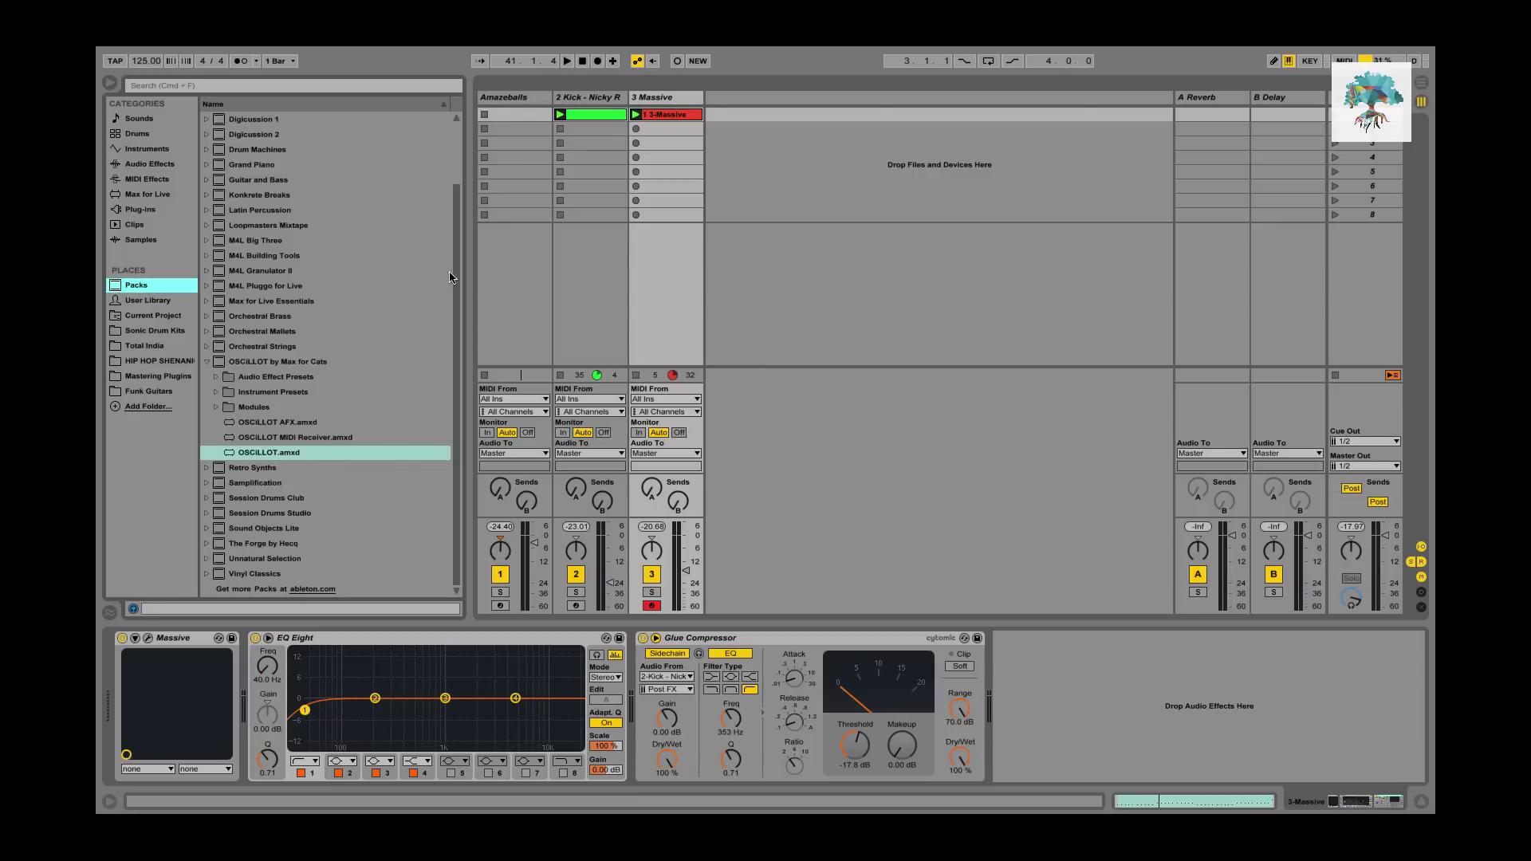
Select the Amazeballs track and look through its device chain from the Glue Compressor back to OSCILLOT.
left_click(538, 97)
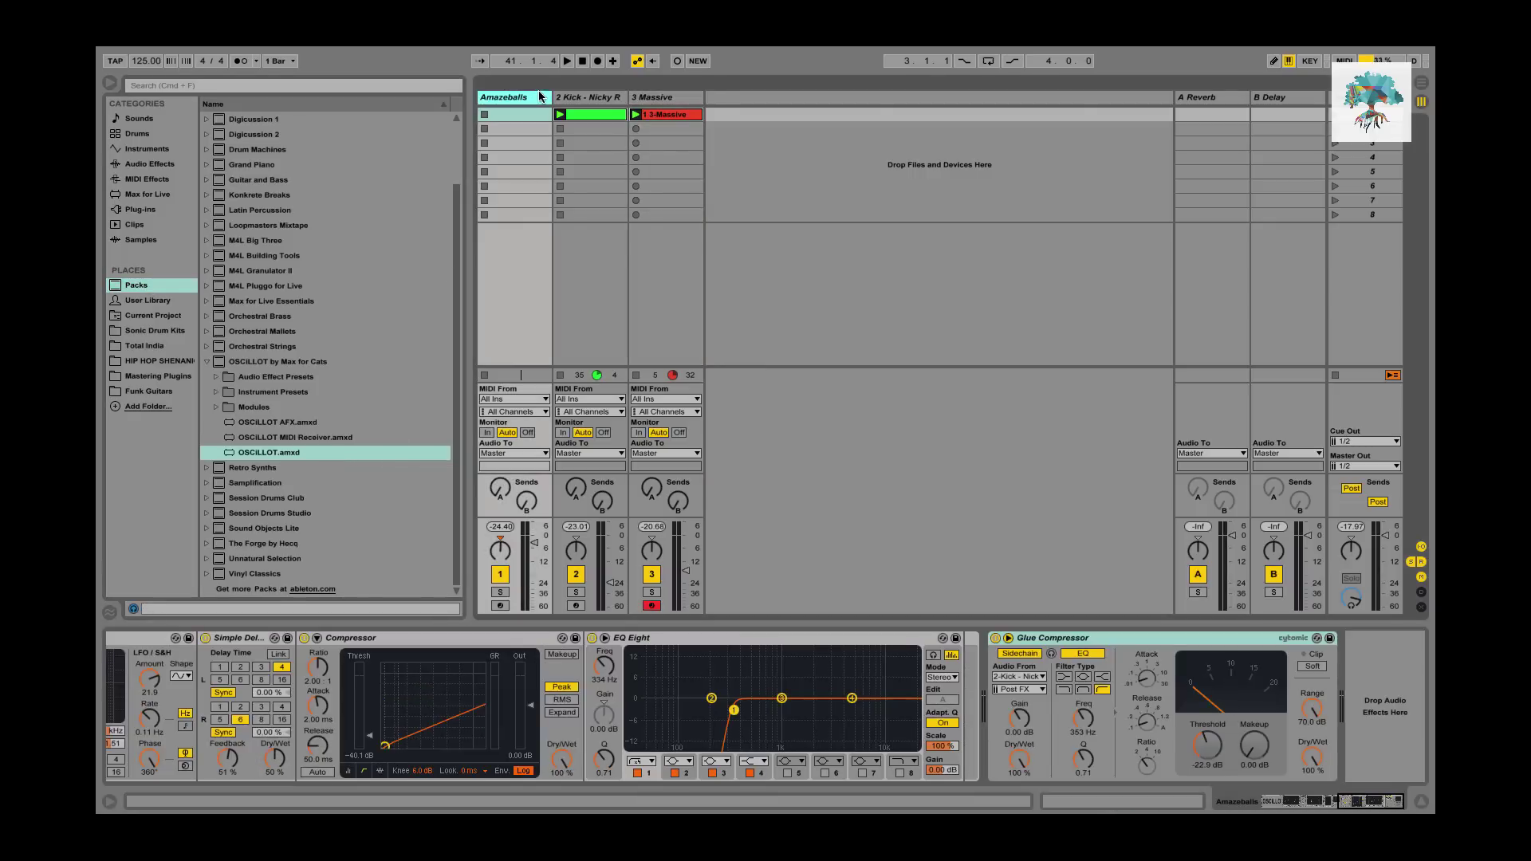
scroll(393, 672, "left", 10)
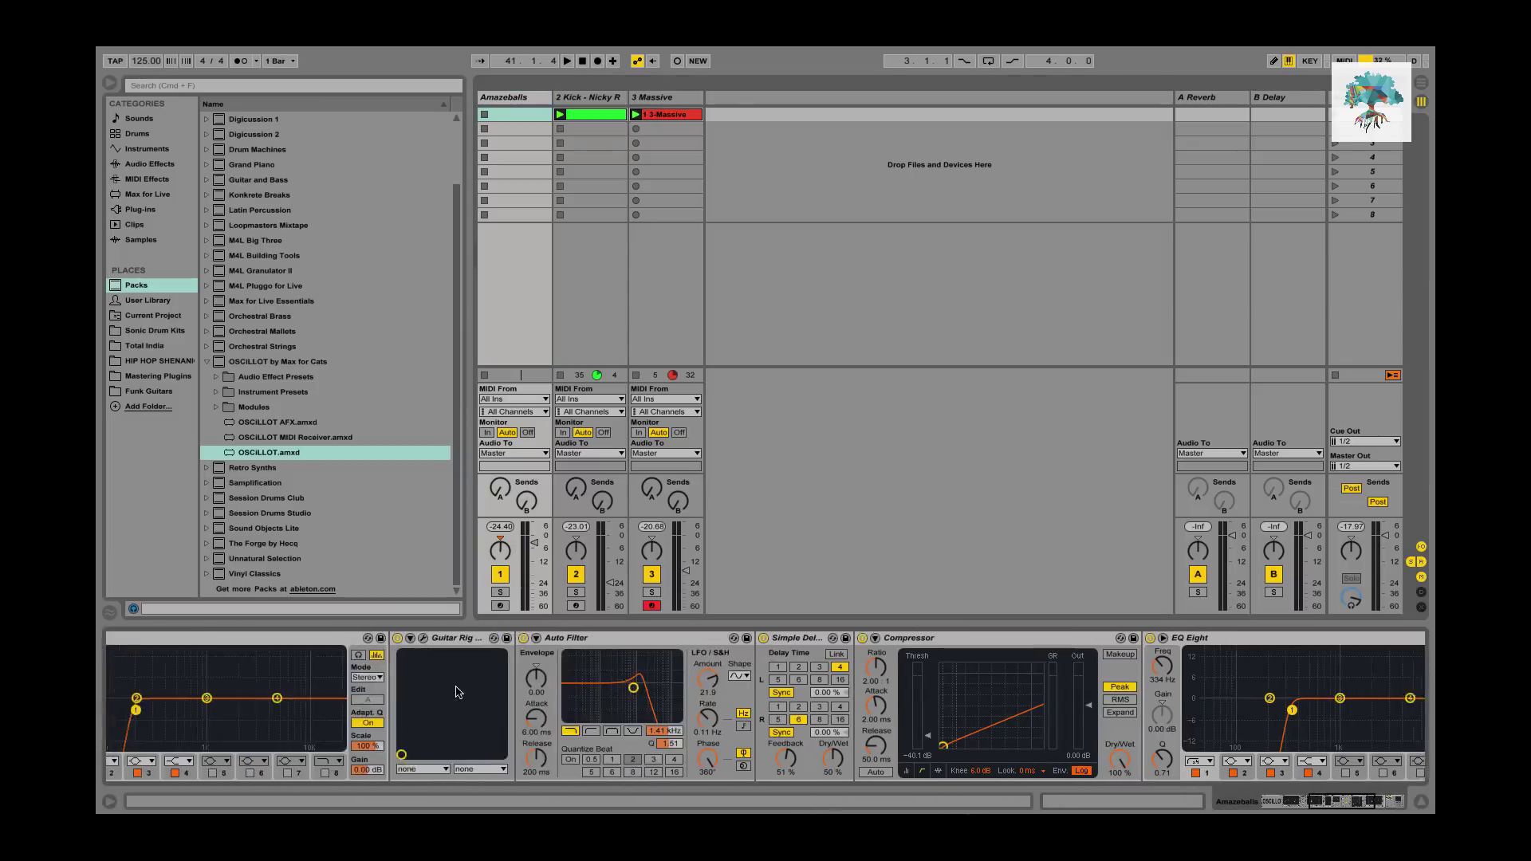
scroll(393, 672, "left", 5)
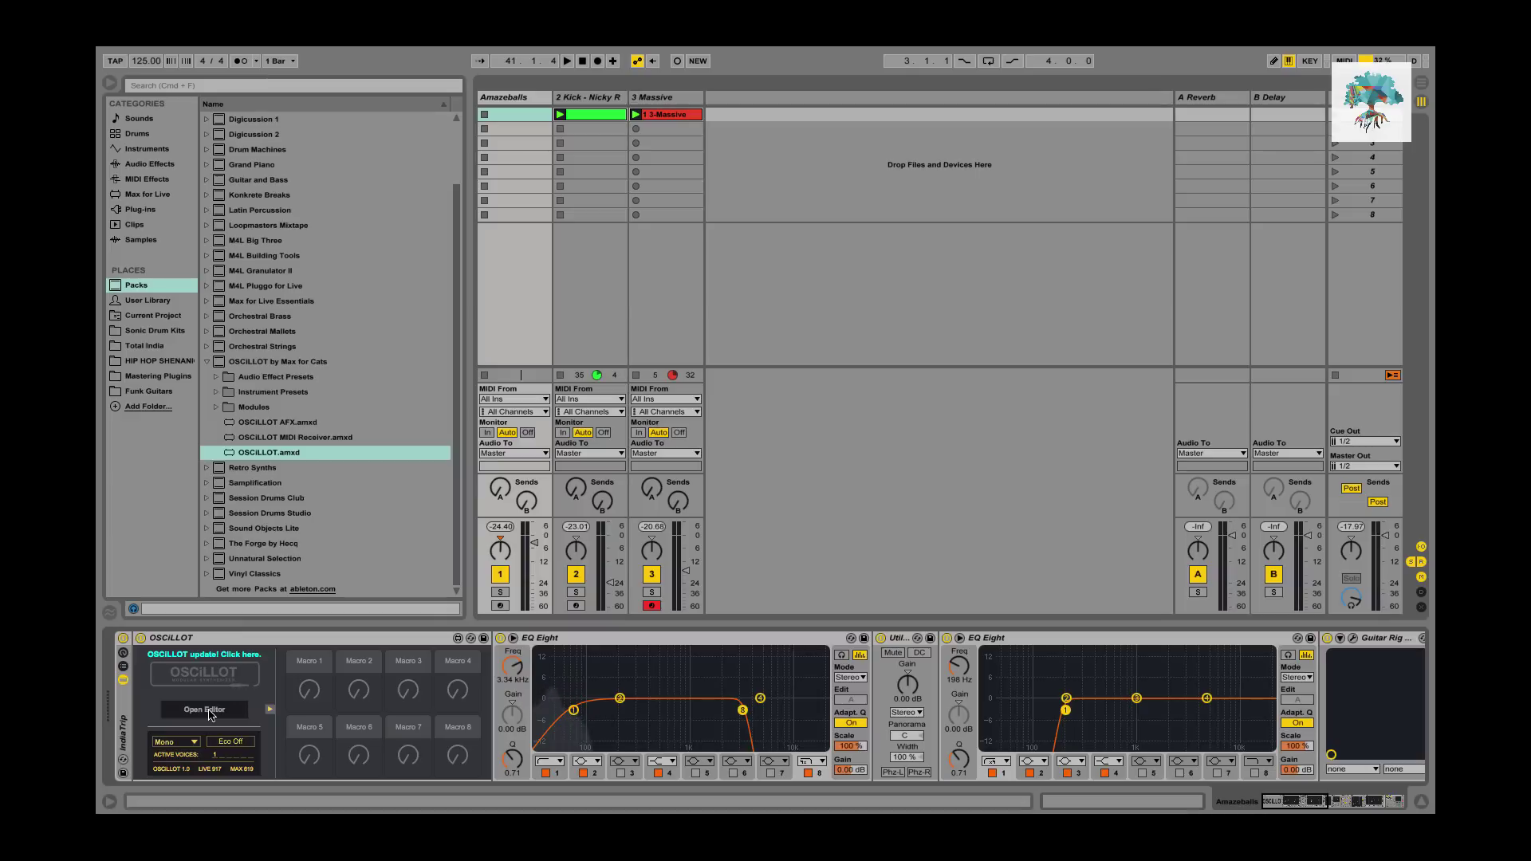
scroll(211, 715, "right", 5)
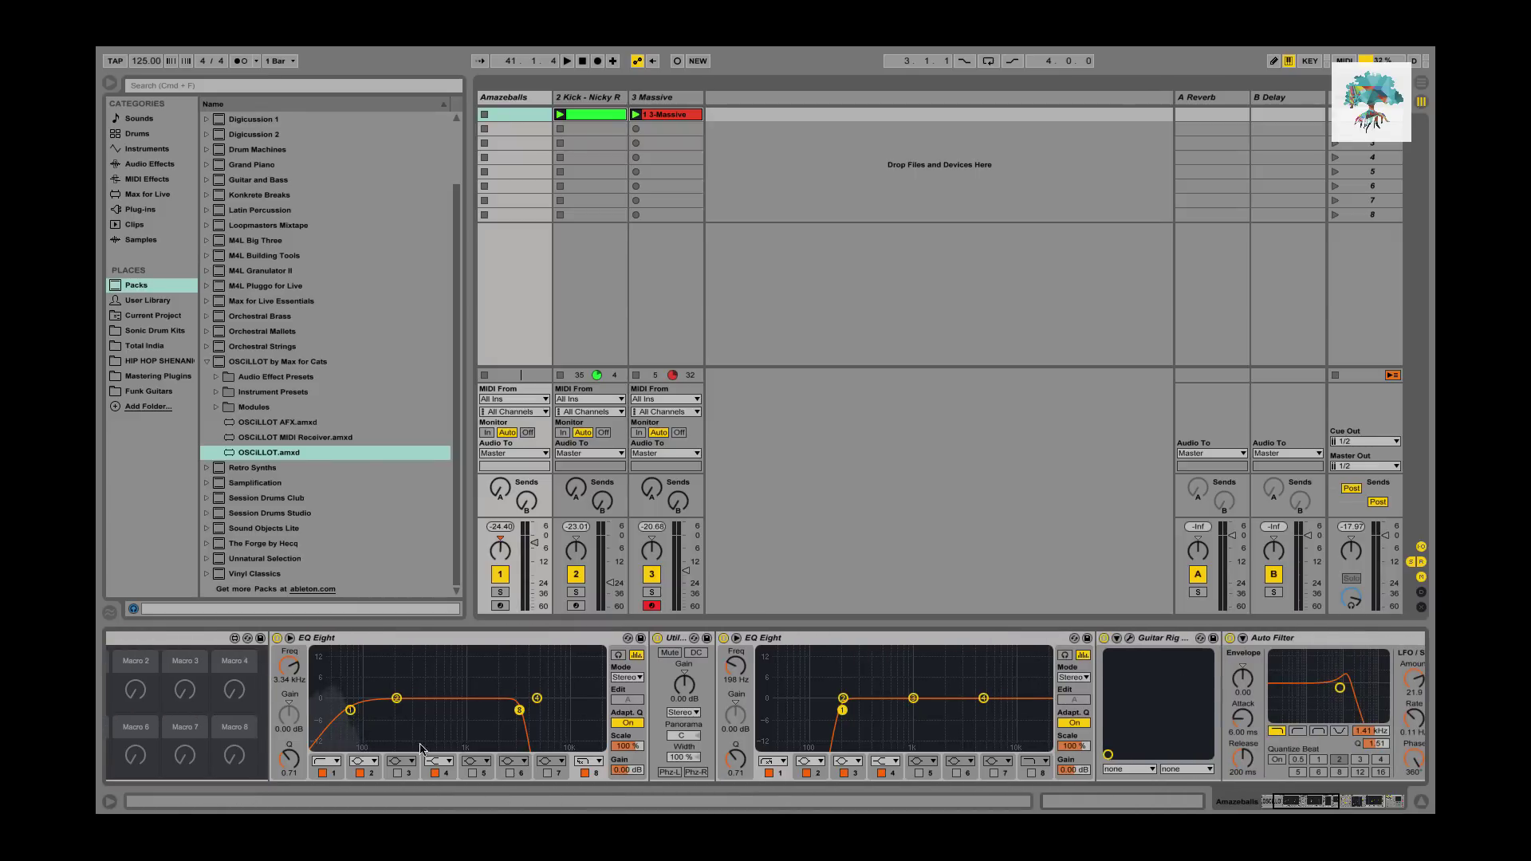
scroll(422, 737, "left", 5)
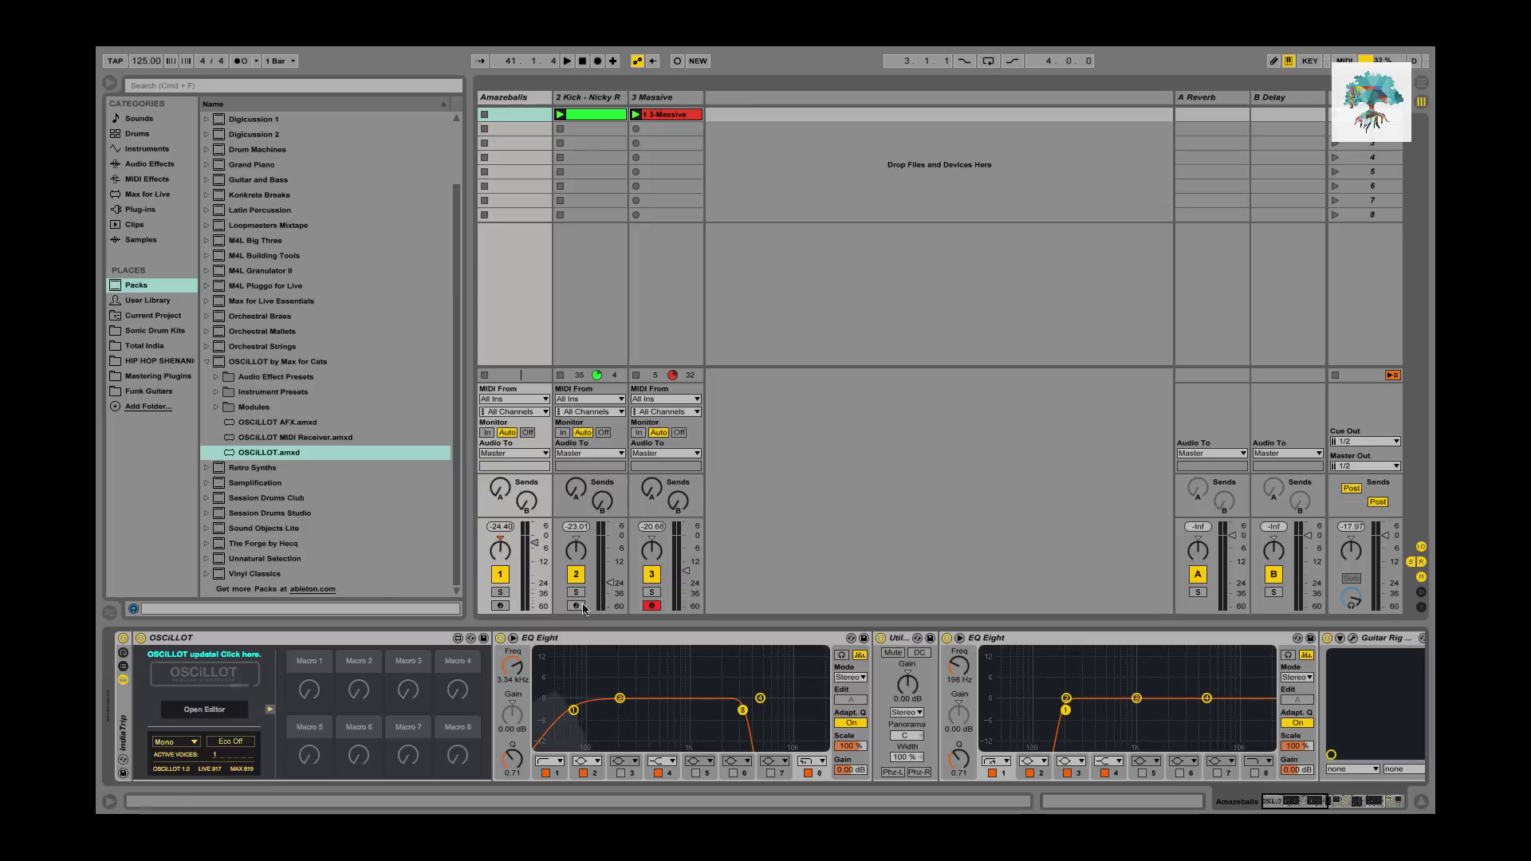
Solo the Amazeballs track and play it back to hear the sound on its own.
left_click(500, 593)
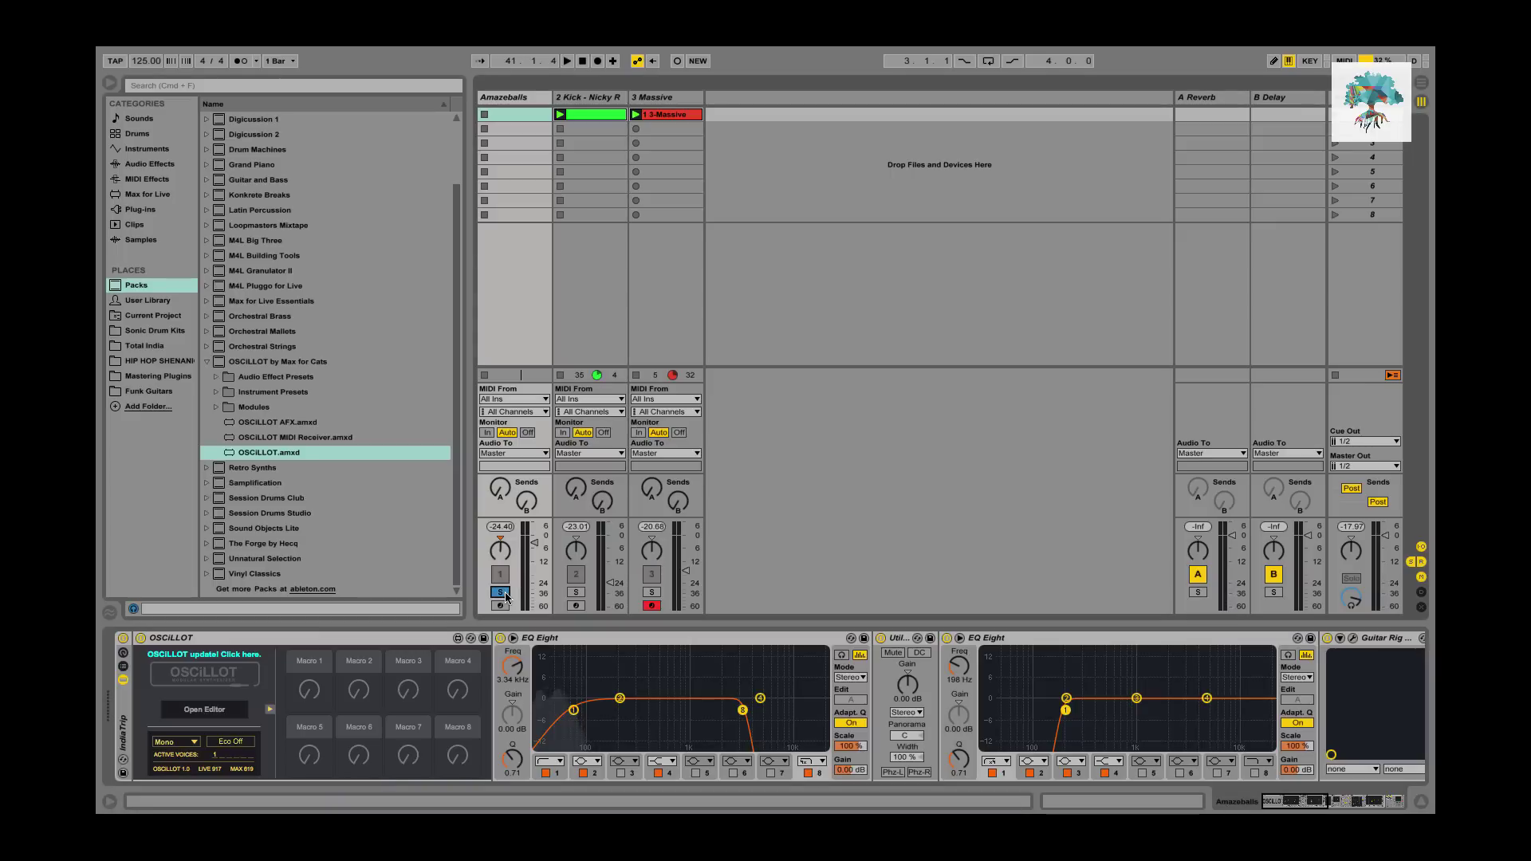
key("space")
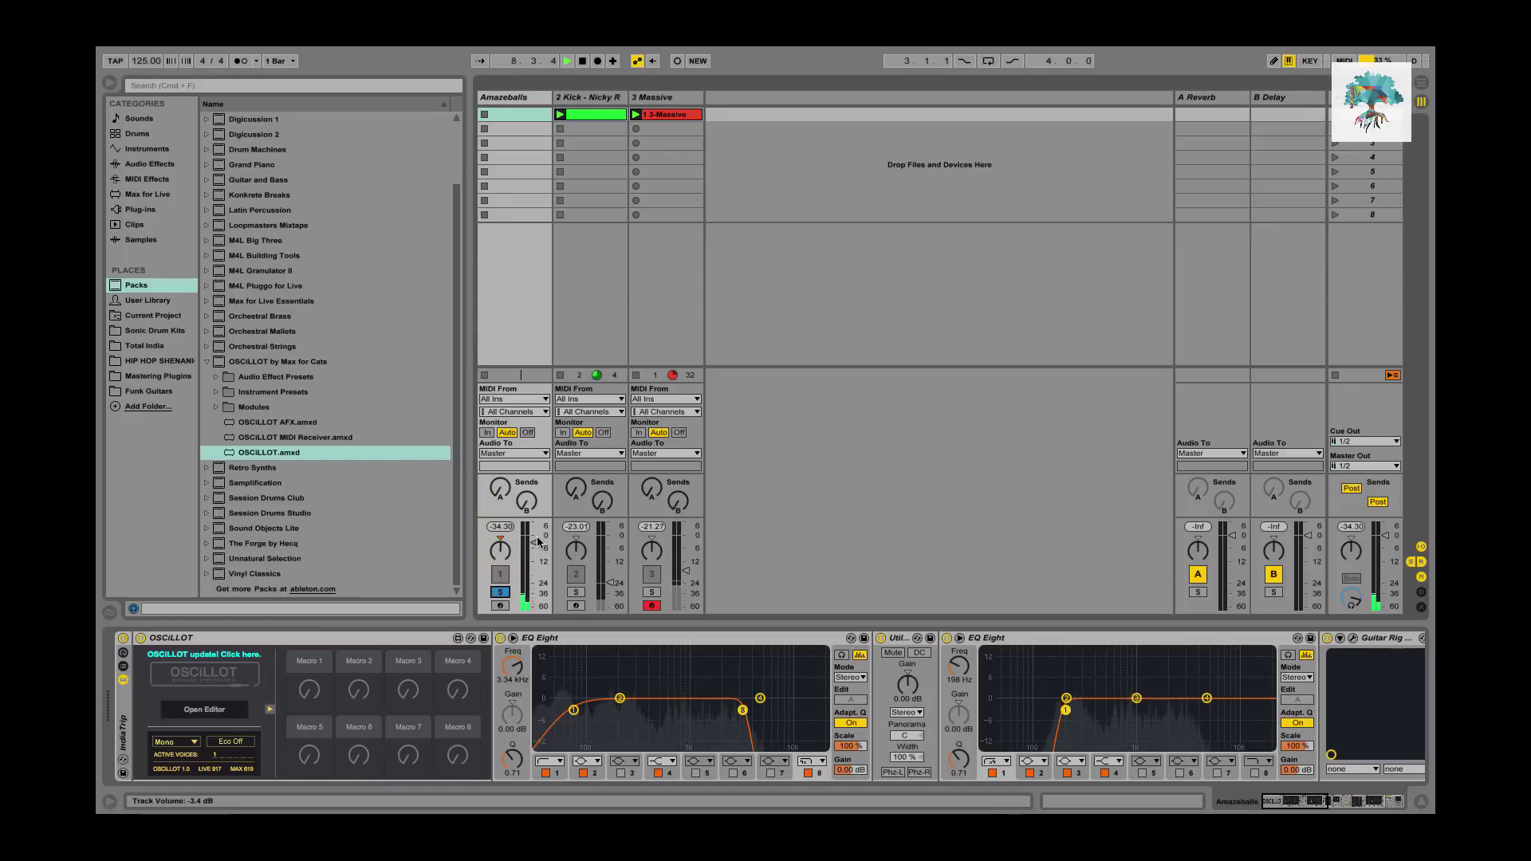
key("XF86AudioRaiseVolume")
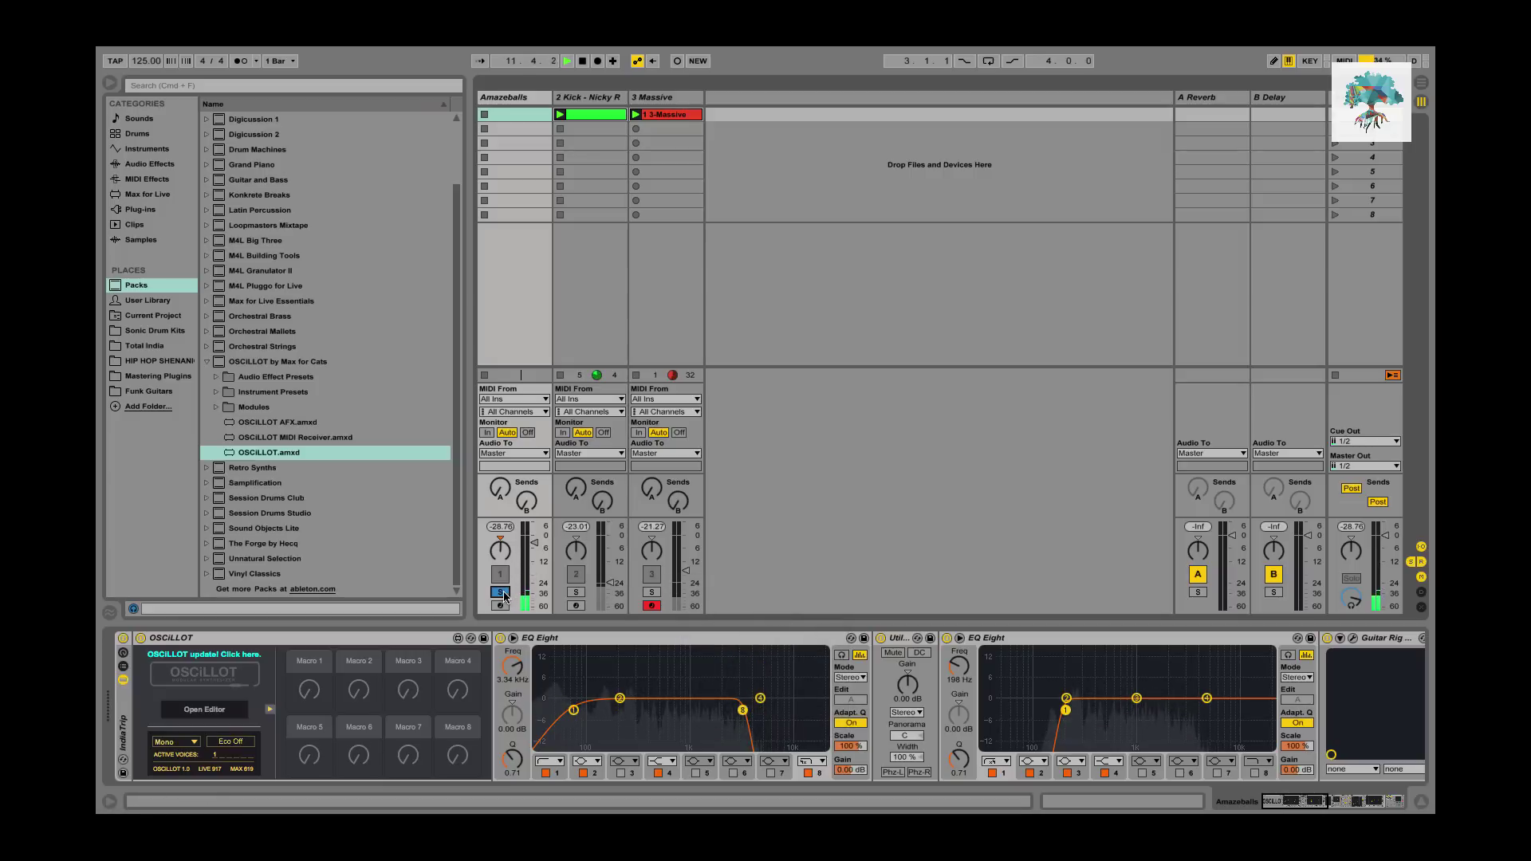
Open the OSCILLOT editor, look over the modular patch out to the second LFO, and hide the editor again.
left_click(227, 713)
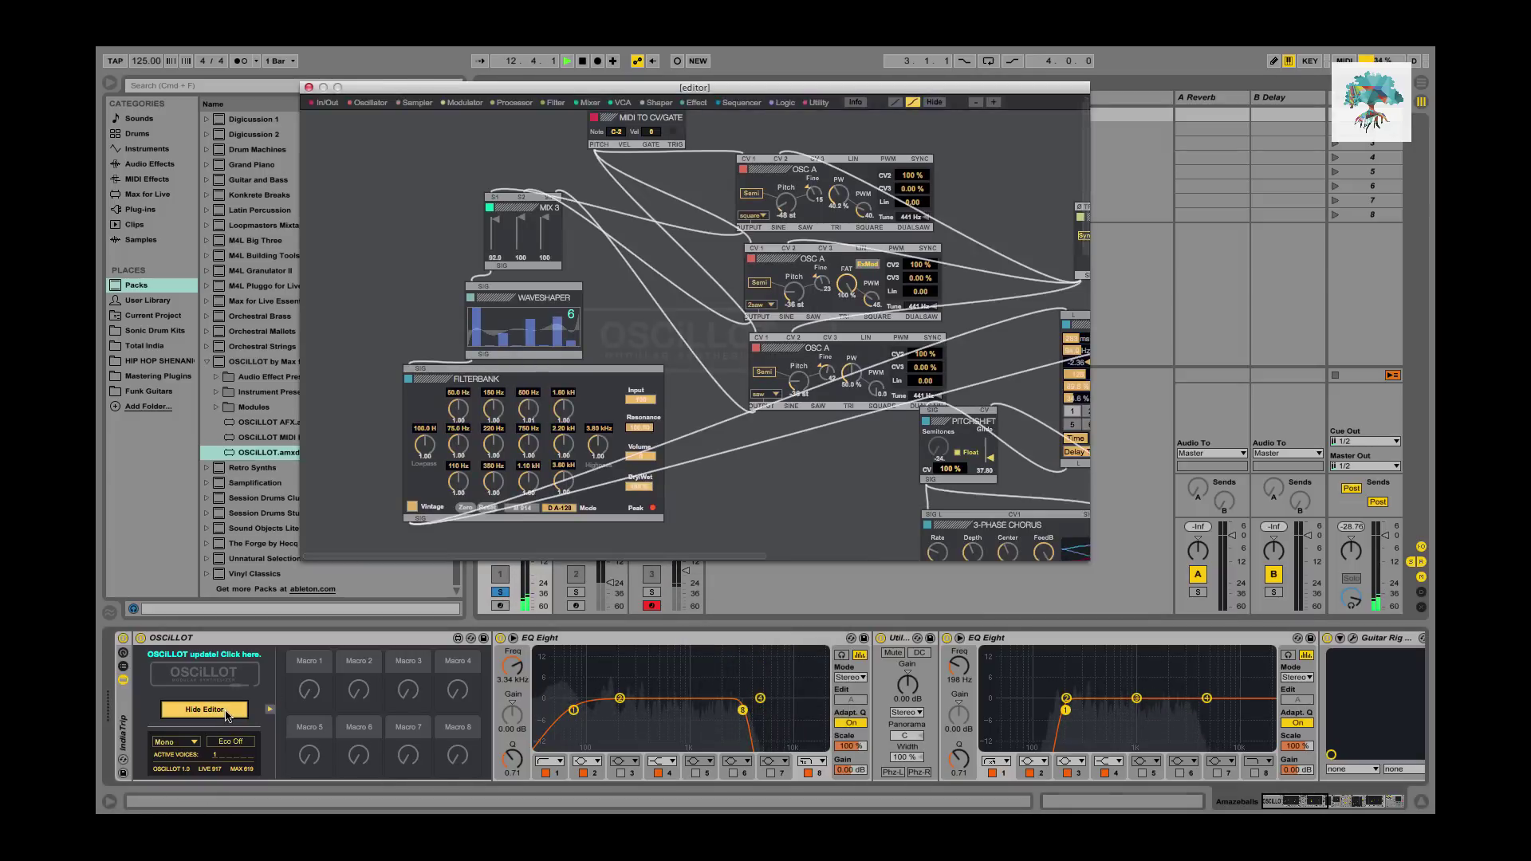
scroll(846, 330, "right", 10)
scroll(846, 330, "down", 5)
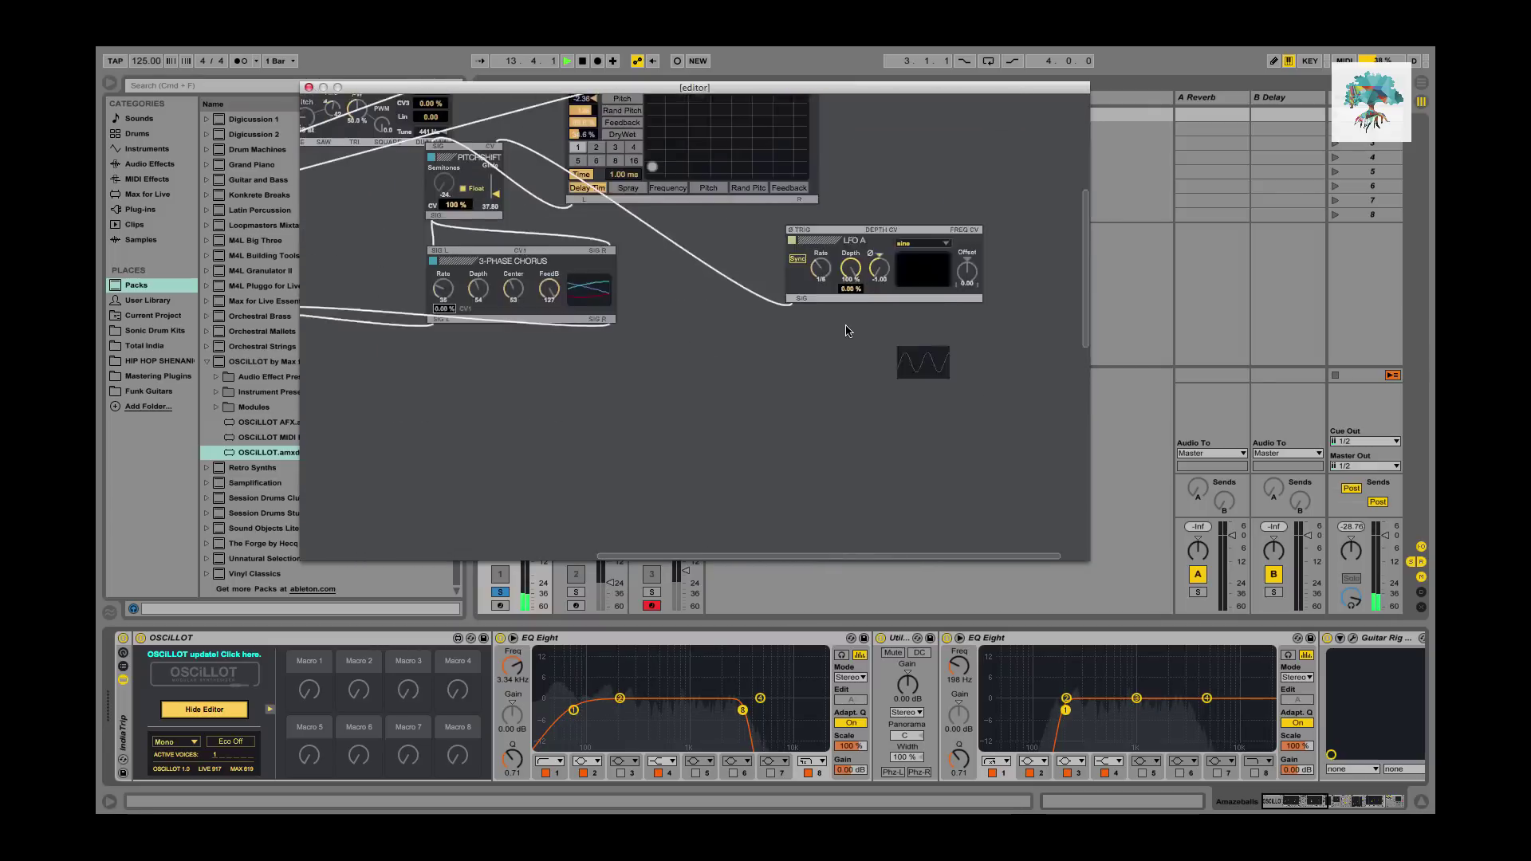
scroll(847, 330, "left", 10)
scroll(846, 330, "up", 5)
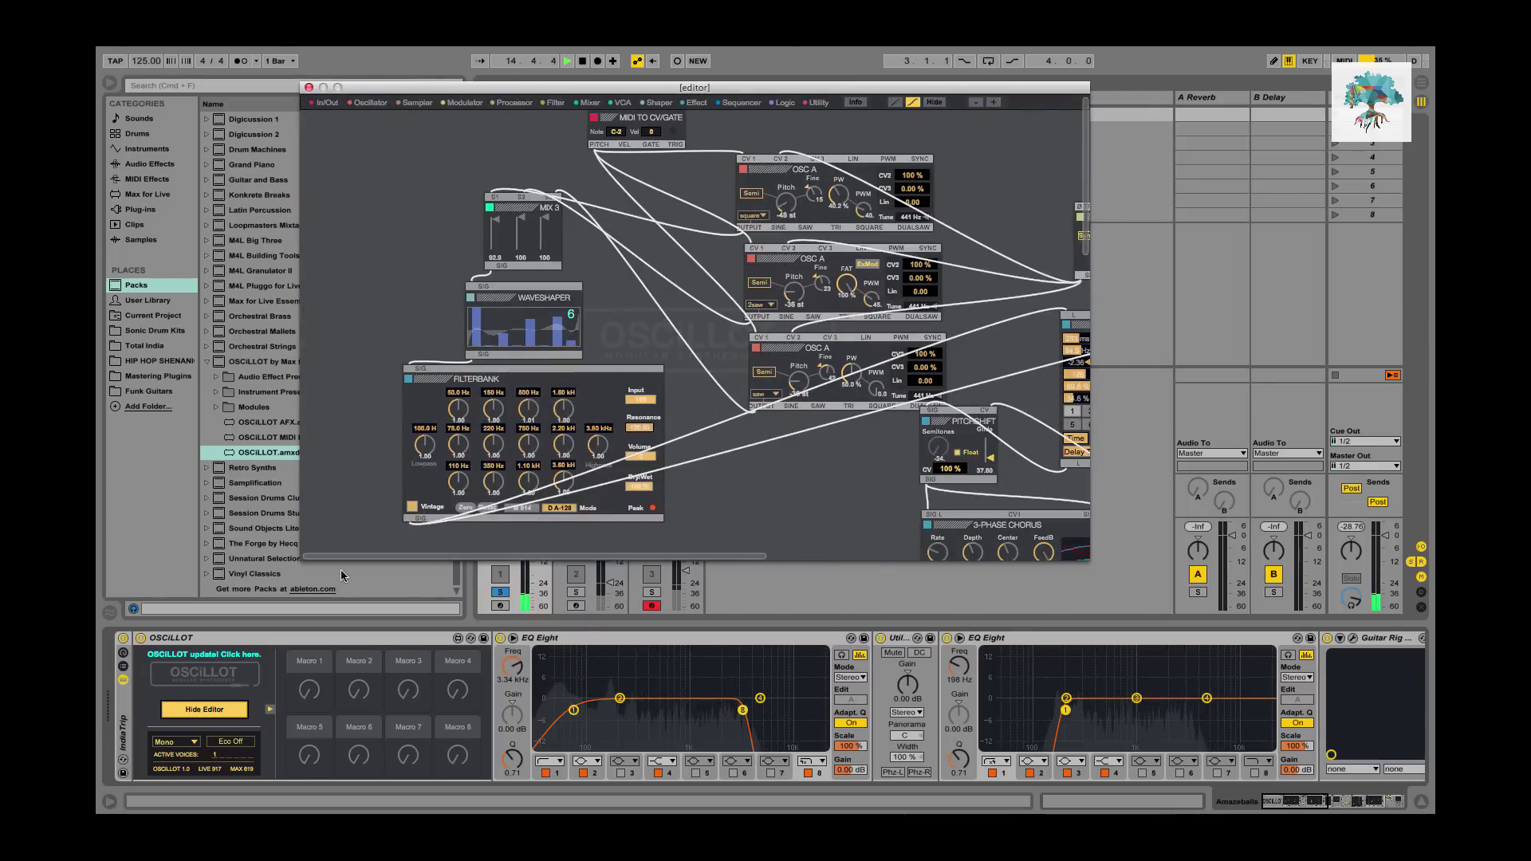
left_click(230, 715)
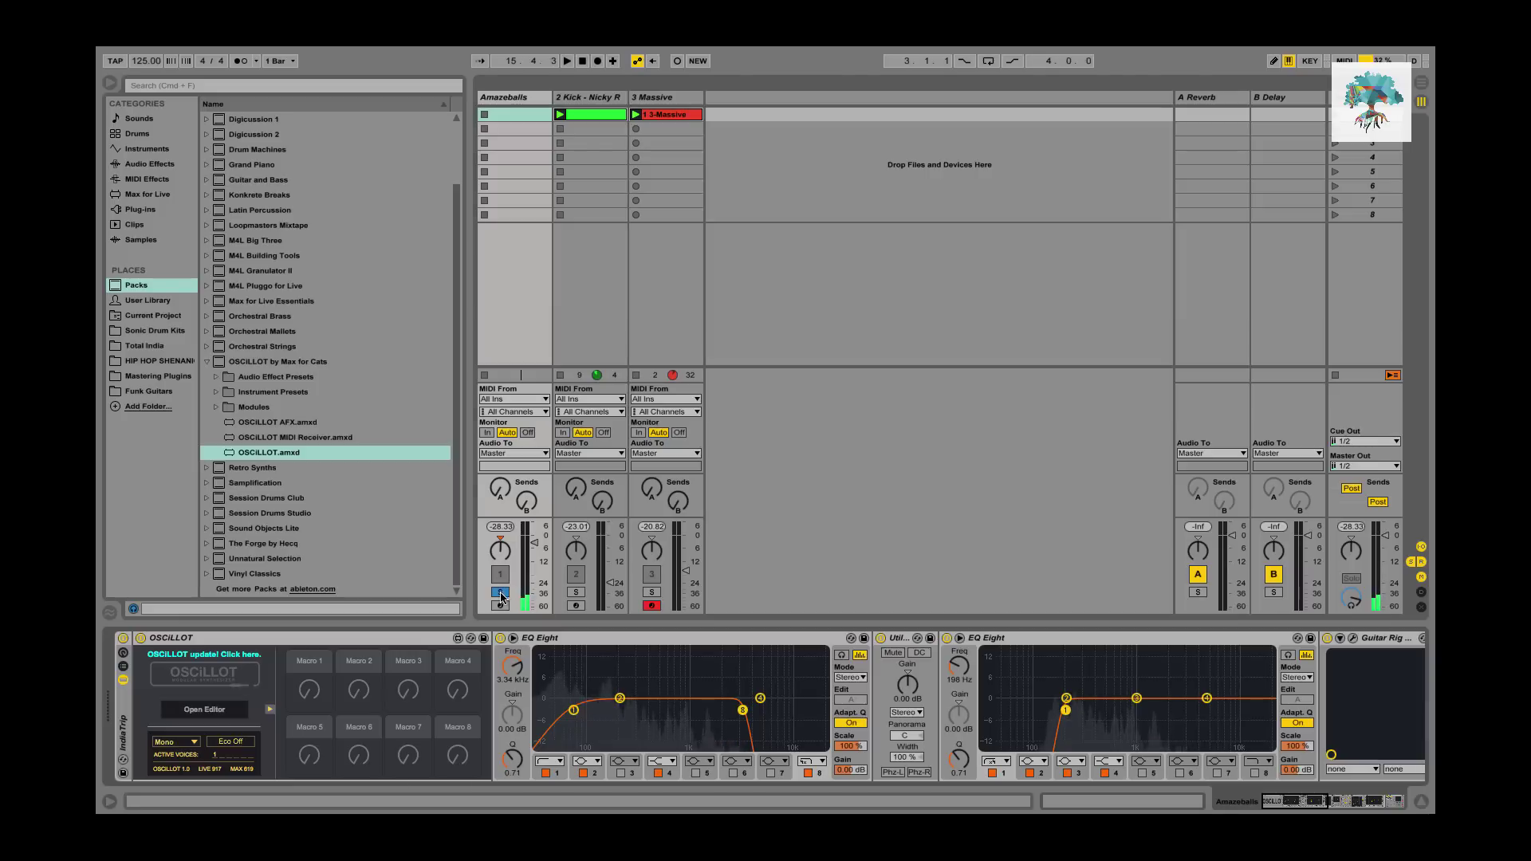
Play all three tracks together with the solo removed and lower the Amazeballs track's volume slightly.
left_click(500, 593)
left_click(500, 575)
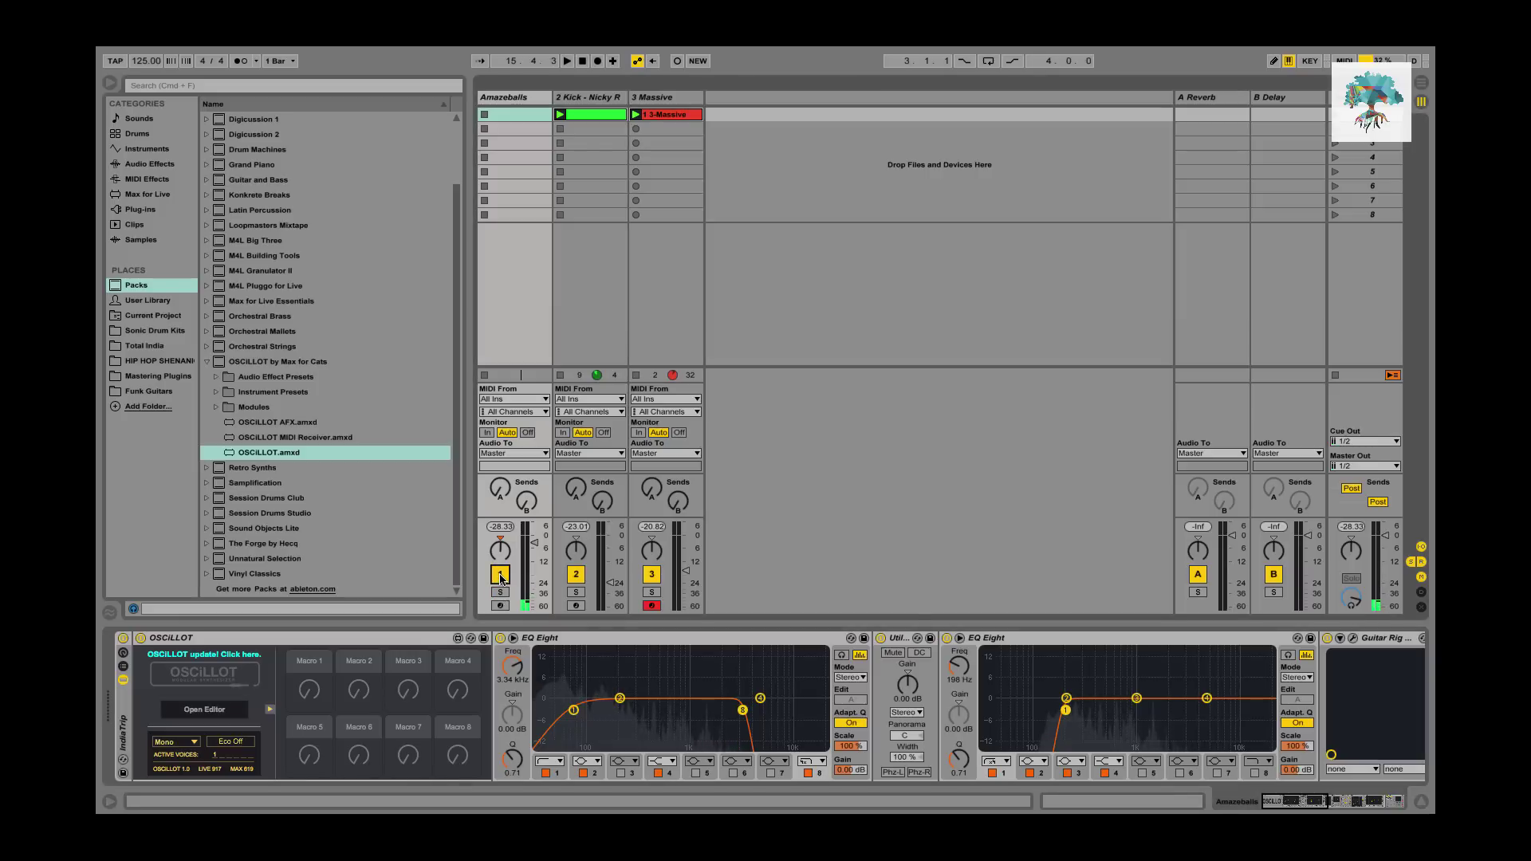
left_click(500, 575)
left_click(500, 575)
key("space")
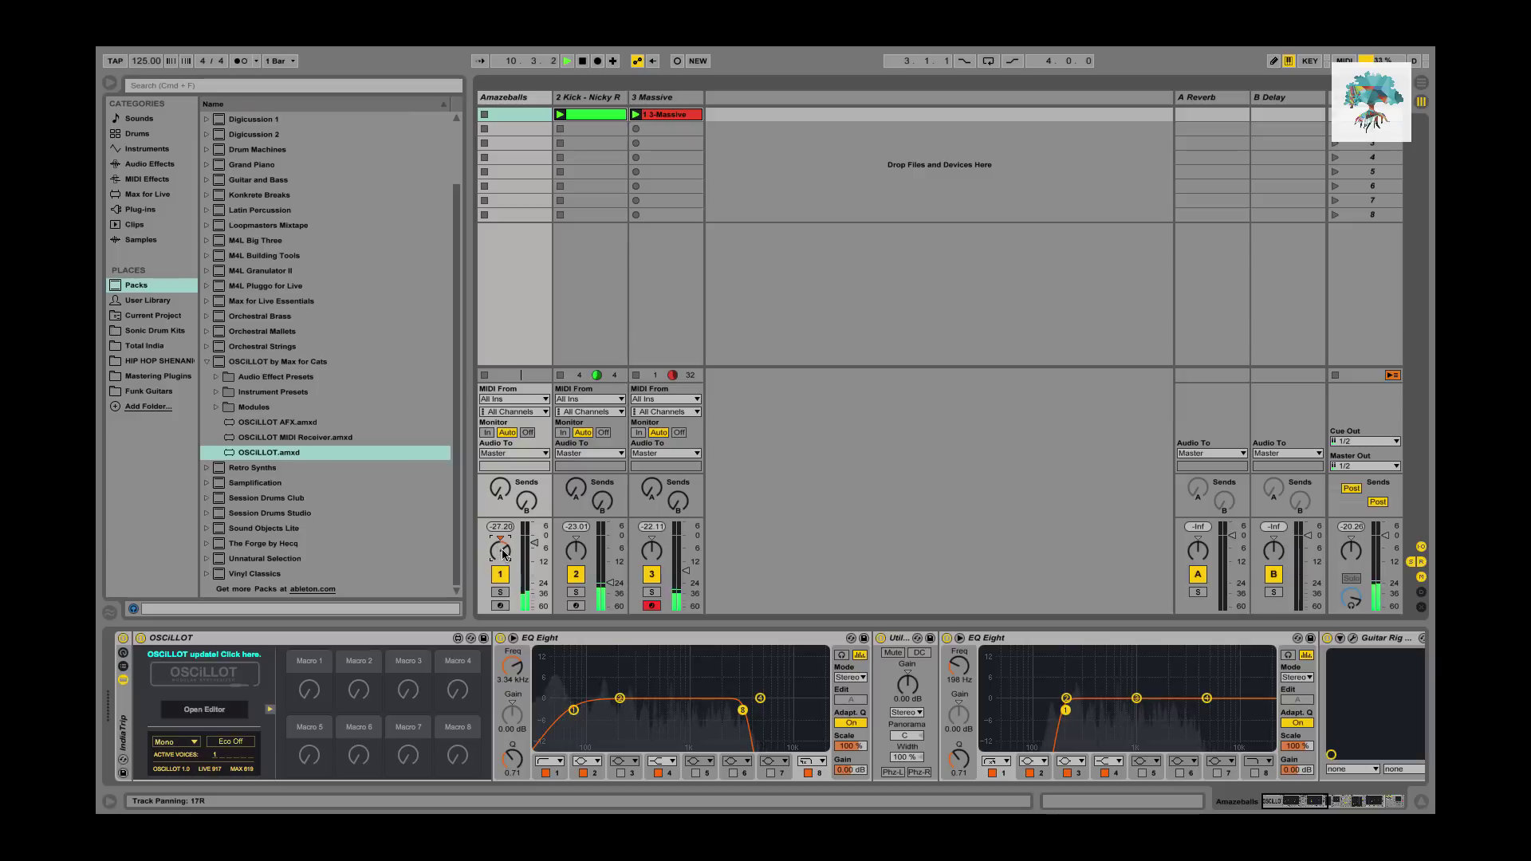
left_click_drag(534, 543, 534, 552)
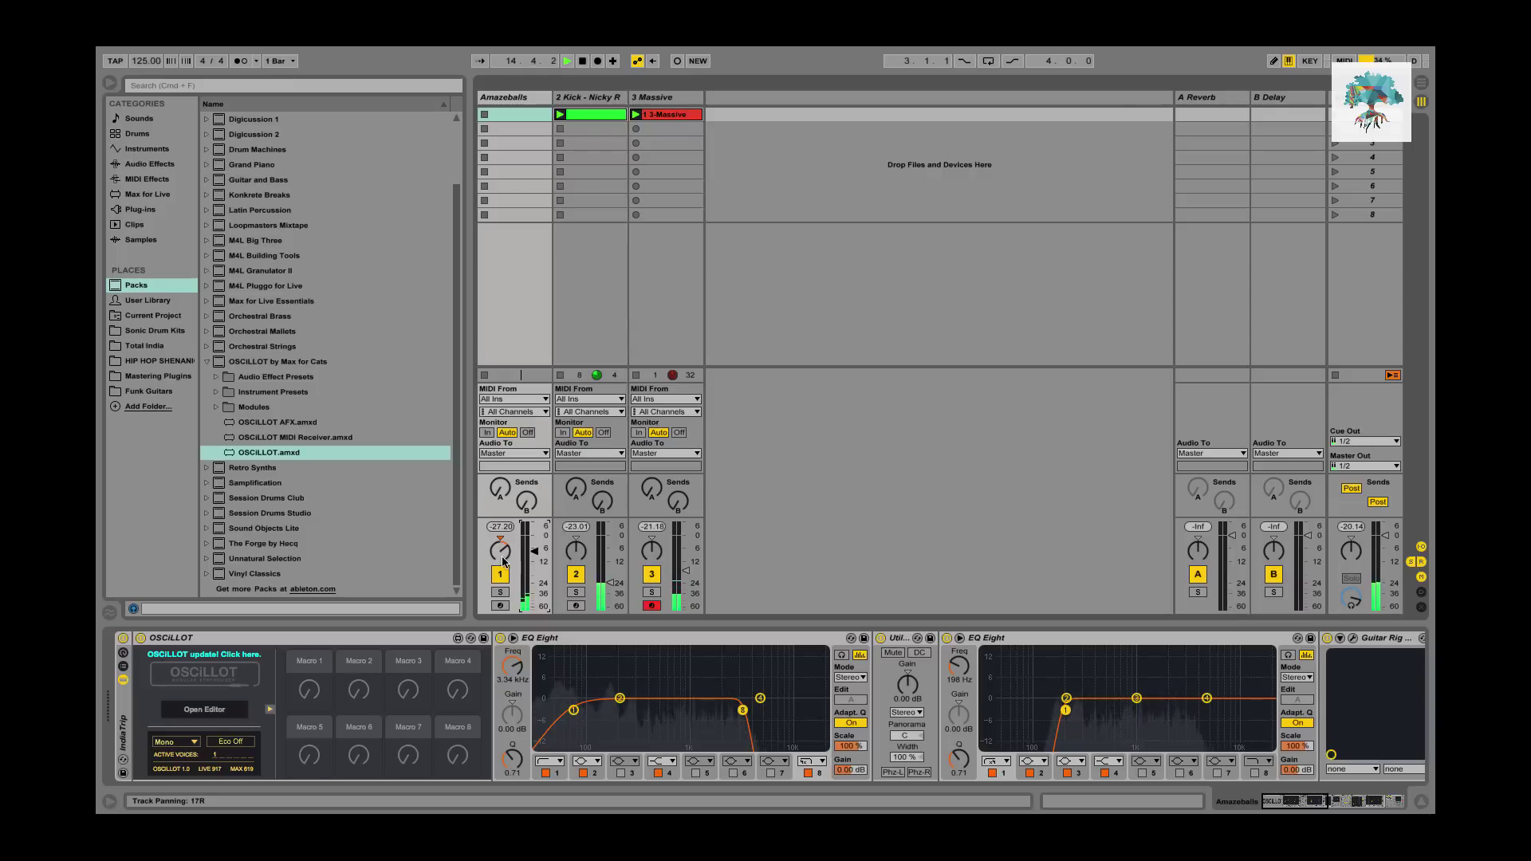
Deactivate the Kick and Massive tracks and turn off the Kick instrument device.
left_click(652, 574)
left_click(575, 574)
left_click(600, 96)
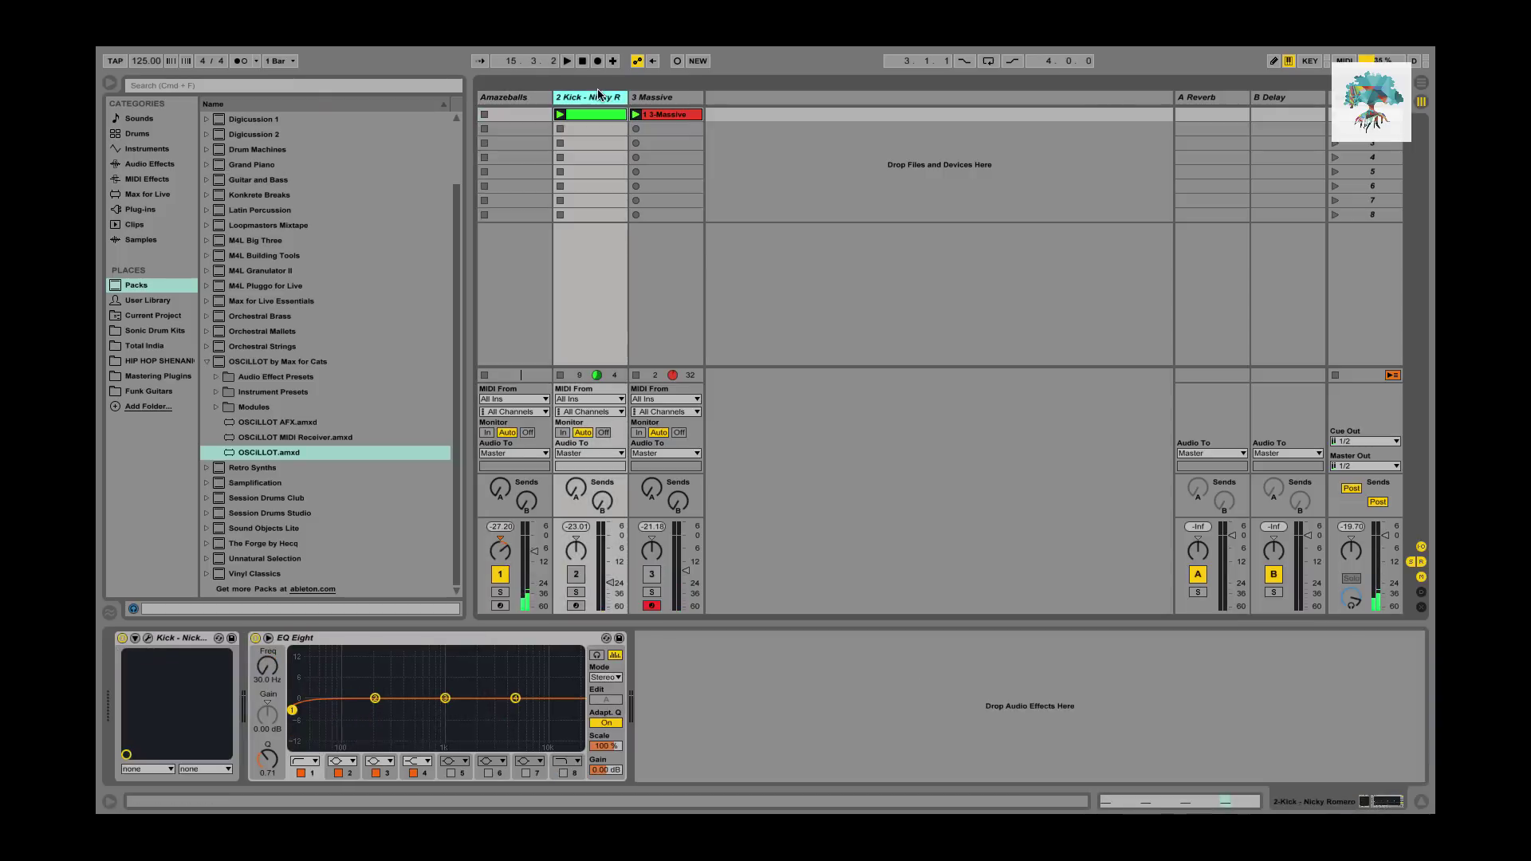
left_click(122, 637)
left_click(914, 124)
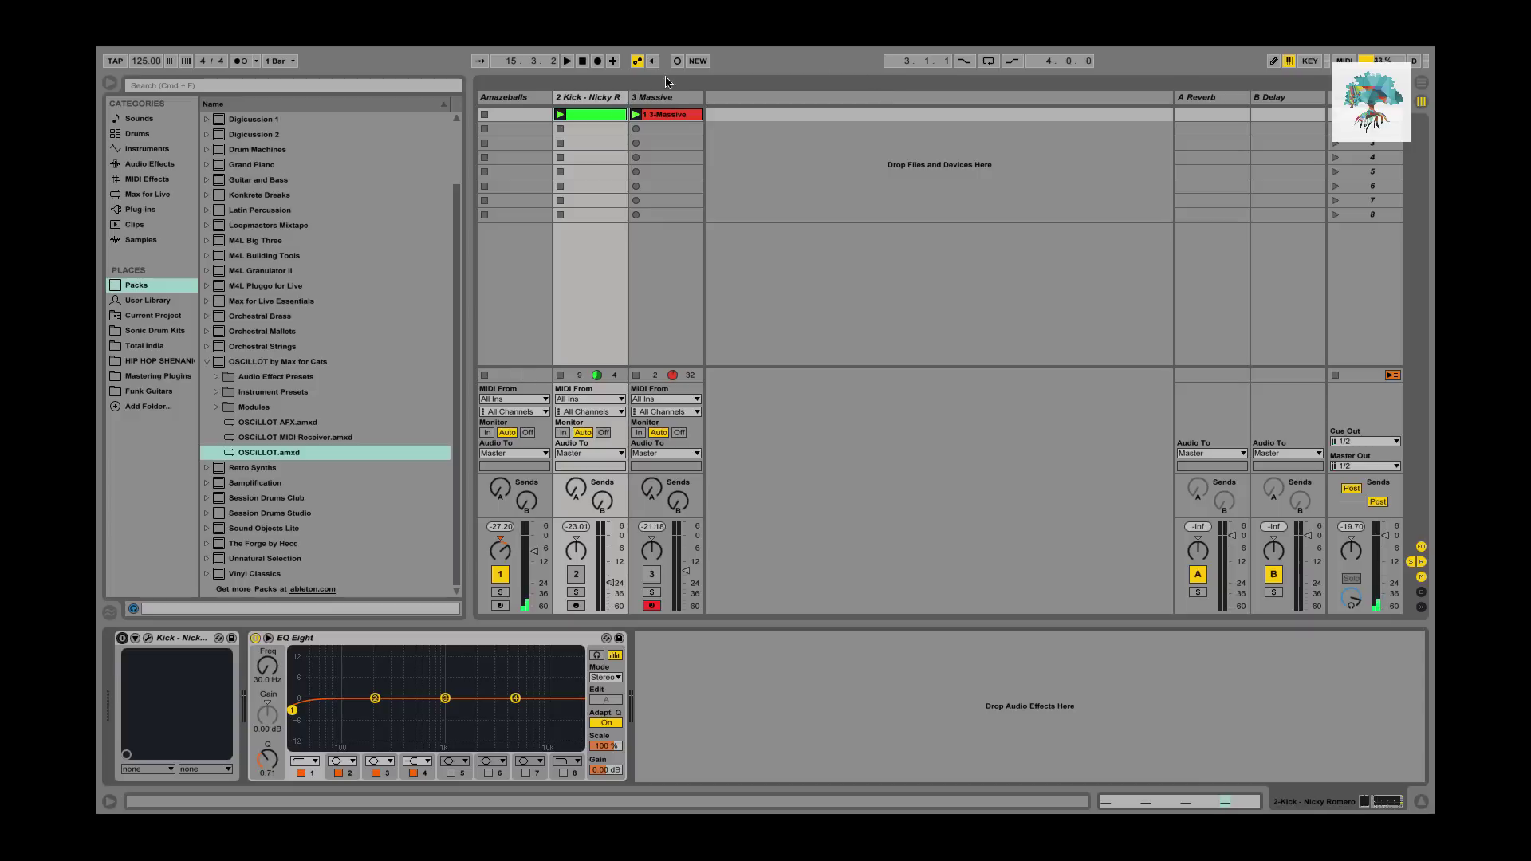
Turn off the Massive synth, EQ Eight and Glue Compressor on the Massive track.
left_click(670, 97)
left_click(122, 638)
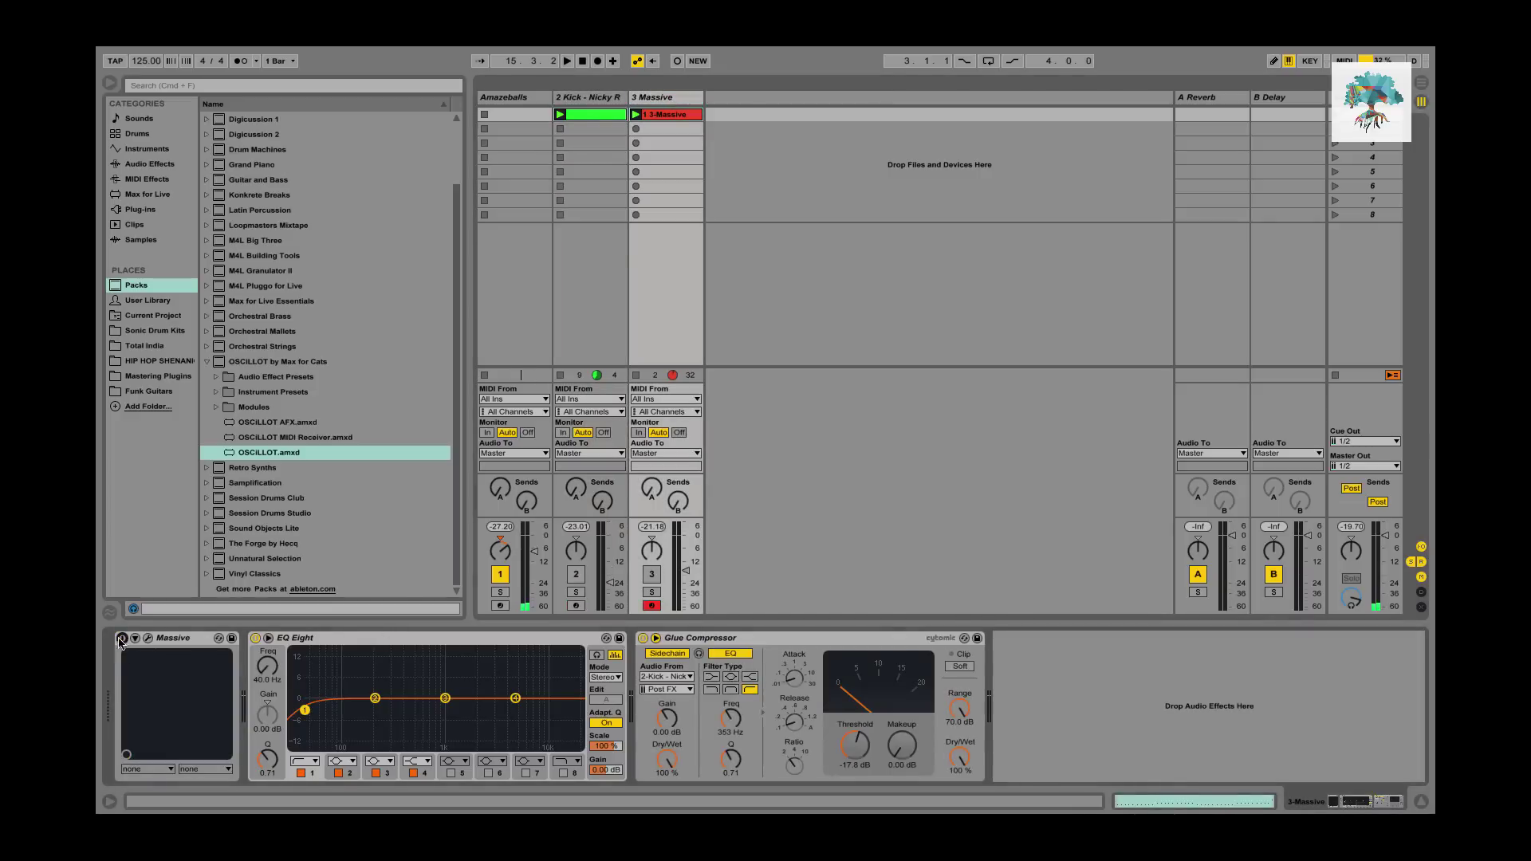
left_click(255, 637)
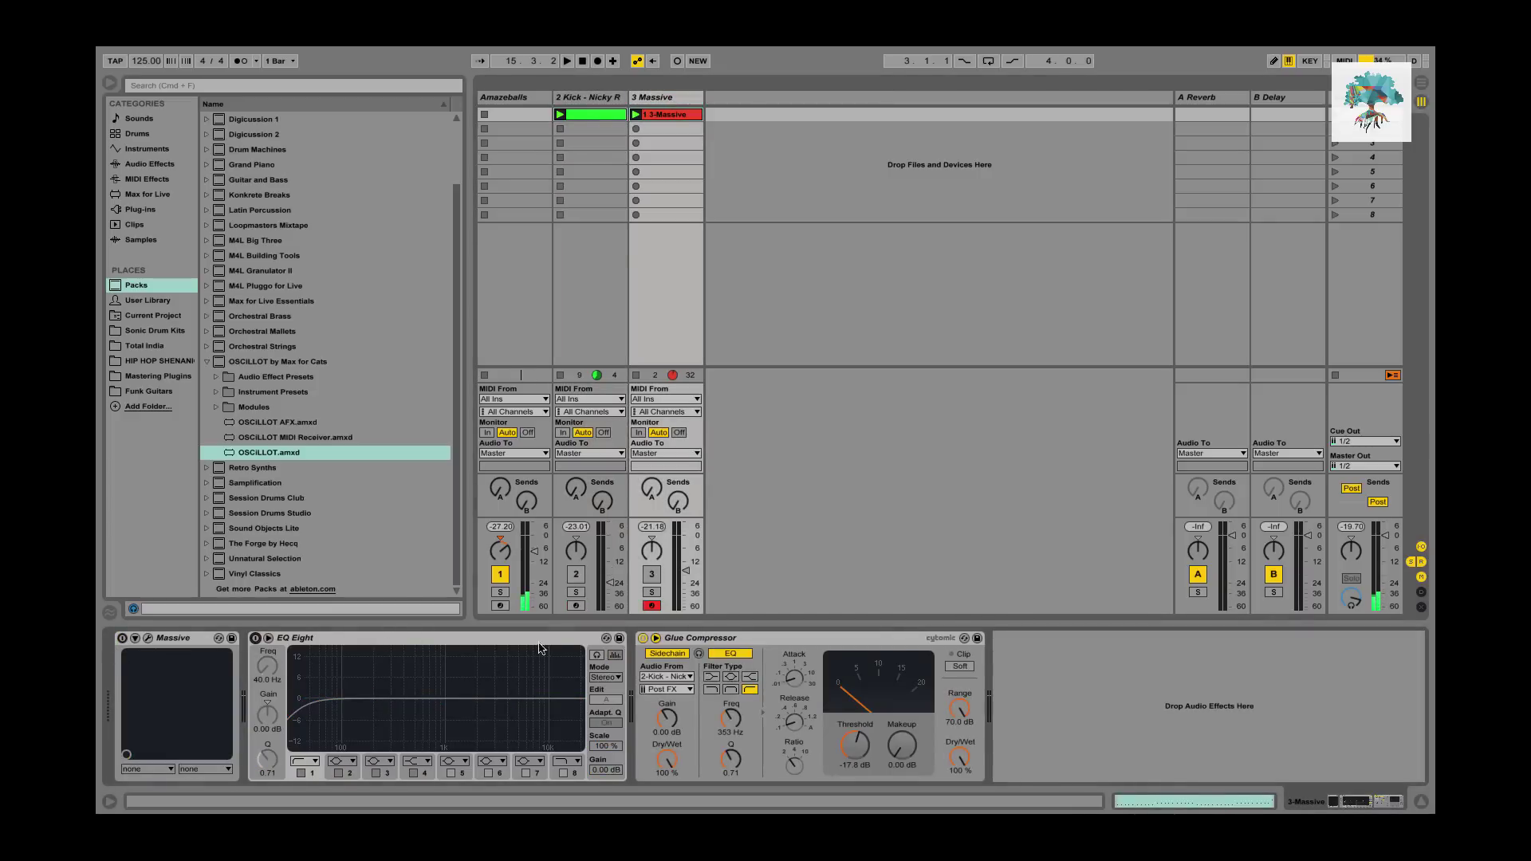
left_click(643, 637)
Turn off the EQ Eight on the Kick track and deactivate track 1.
left_click(601, 97)
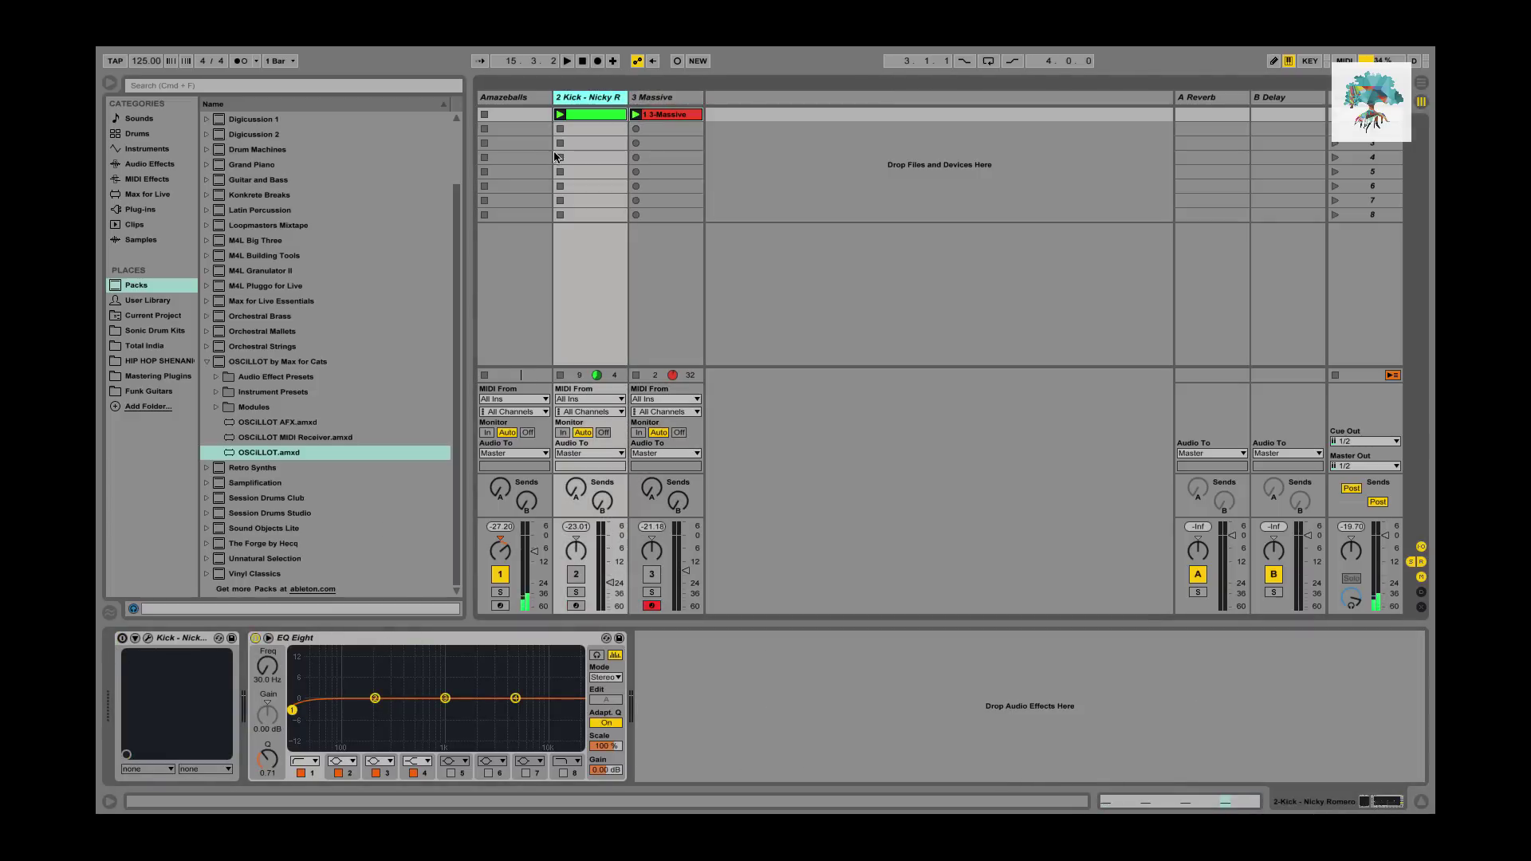
left_click(255, 638)
left_click(499, 574)
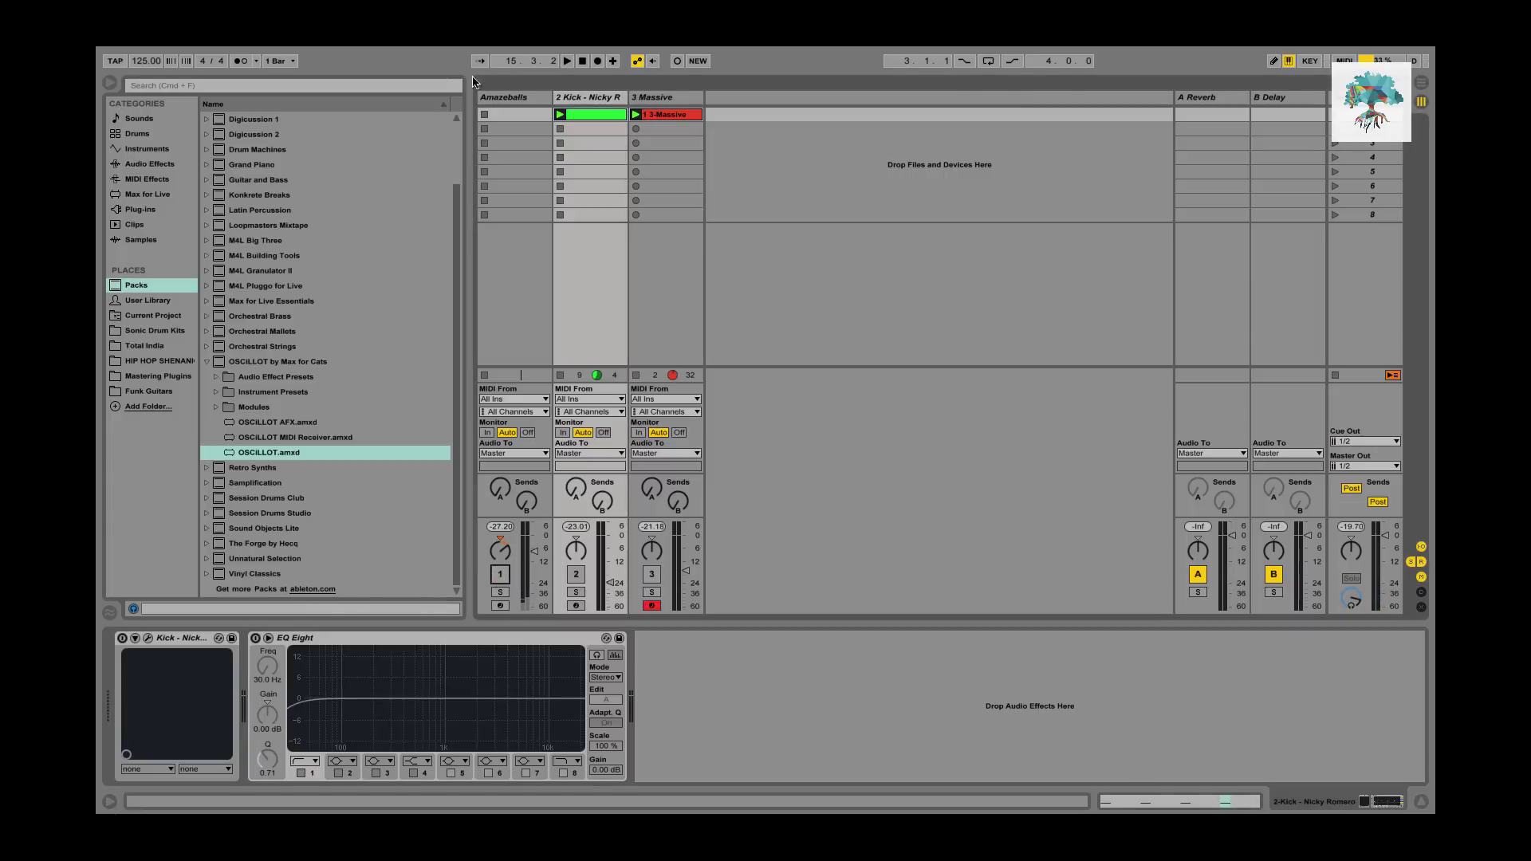
Review the effects that follow OSCILLOT on the Amazeballs track, up to the Glue Compressor.
left_click(518, 98)
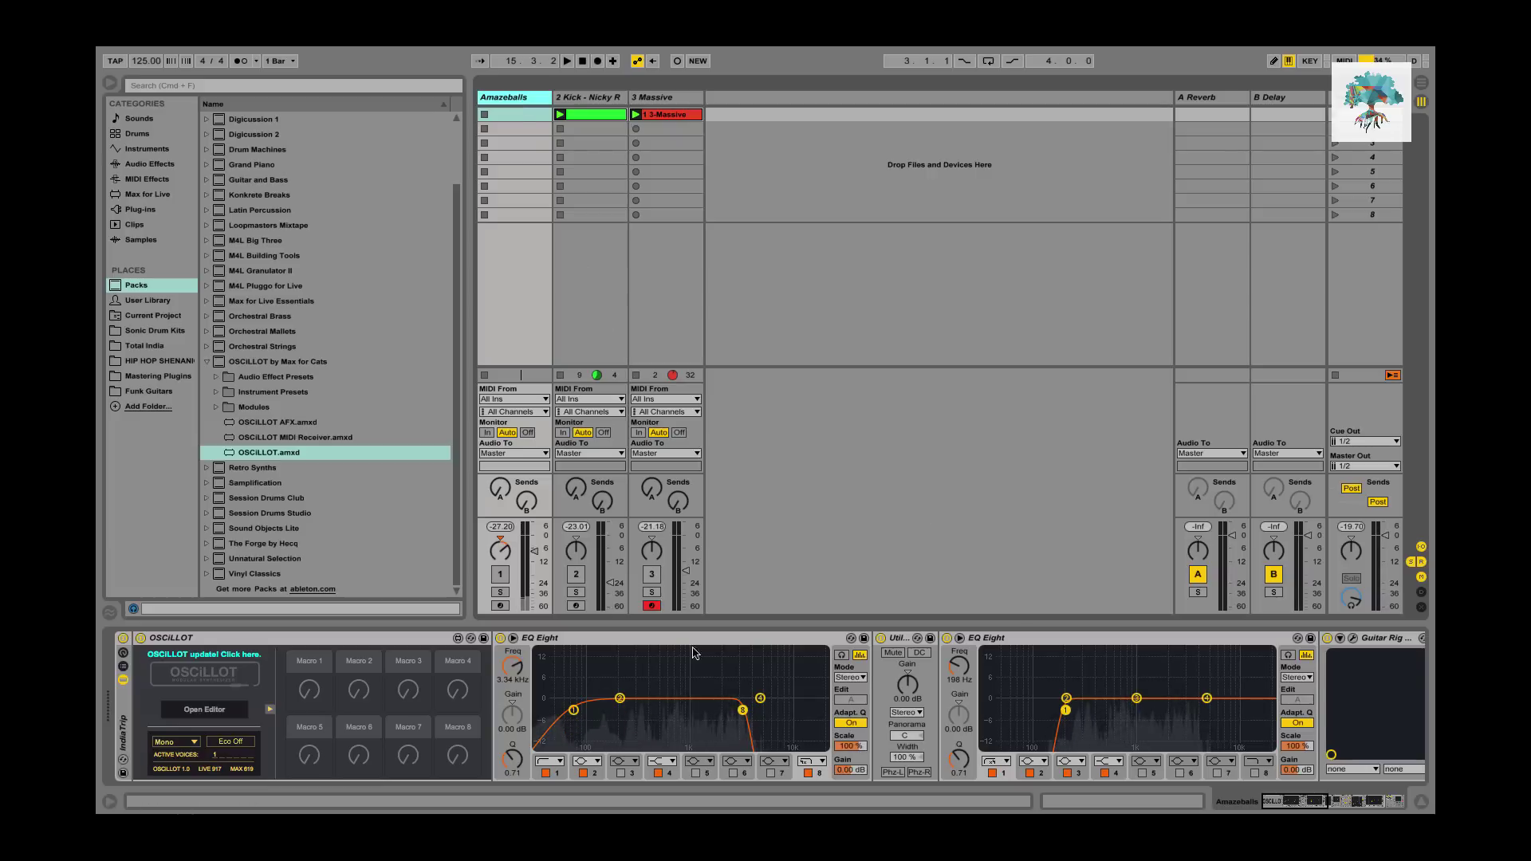
scroll(692, 652, "right", 15)
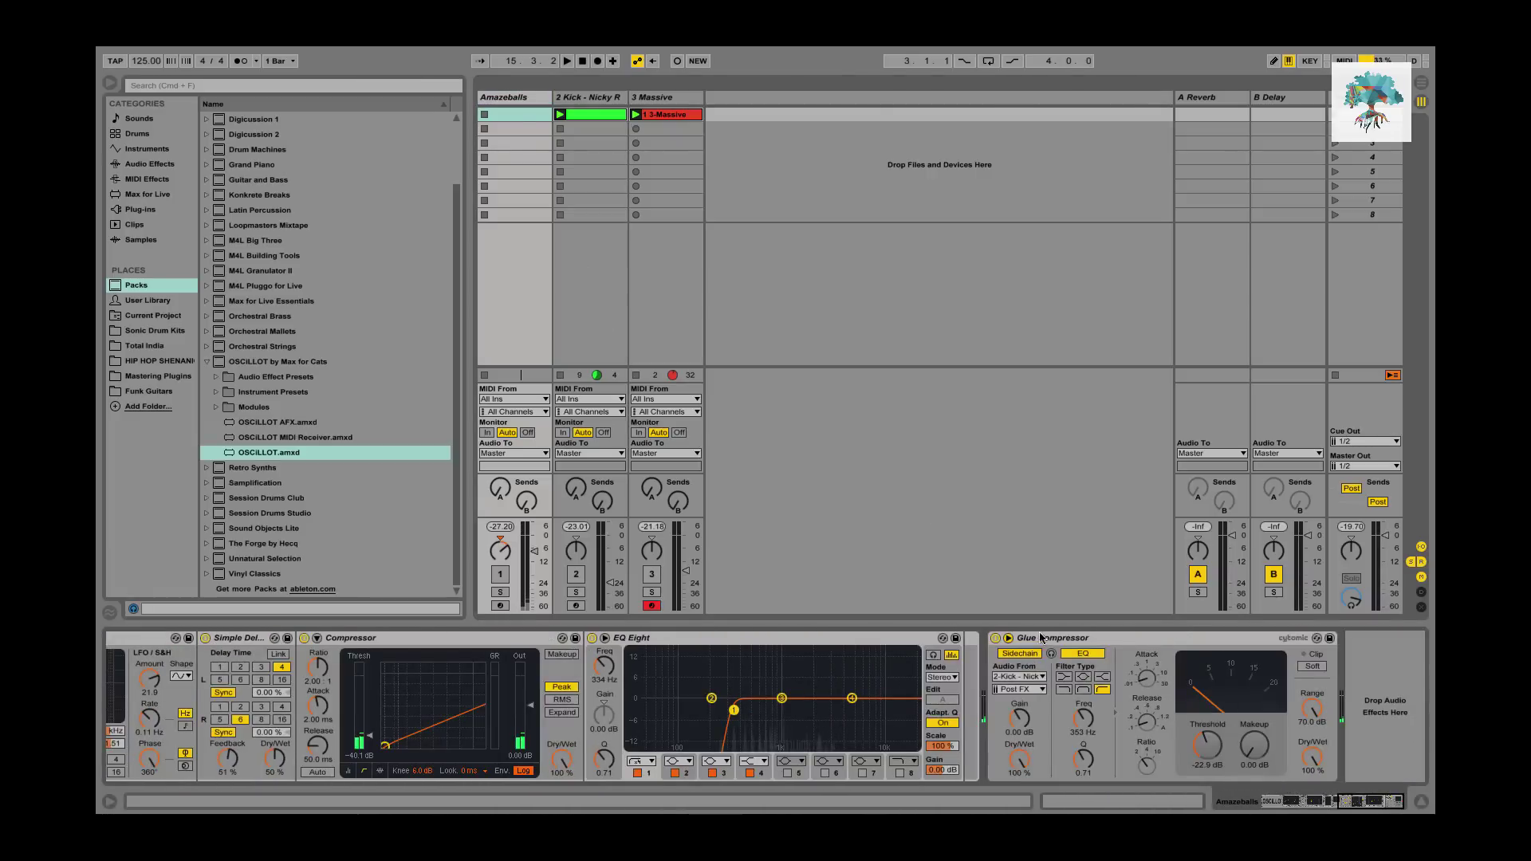
left_click(1040, 638)
scroll(798, 686, "left", 15)
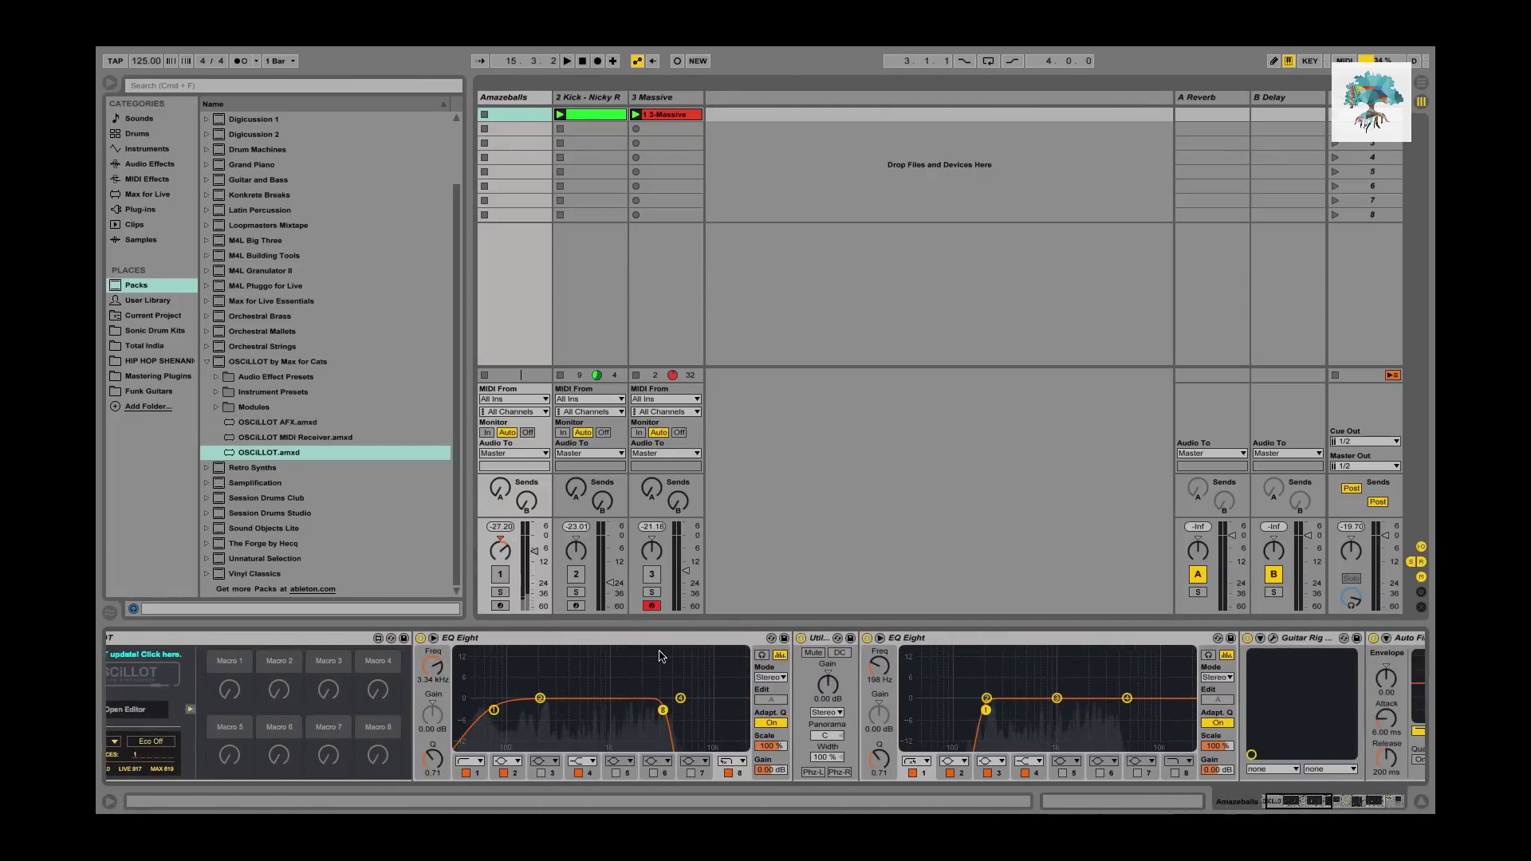
scroll(662, 655, "right", 10)
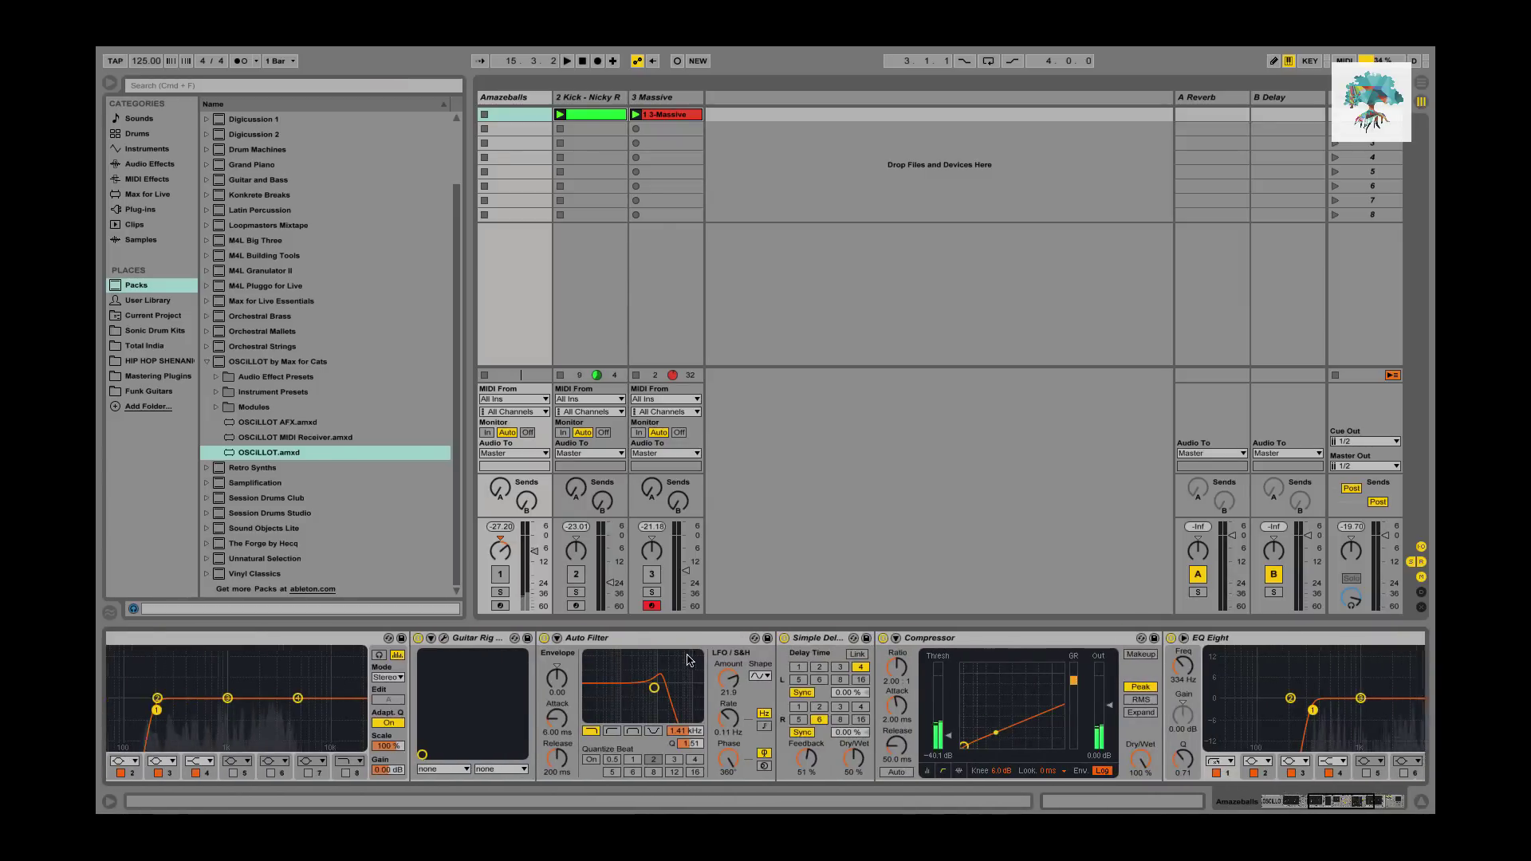
scroll(689, 658, "left", 3)
Examine the Guitar Rig effect rack on the Amazeballs track during playback, close its window and turn the device off.
left_click(558, 639)
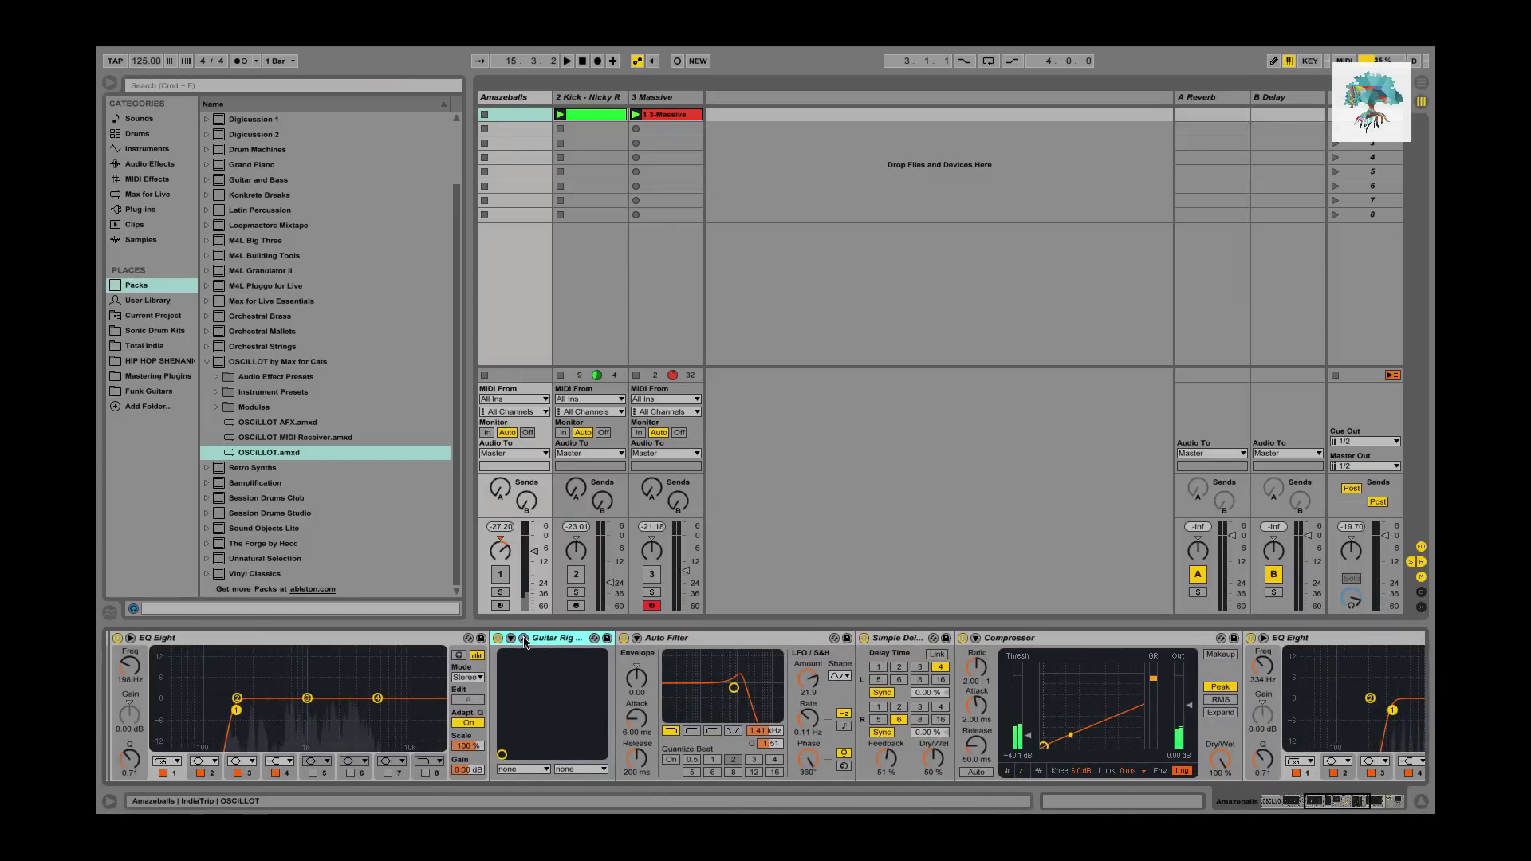
left_click(524, 640)
left_click_drag(442, 124, 786, 122)
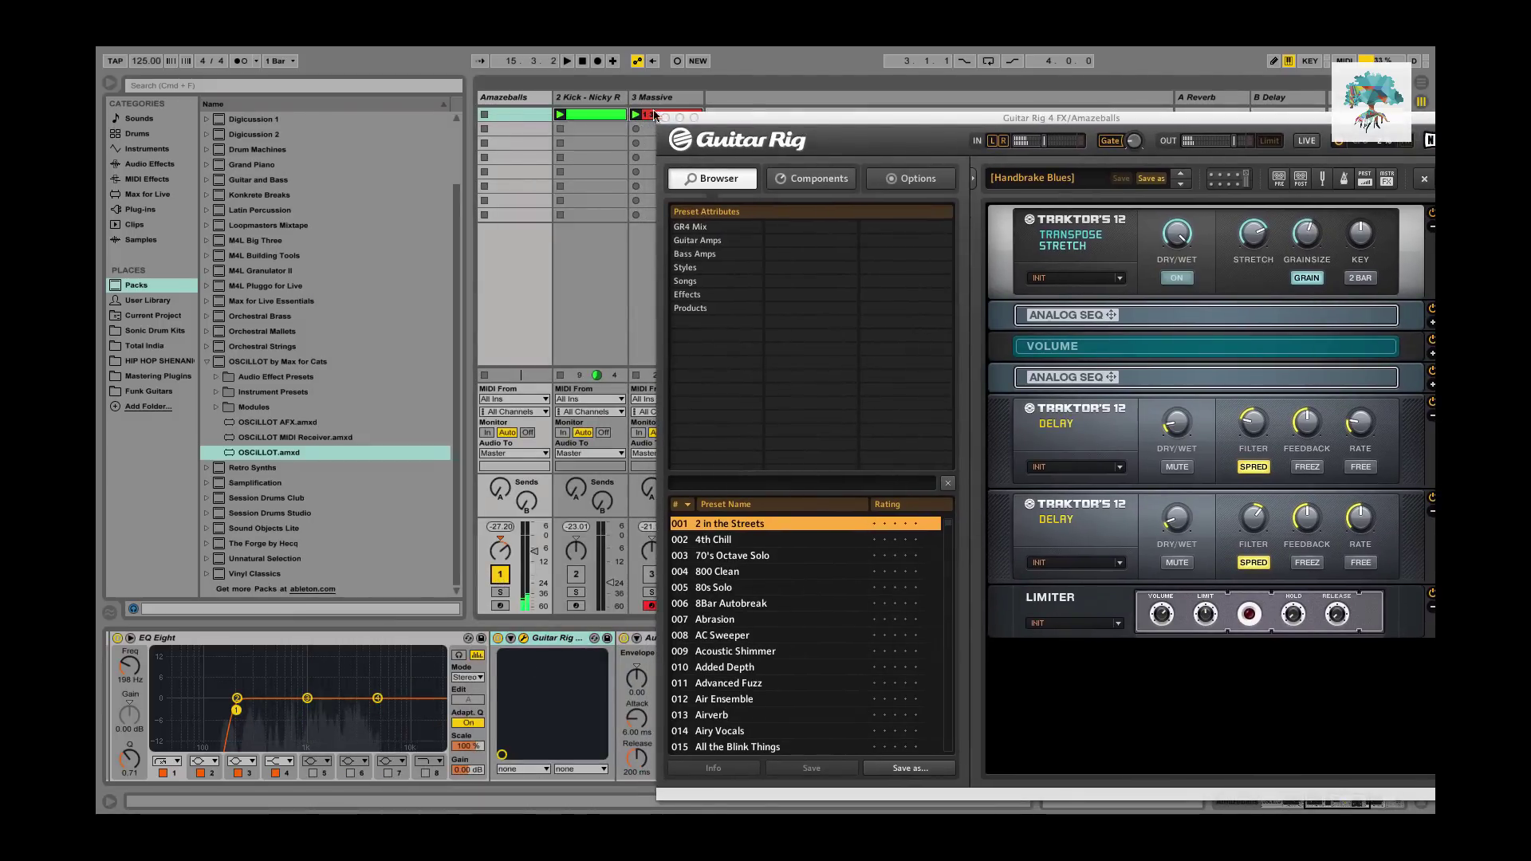
left_click(1337, 146)
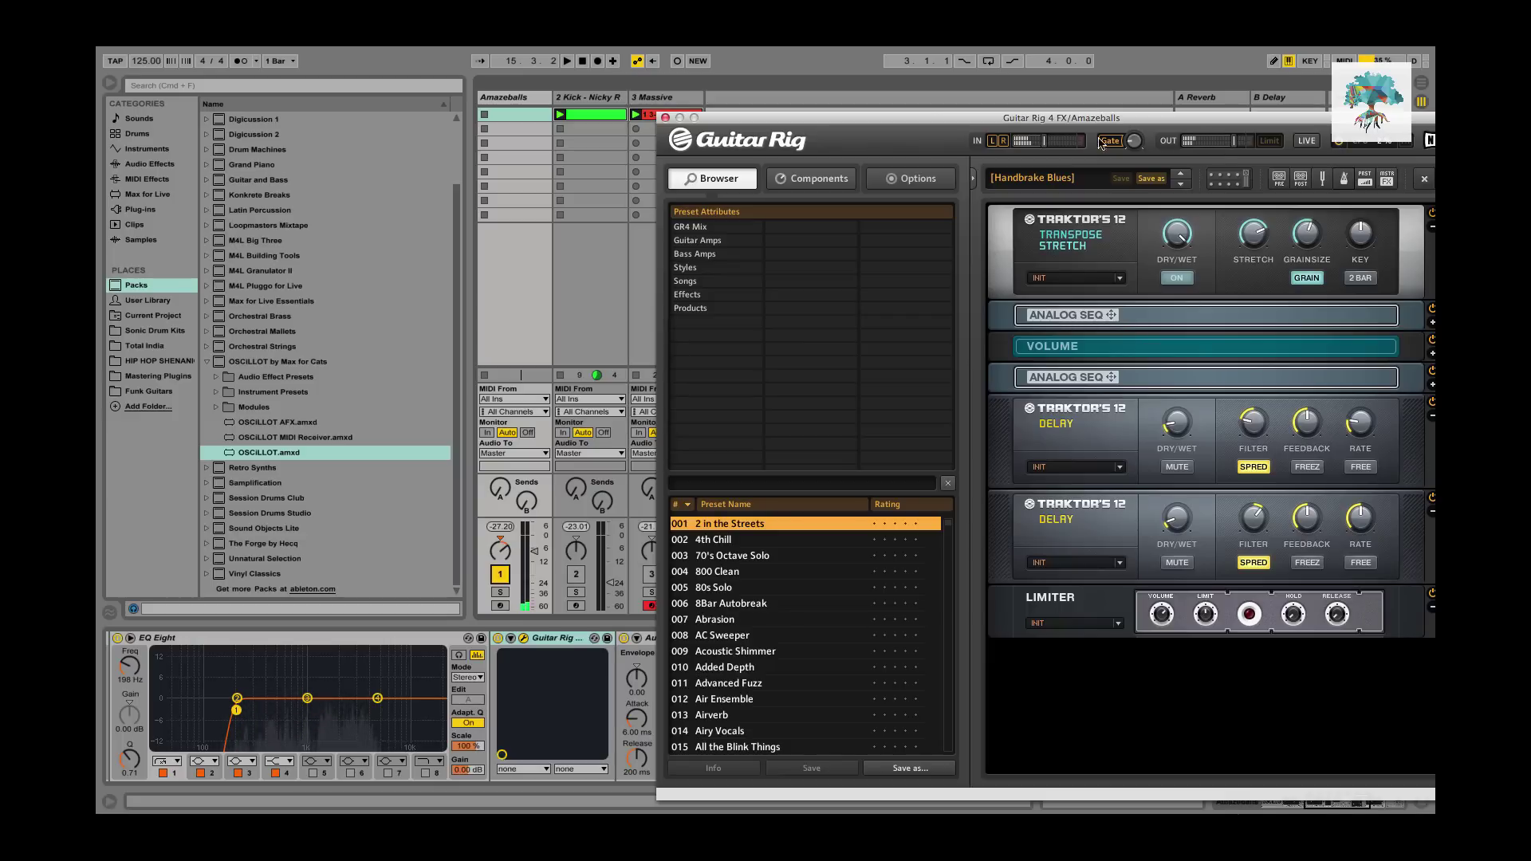
left_click(548, 640)
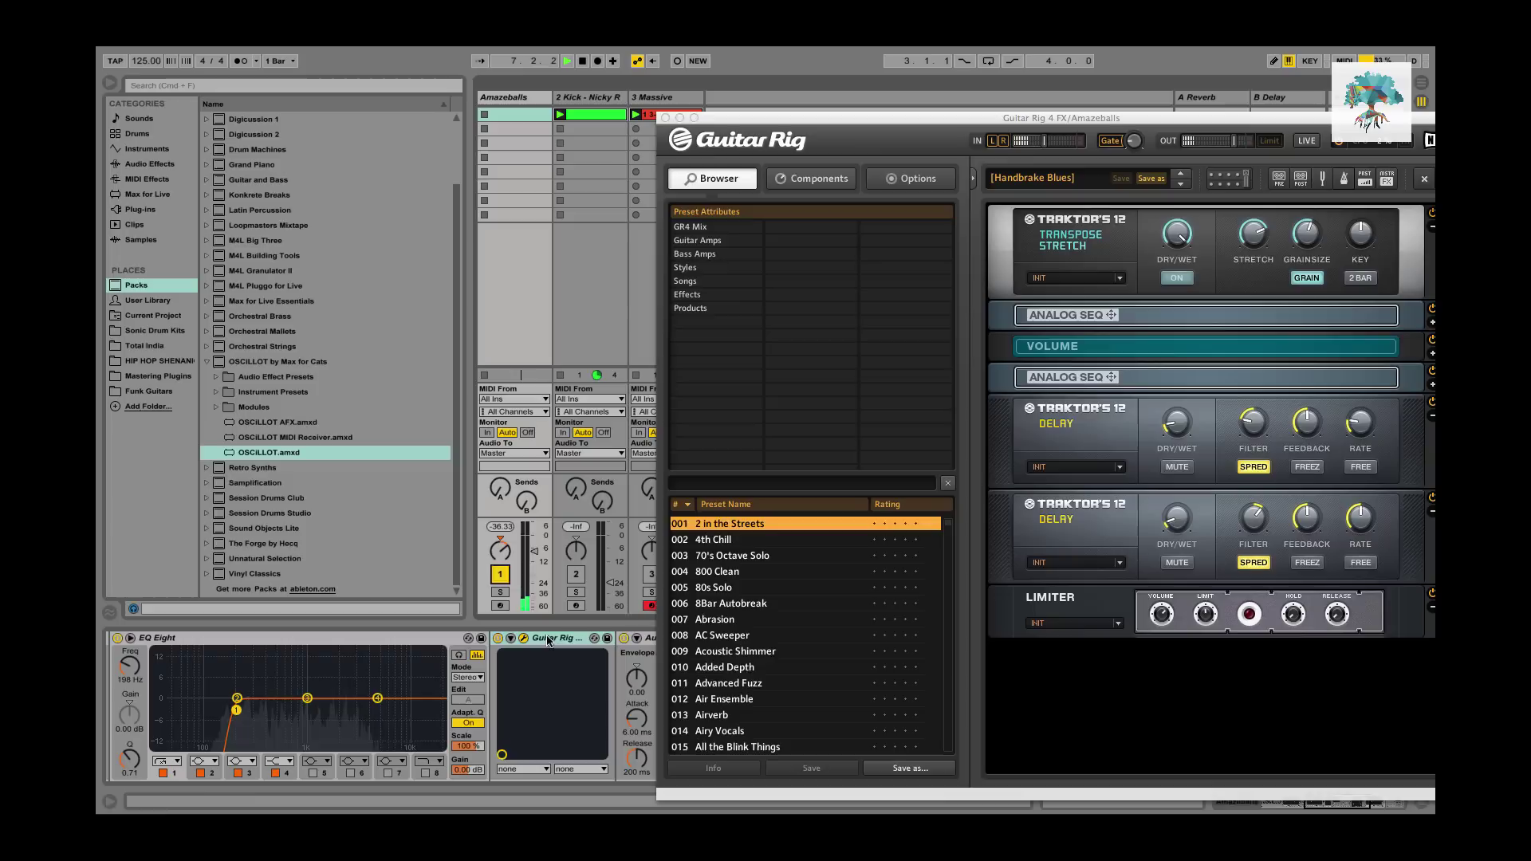
left_click(666, 119)
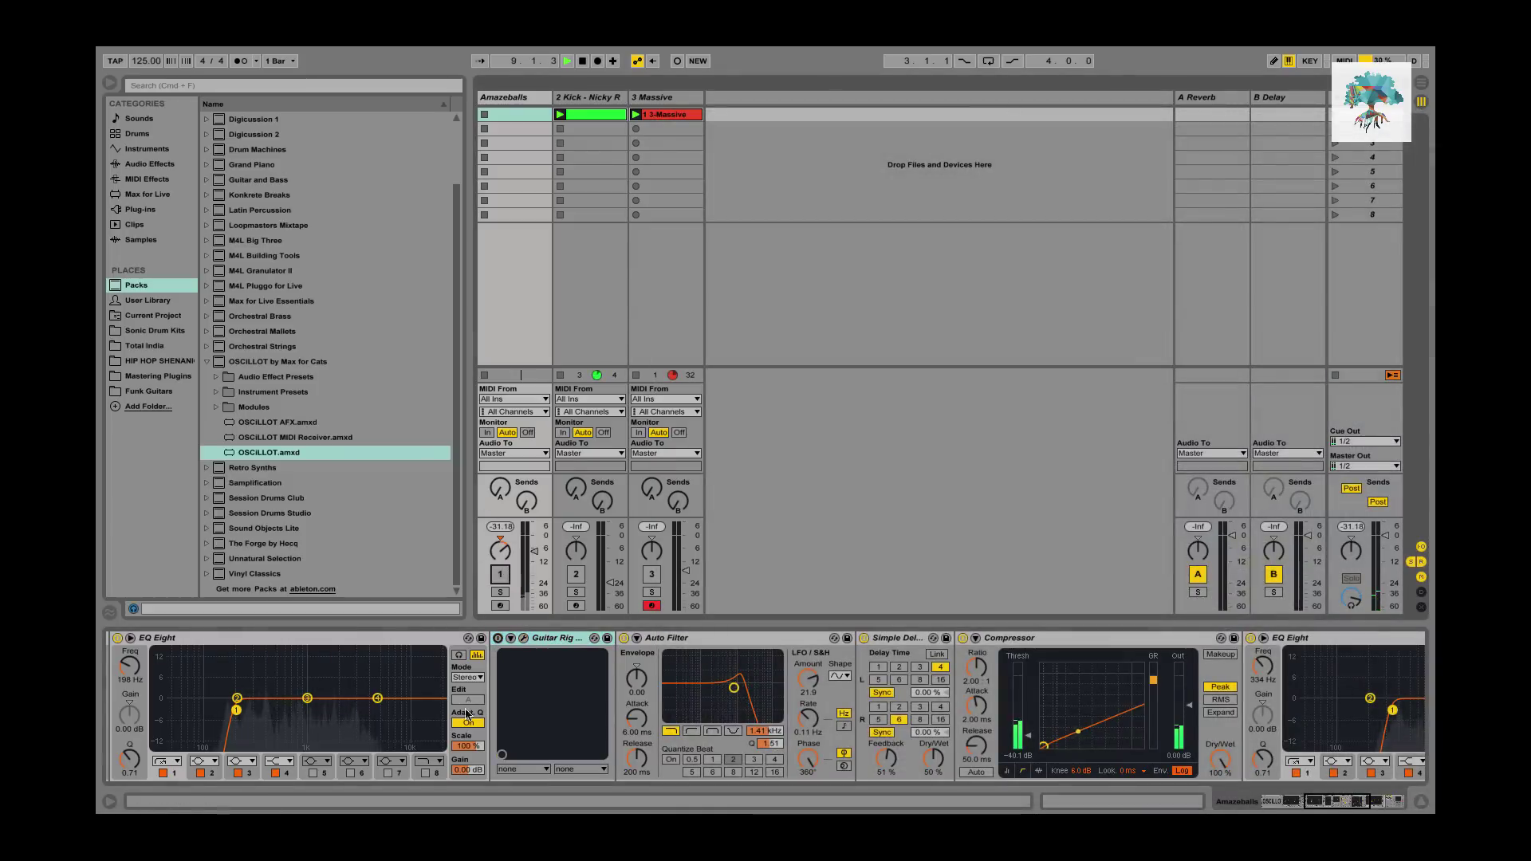
Open the OSCILLOT editor and move and enlarge its window to fit the whole patch, including both LFOs and the Audio Out.
scroll(444, 695, "left", 5)
scroll(444, 695, "left", 3)
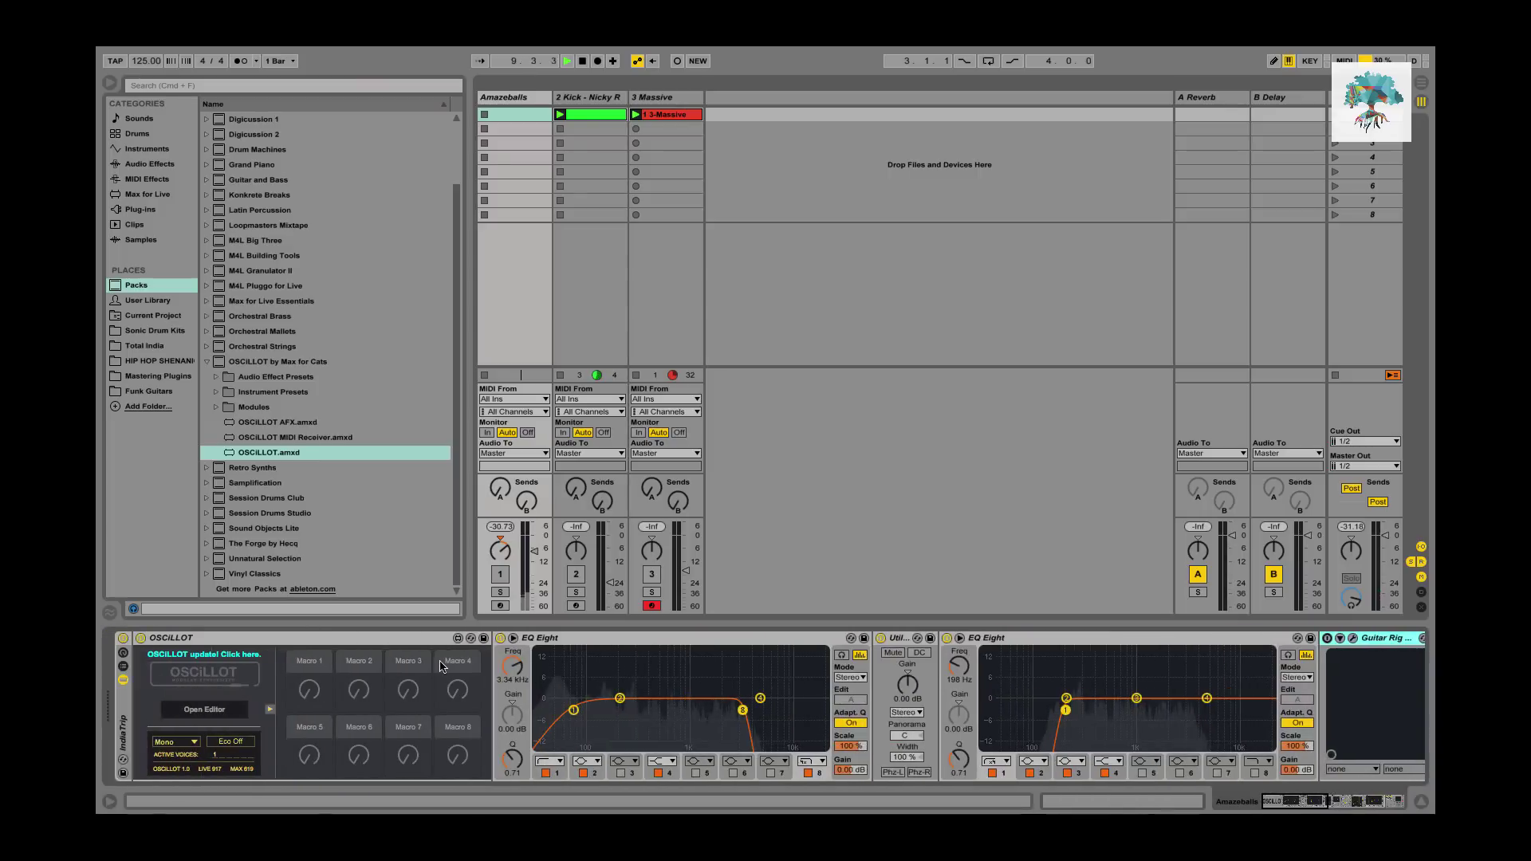
left_click(209, 709)
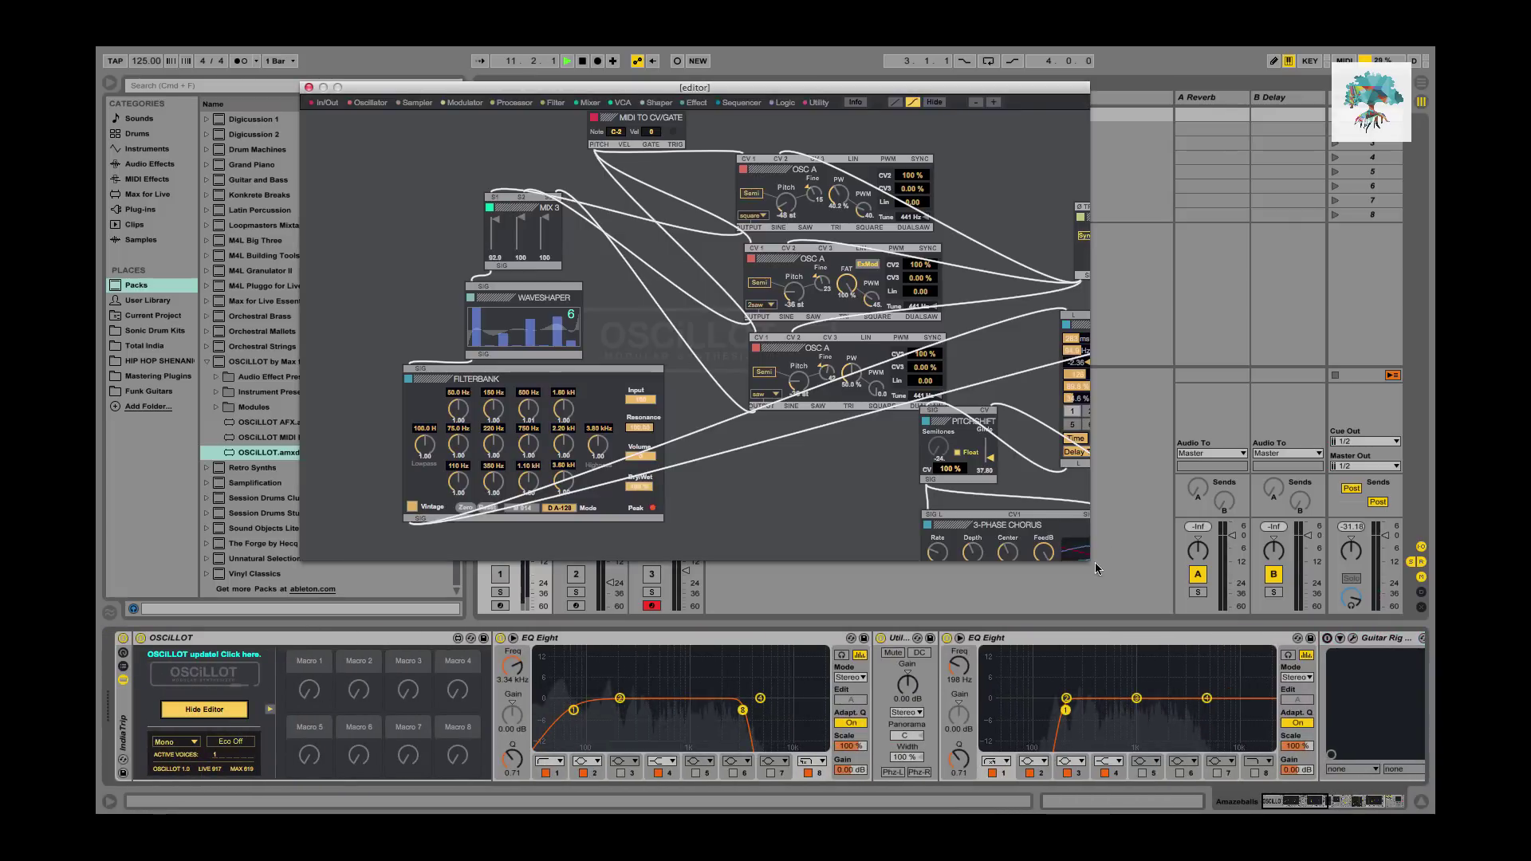
left_click_drag(1084, 559, 1431, 756)
scroll(738, 254, "down", 3)
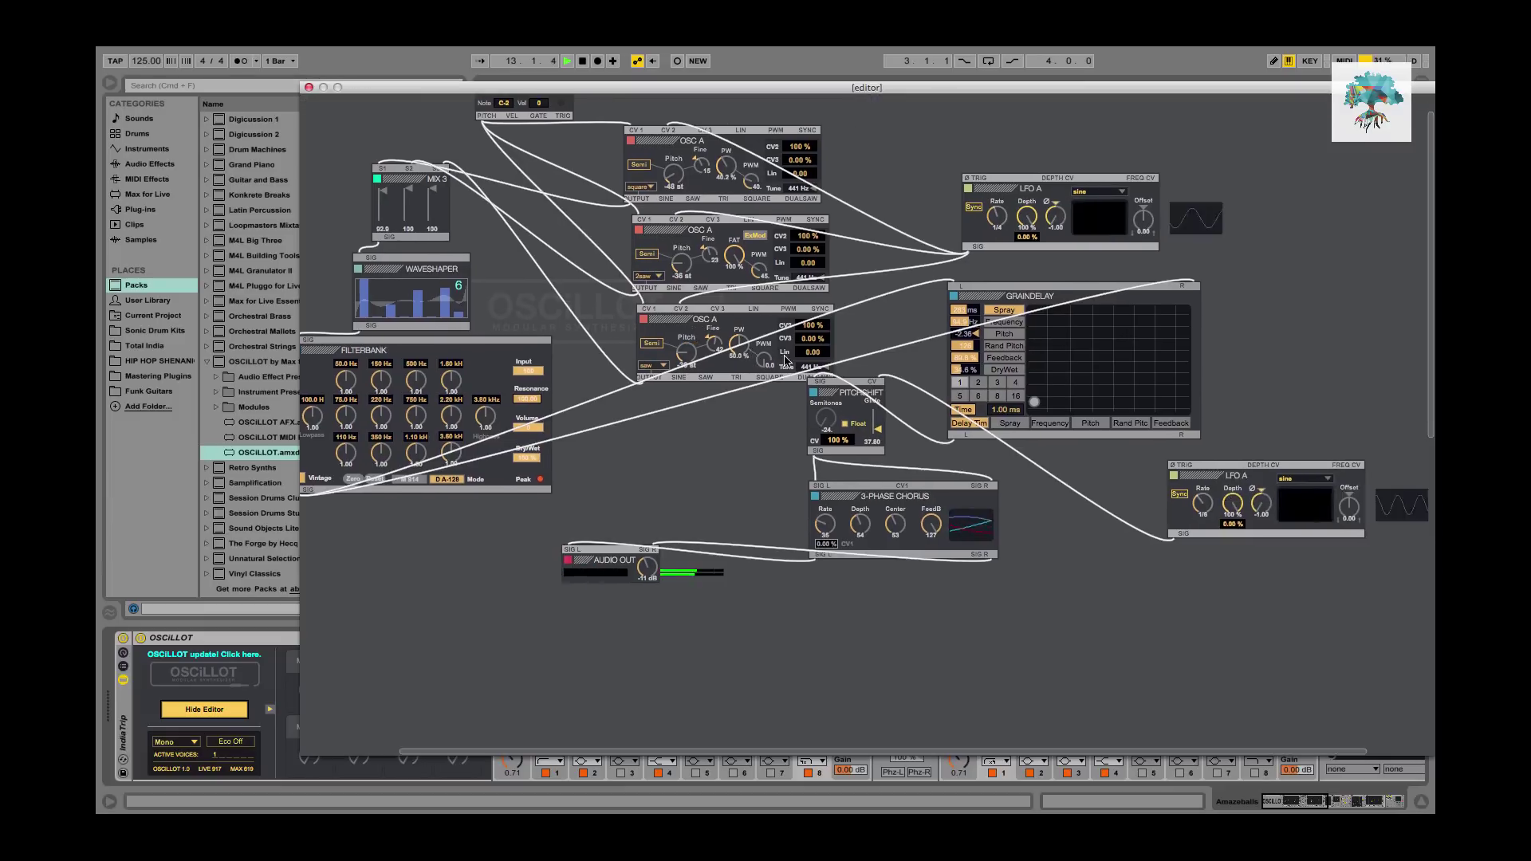
left_click_drag(804, 91, 614, 50)
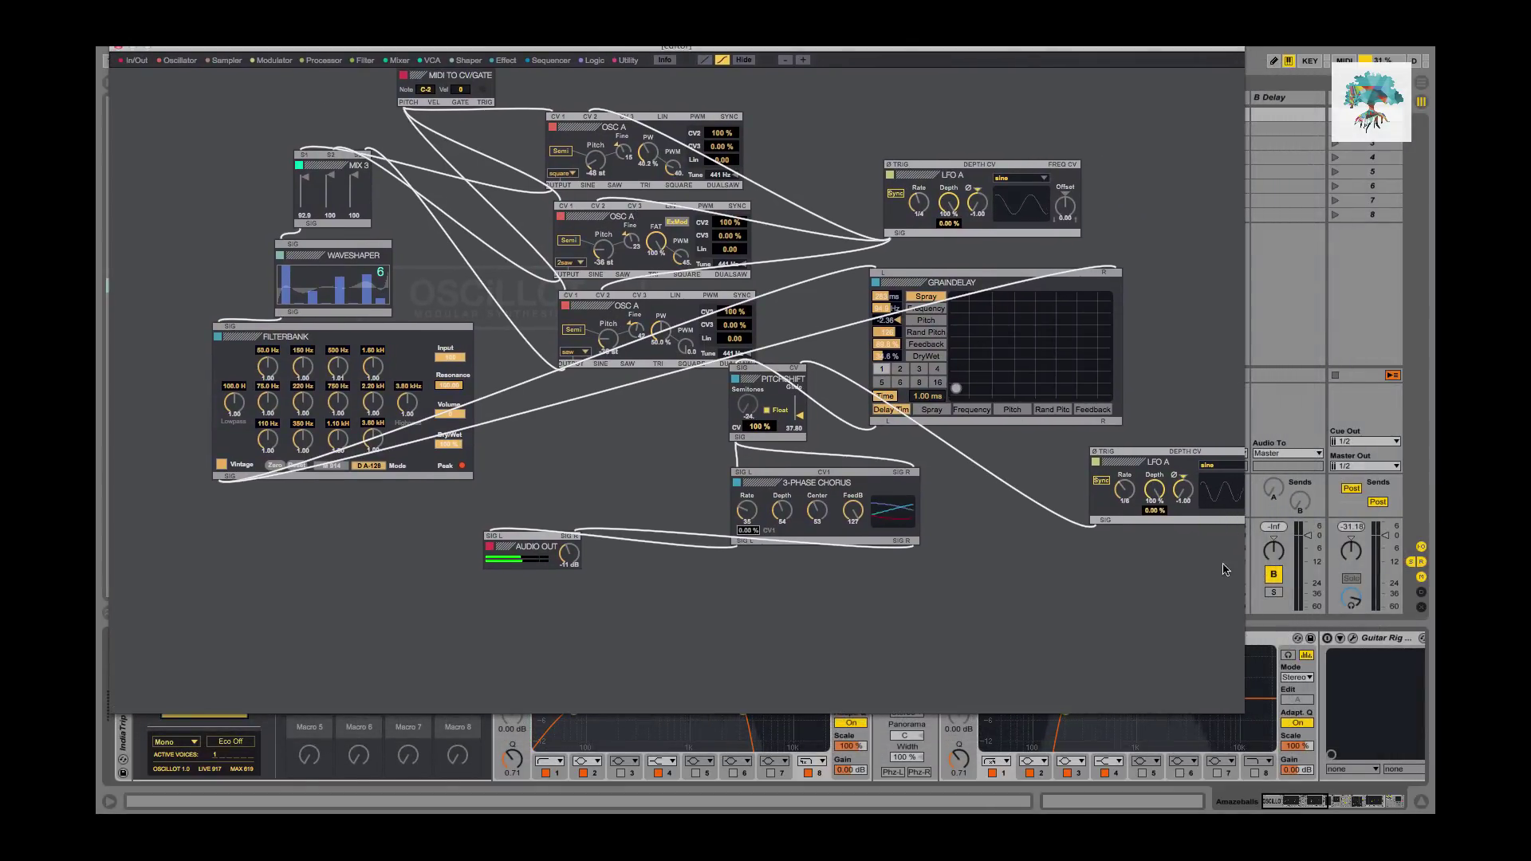
left_click_drag(1244, 712, 1410, 771)
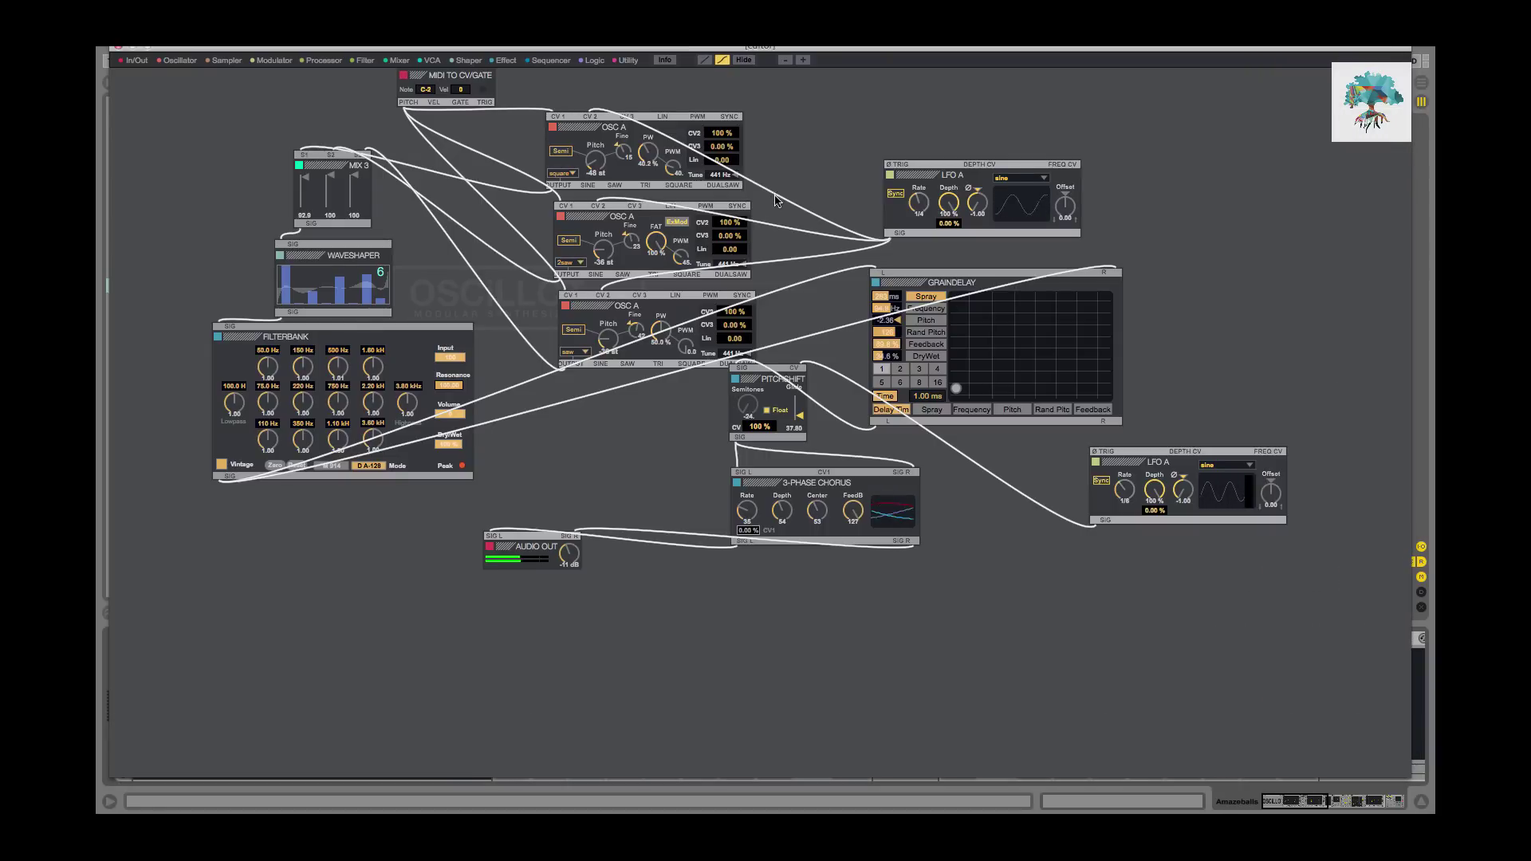
Rearrange the OSCILLOT patch: move MIDI to CV/Gate beside the oscillators, the upper LFO A farther out, and Audio Out below the 3-Phase Chorus.
left_click_drag(717, 51, 716, 41)
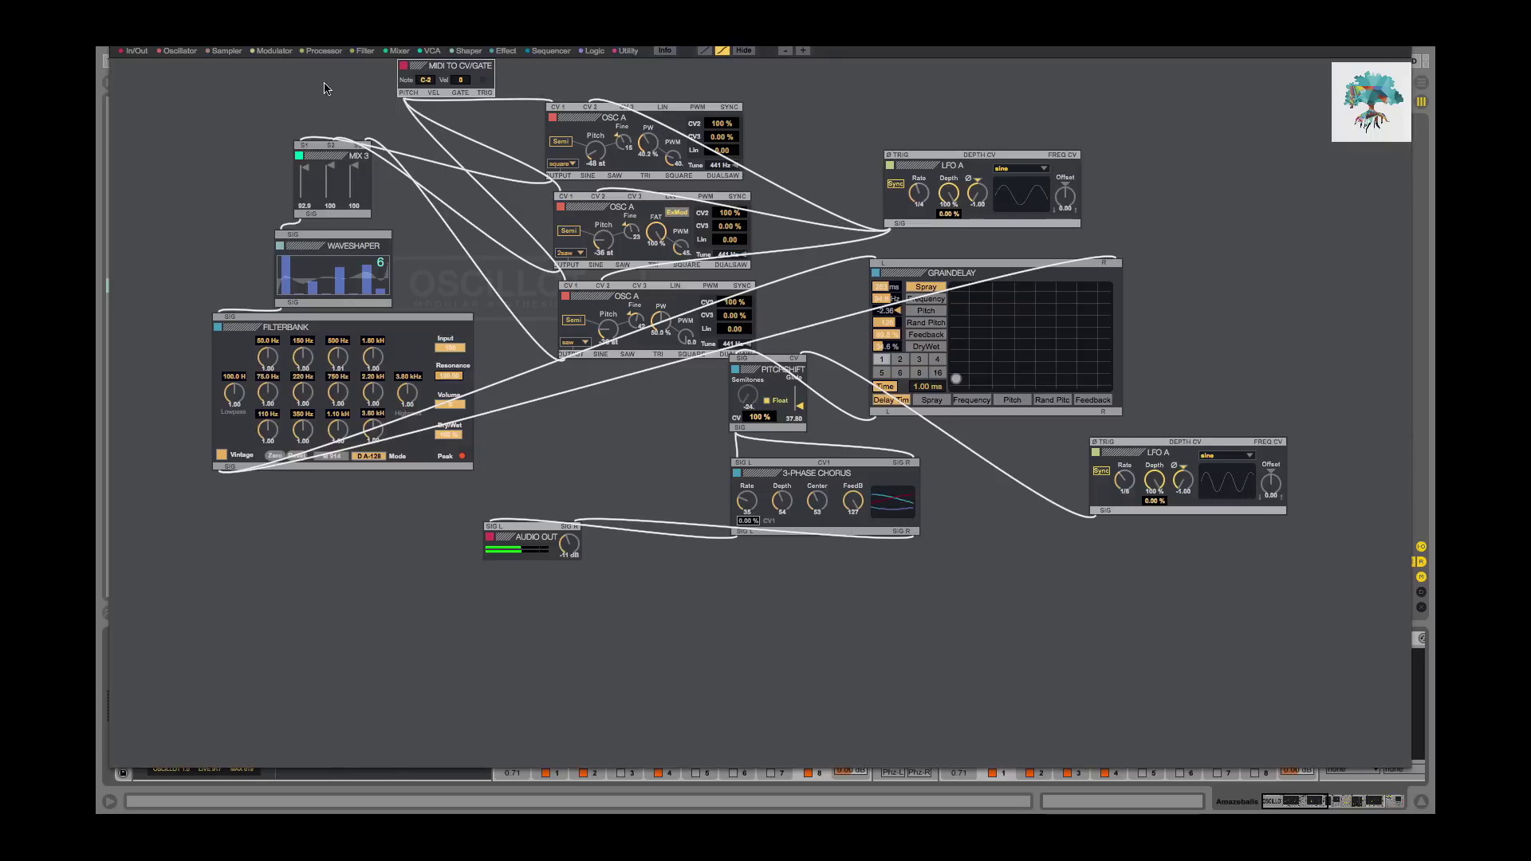
mouse_move(416, 67)
left_mouse_down()
mouse_move(273, 77)
mouse_move(435, 85)
left_mouse_up()
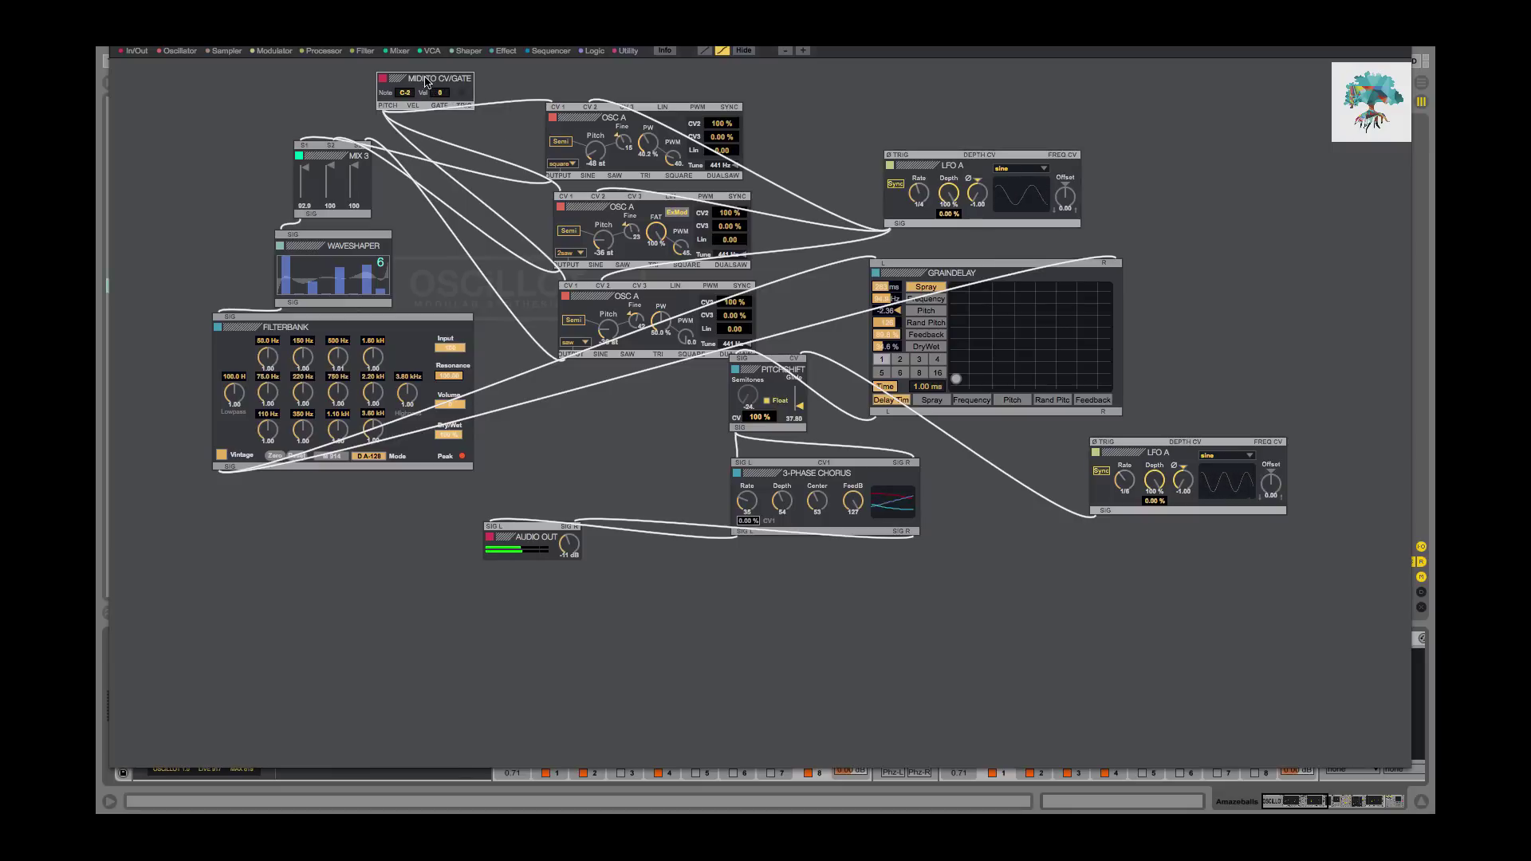
left_click_drag(425, 80, 441, 79)
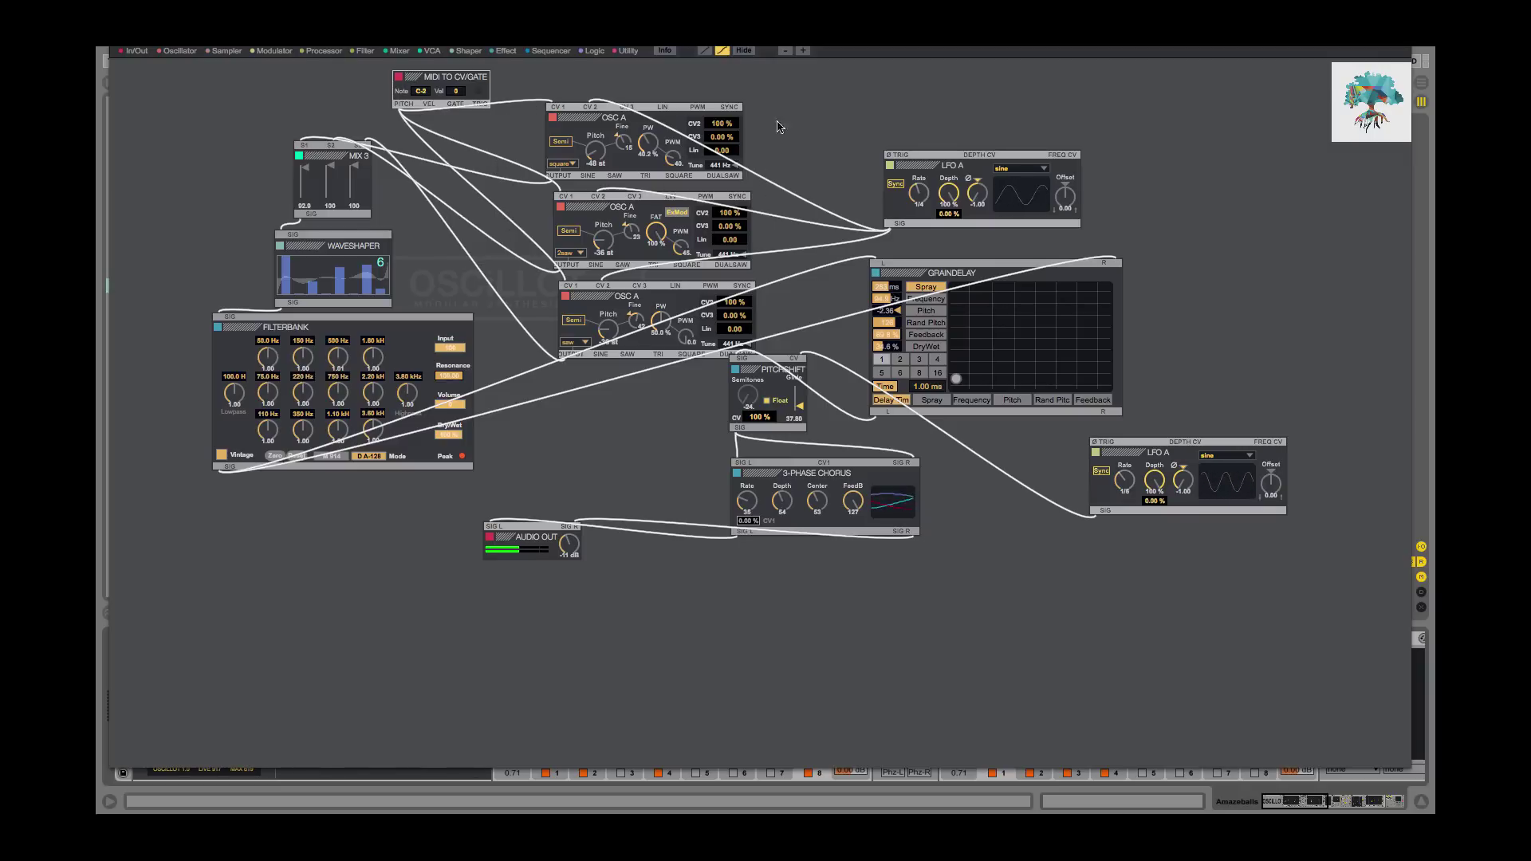
left_click_drag(930, 166, 1074, 118)
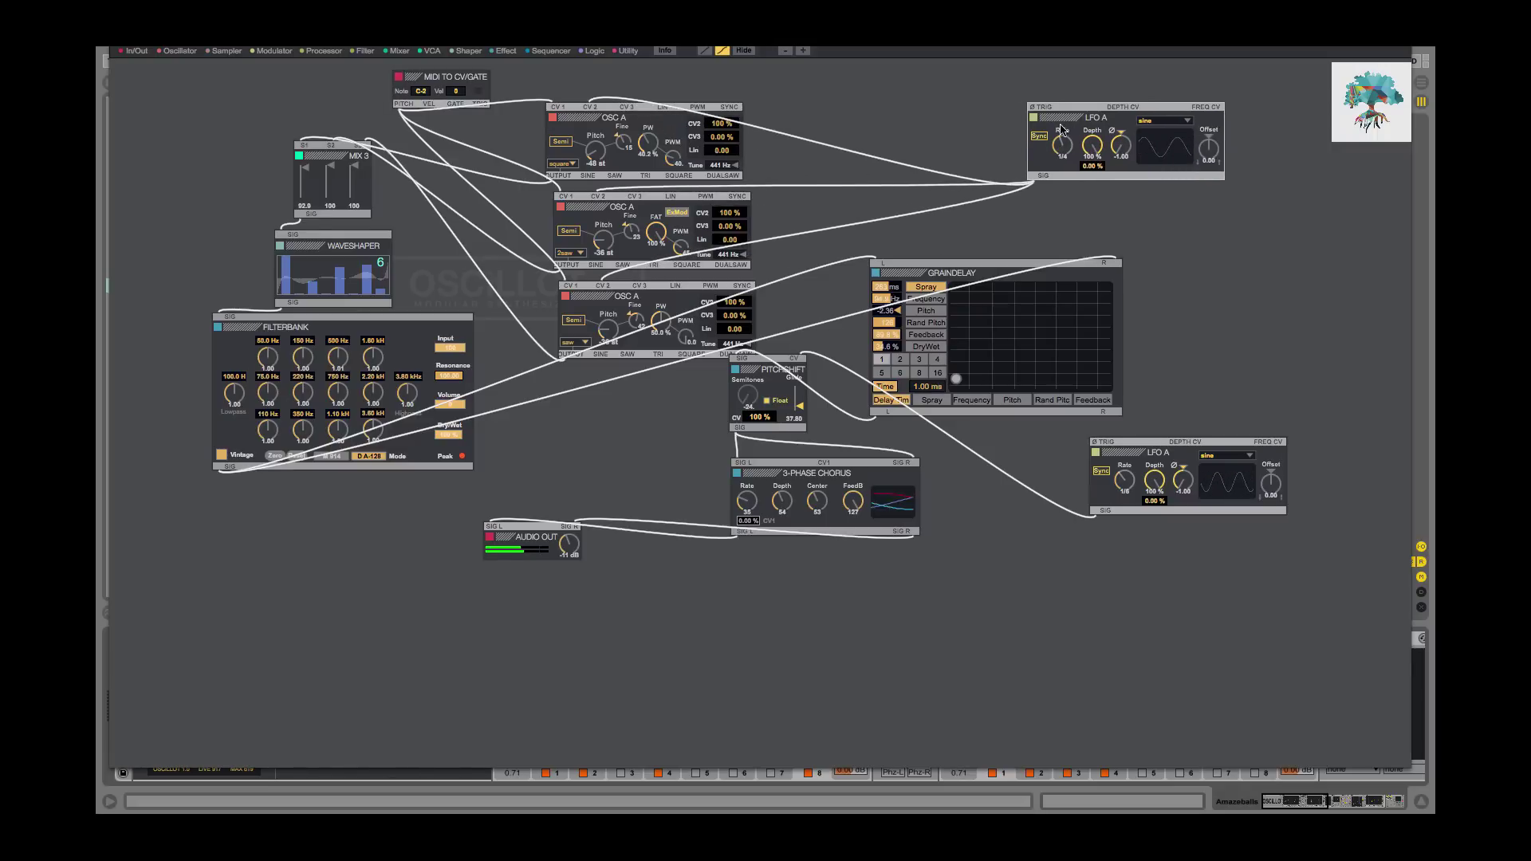
left_click_drag(526, 536, 788, 642)
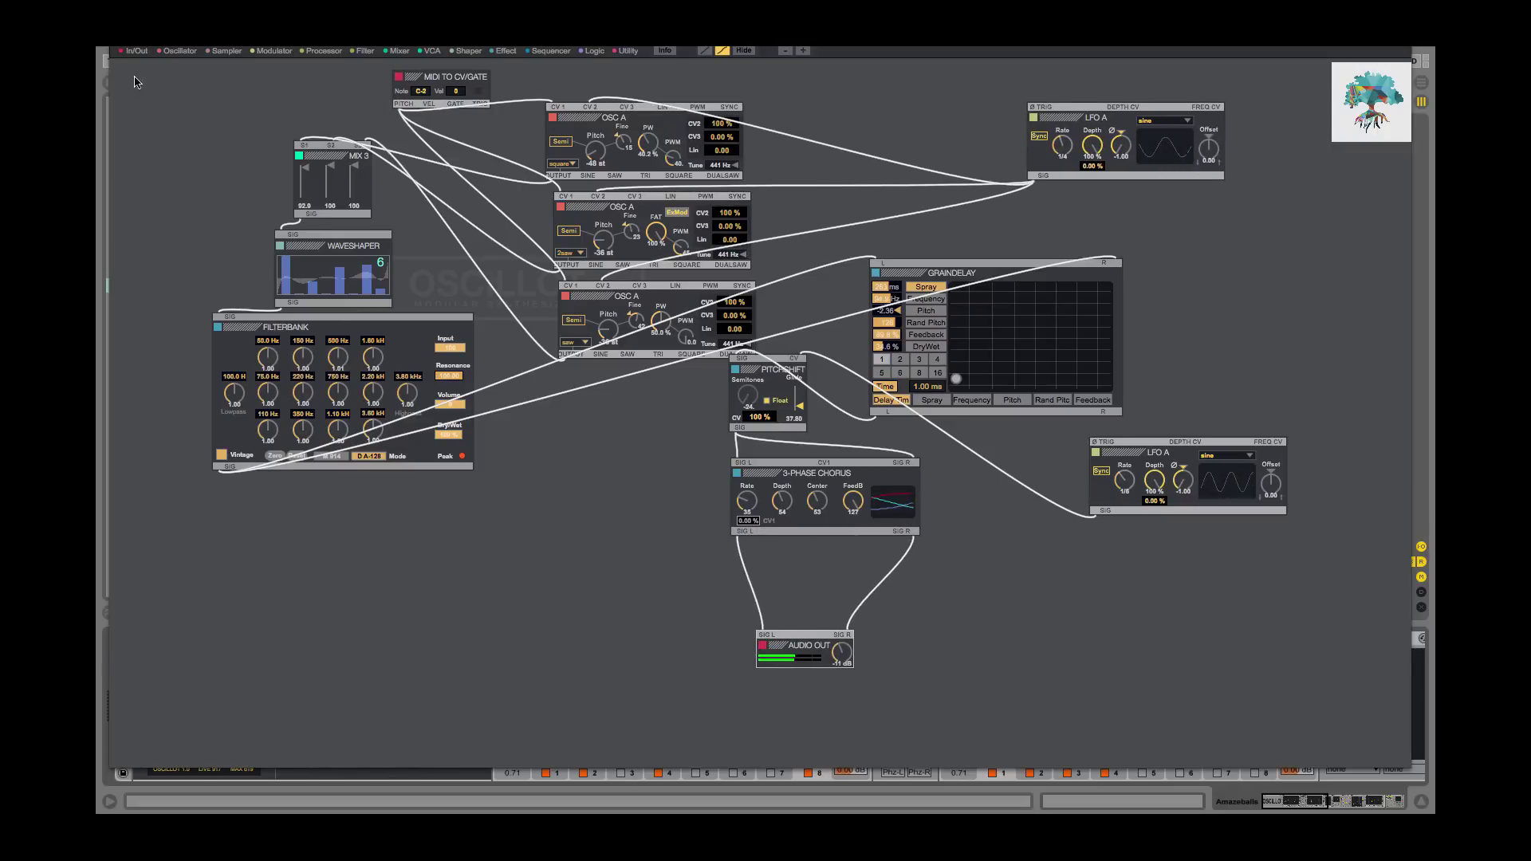
Add an Audio In module to the patch and place it in the free space above Mix 3.
left_click(133, 52)
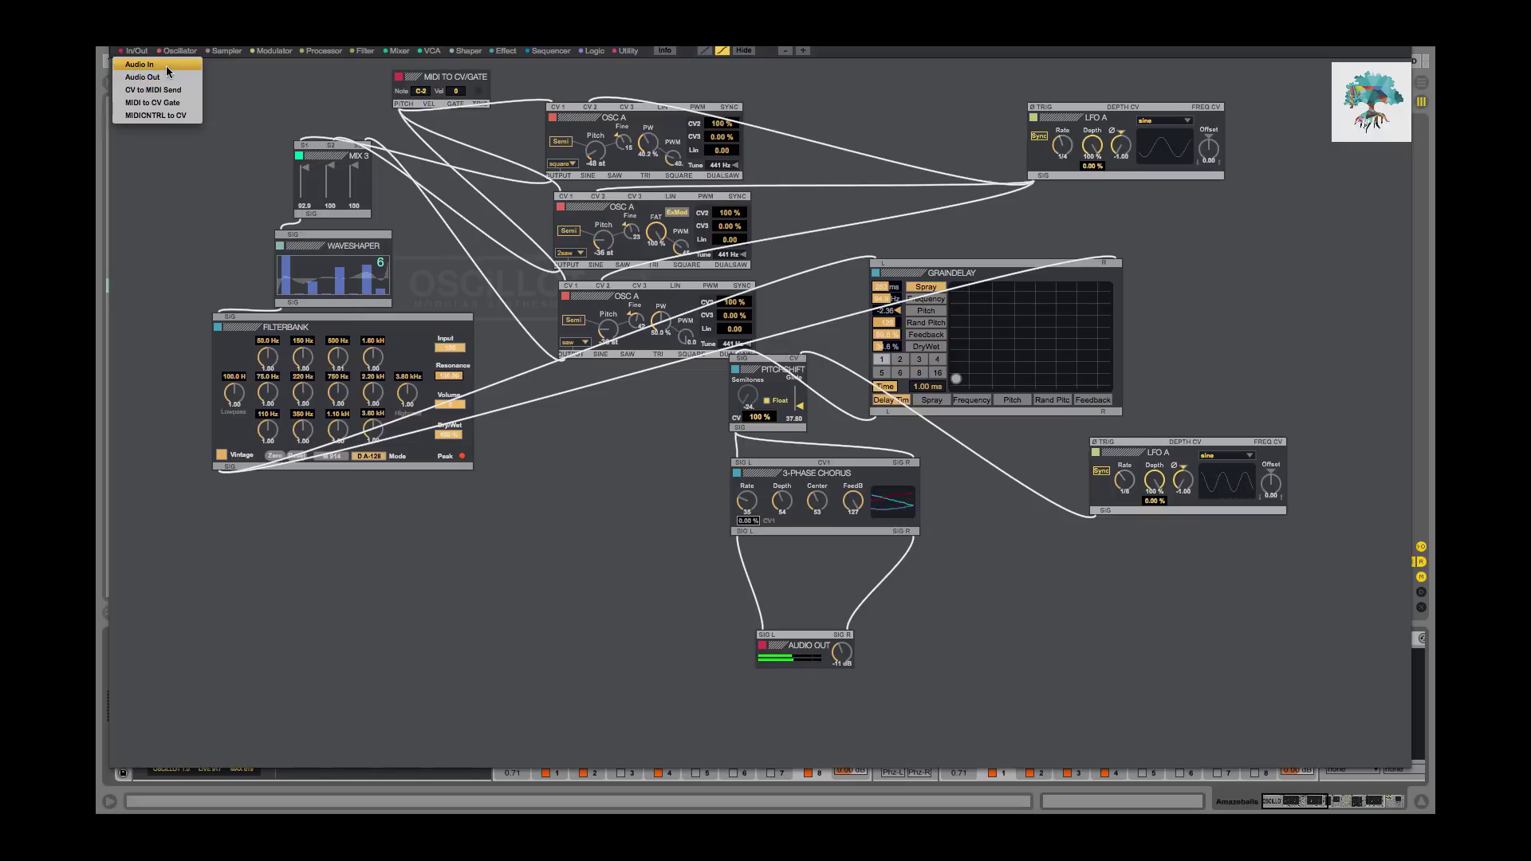
left_click(166, 66)
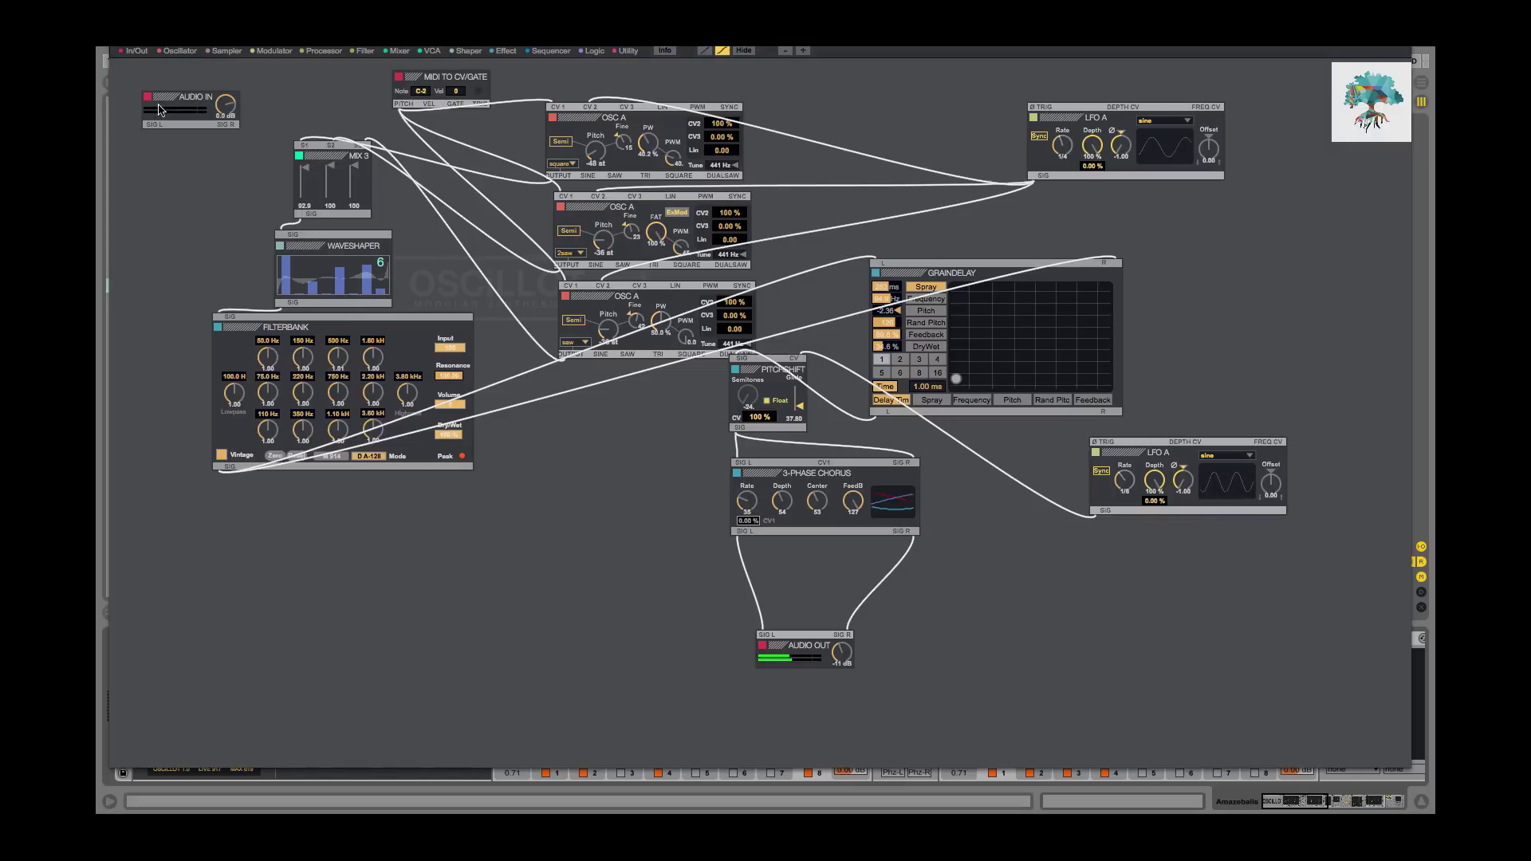
left_click(184, 177)
left_click_drag(183, 173, 171, 92)
Add a second Audio Out module below Audio In and connect Audio In's left and right outputs to its inputs.
left_click(134, 51)
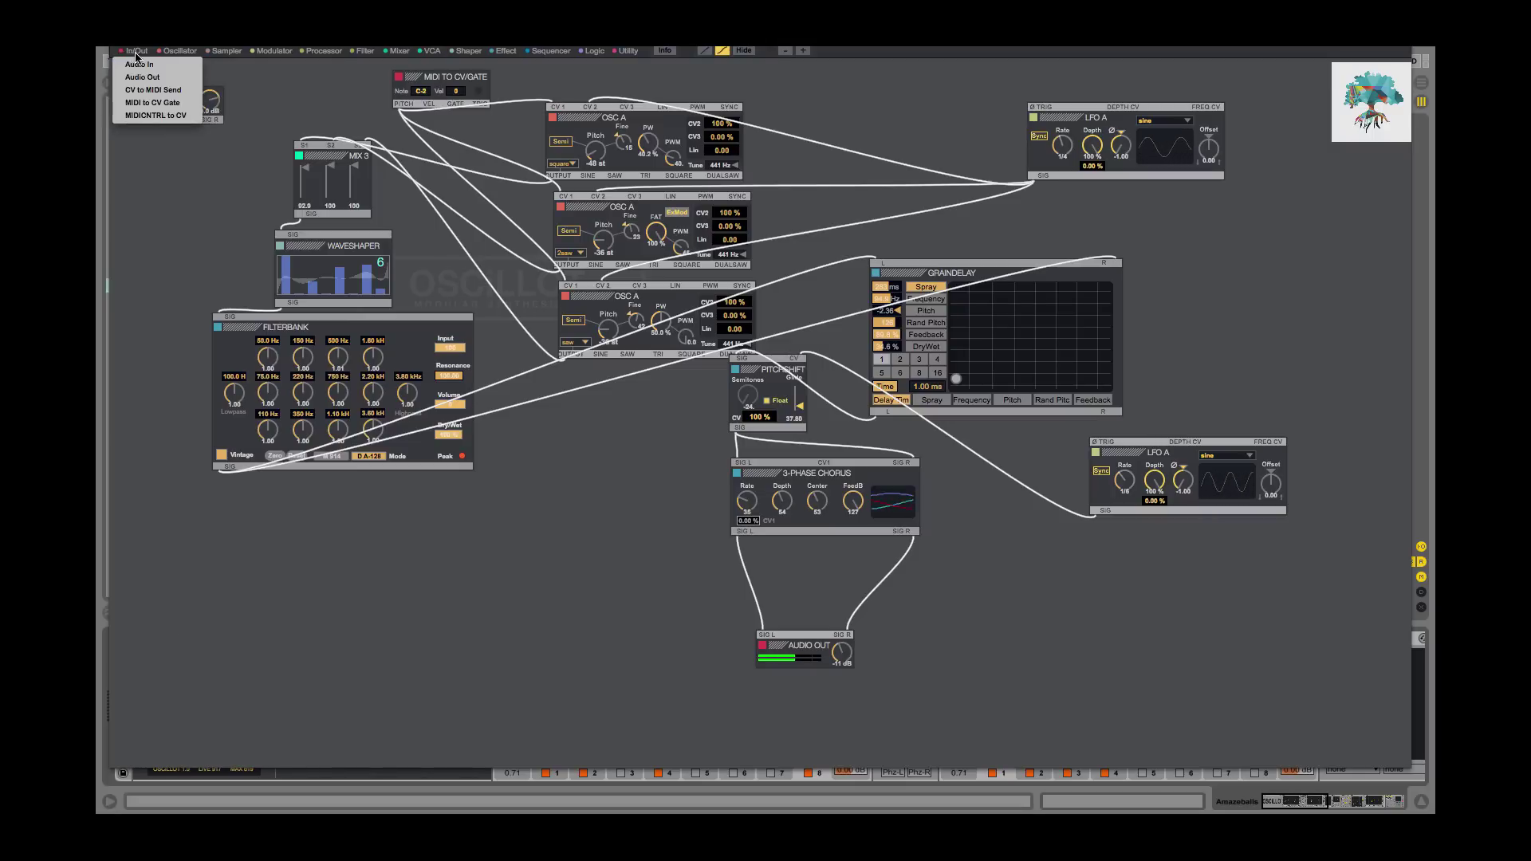
left_click(159, 86)
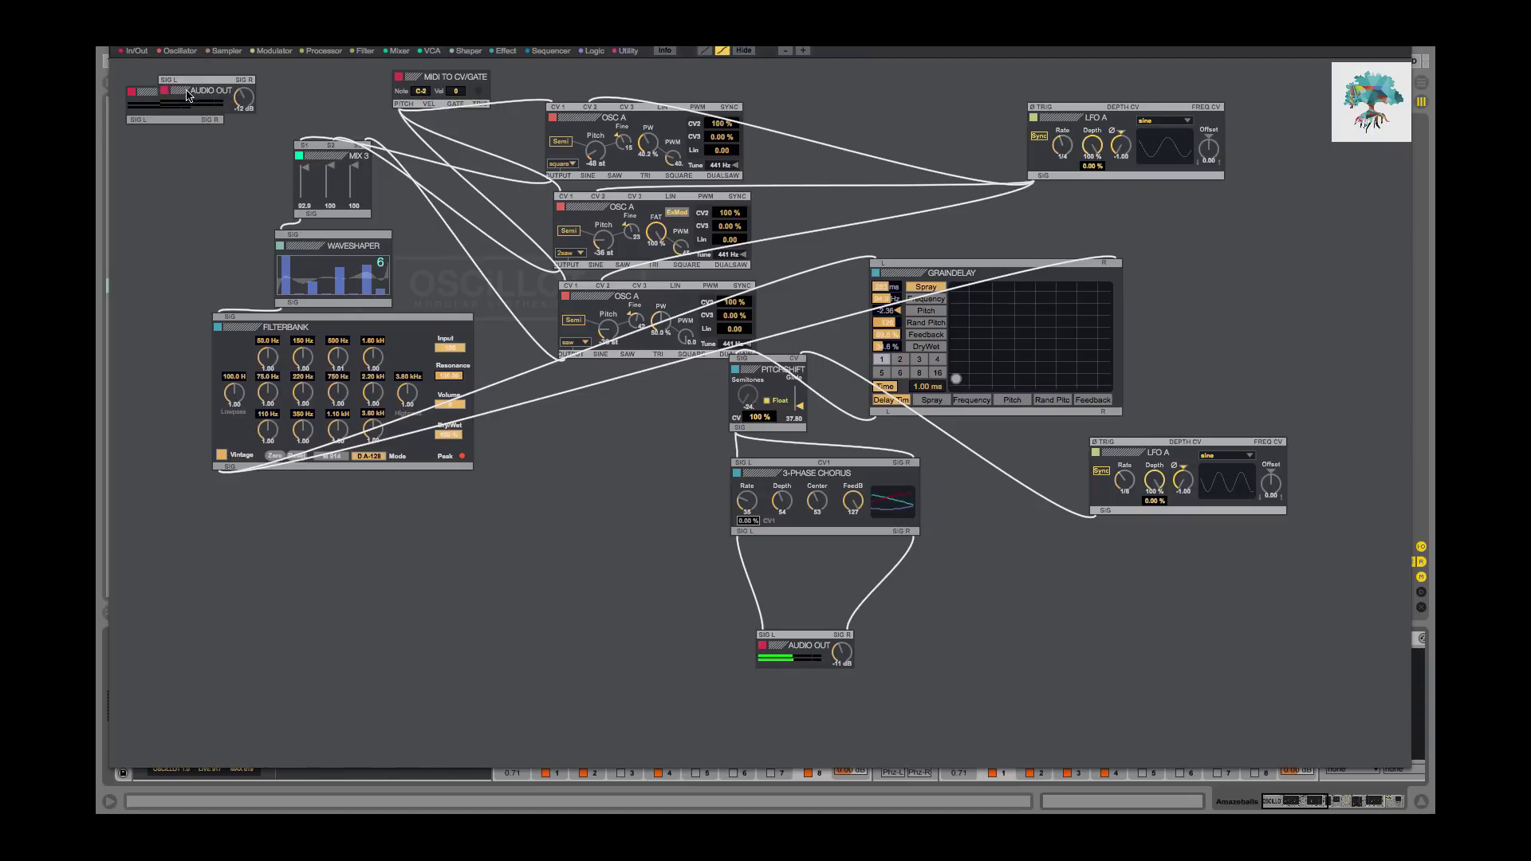
left_click(154, 193)
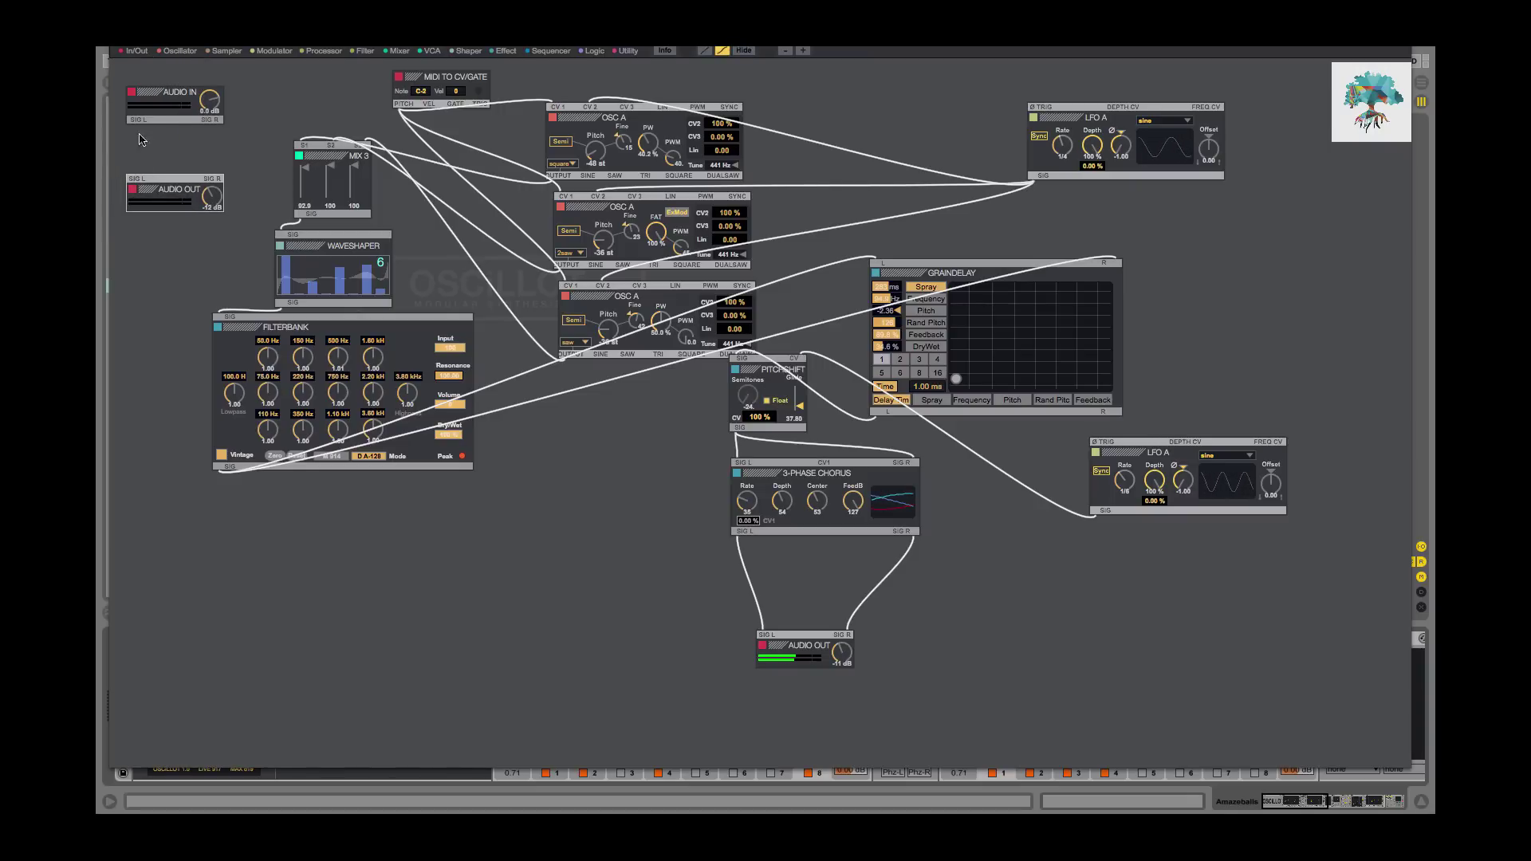
left_click_drag(136, 120, 134, 179)
left_click_drag(211, 119, 214, 176)
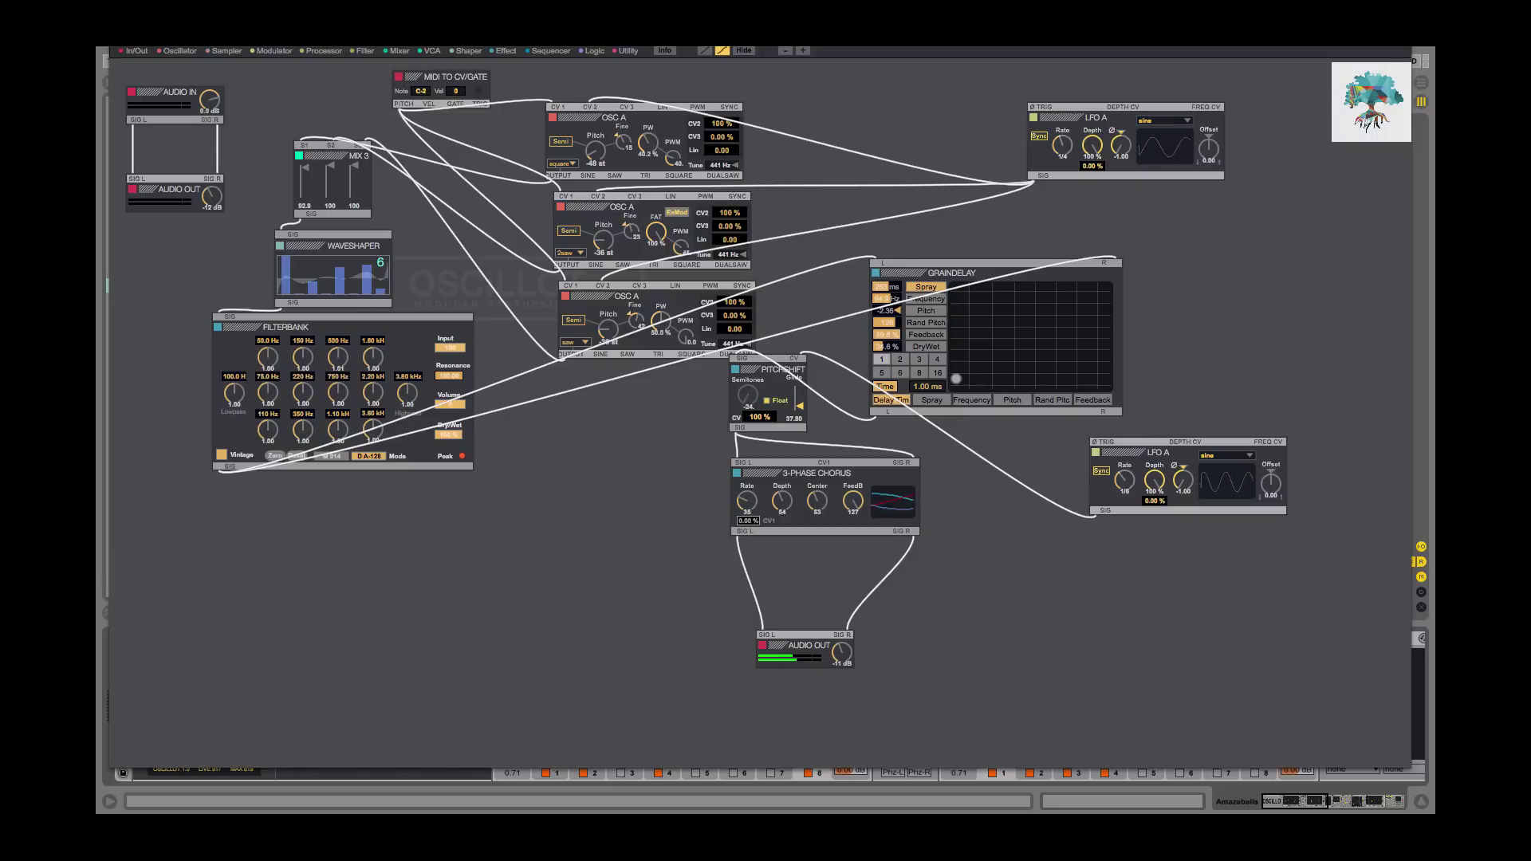
Delete the added Audio Out and Audio In modules from the patch.
left_click(146, 193)
key("Delete")
left_click(149, 101)
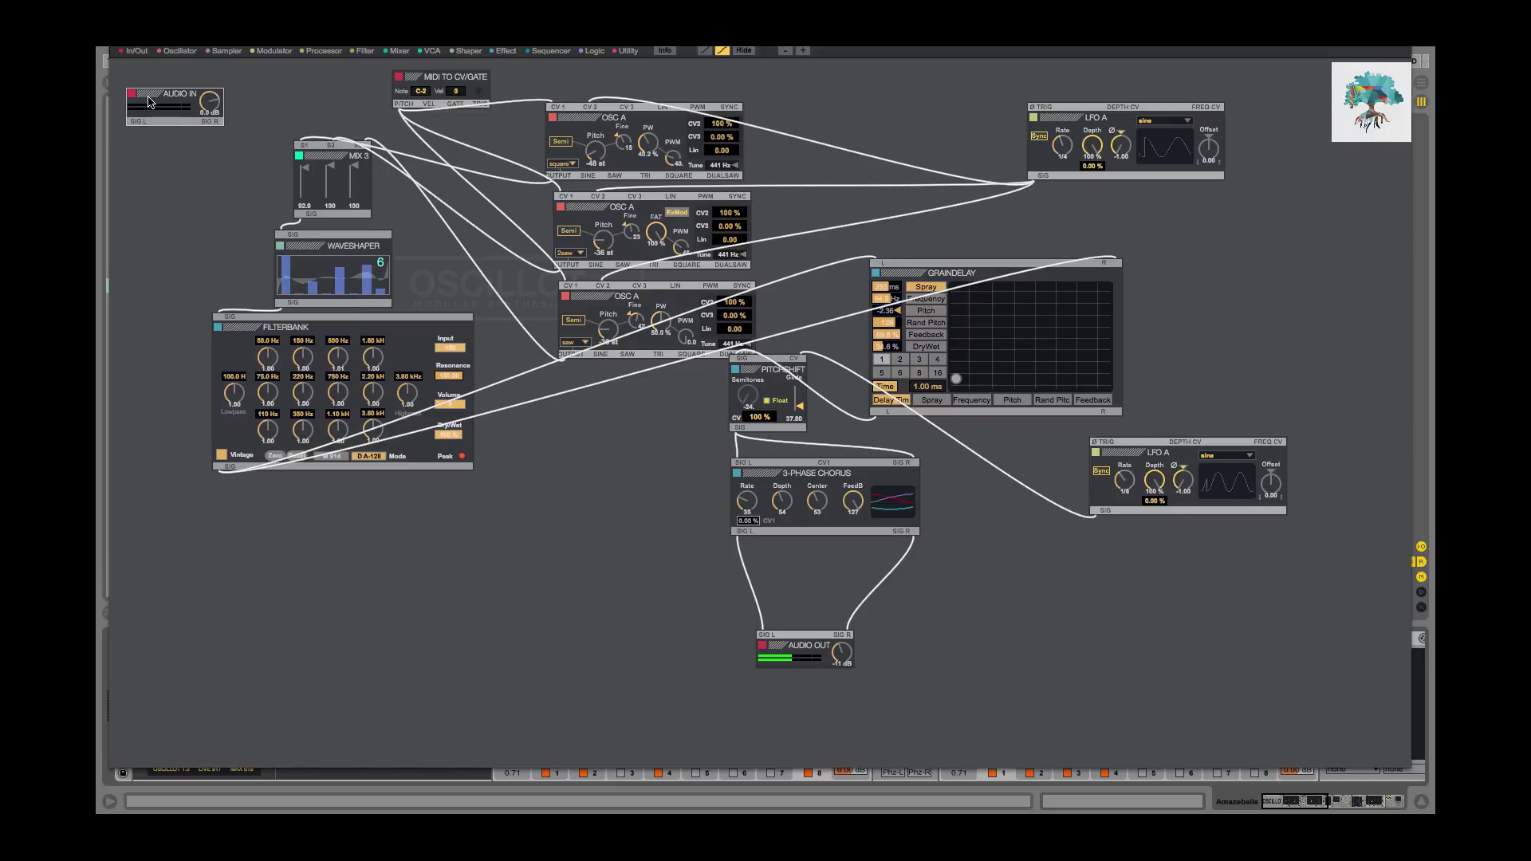
key("Delete")
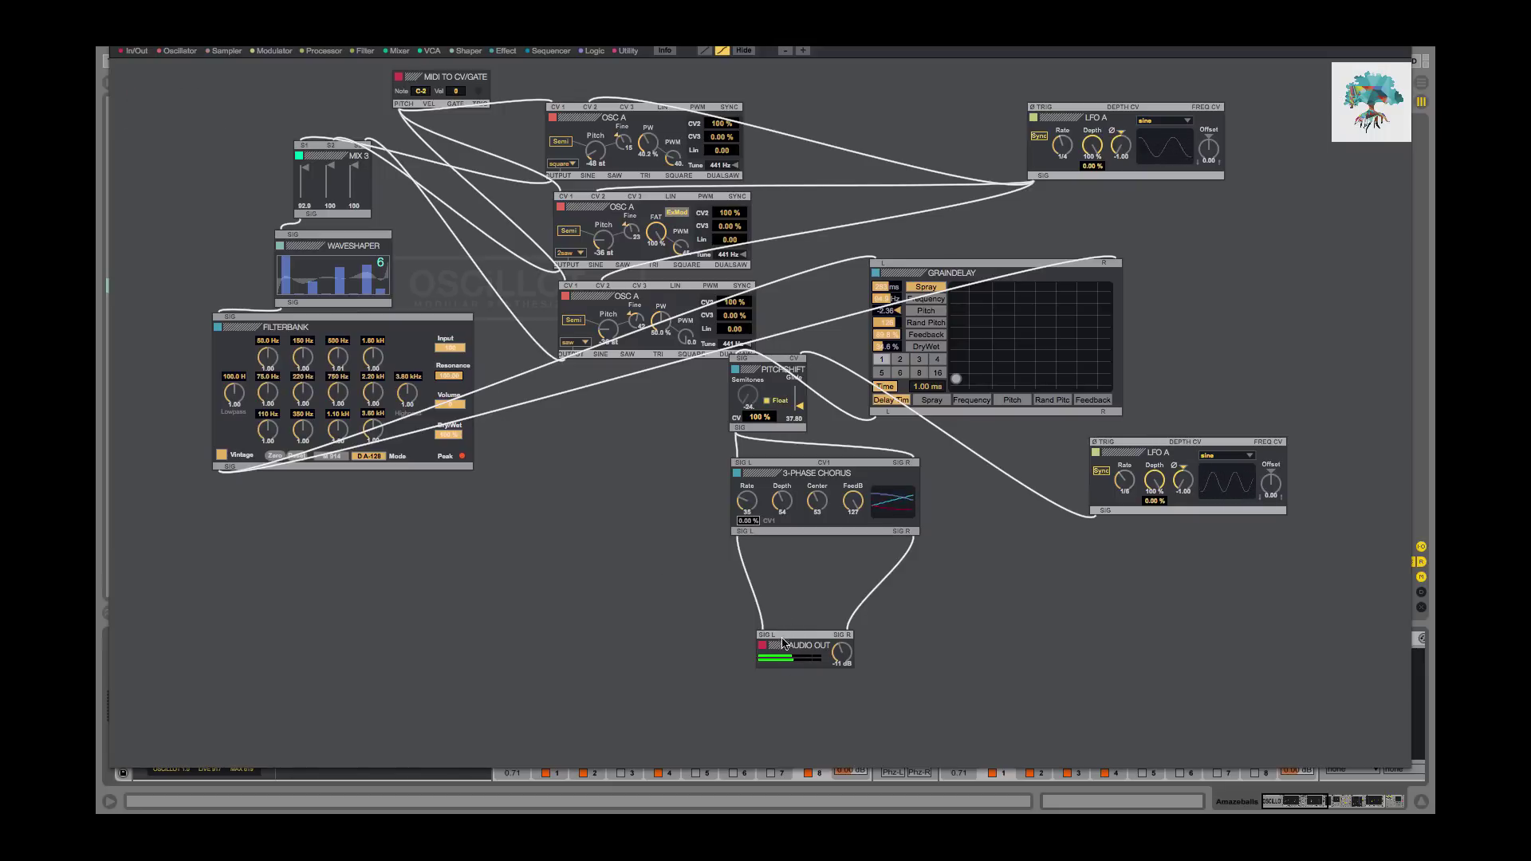
Move Audio Out farther below the 3-Phase Chorus and shift the uppermost OSC A slightly away from the other oscillators.
left_click_drag(785, 645, 849, 668)
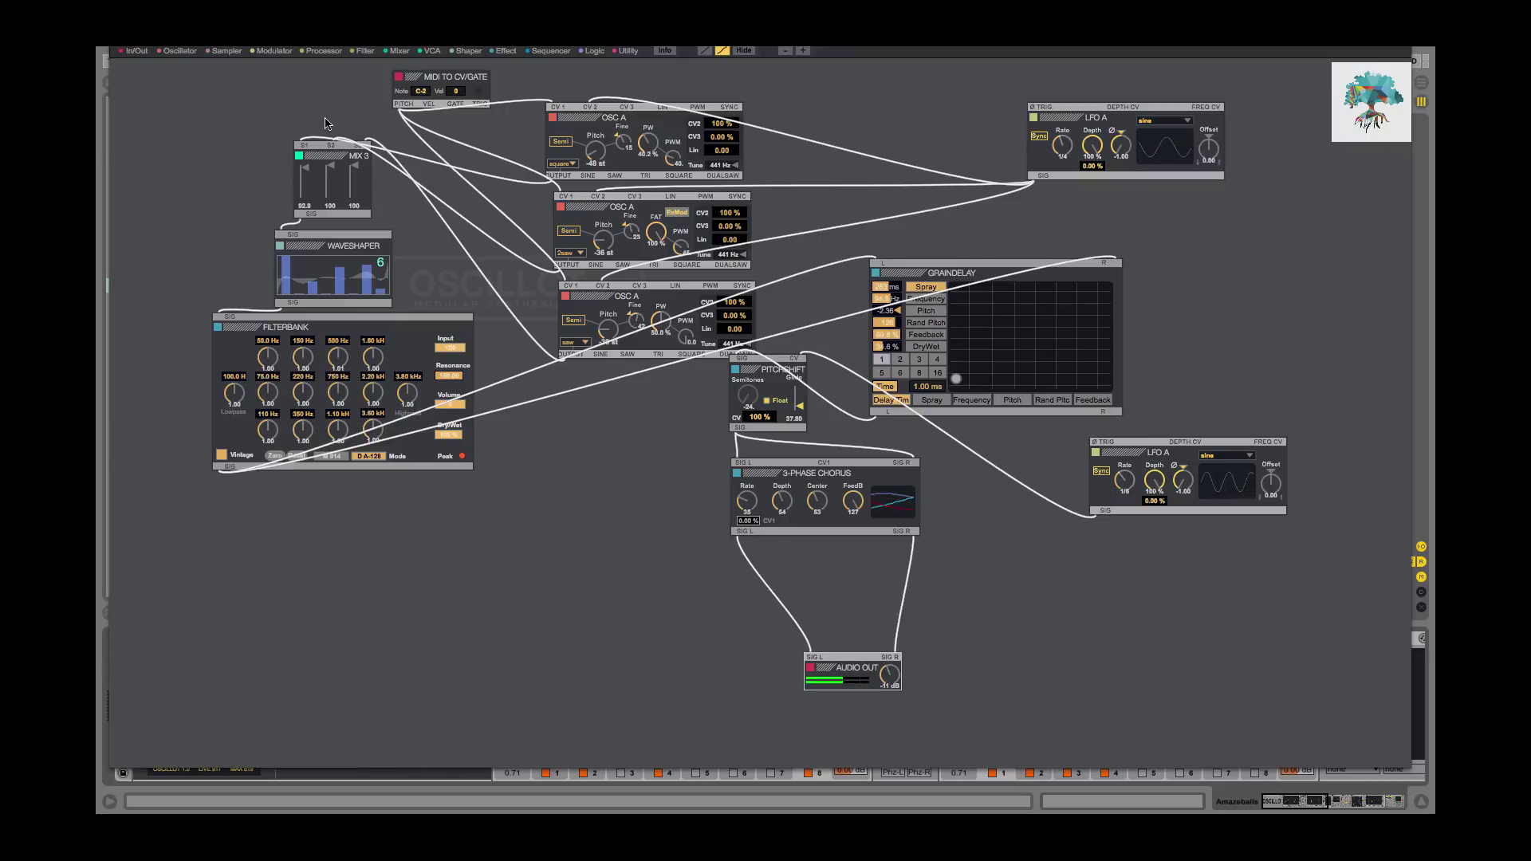
left_click_drag(570, 118, 591, 104)
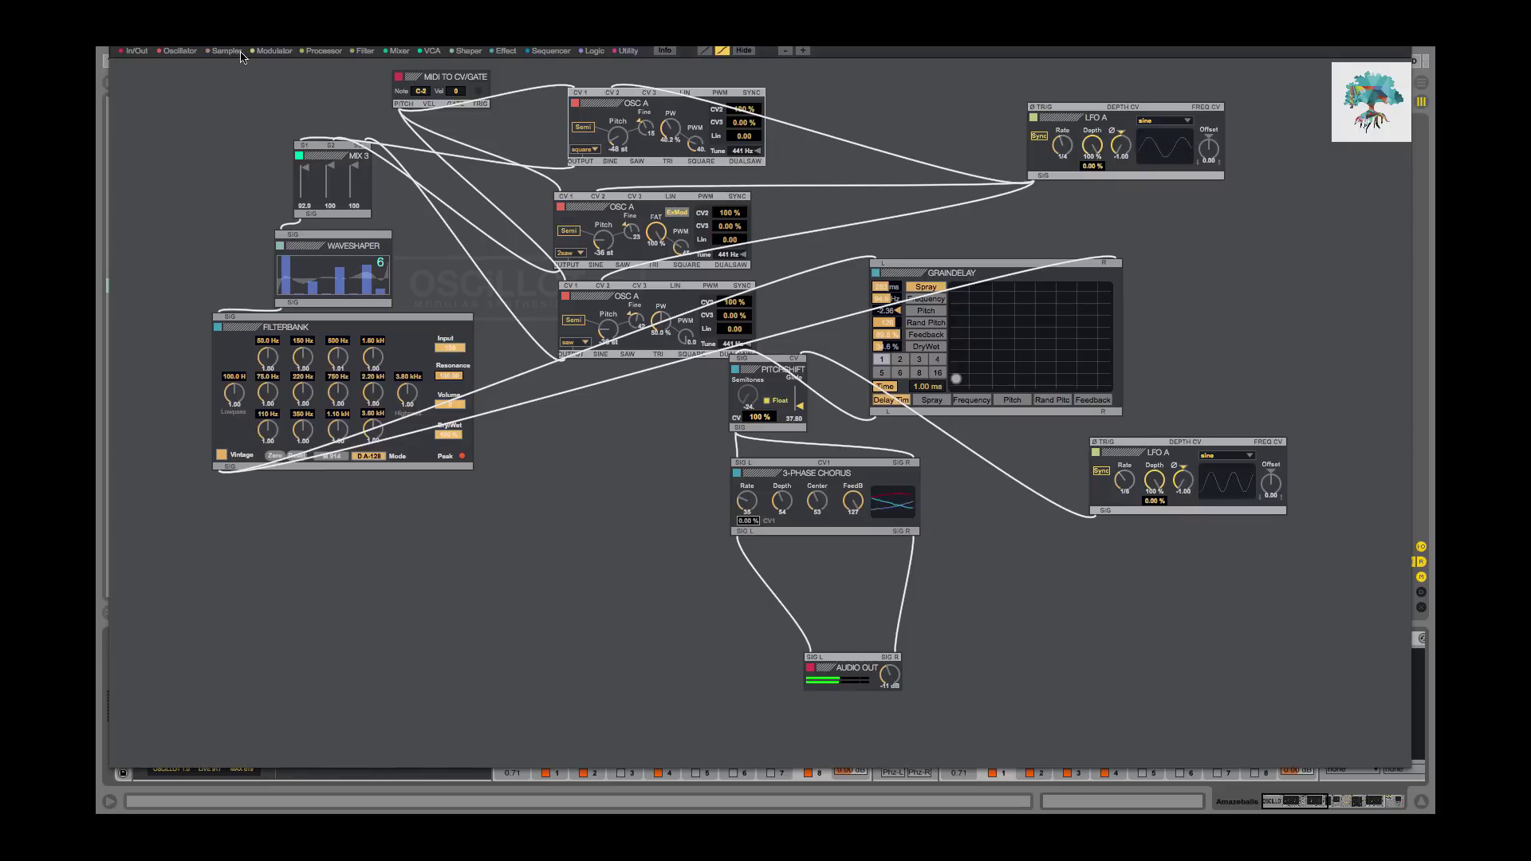
Review the oscillator modules OSCILLOT offers and the waveform options of the middle OSC A.
left_click(180, 53)
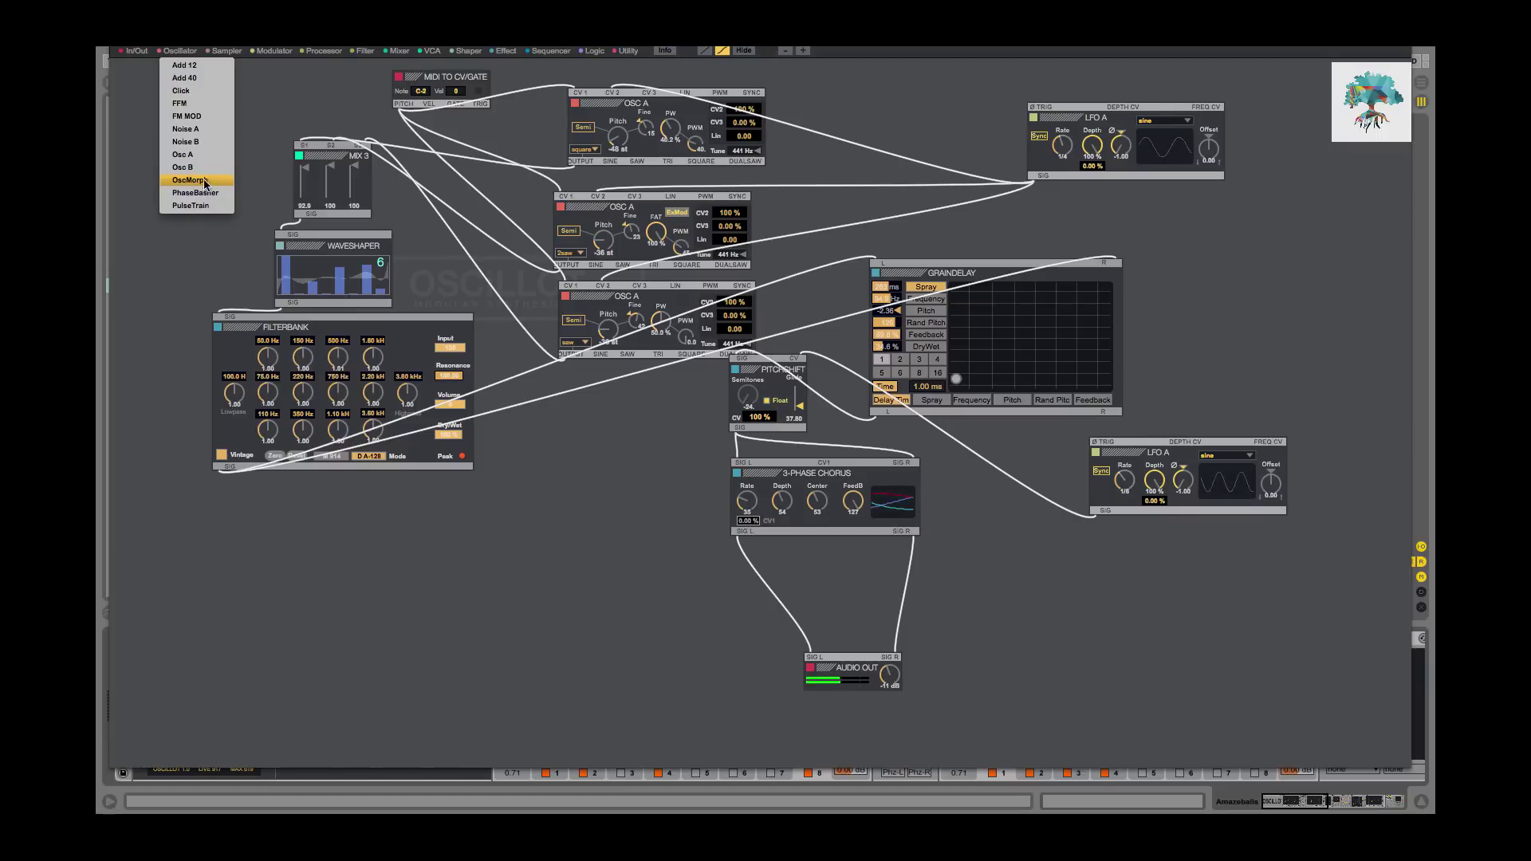
left_click(293, 88)
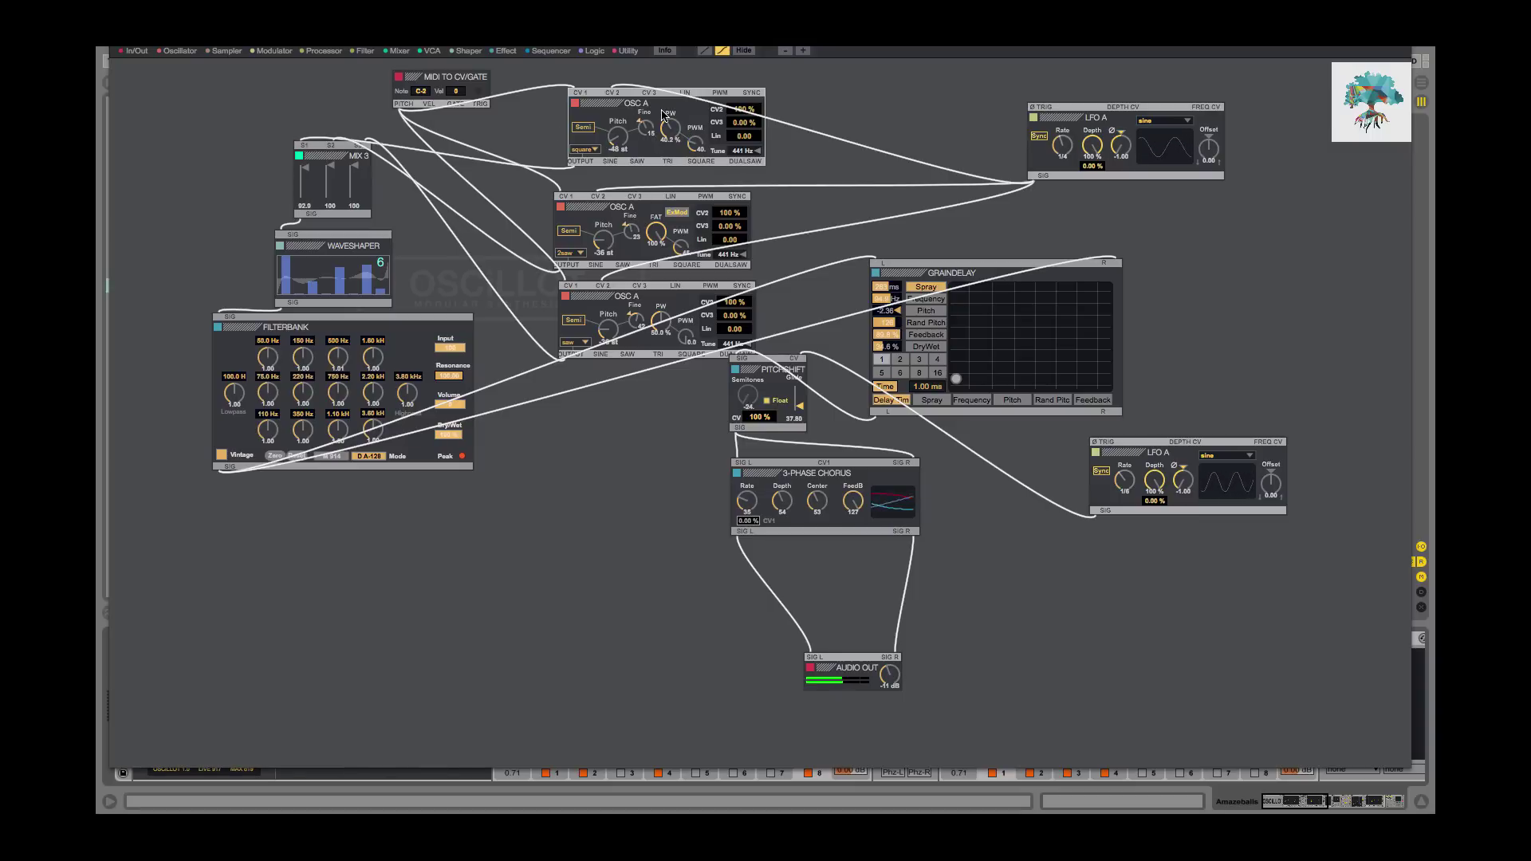
scroll(661, 117, "right", 2)
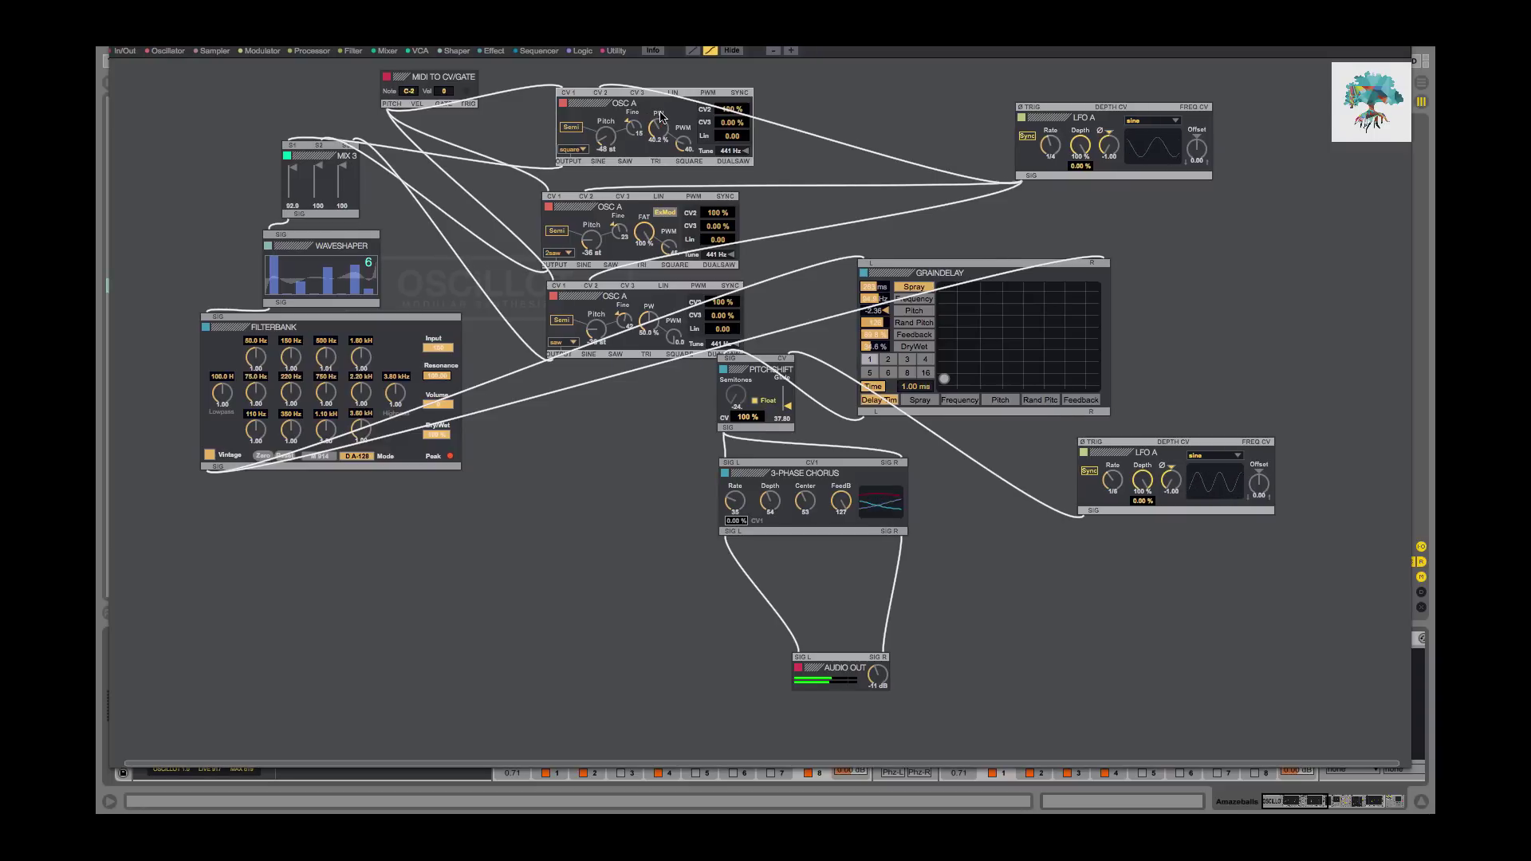
left_click(571, 254)
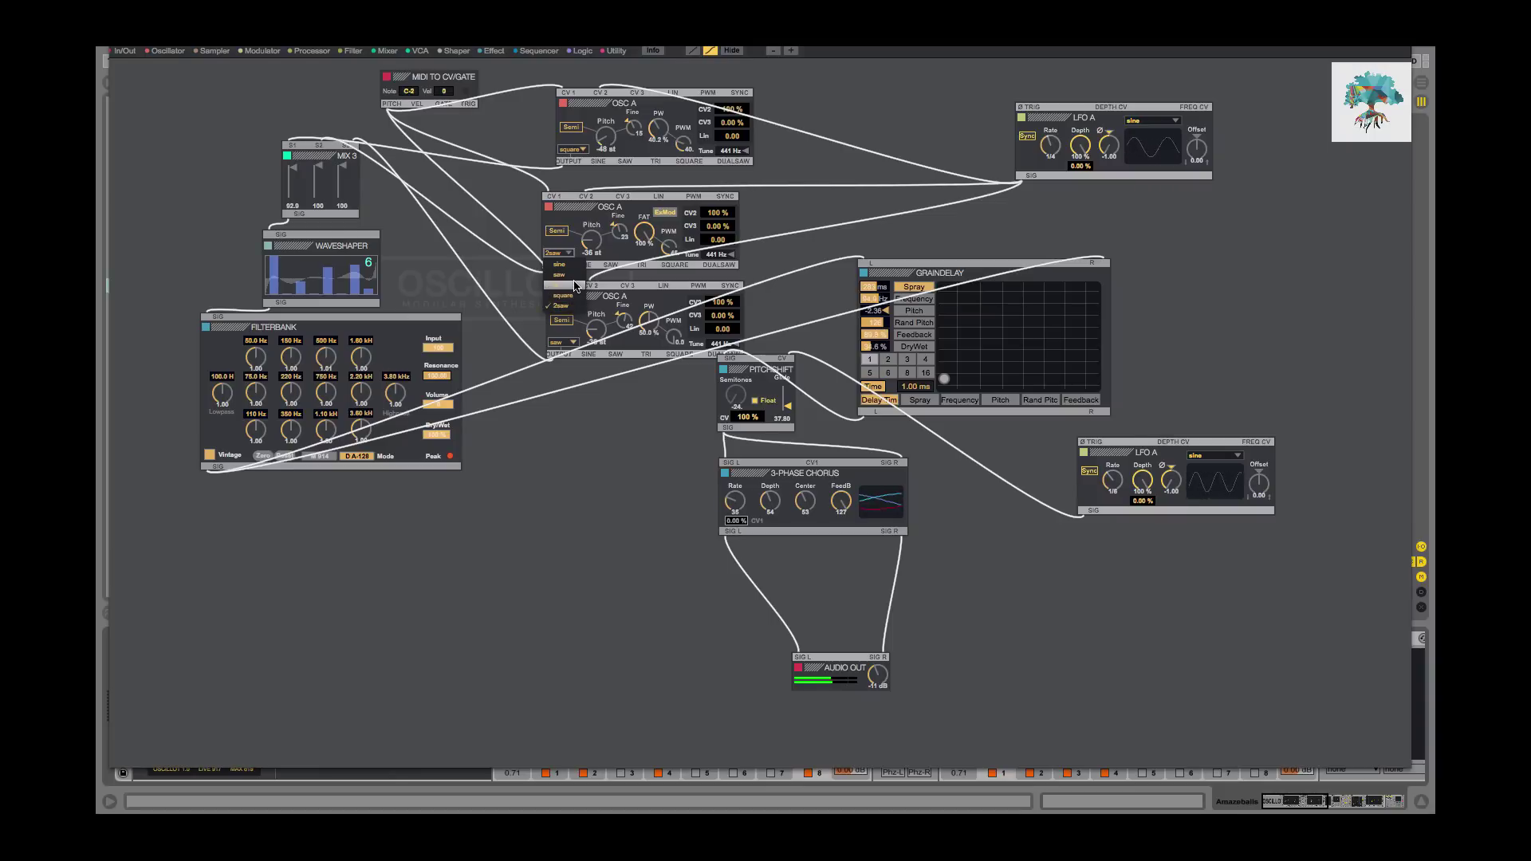
key("Escape")
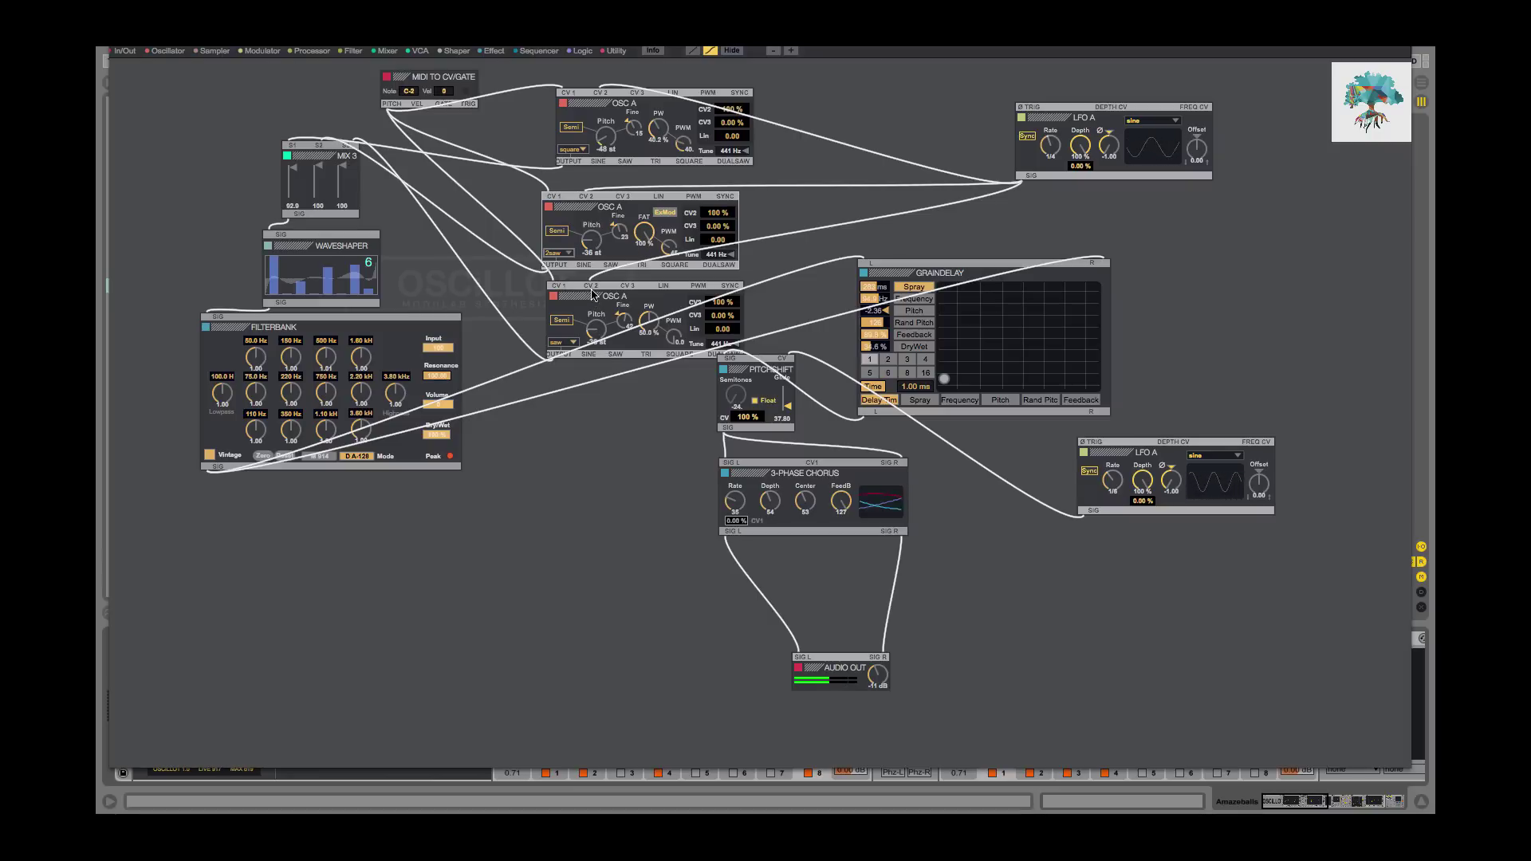
Reconnect the middle OSC A's output to the second input of Mix 3 and move the mixer farther above the Waveshaper.
mouse_move(592, 295)
left_mouse_down()
mouse_move(564, 295)
mouse_move(592, 301)
left_mouse_up()
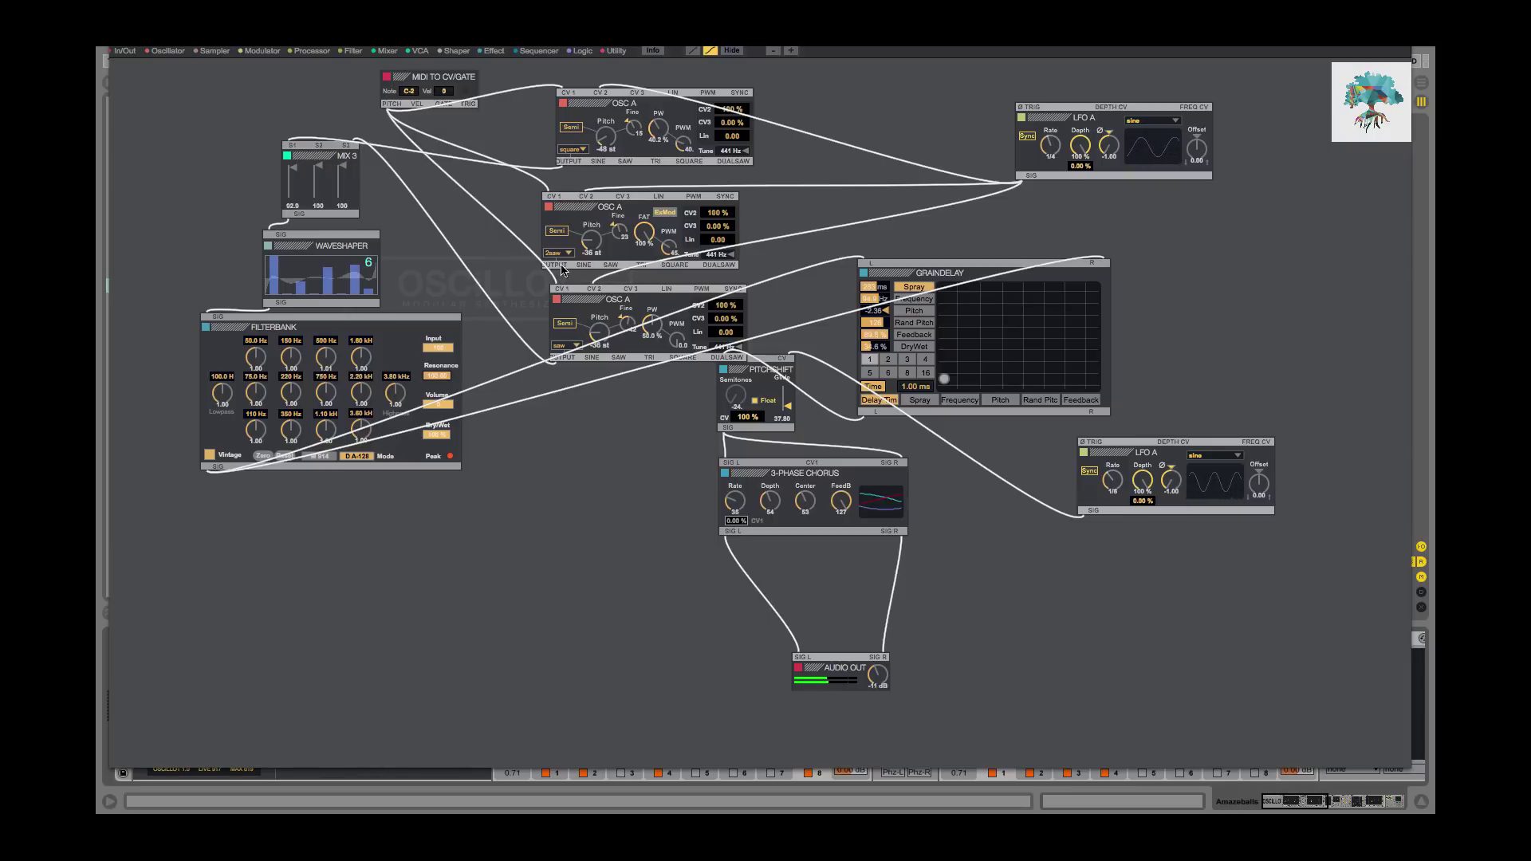
left_click_drag(561, 269, 319, 147)
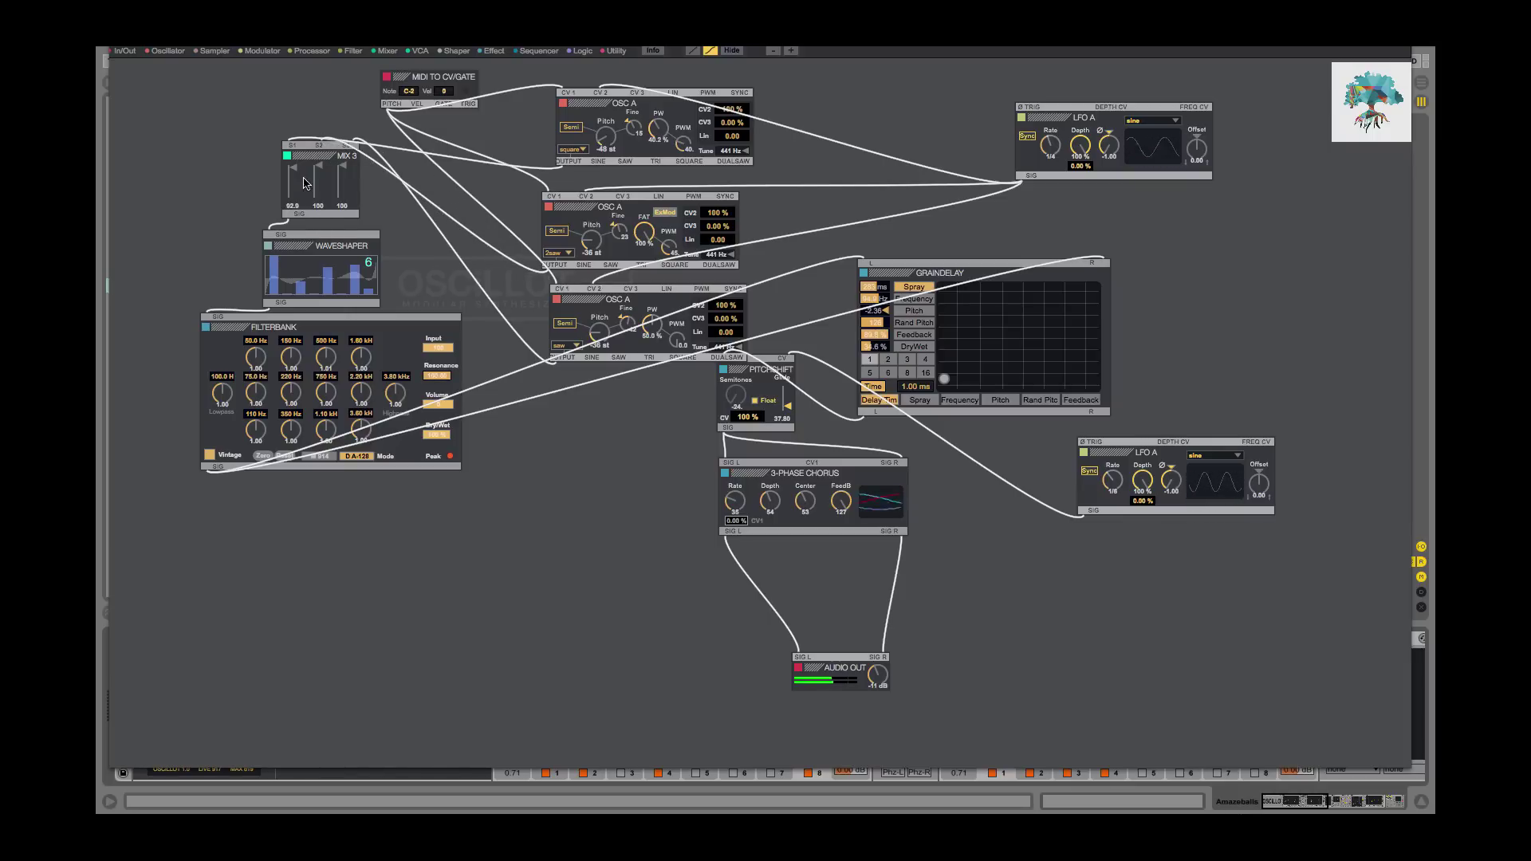
left_click_drag(319, 156, 275, 102)
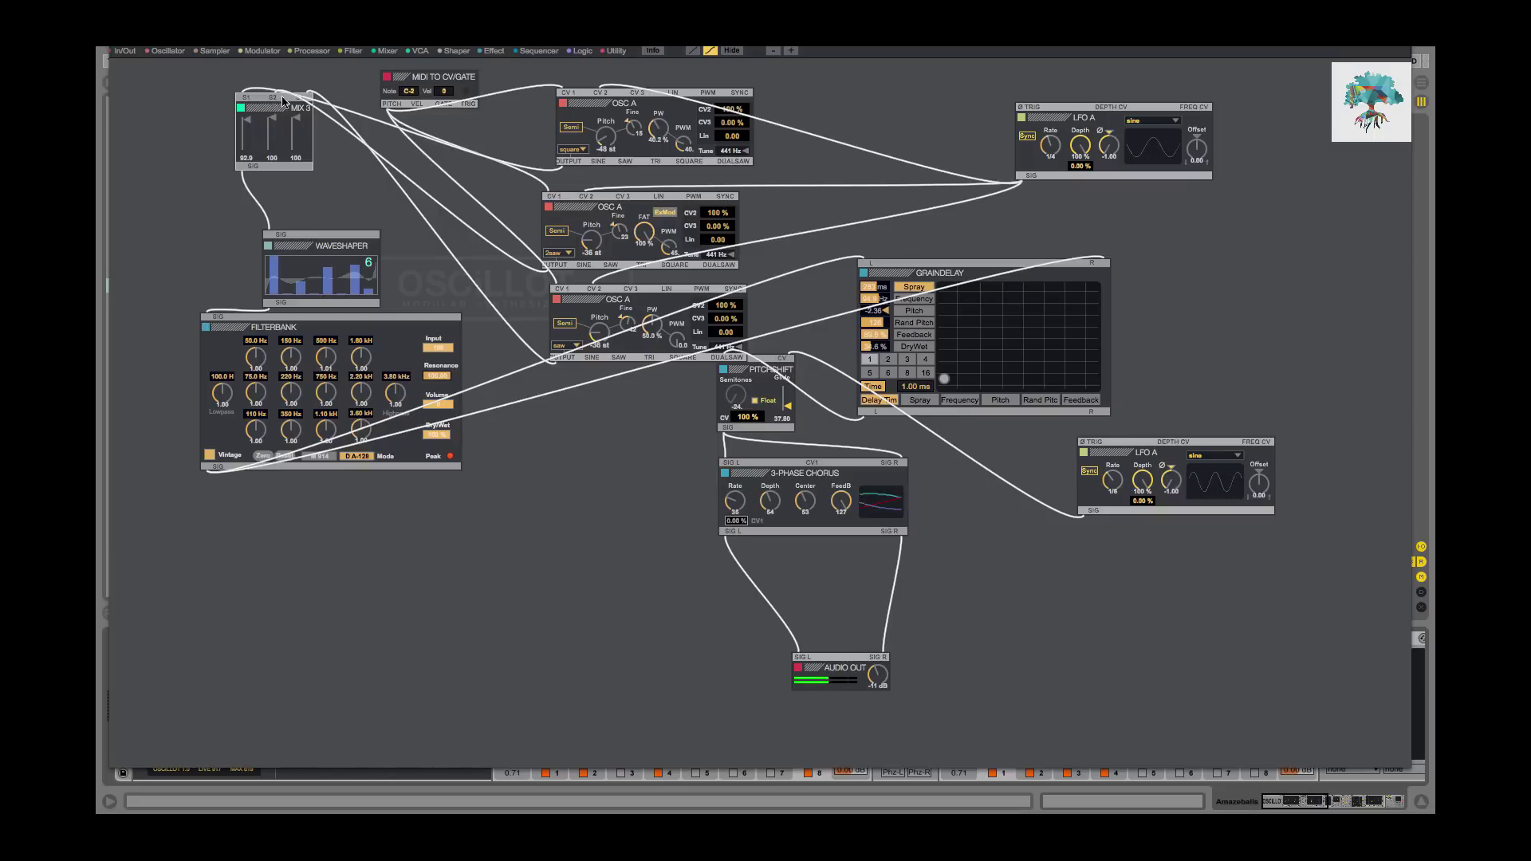
Disconnect Mix 3 from the Waveshaper and the chorus from Audio Out, and patch Mix 3's output straight into Audio Out's left input.
left_click(280, 236)
left_click_drag(252, 169, 750, 653)
left_click(797, 661)
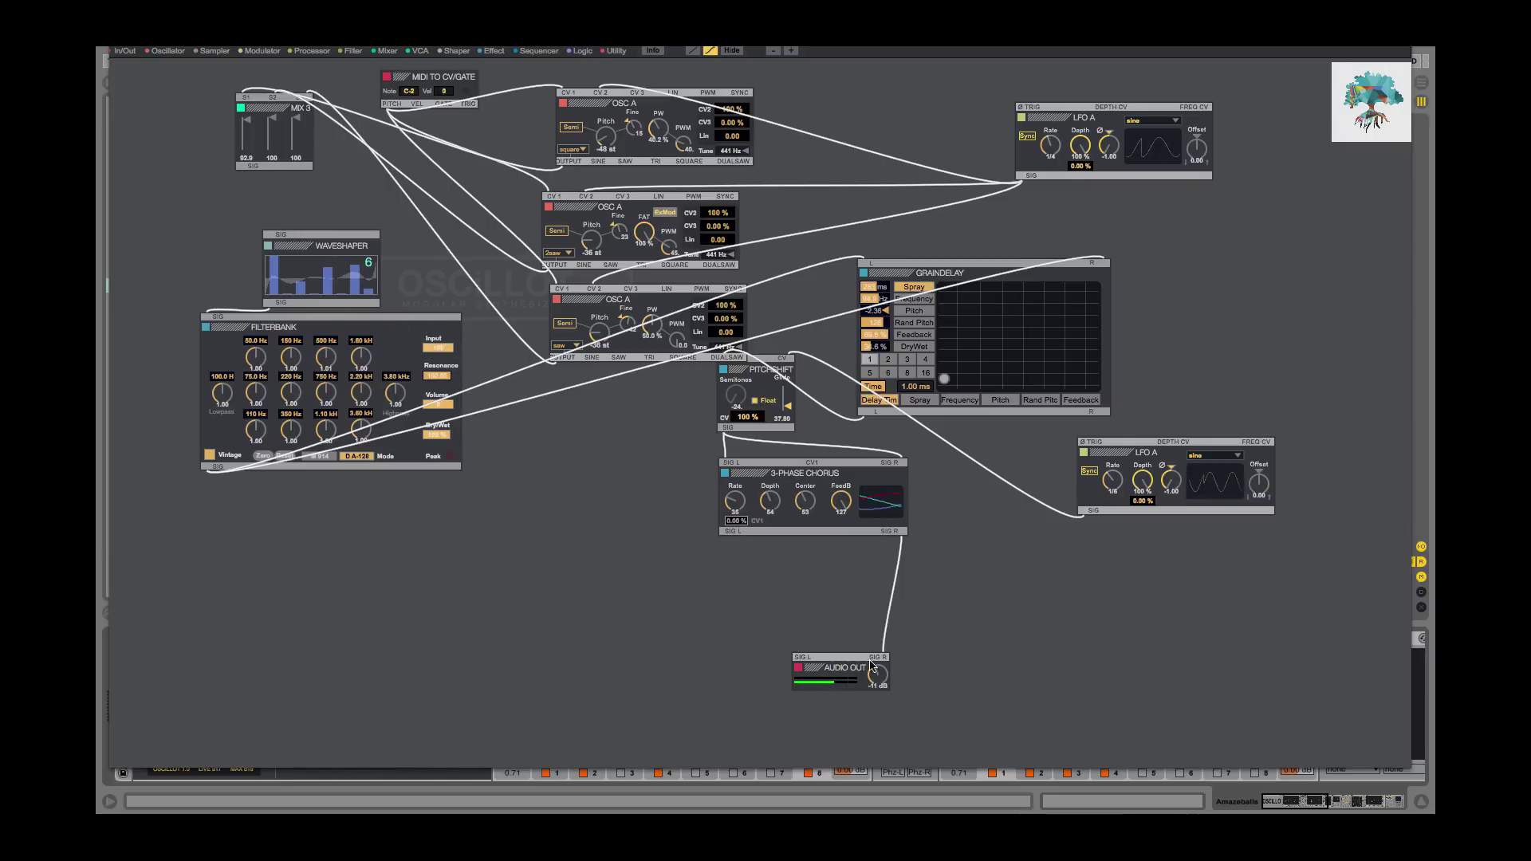
left_click(880, 658)
left_click_drag(252, 167, 802, 661)
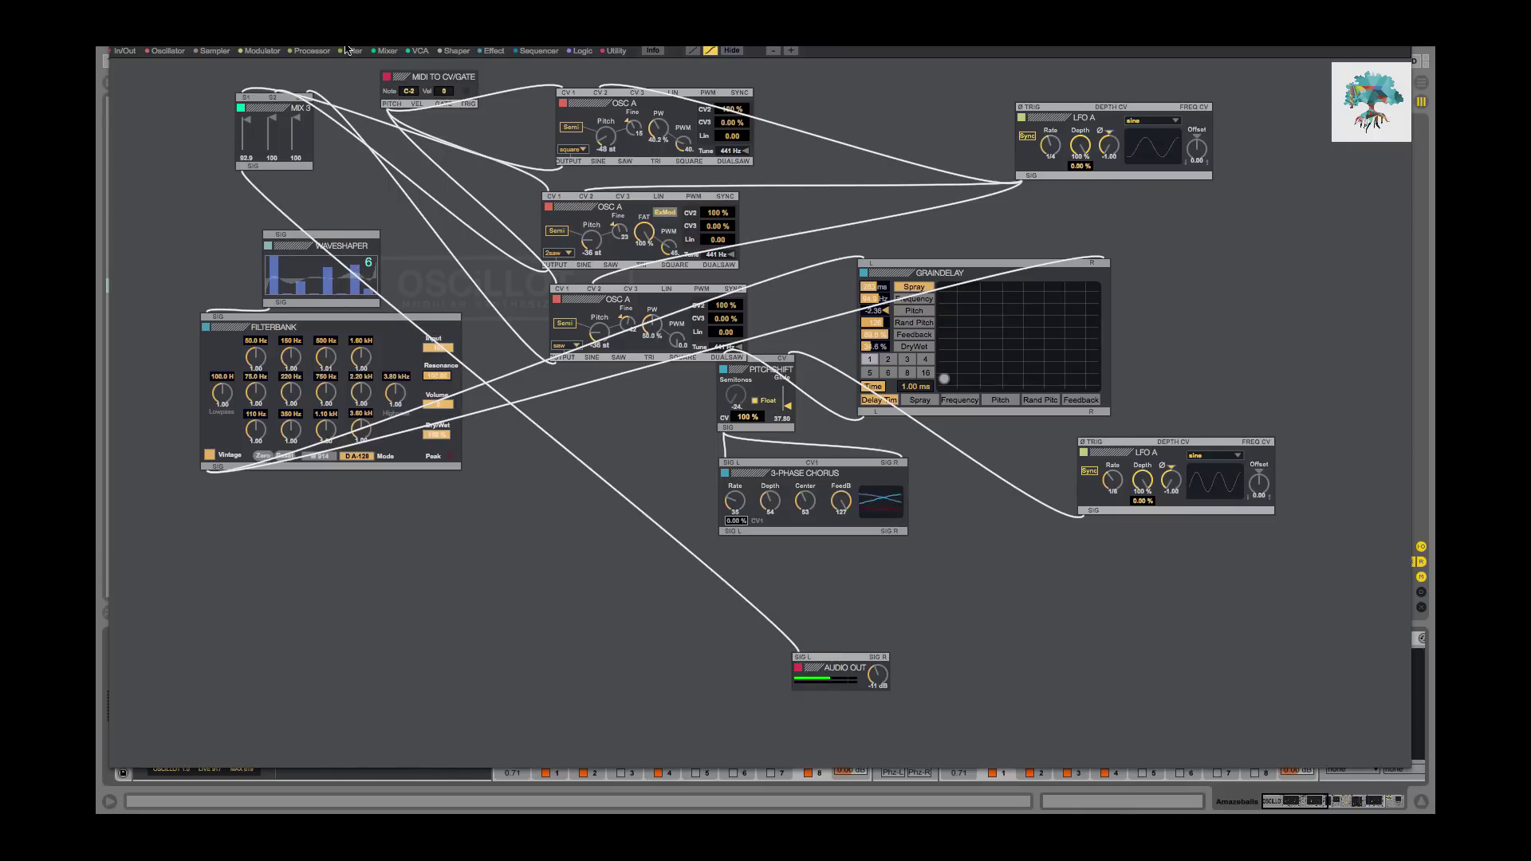
Move the OSCILLOT editor aside to activate the Amazeballs track, and close the editor.
mouse_move(107, 398)
left_mouse_down()
mouse_move(564, 479)
mouse_move(598, 558)
mouse_move(534, 578)
mouse_move(534, 564)
left_mouse_up()
left_click(499, 574)
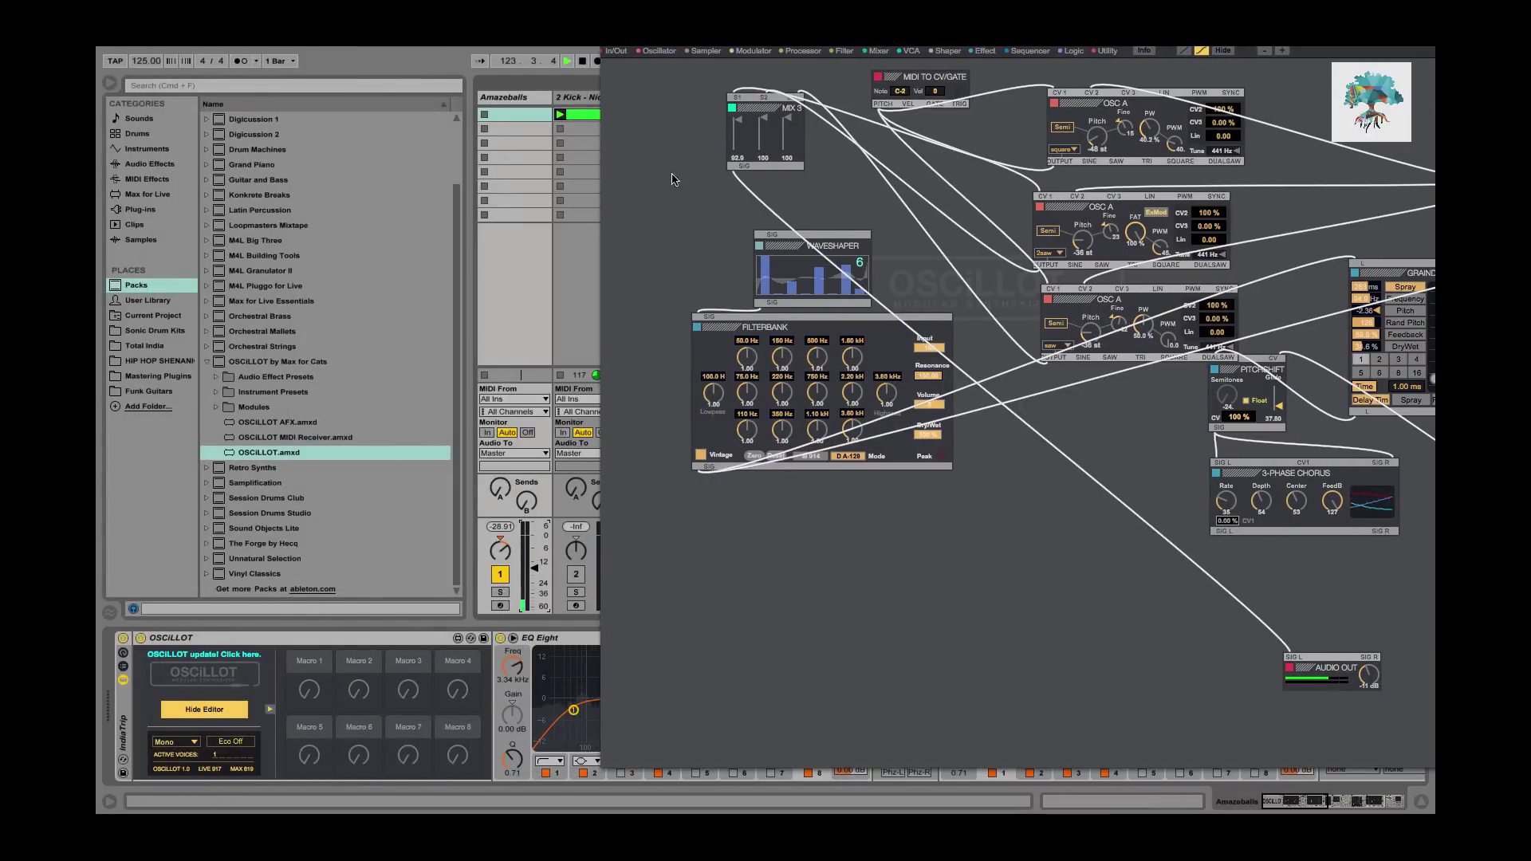
left_click_drag(717, 41, 370, 49)
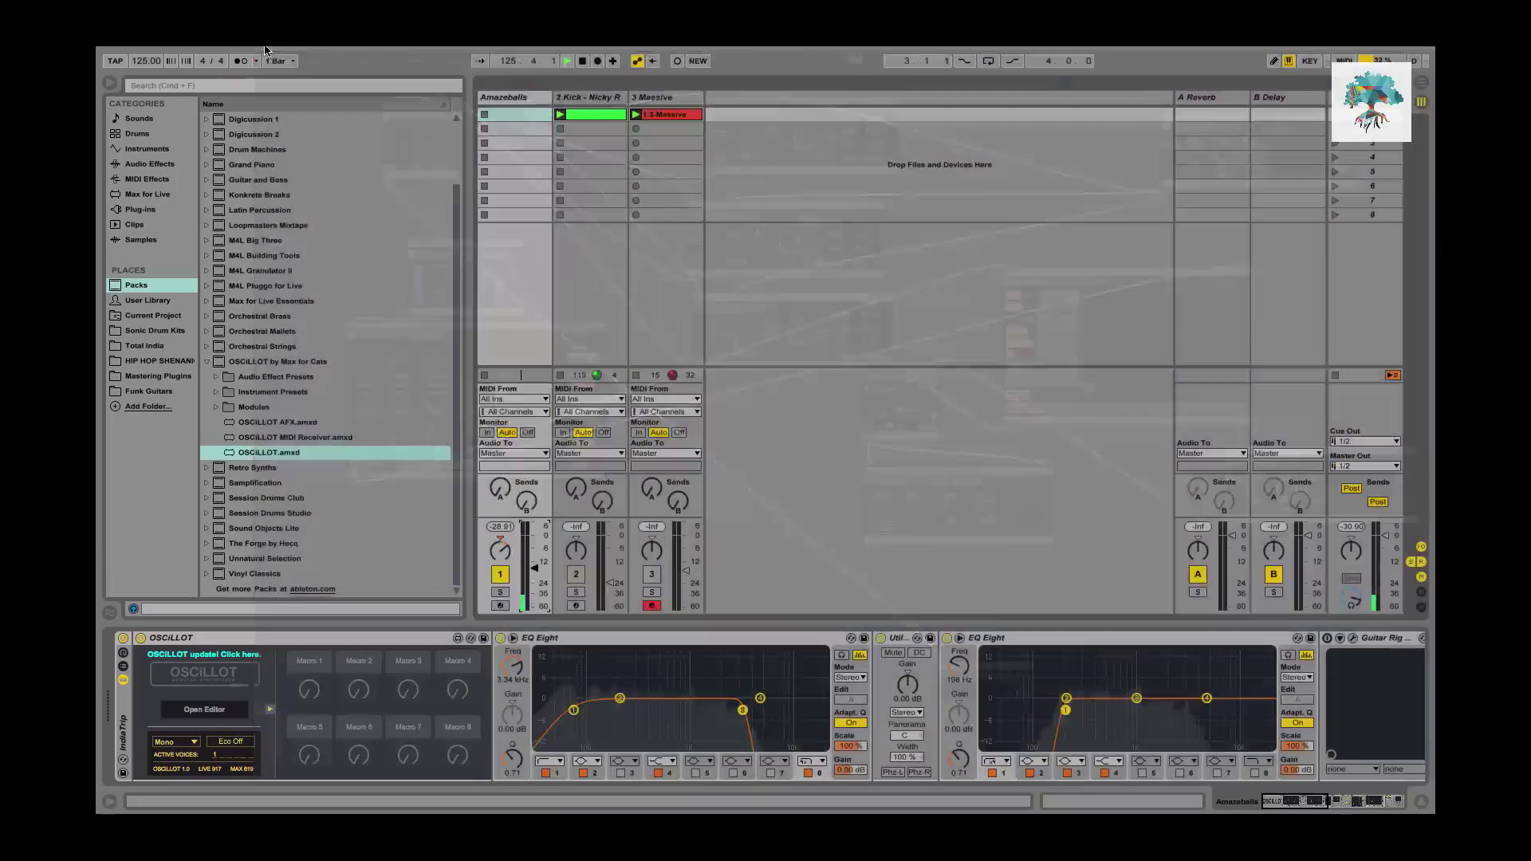
key("super+w")
Turn off the Glue Compressor, the EQ Eight before it, the Compressor and the Simple Delay on the Amazeballs track.
left_click(683, 638)
scroll(957, 701, "right", 5)
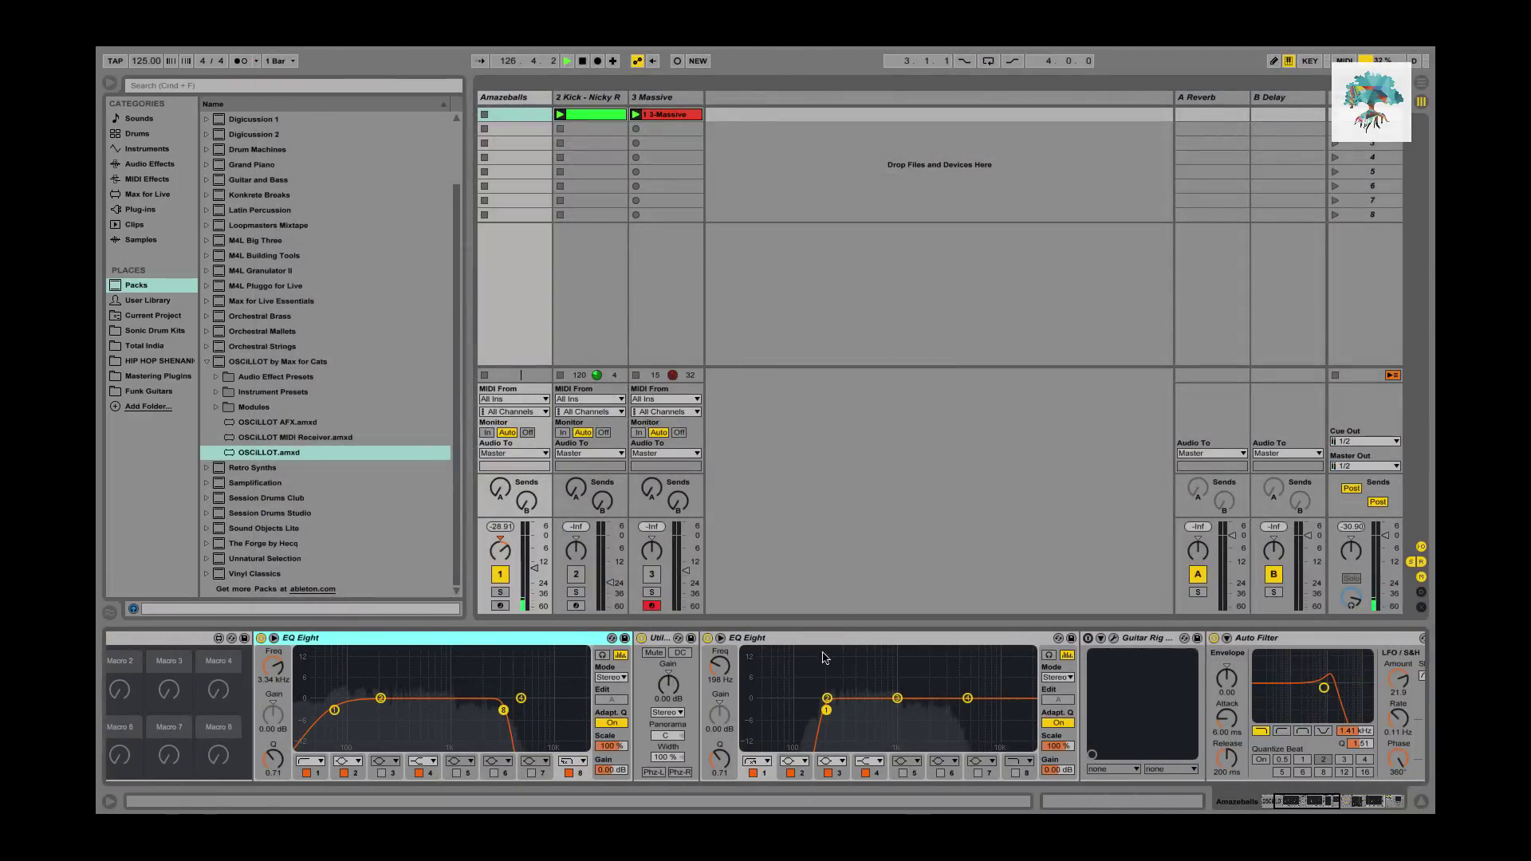
scroll(1222, 693, "right", 6)
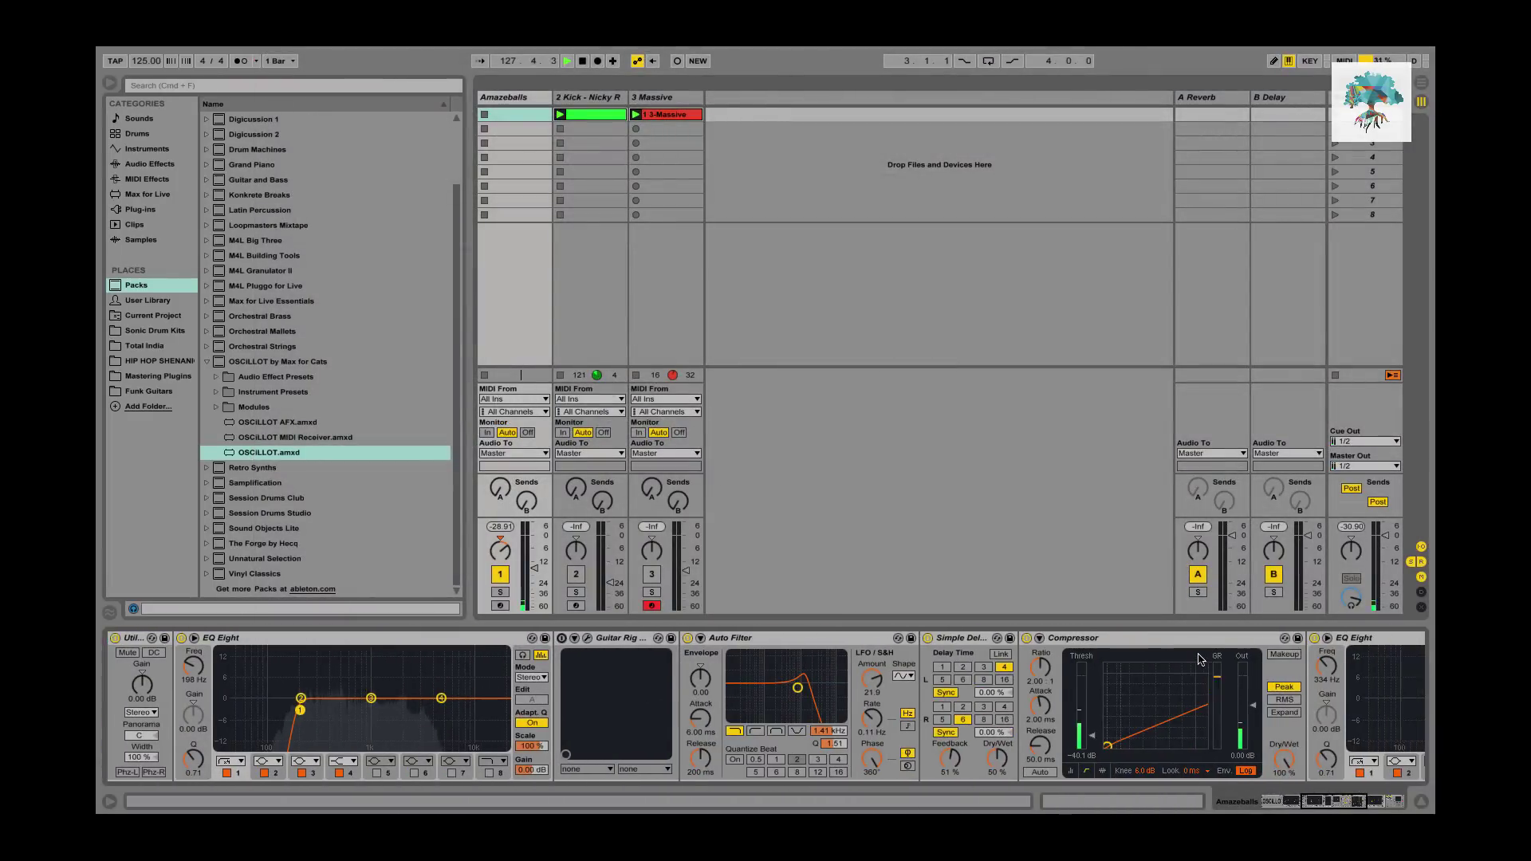
scroll(1198, 659, "right", 6)
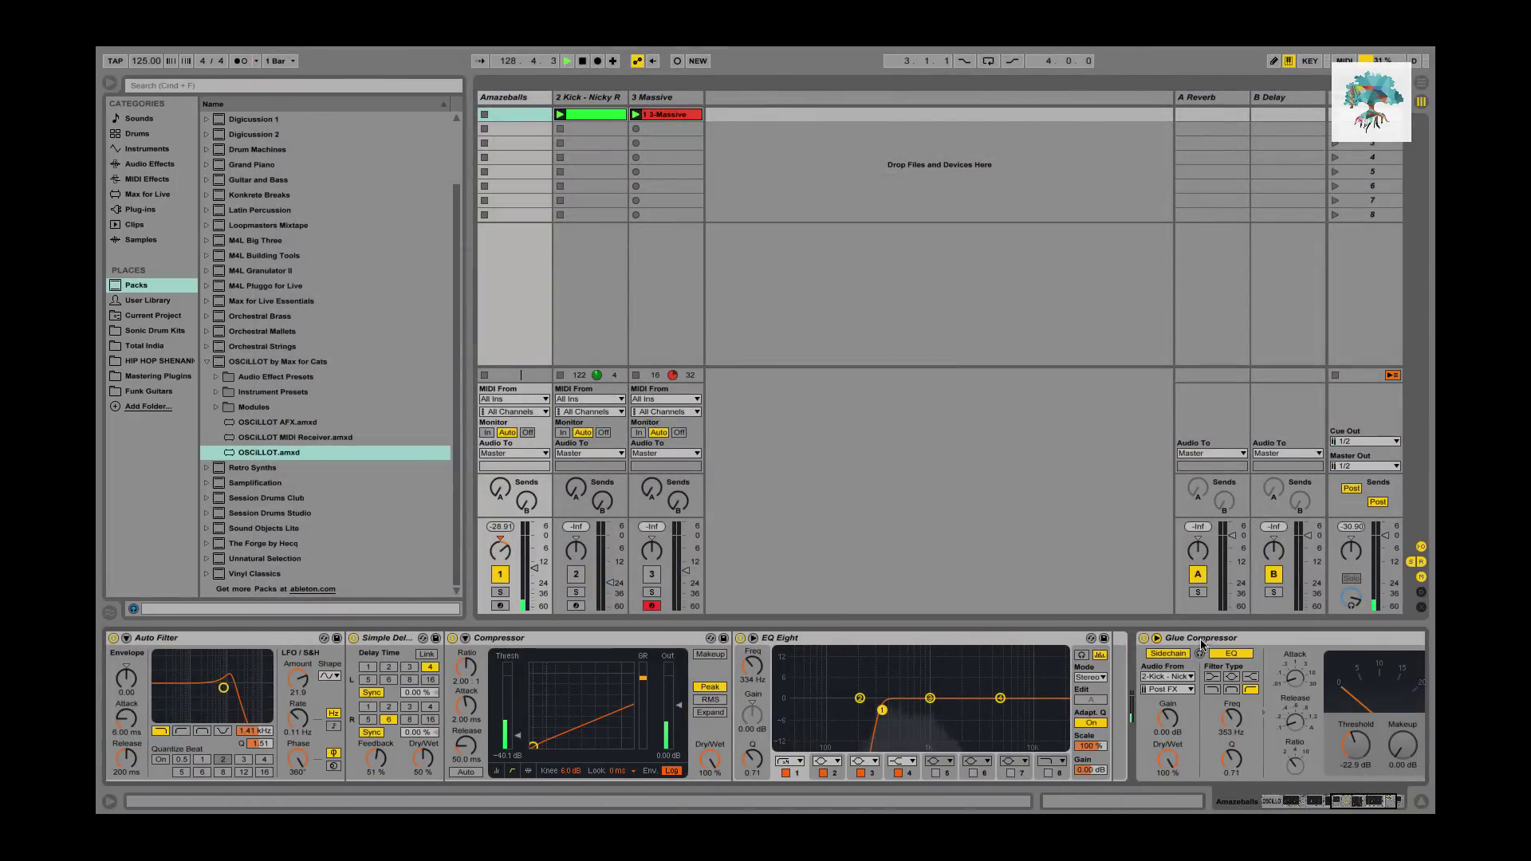
left_click(1207, 638)
left_click(1144, 638)
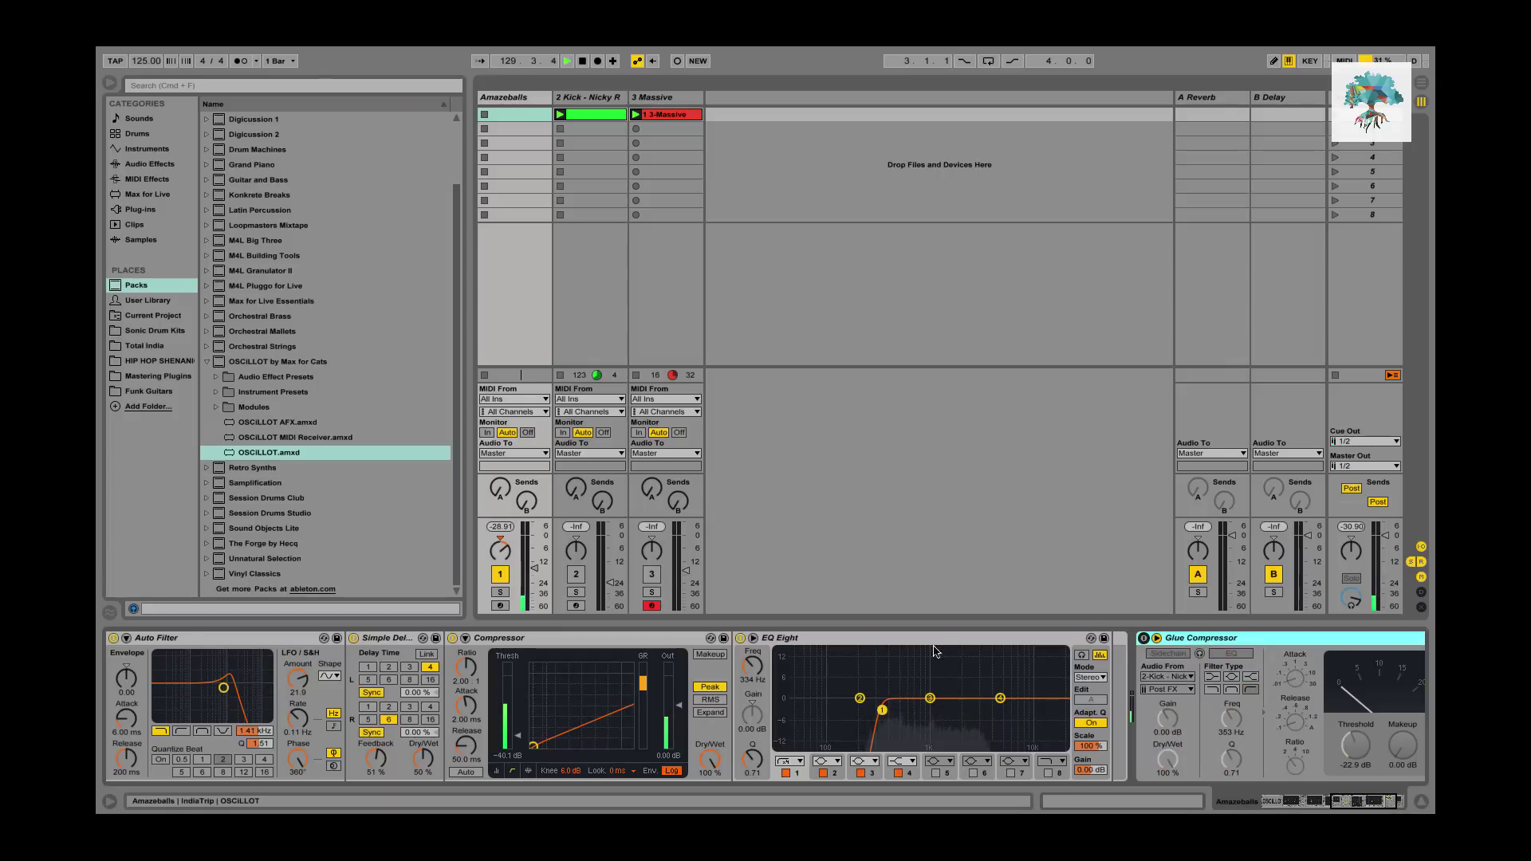
left_click(740, 638)
left_click(452, 637)
left_click(354, 637)
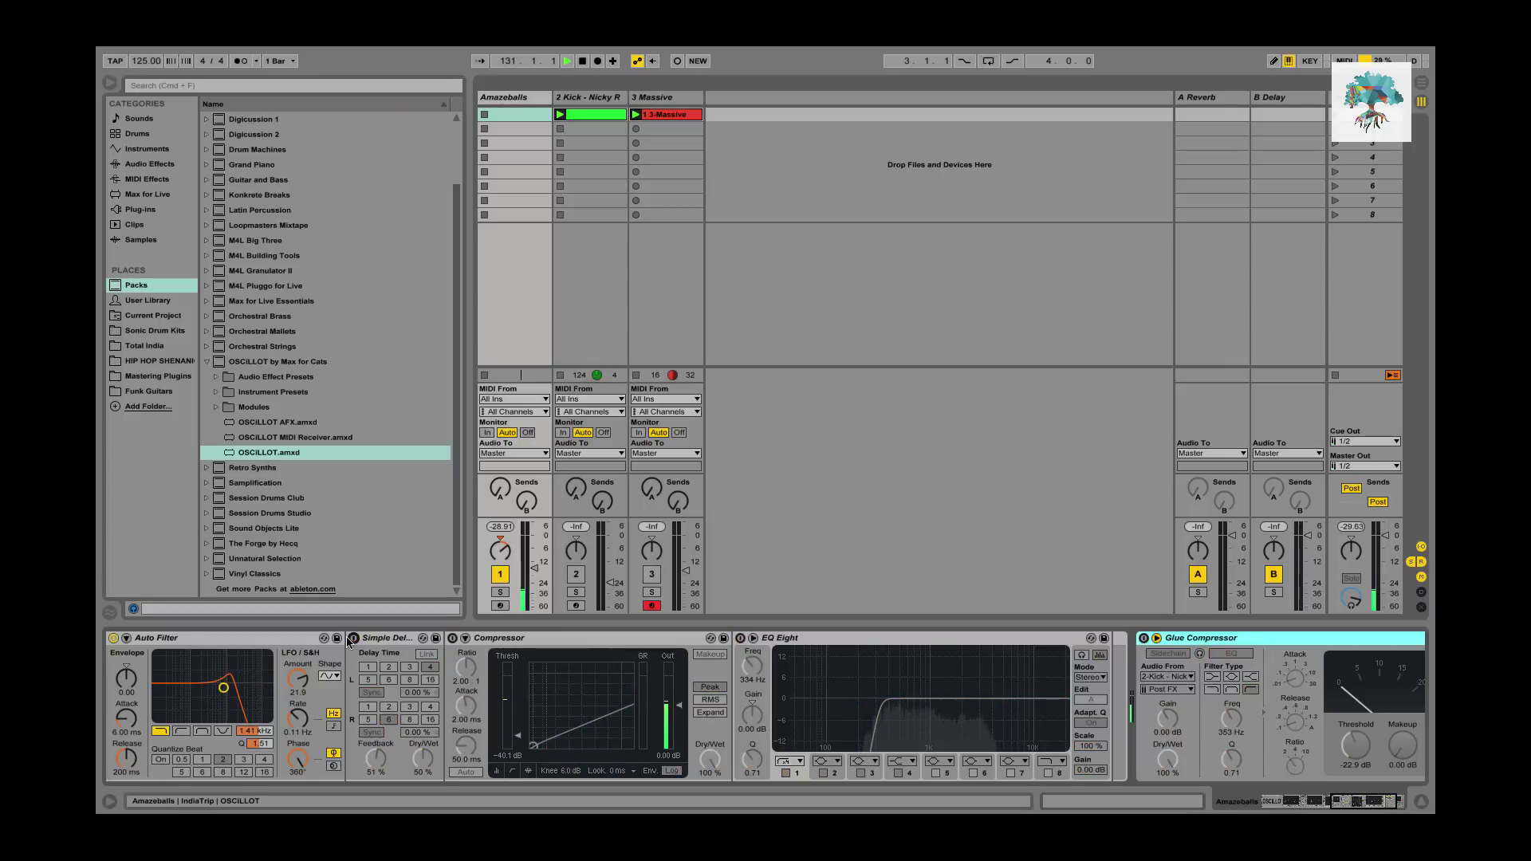
Turn off the Auto Filter, the EQ Eight before Guitar Rig and the Utility on the Amazeballs track.
scroll(346, 646, "left", 1)
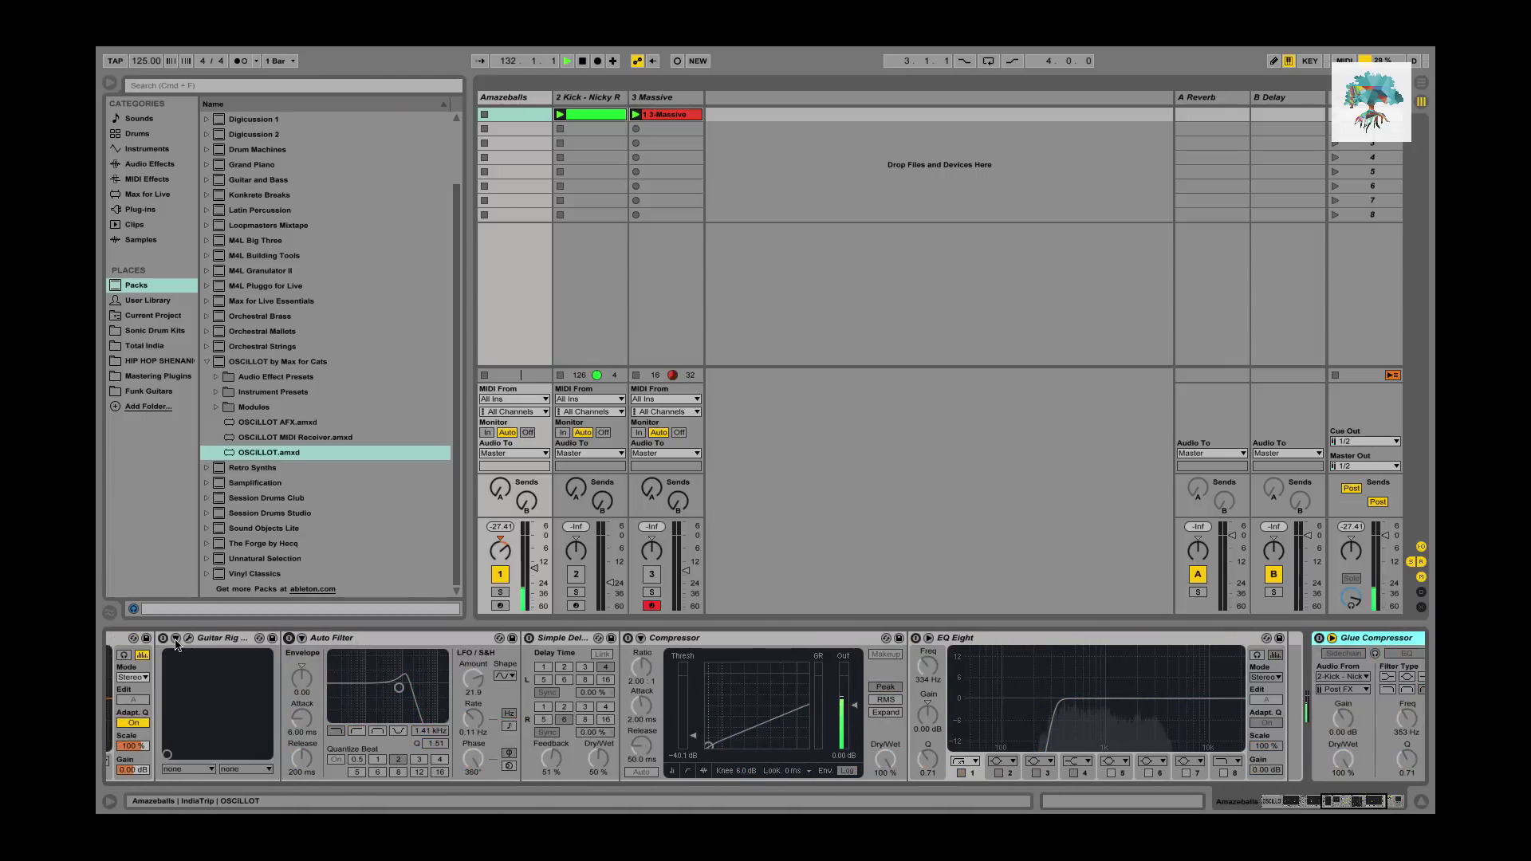
scroll(173, 648, "left", 5)
scroll(173, 647, "left", 4)
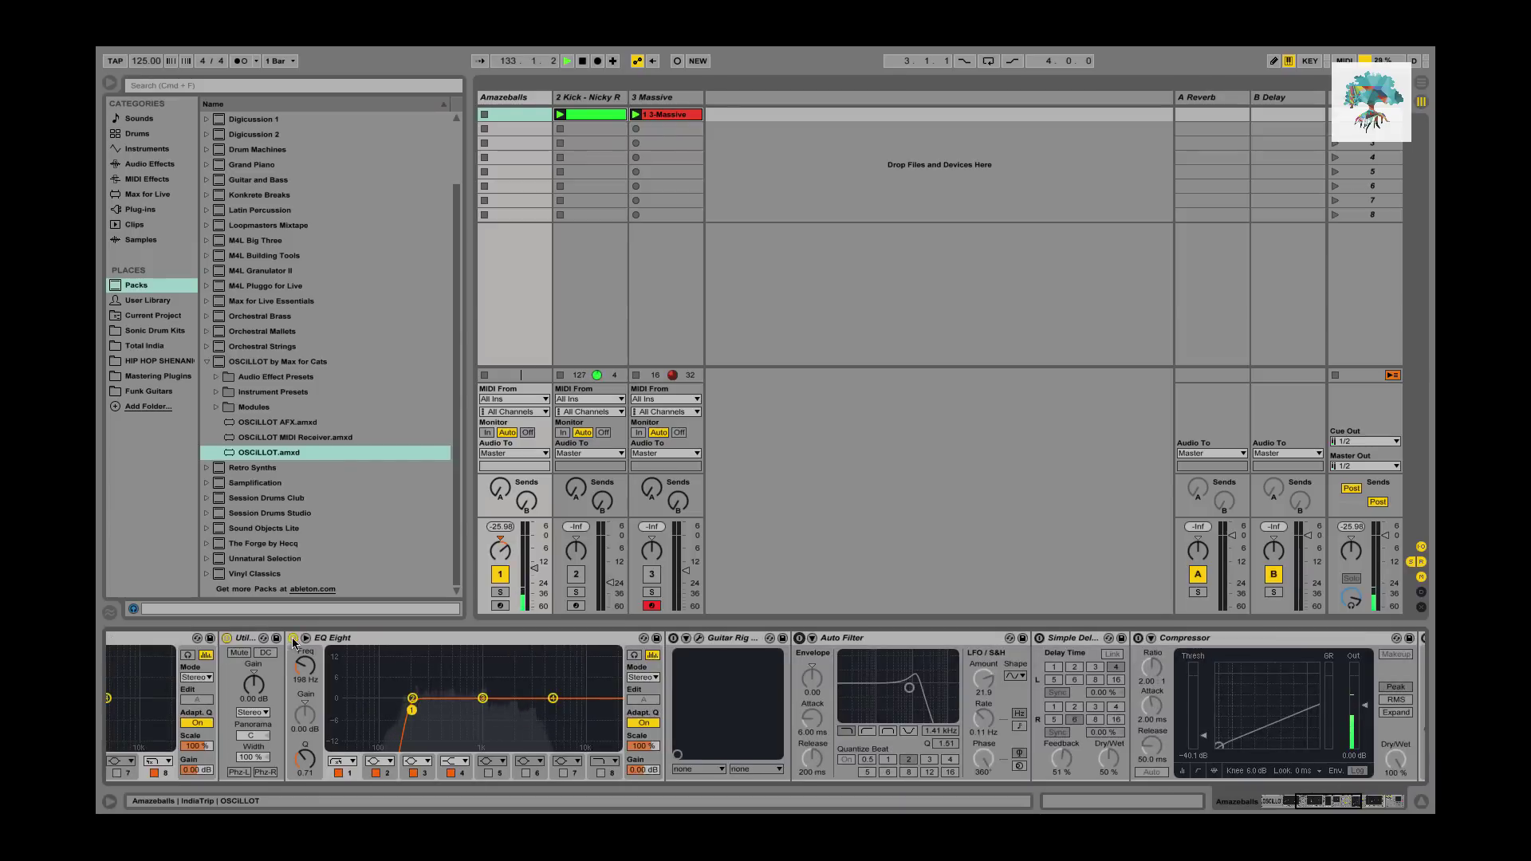
scroll(232, 642, "left", 7)
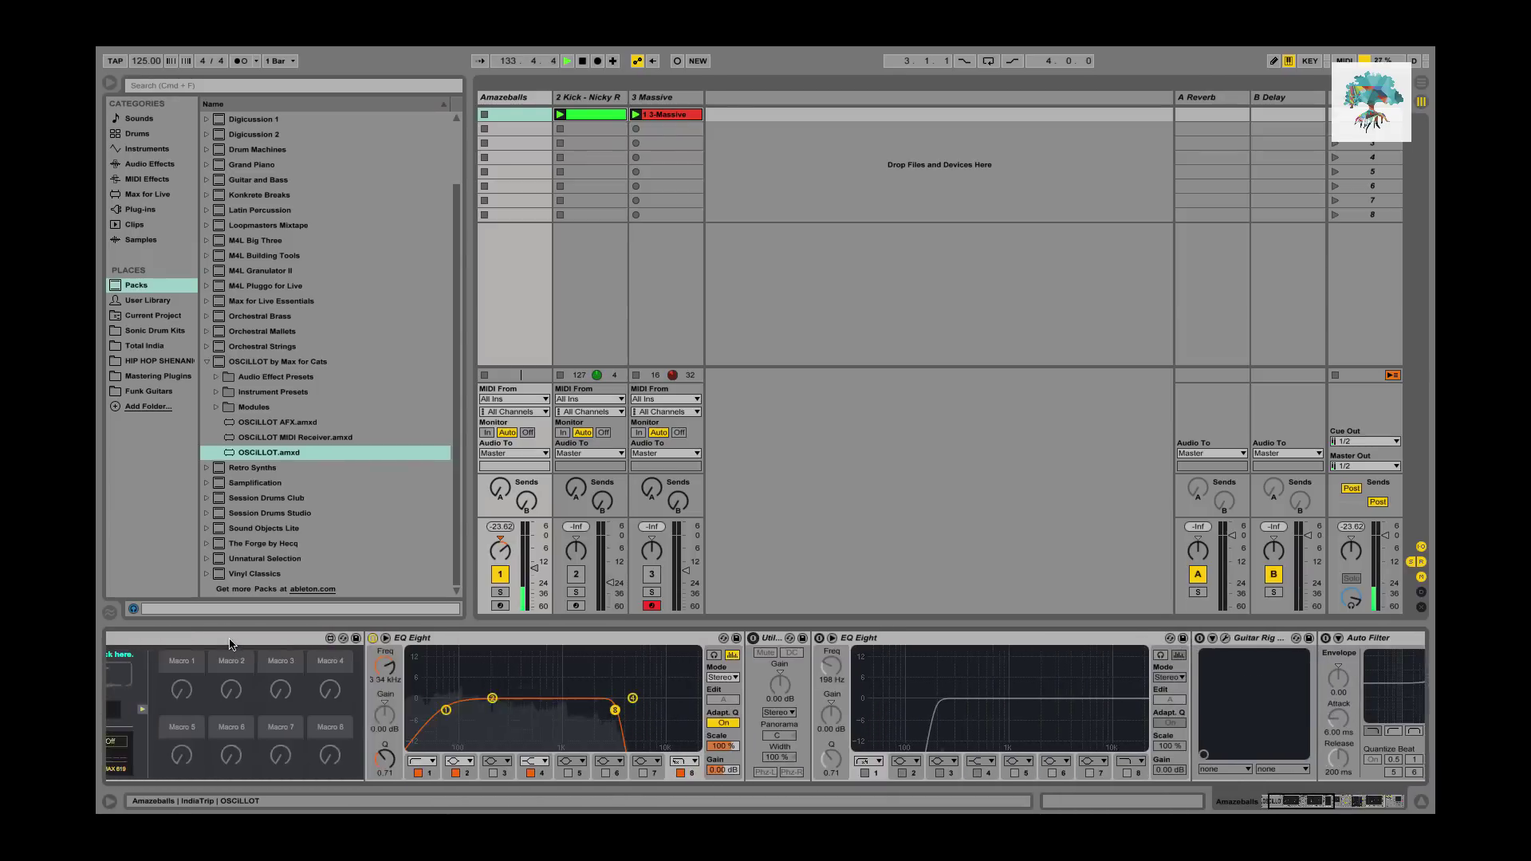
Open the OSCILLOT editor and patch Mix 3's output into Audio Out's right input as well.
scroll(220, 661, "left", 2)
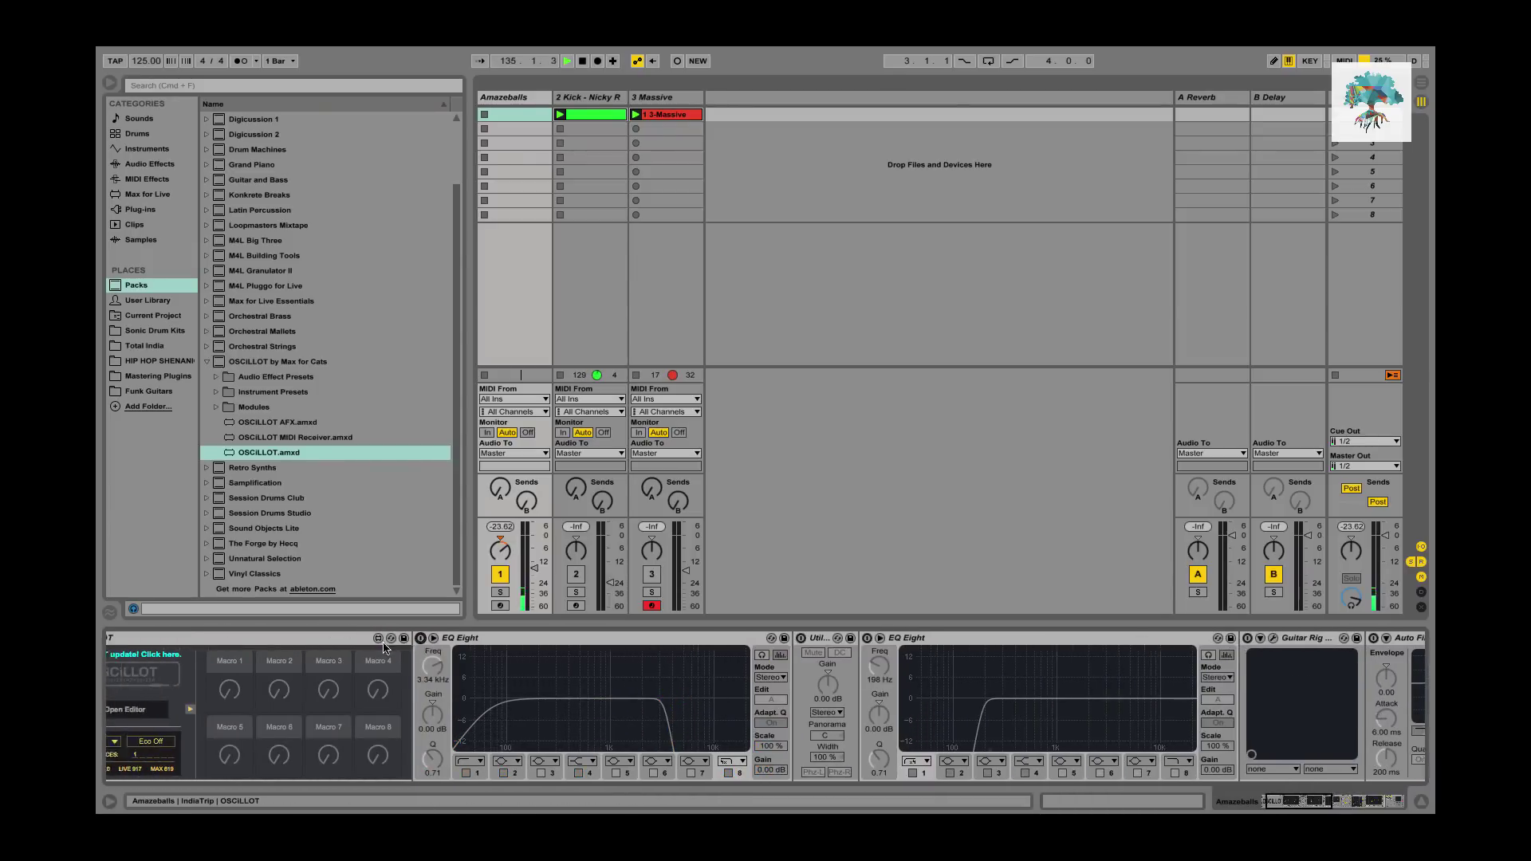
left_click(207, 710)
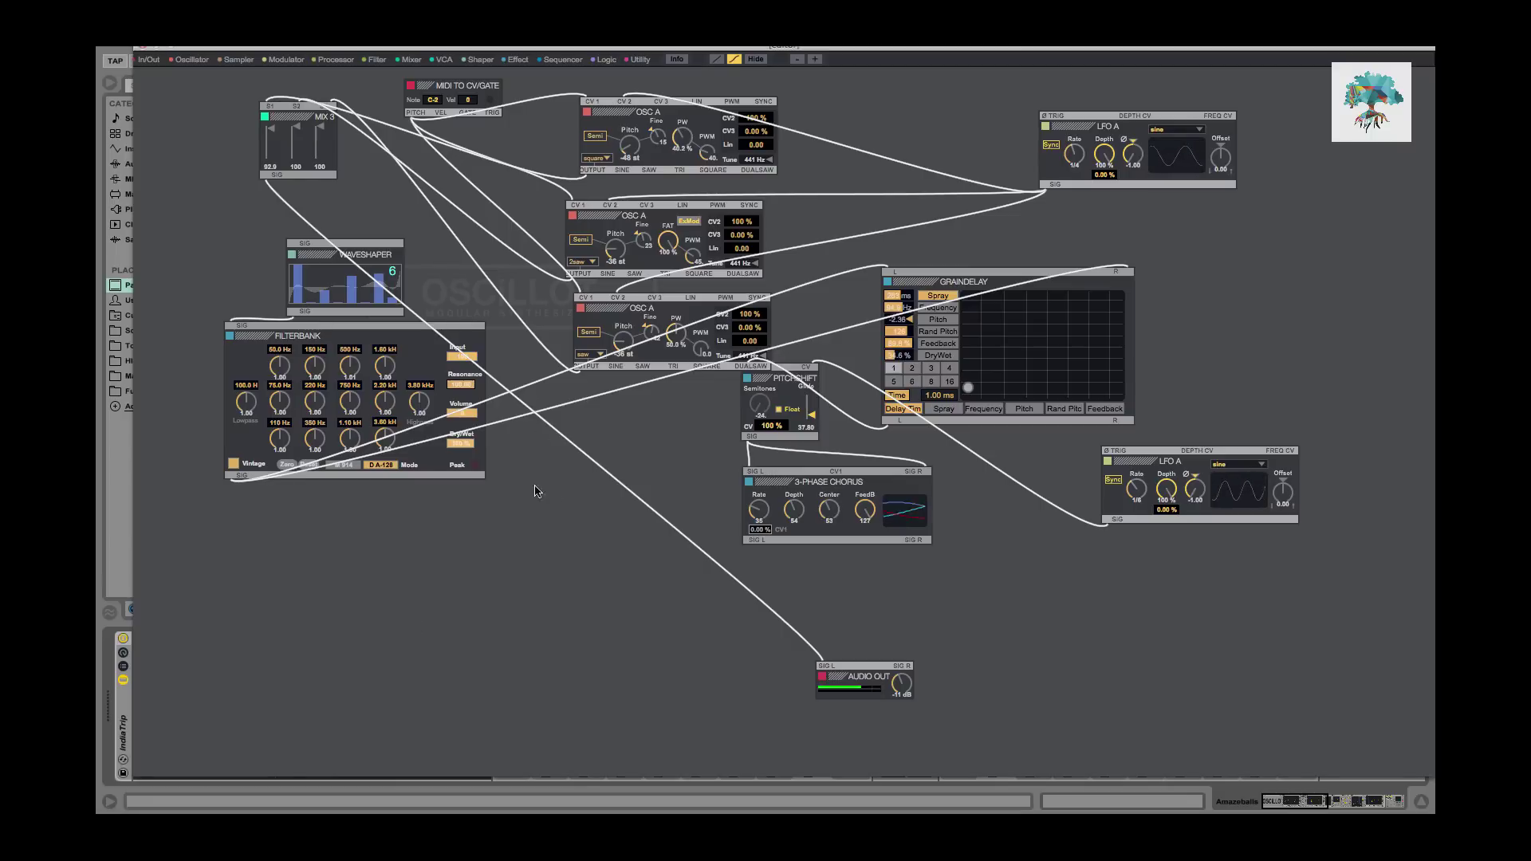
left_click_drag(275, 176, 895, 666)
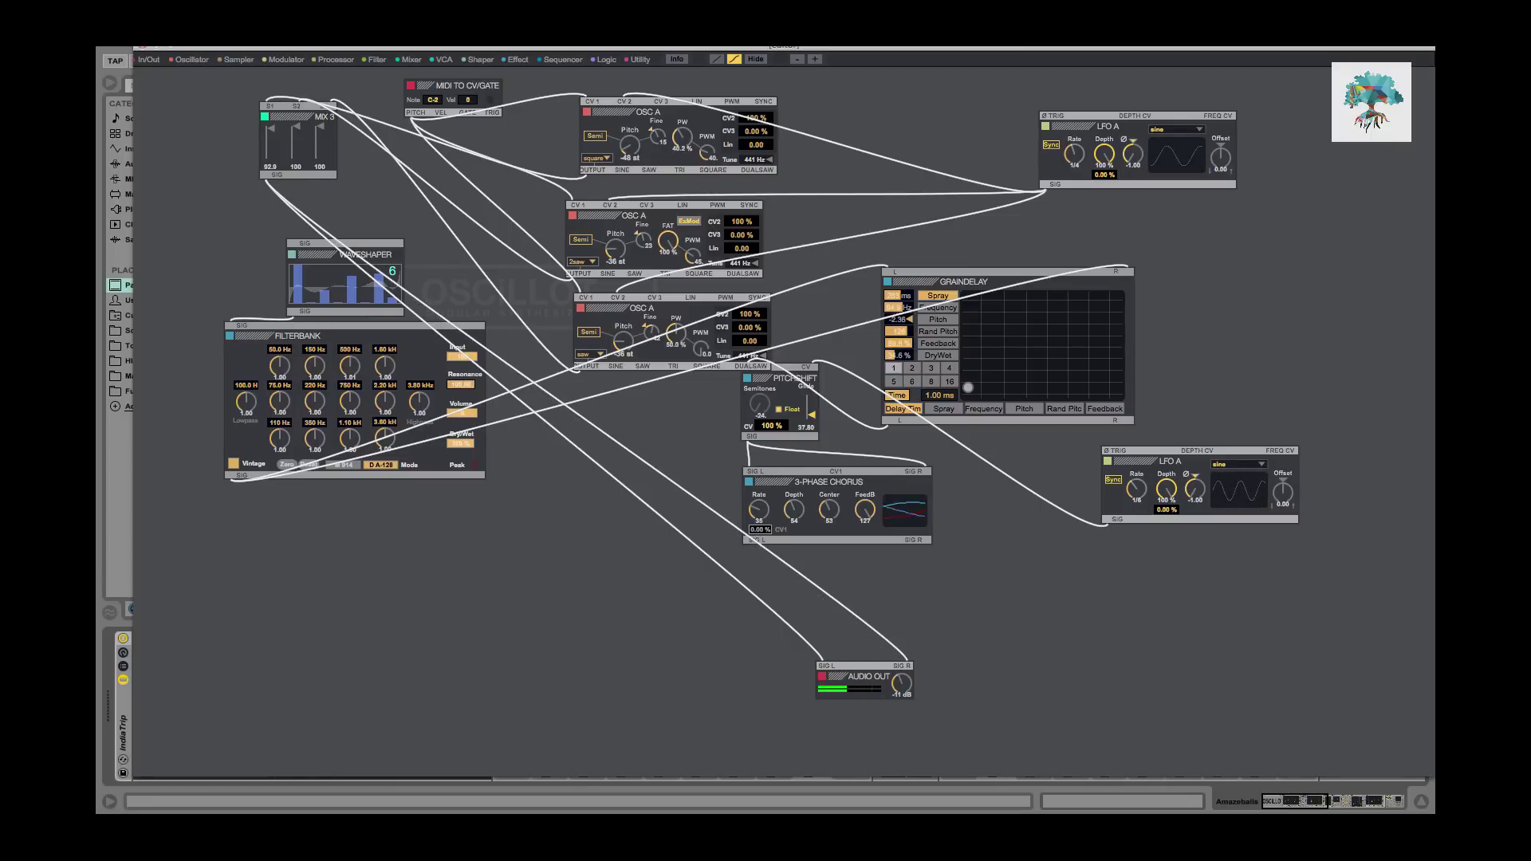
Move the OSCILLOT editor aside to deactivate the Amazeballs track, and bring the editor back over the window.
double_click(483, 48)
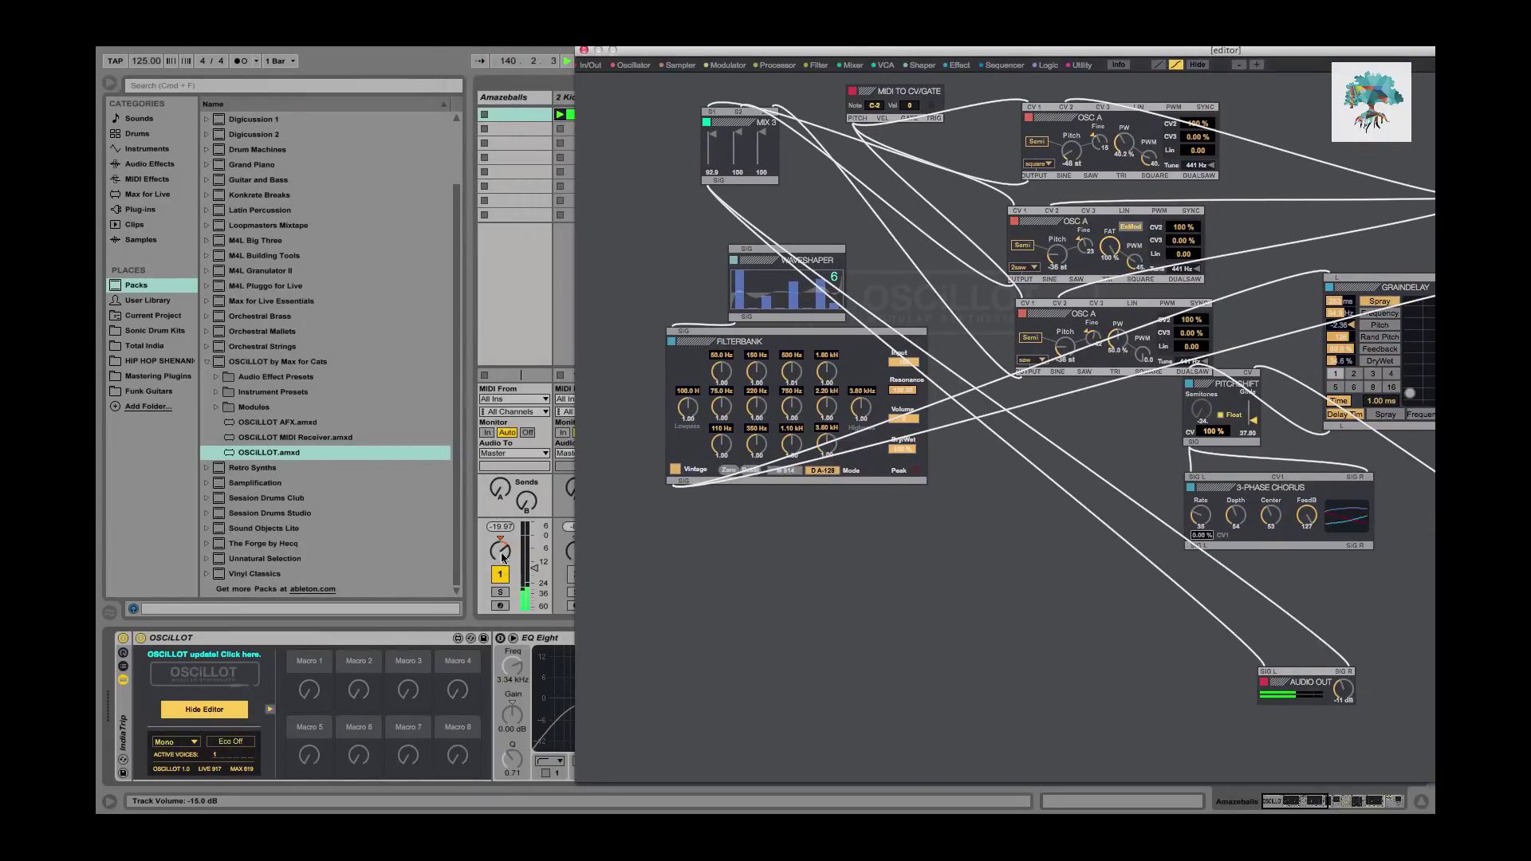
left_click(504, 568)
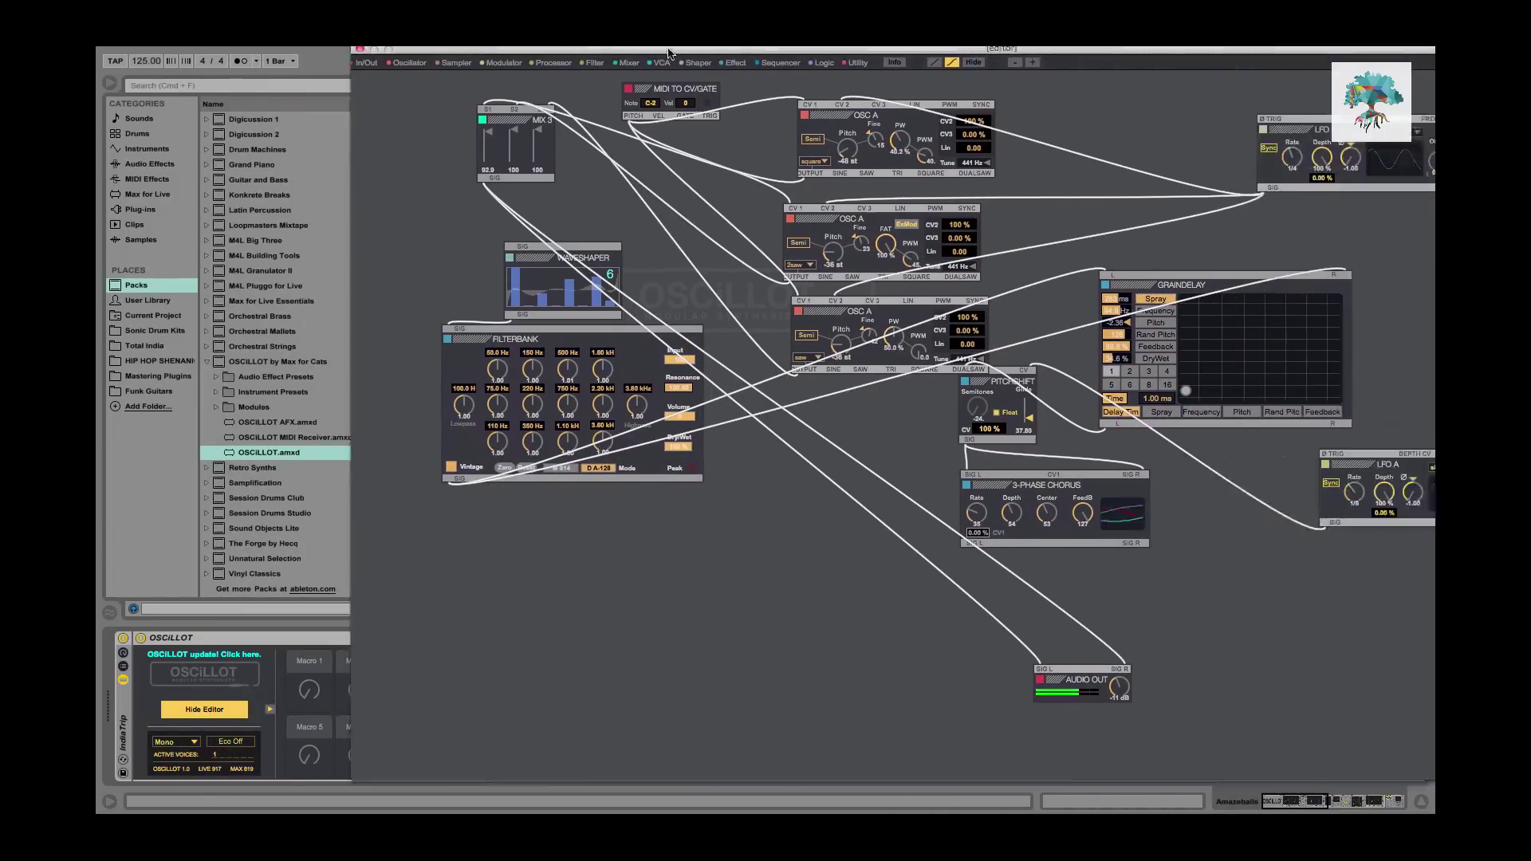
double_click(654, 49)
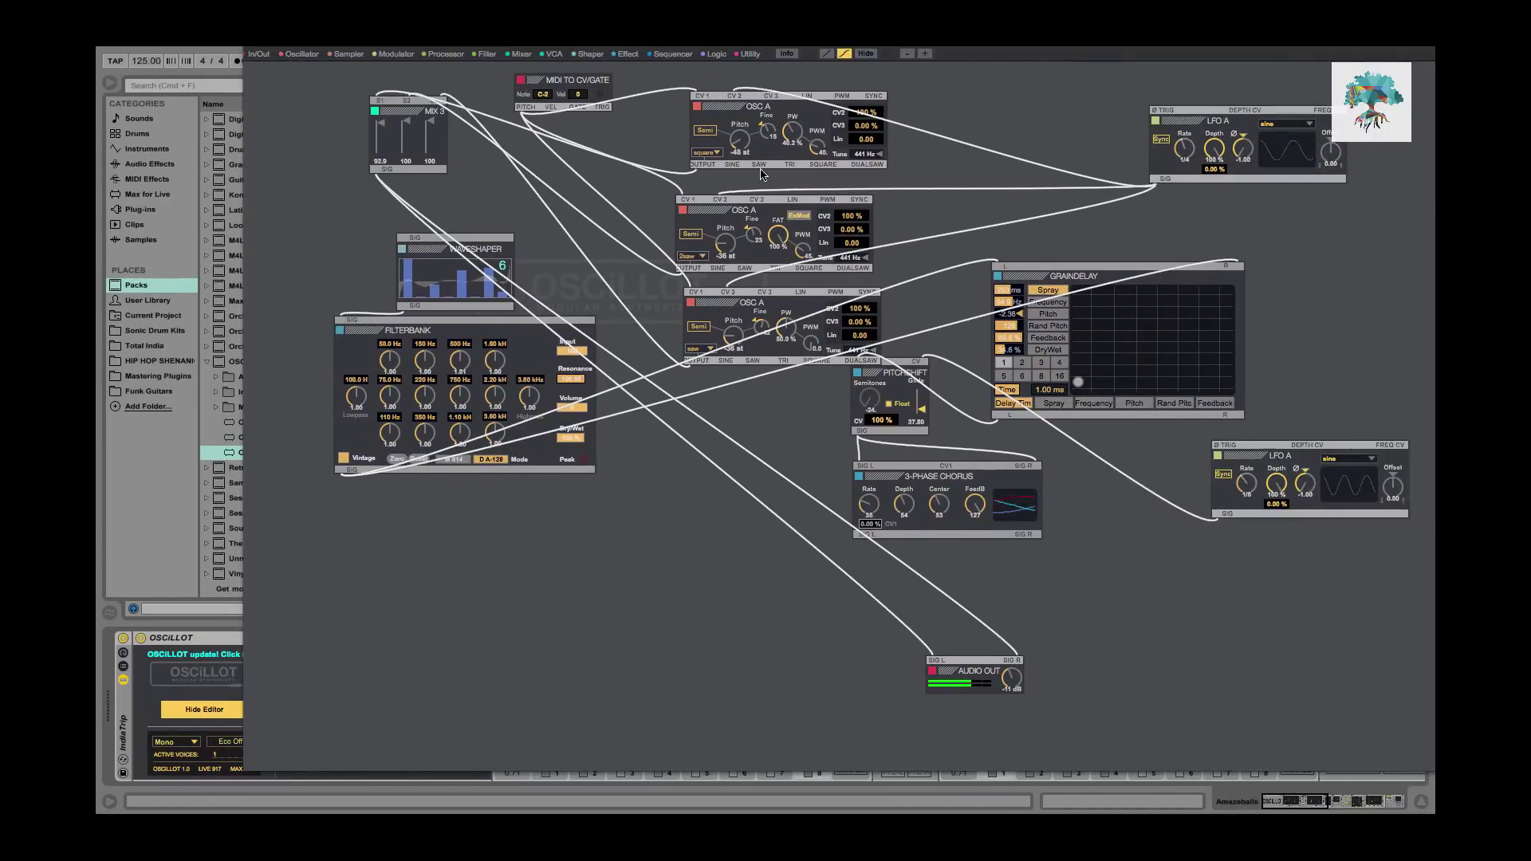
Move the upper LFO A closer to the oscillators, and unplug and reconnect its output to the top OSC A's CV 2 input.
left_click_drag(1206, 109, 1108, 124)
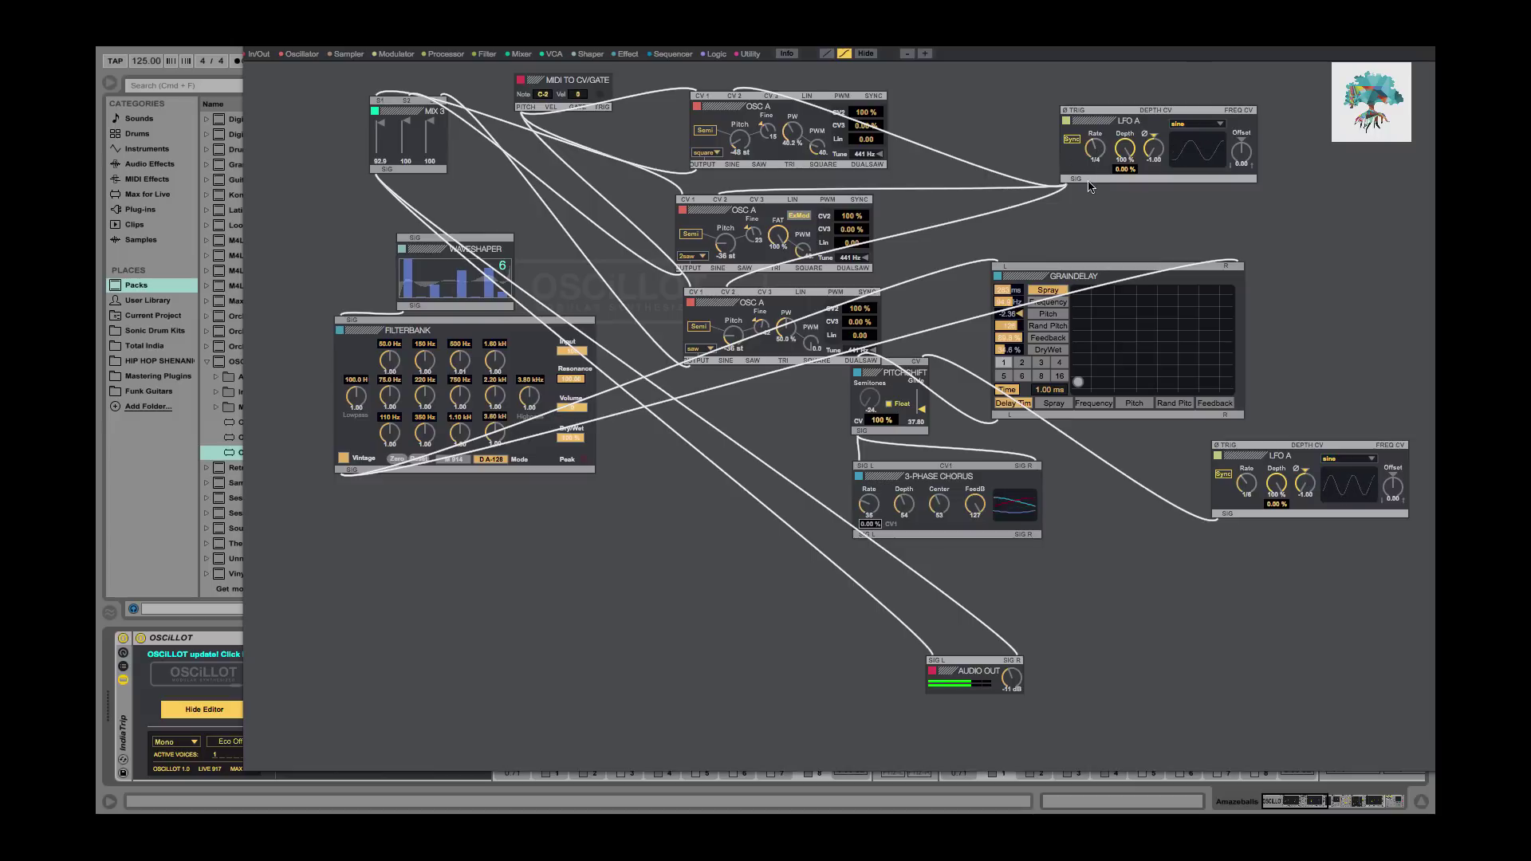
left_click_drag(1065, 182, 737, 102)
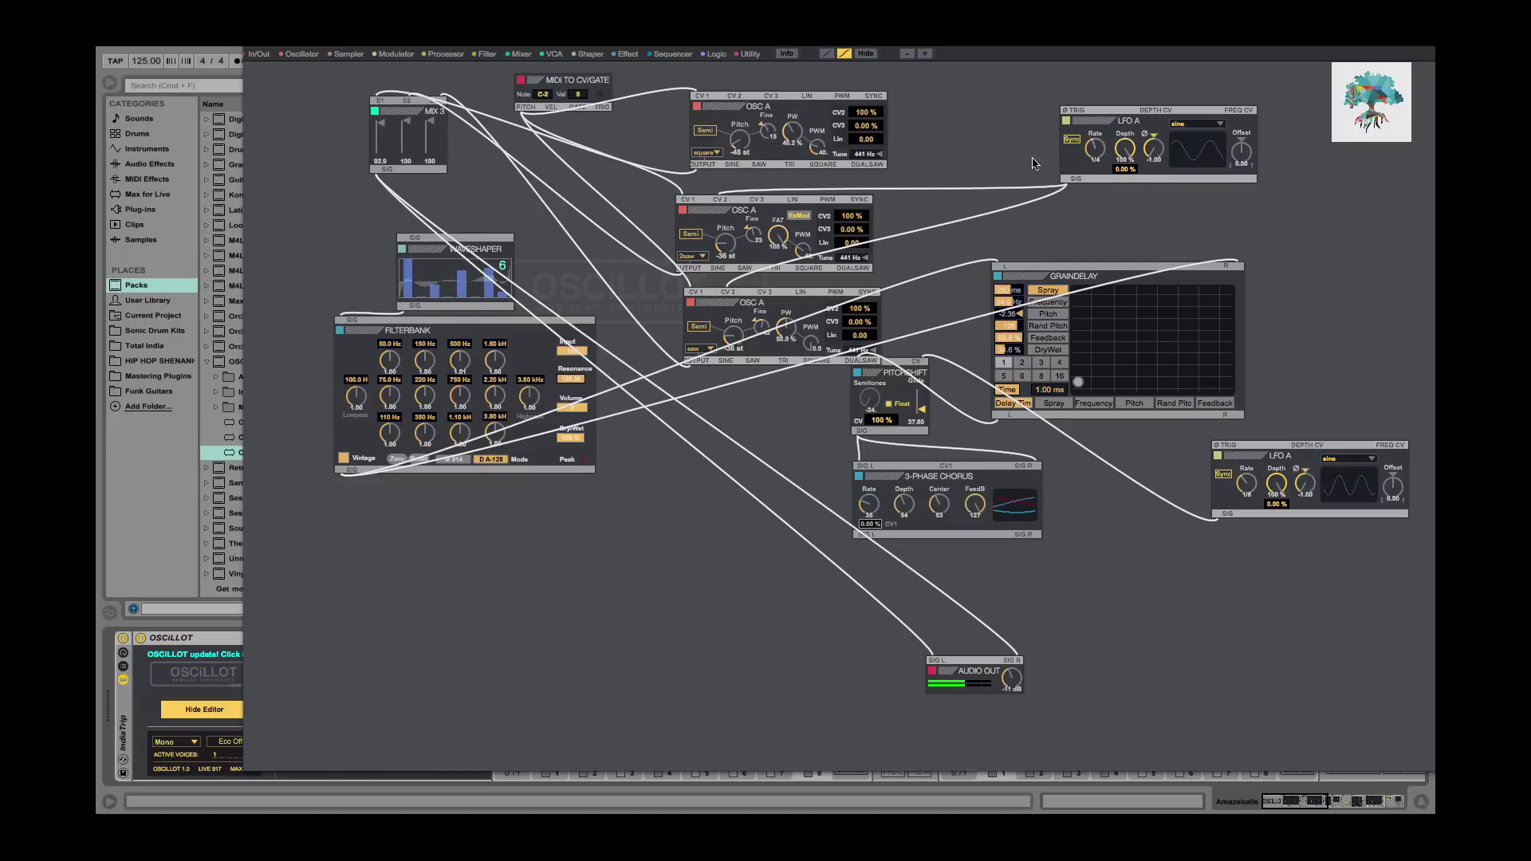
left_click_drag(1081, 183, 735, 97)
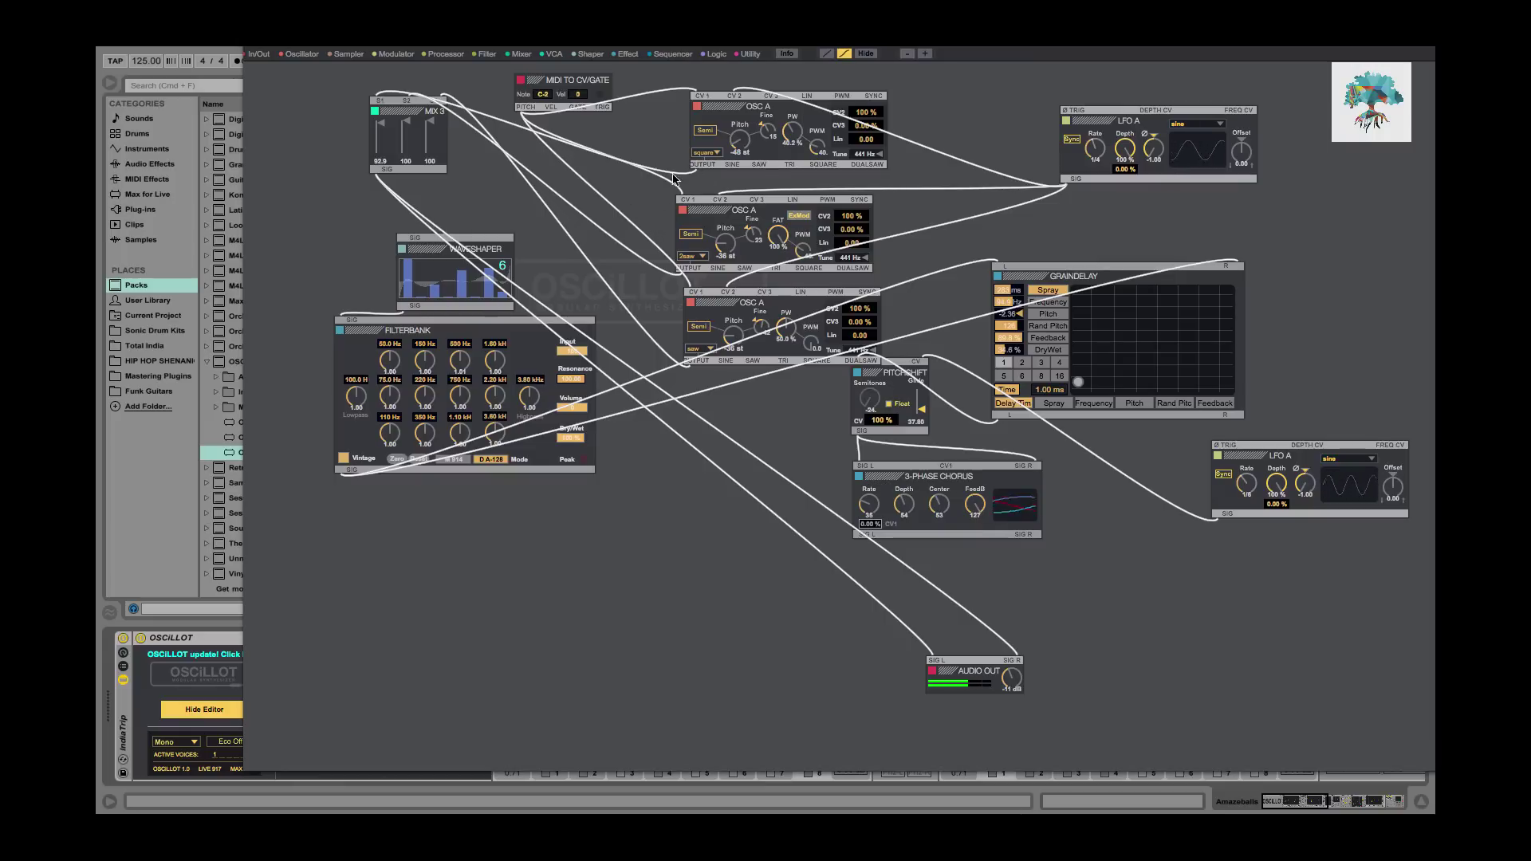
left_click(522, 55)
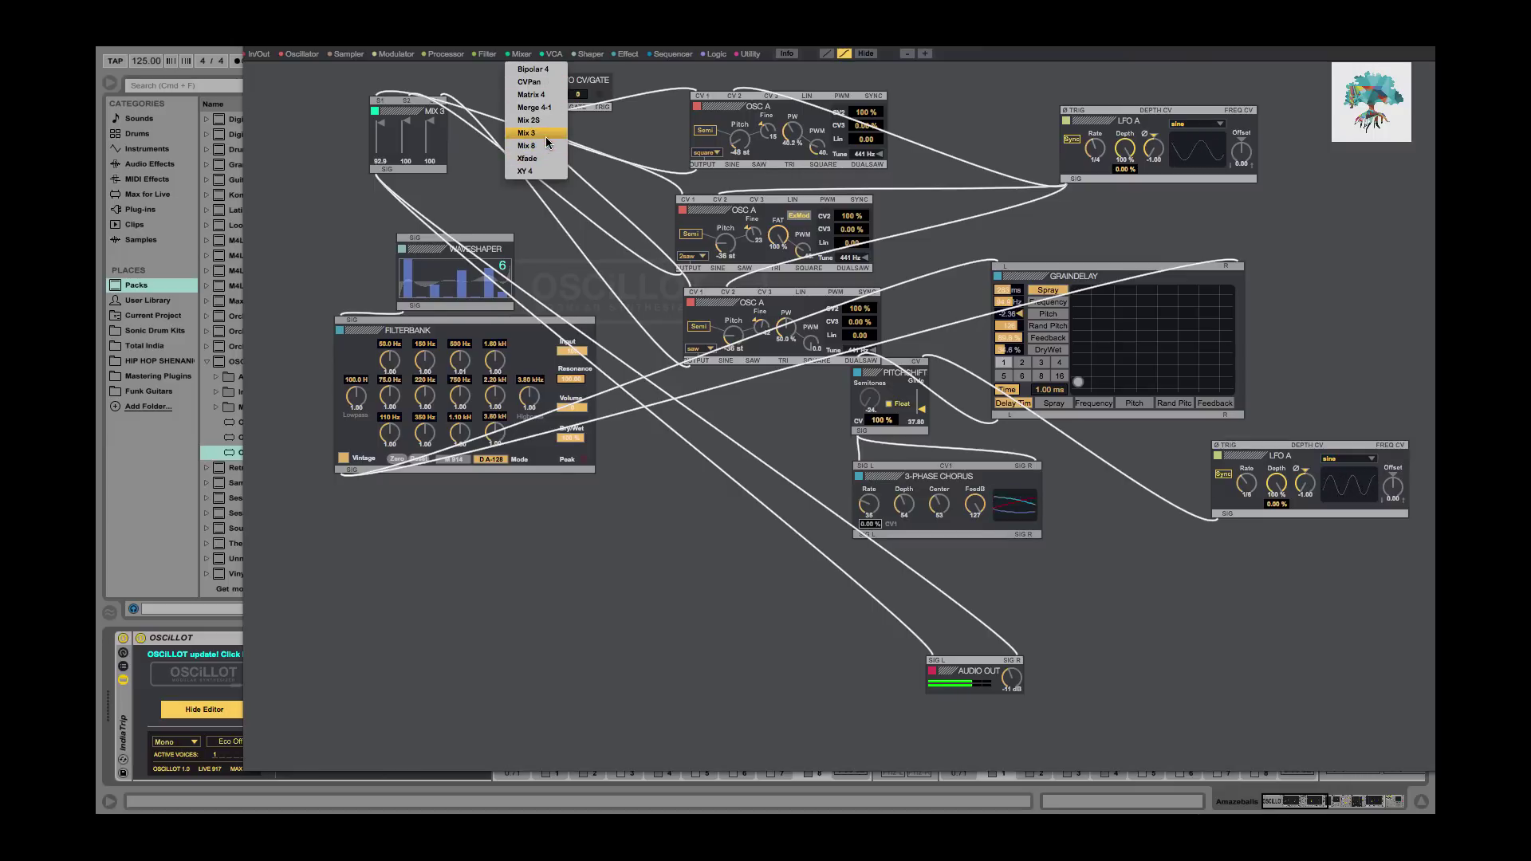
left_click(350, 141)
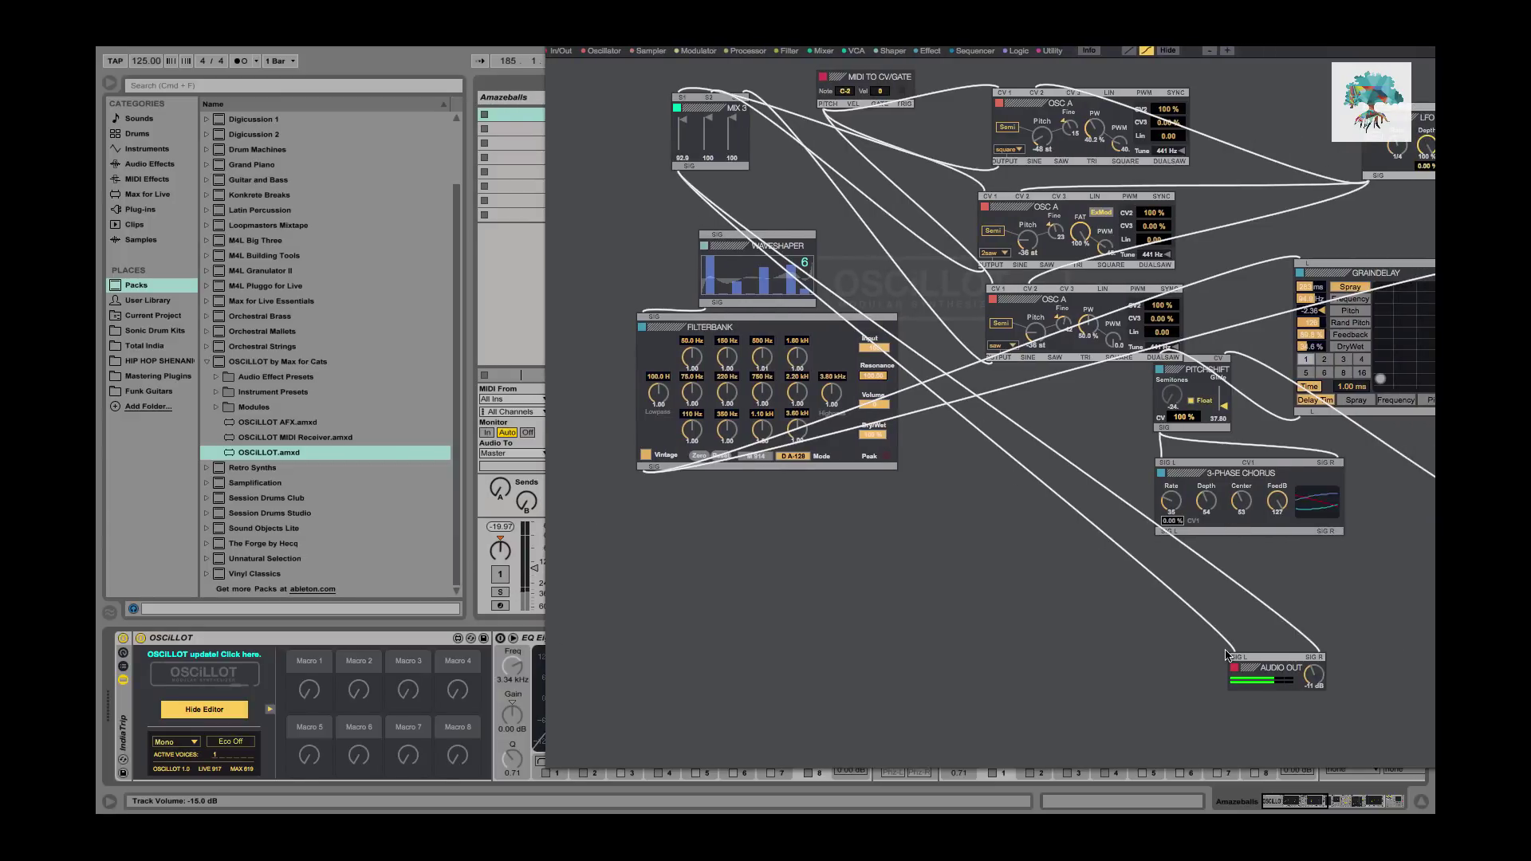
Disconnect Mix 3 from both Audio Out inputs and patch its output back into the Waveshaper.
left_click_drag(1234, 657, 1319, 658)
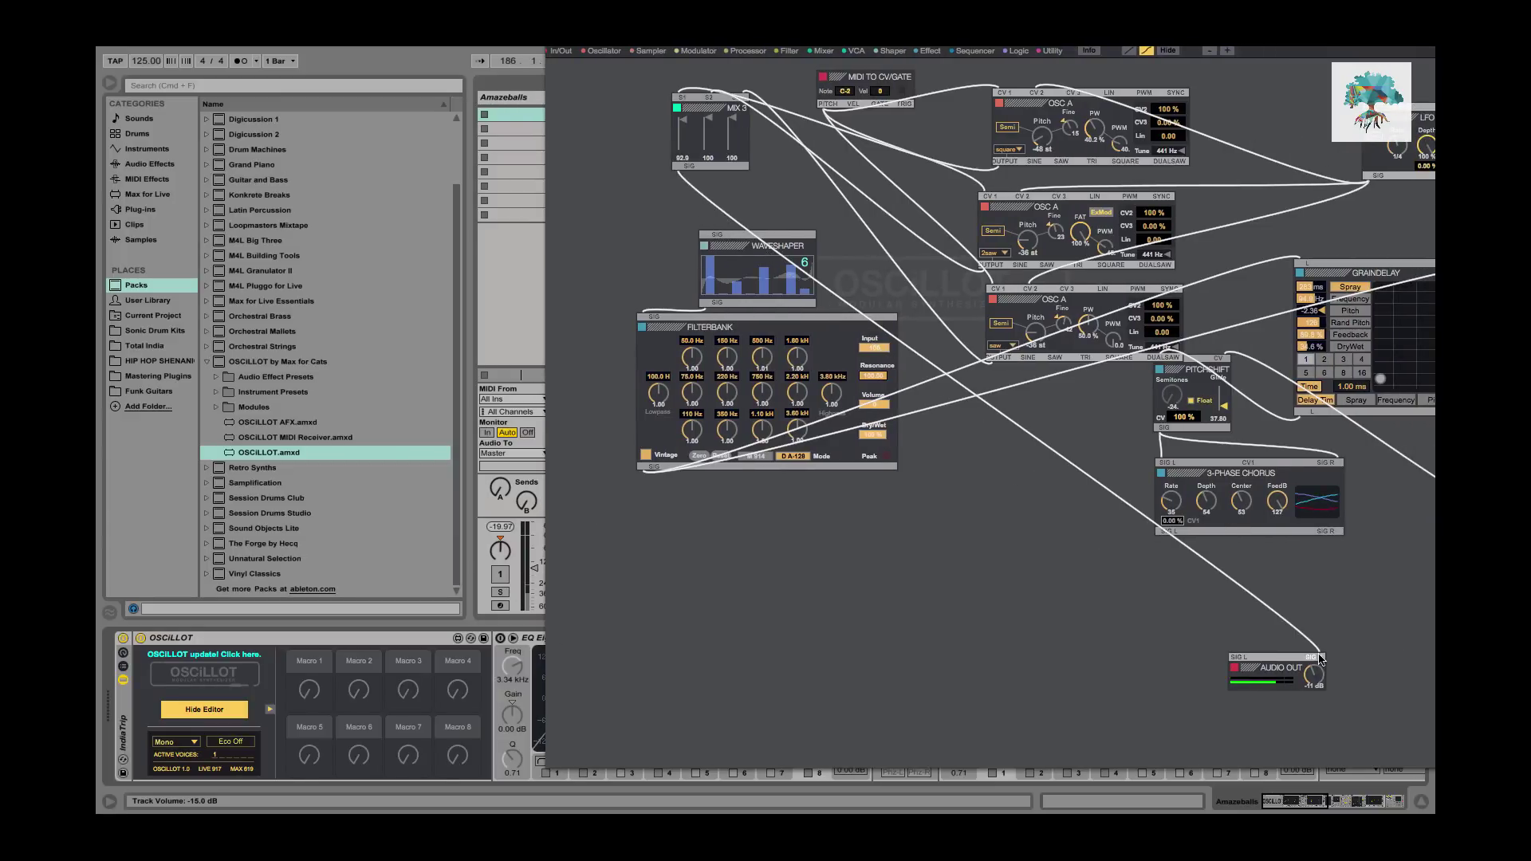
left_click(1314, 653)
key("BackSpace")
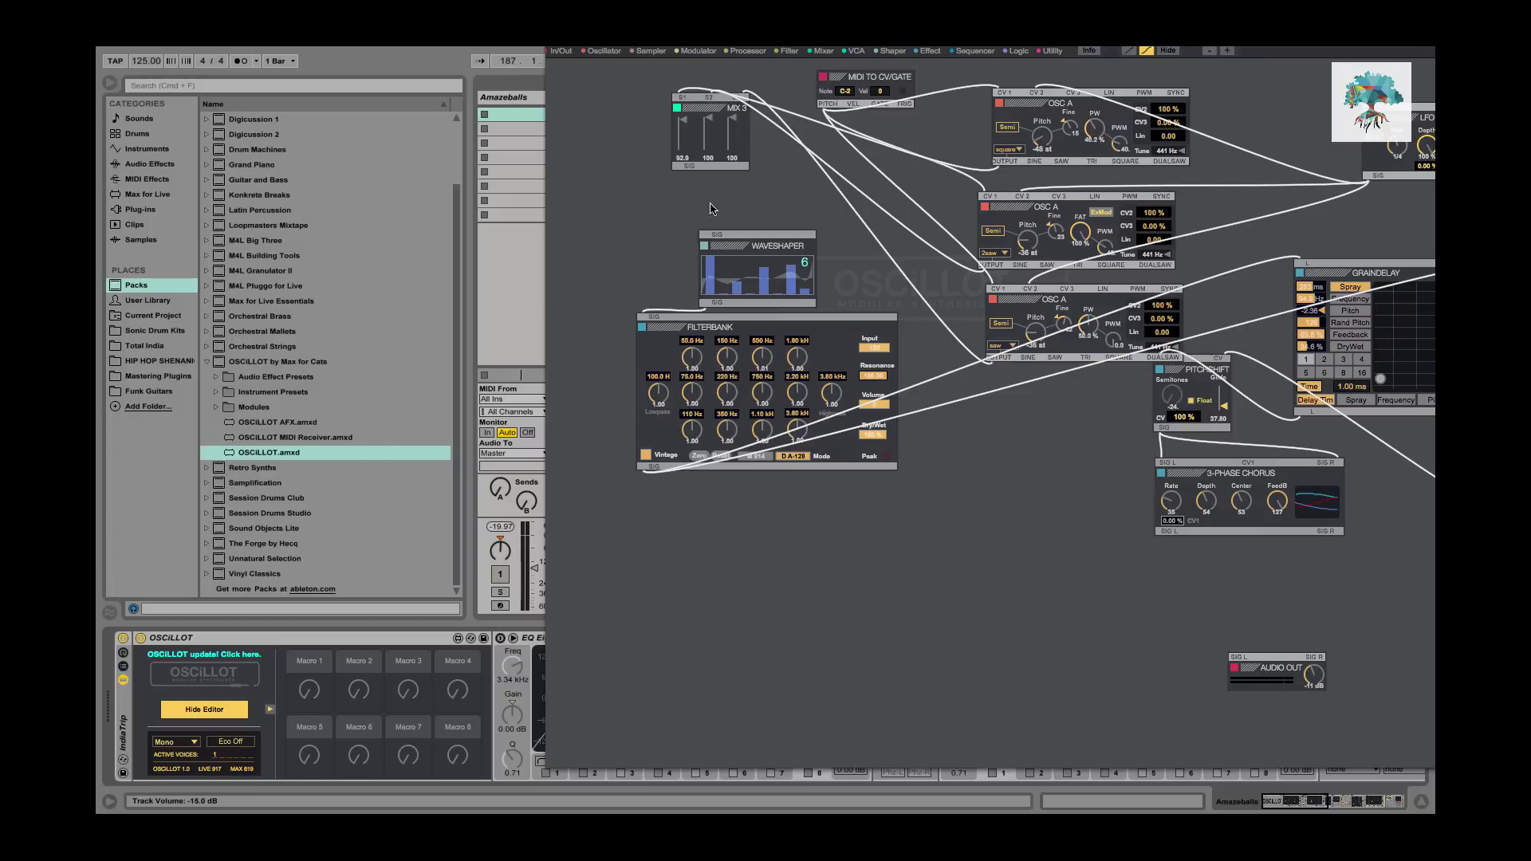
left_click_drag(682, 165, 712, 233)
Patch the chorus's left output into Audio Out's left input, activate the Amazeballs track, and unplug that cable again.
left_click_drag(1167, 532, 1241, 660)
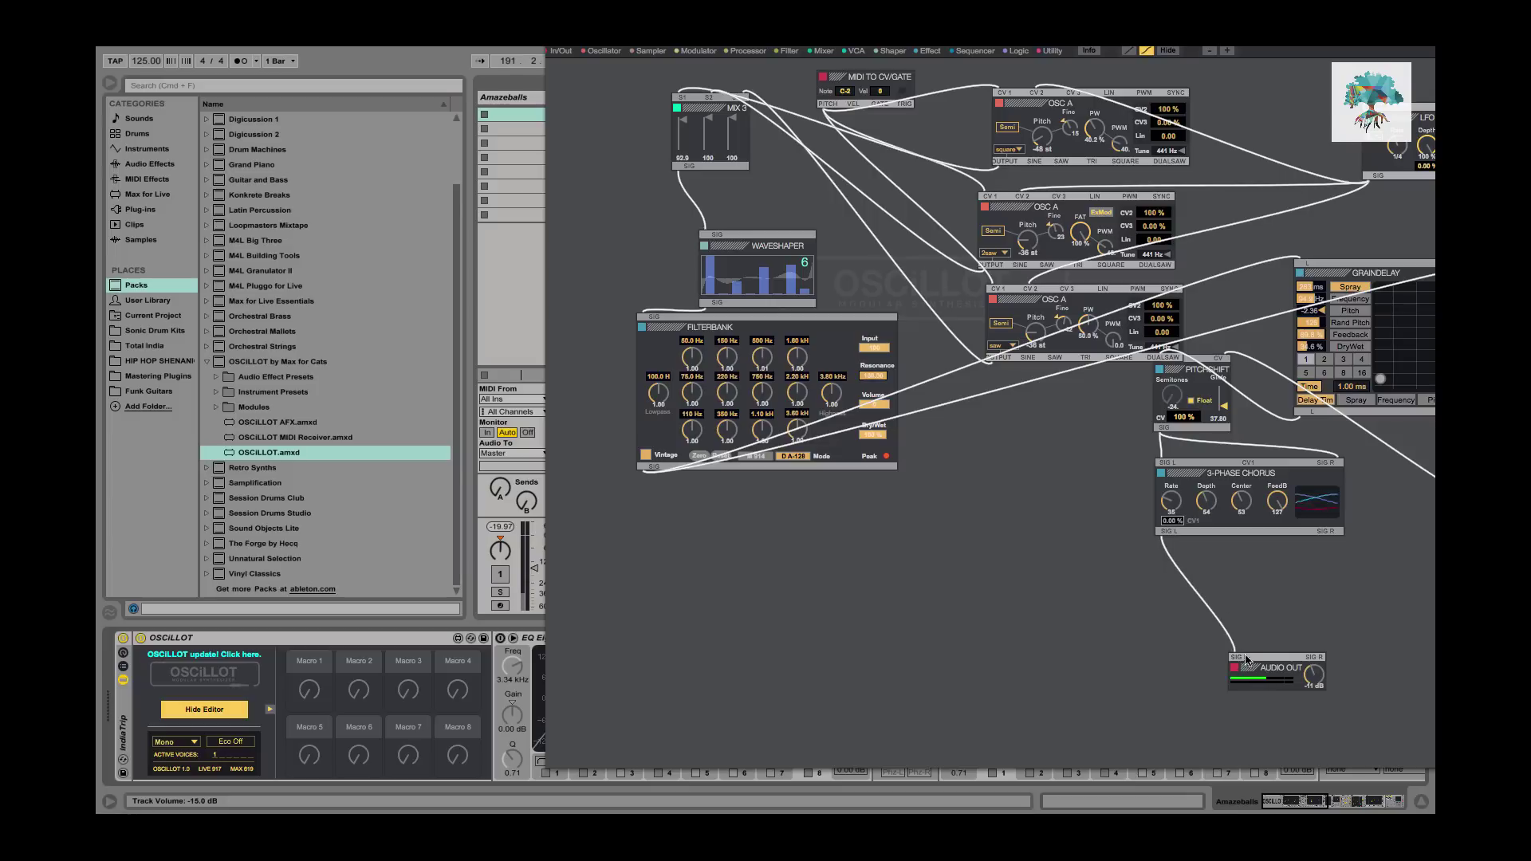
left_click(499, 574)
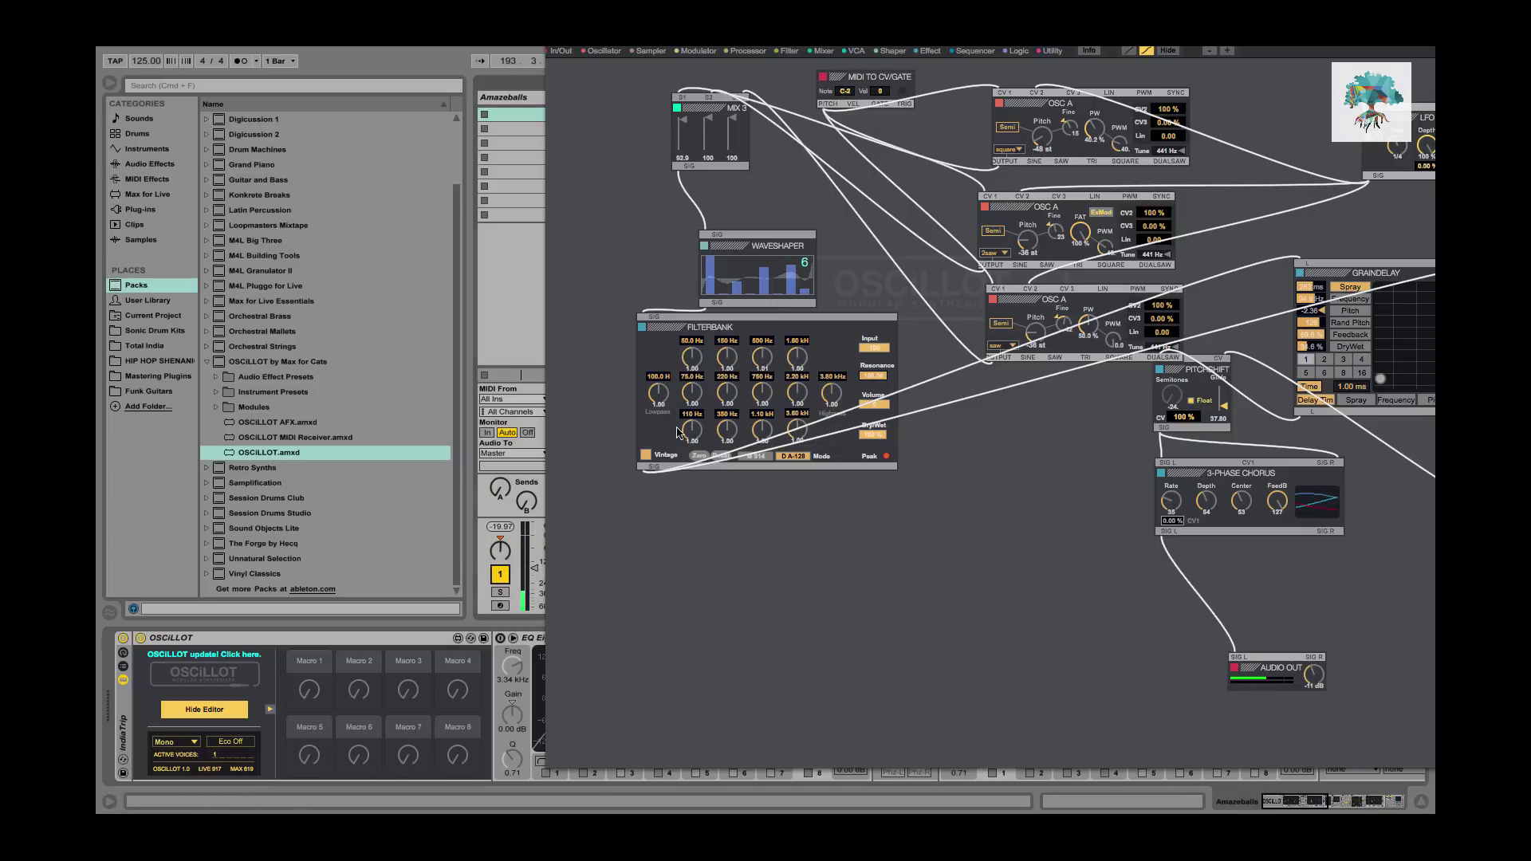
left_click(1239, 659)
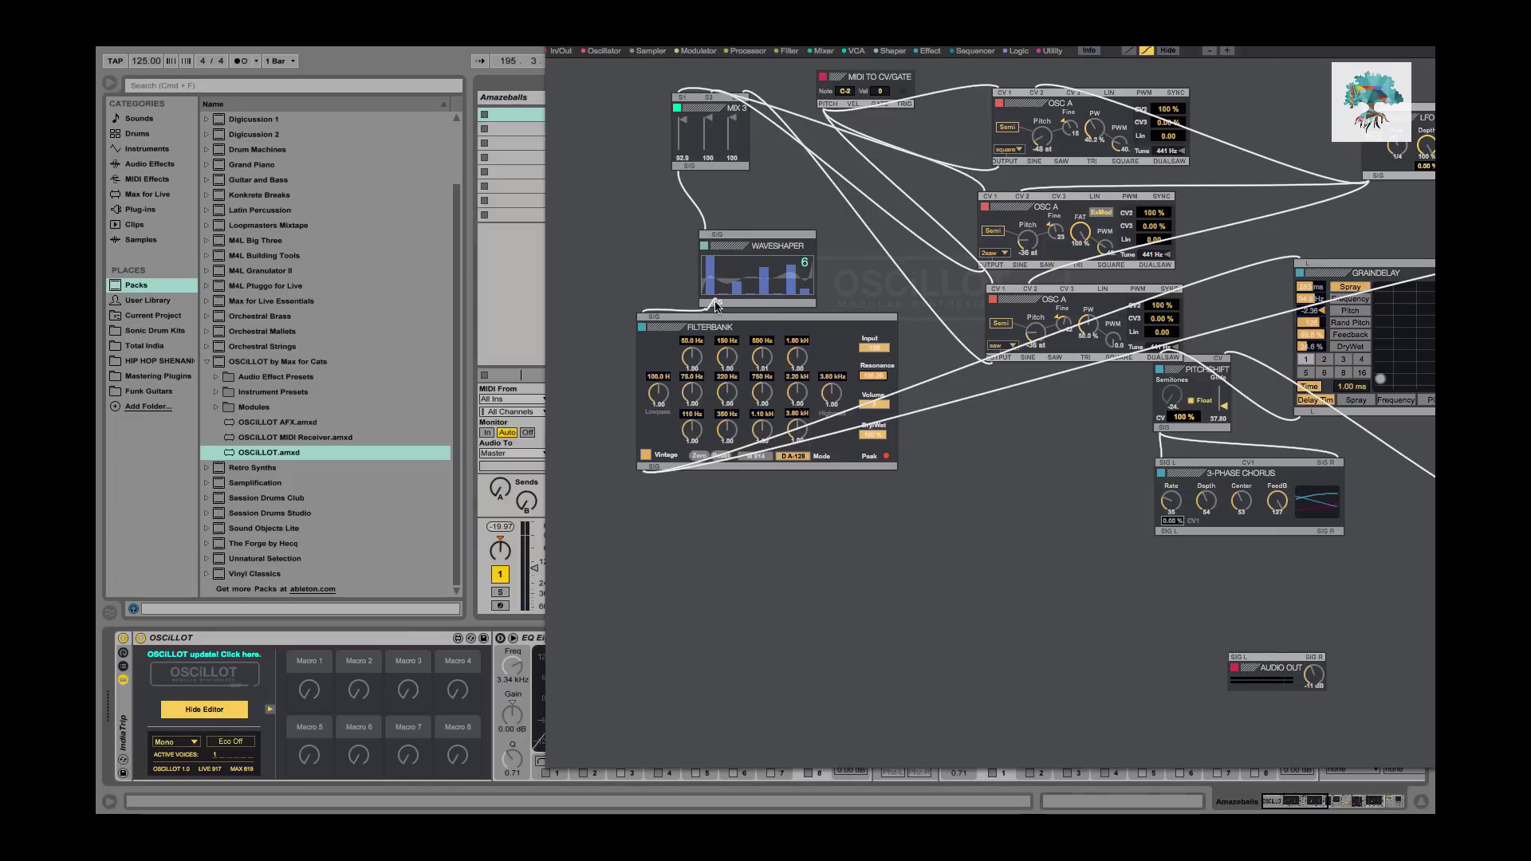
Move the Filterbank down and reroute the Waveshaper's output from it to both Audio Out inputs.
left_click_drag(710, 318, 704, 395)
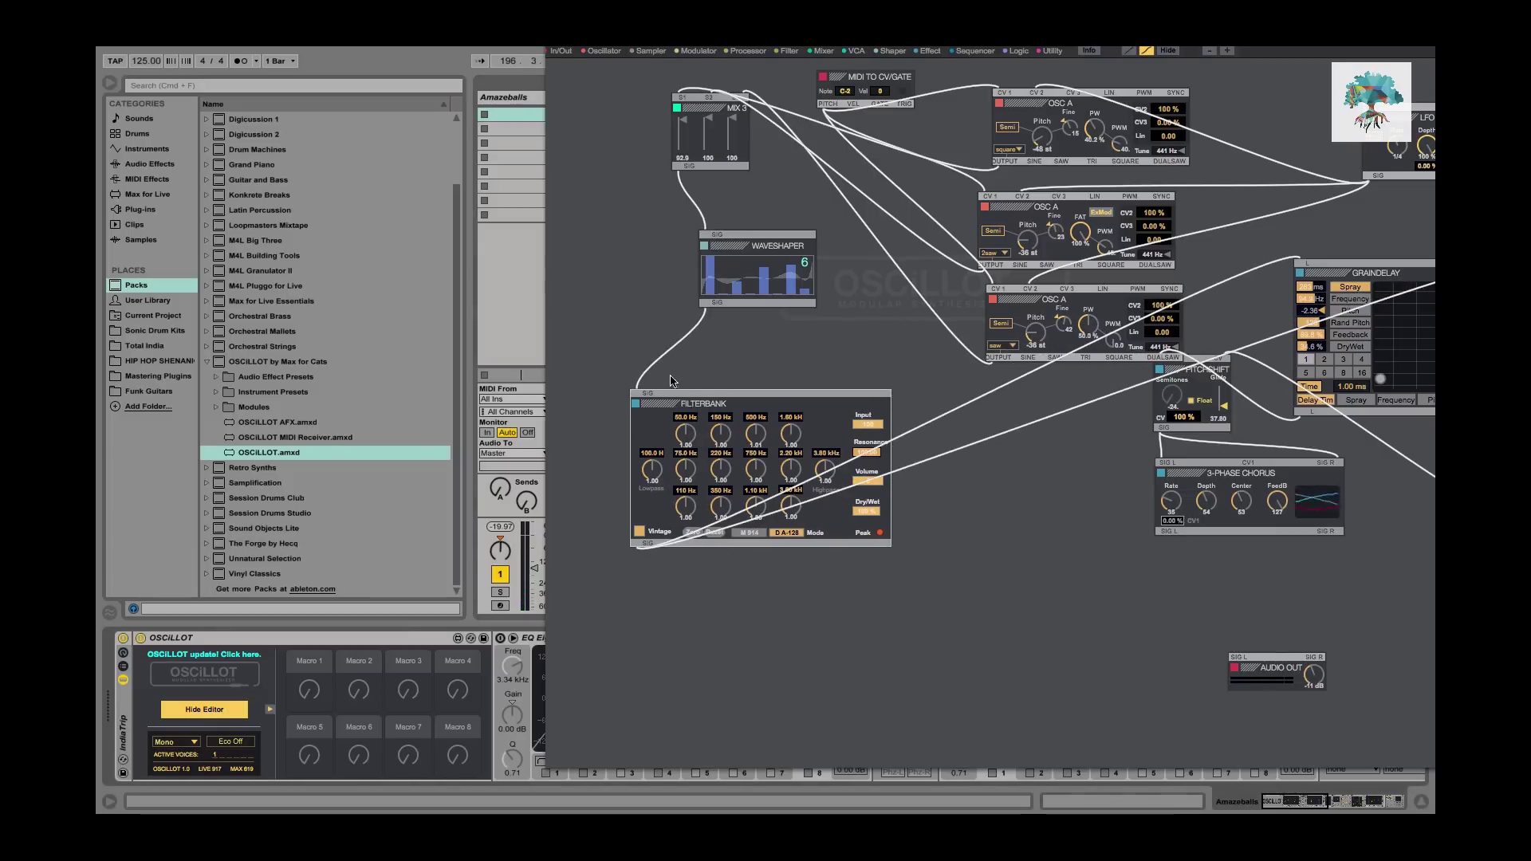
left_click(716, 306)
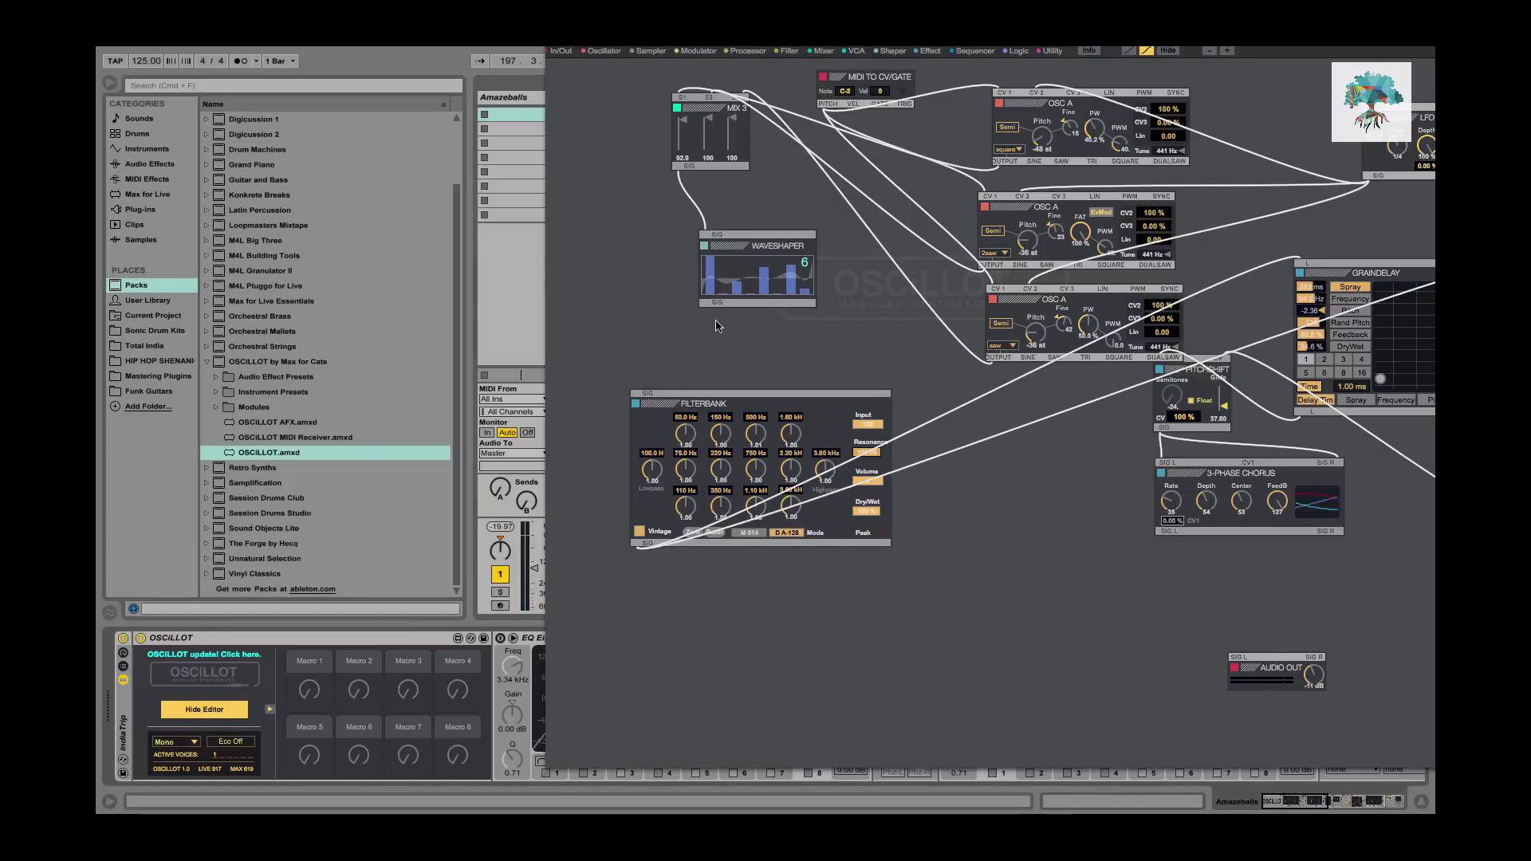
left_click_drag(712, 308, 1234, 658)
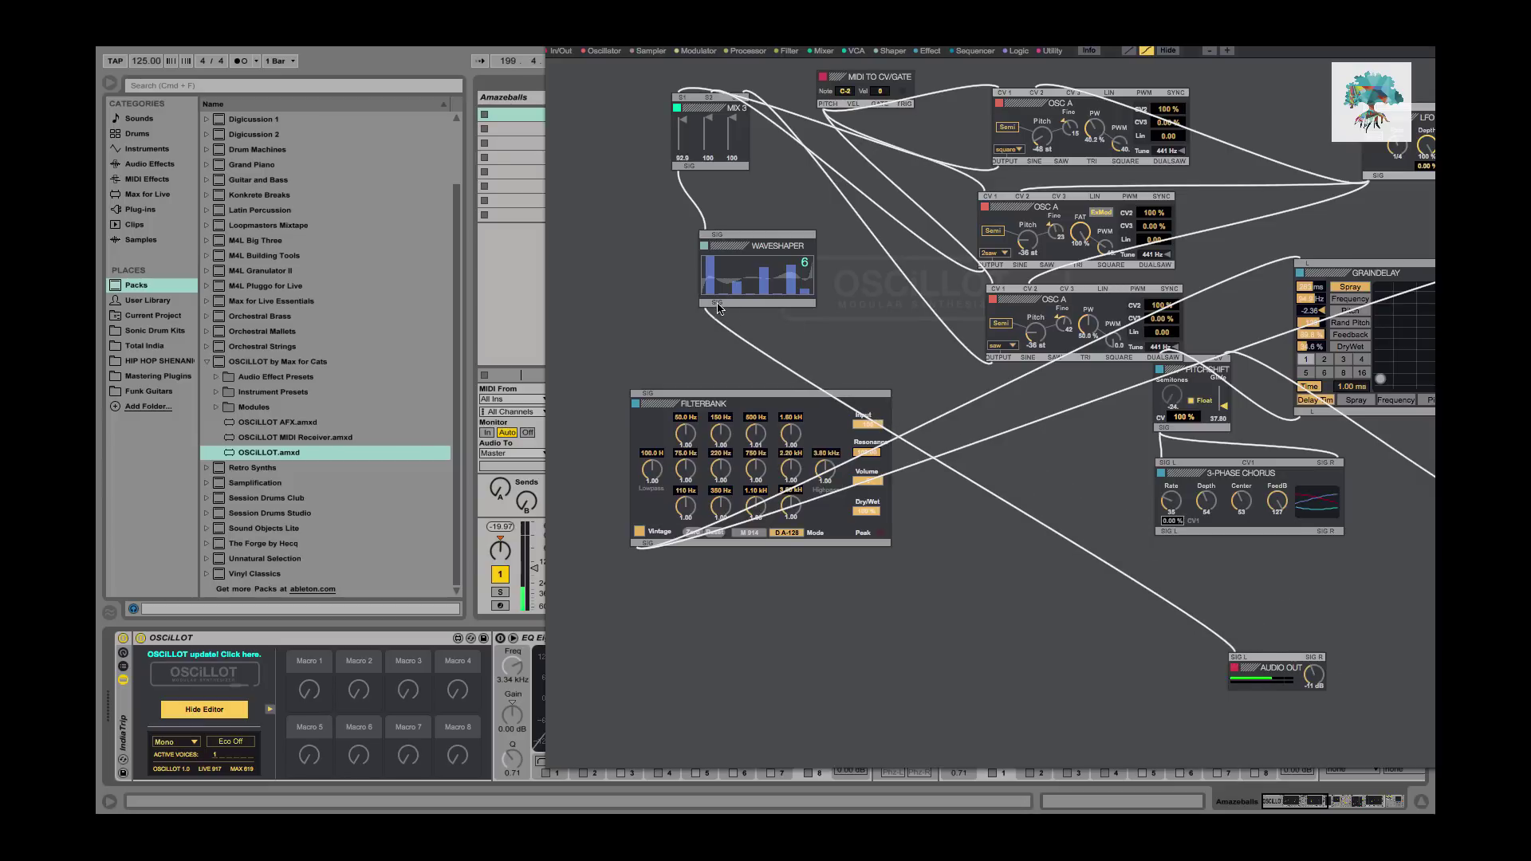
left_click_drag(716, 306, 1314, 672)
left_click_drag(717, 307, 1315, 660)
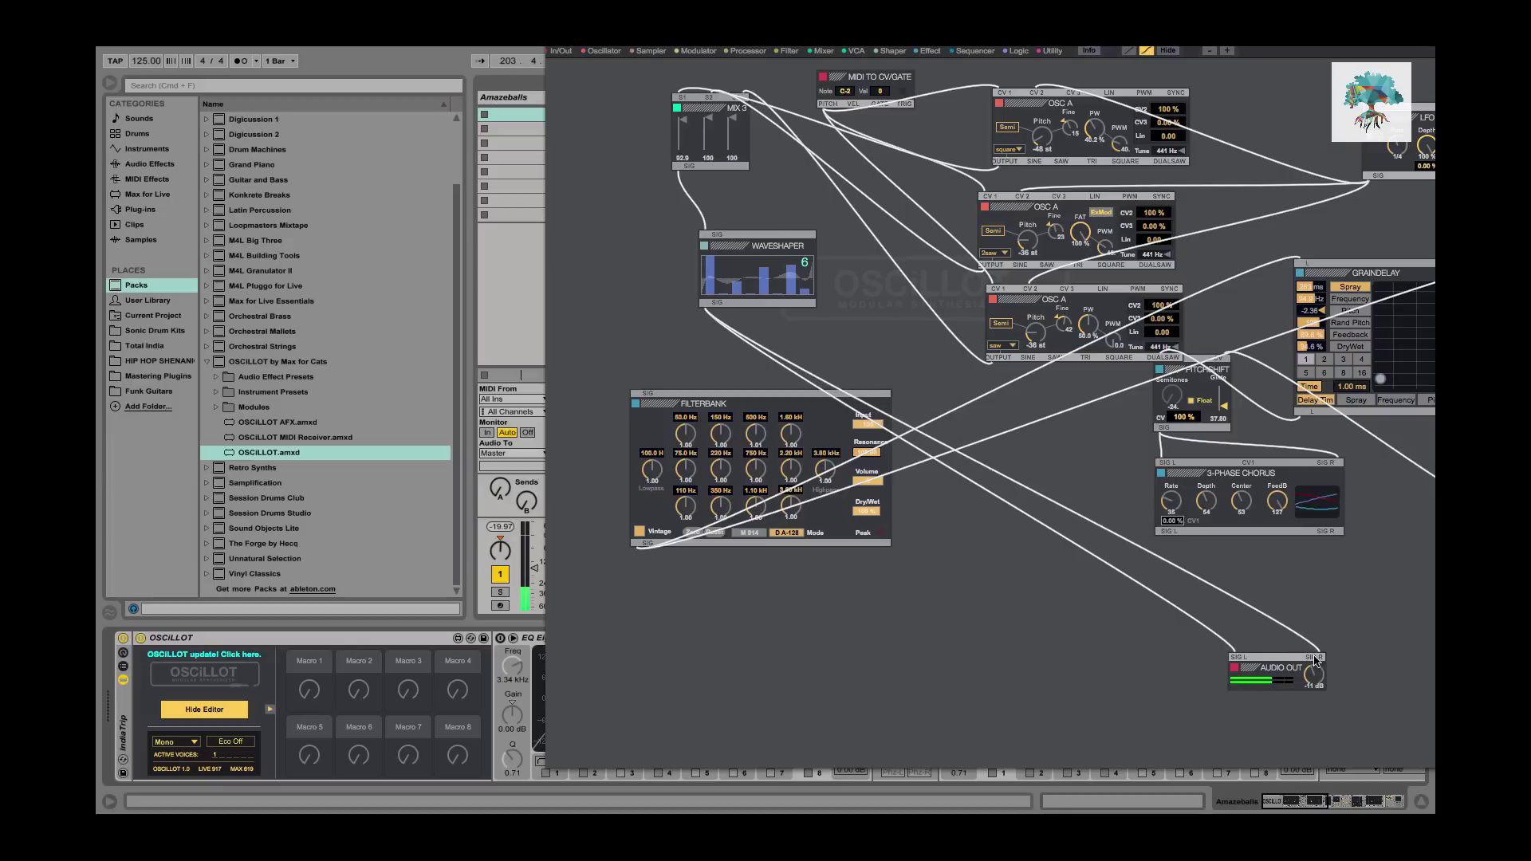
Unplug the Waveshaper from both Audio Out inputs, reconnect its output to the Filterbank, and move the Filterbank up slightly.
left_click(1316, 659)
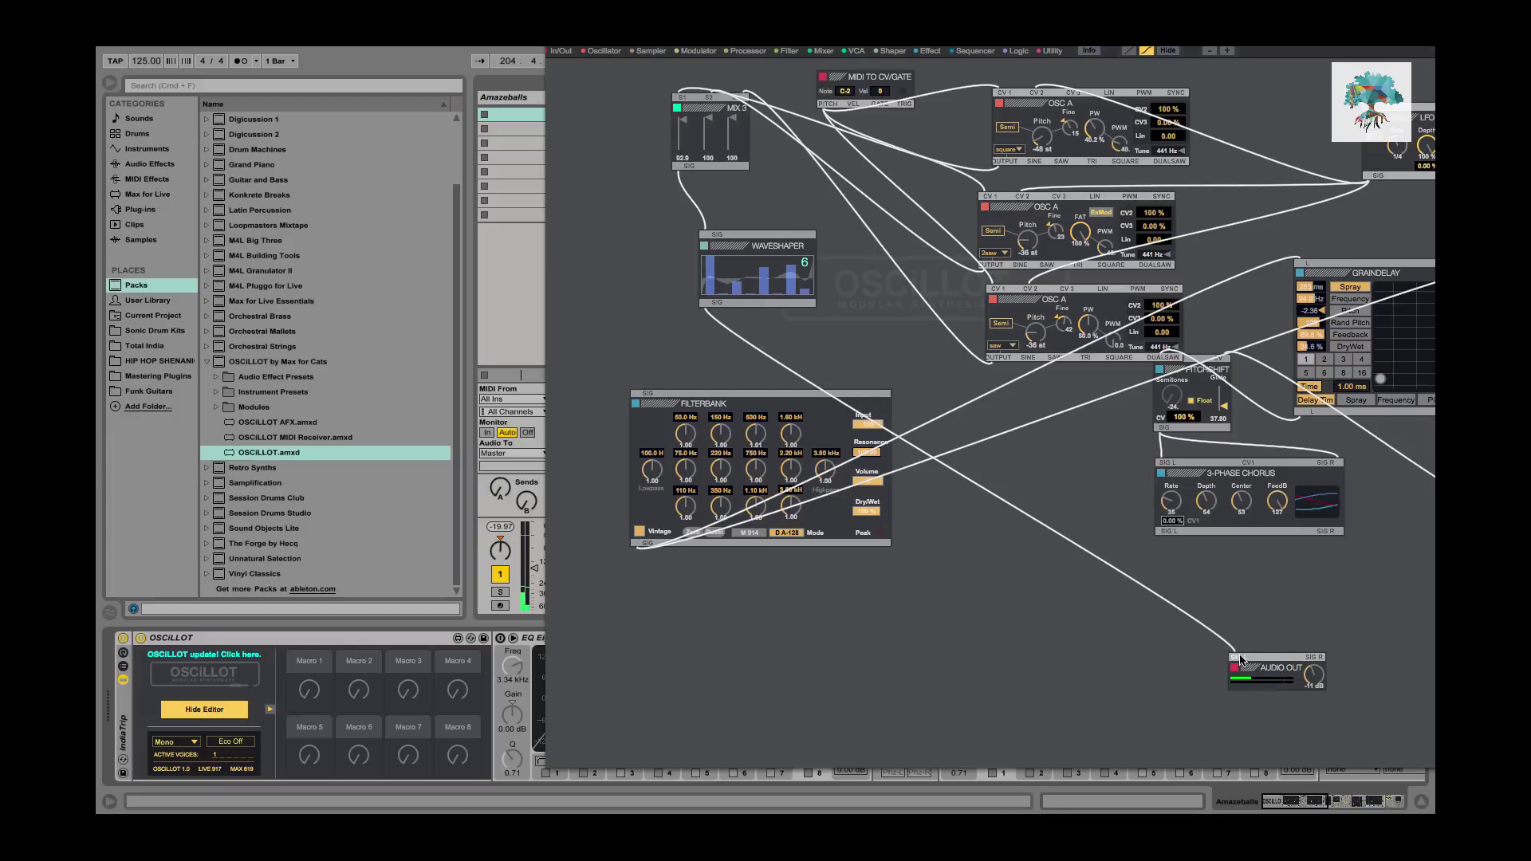
left_click(1237, 657)
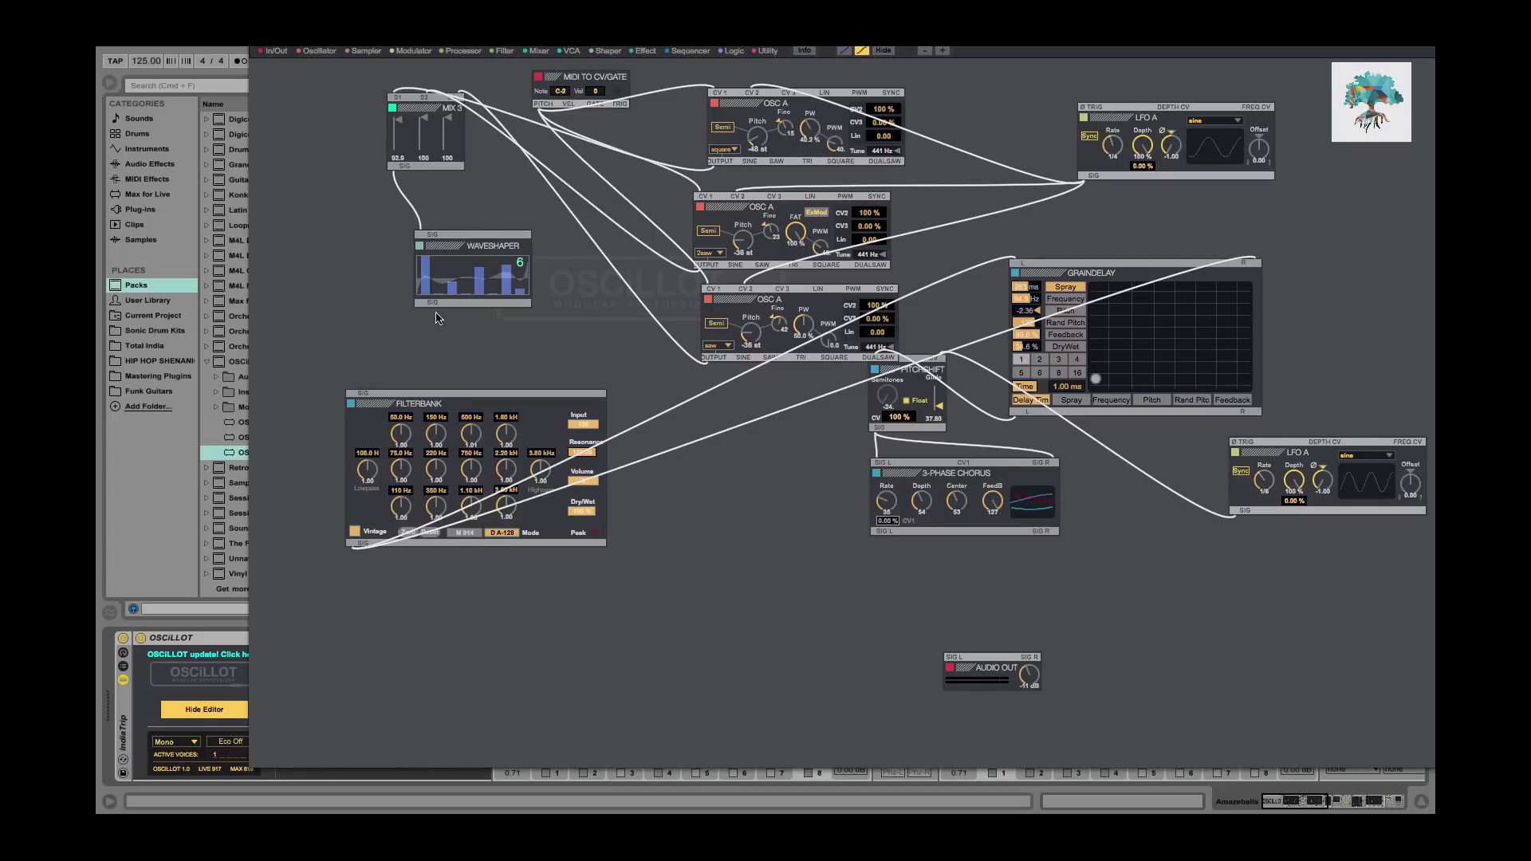
left_click_drag(435, 308, 366, 395)
left_click_drag(467, 395, 444, 371)
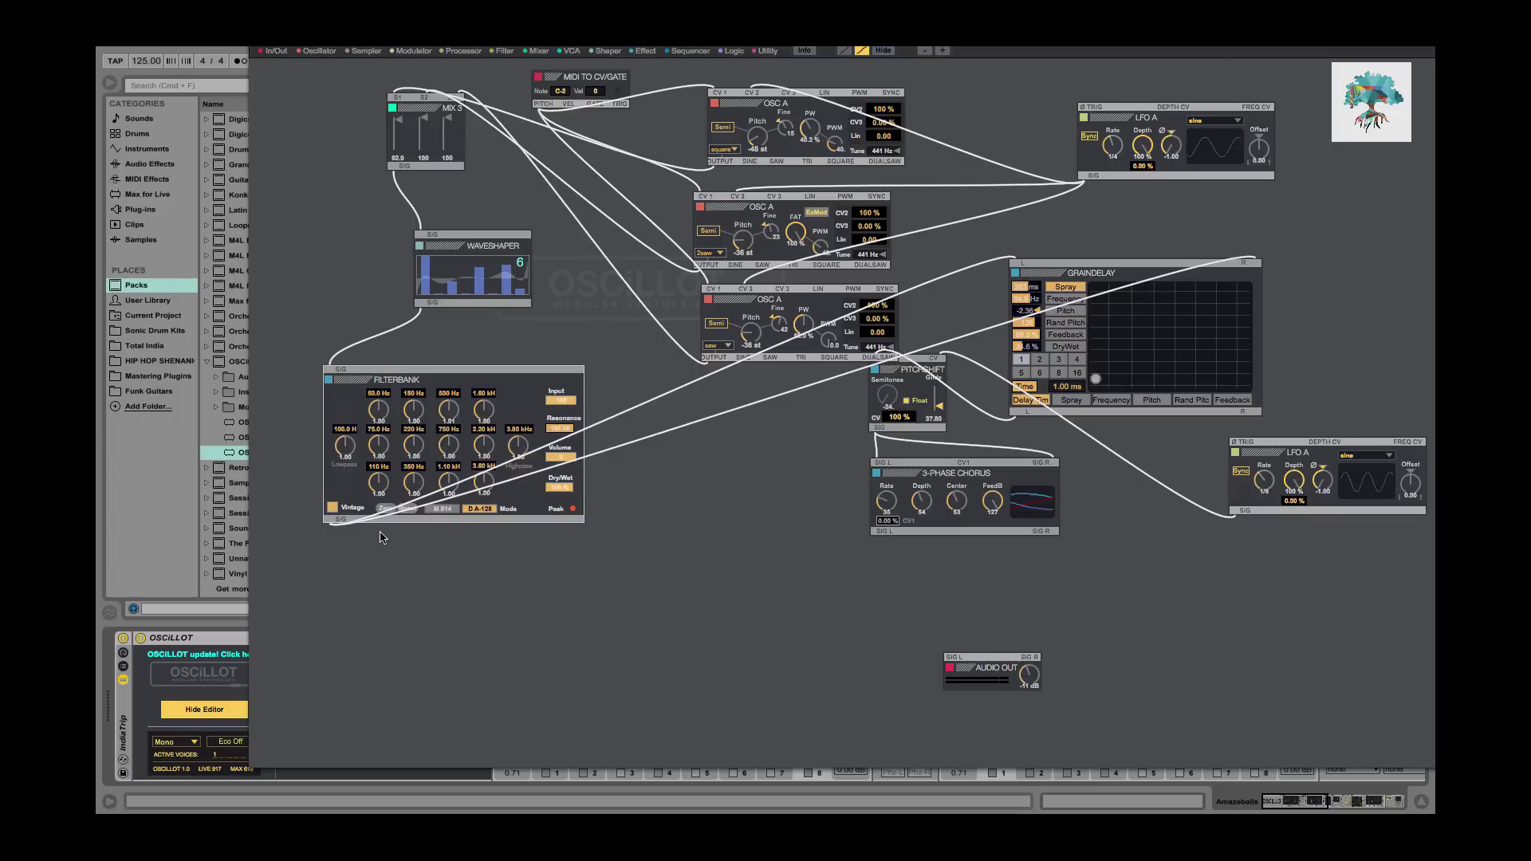
Disconnect the Filterbank's output from both GrainDelay inputs.
left_click(1016, 267)
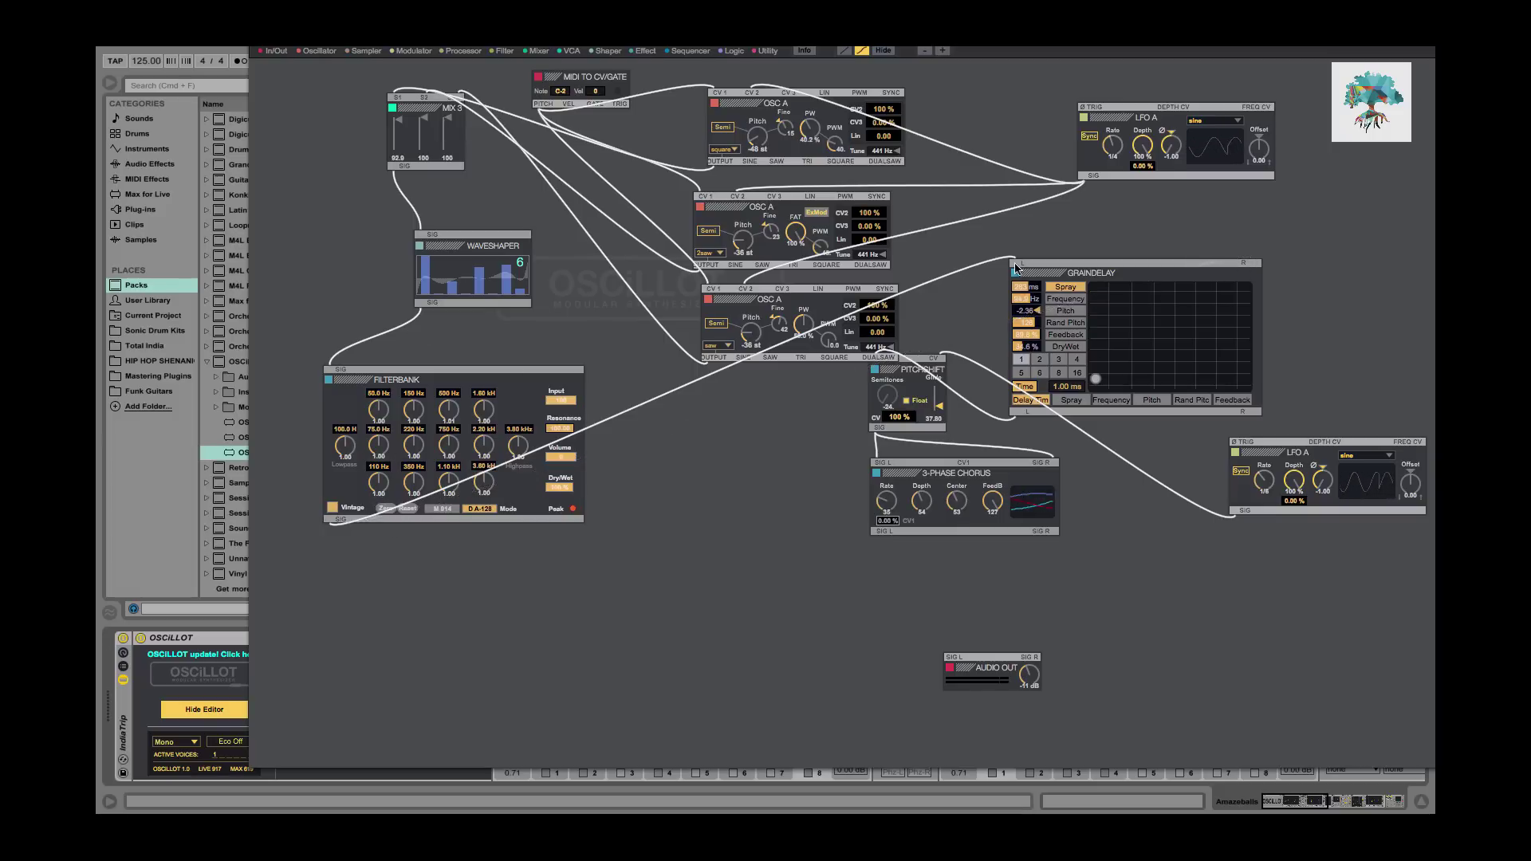
left_click(1016, 267)
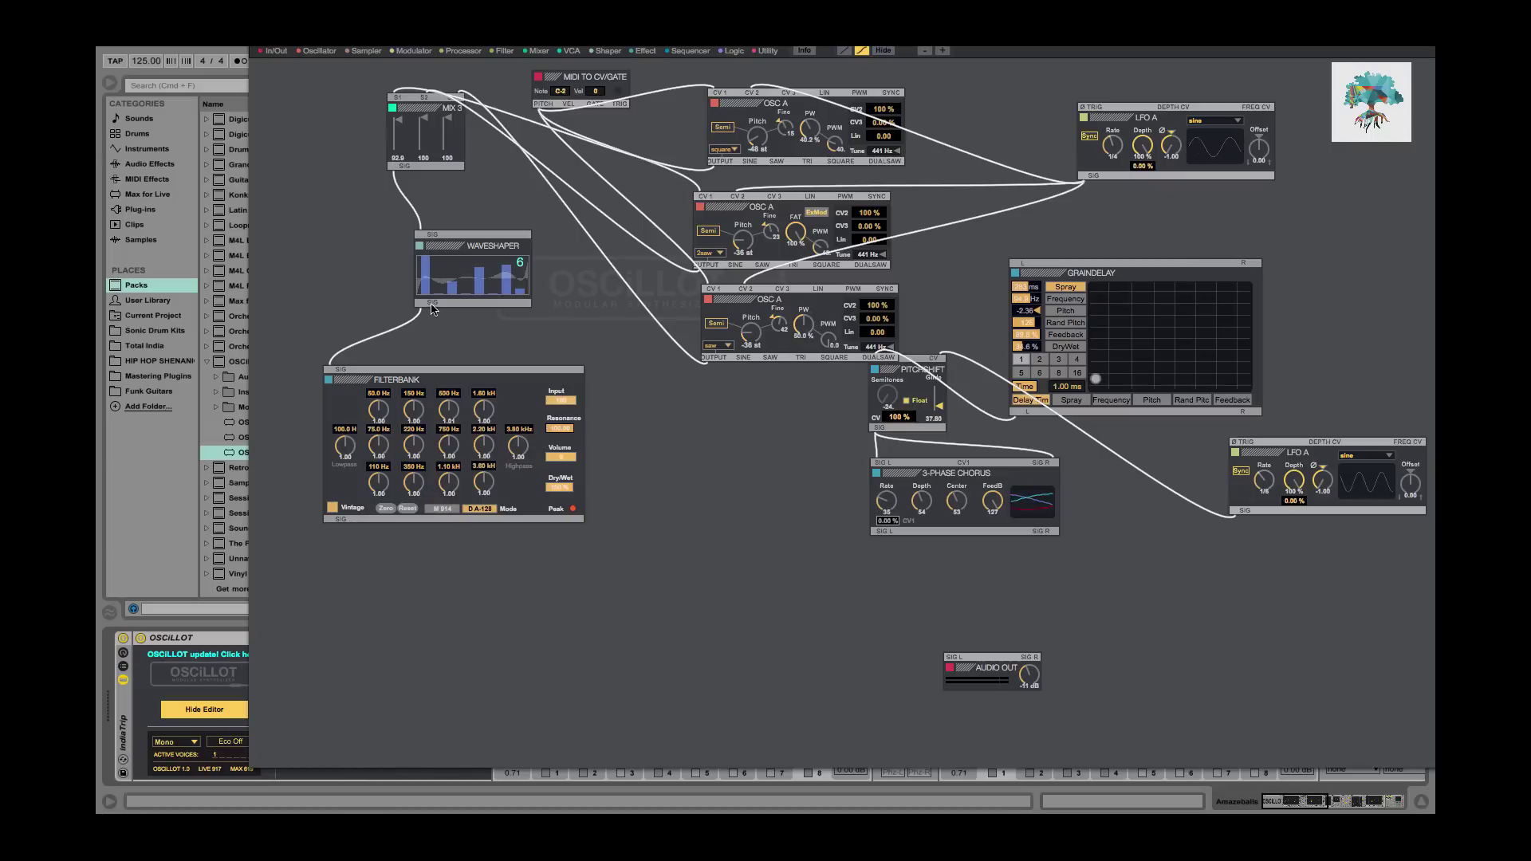
Try the Waveshaper's output directly in Audio Out's left input, and return it to the Filterbank.
left_click(408, 326)
left_click_drag(431, 304, 950, 657)
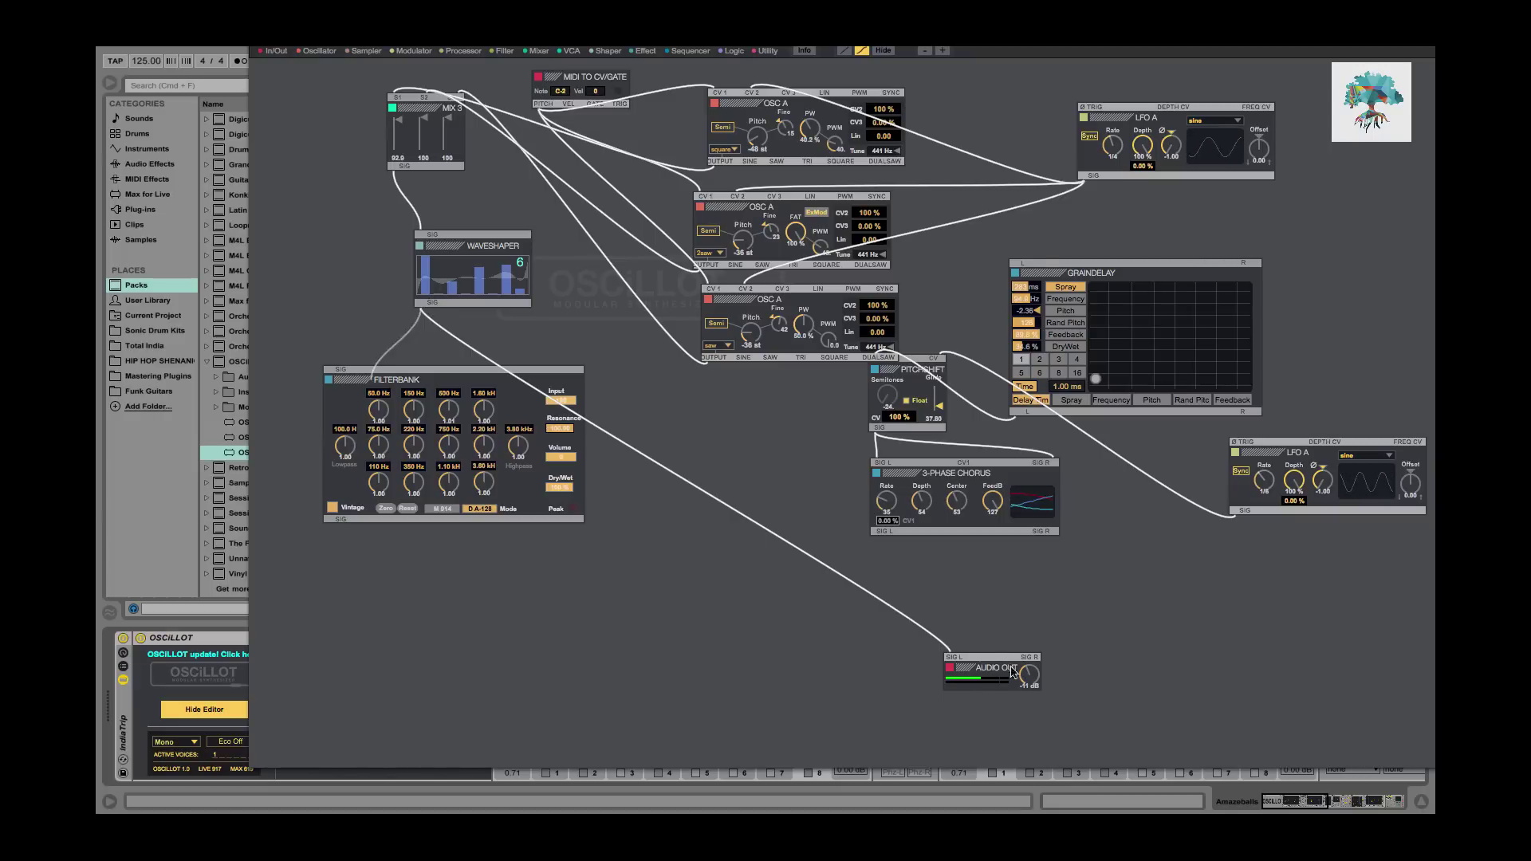
left_click(953, 659)
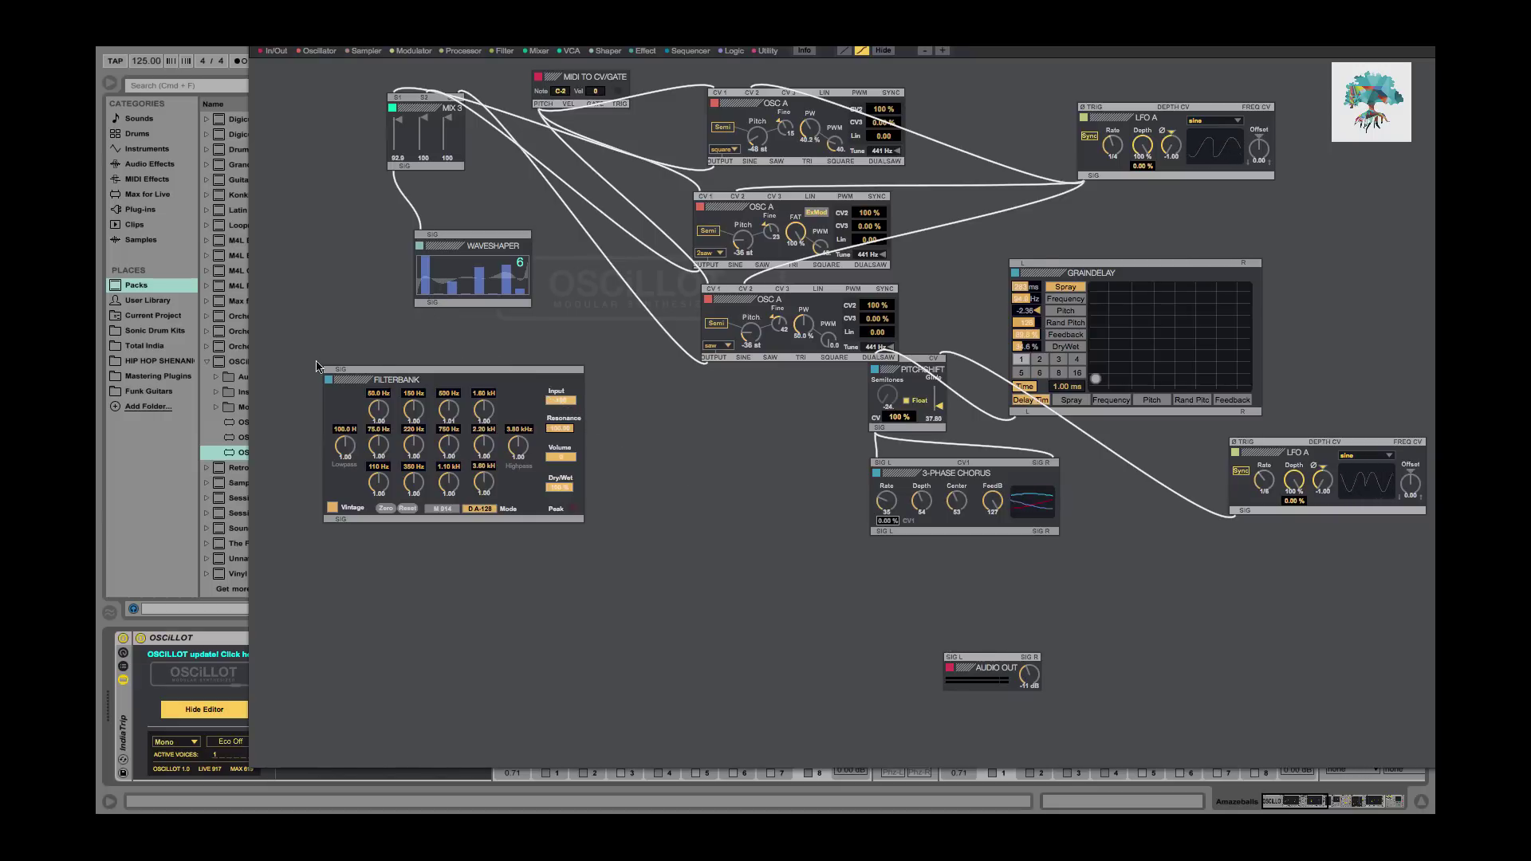
left_click_drag(431, 303, 341, 391)
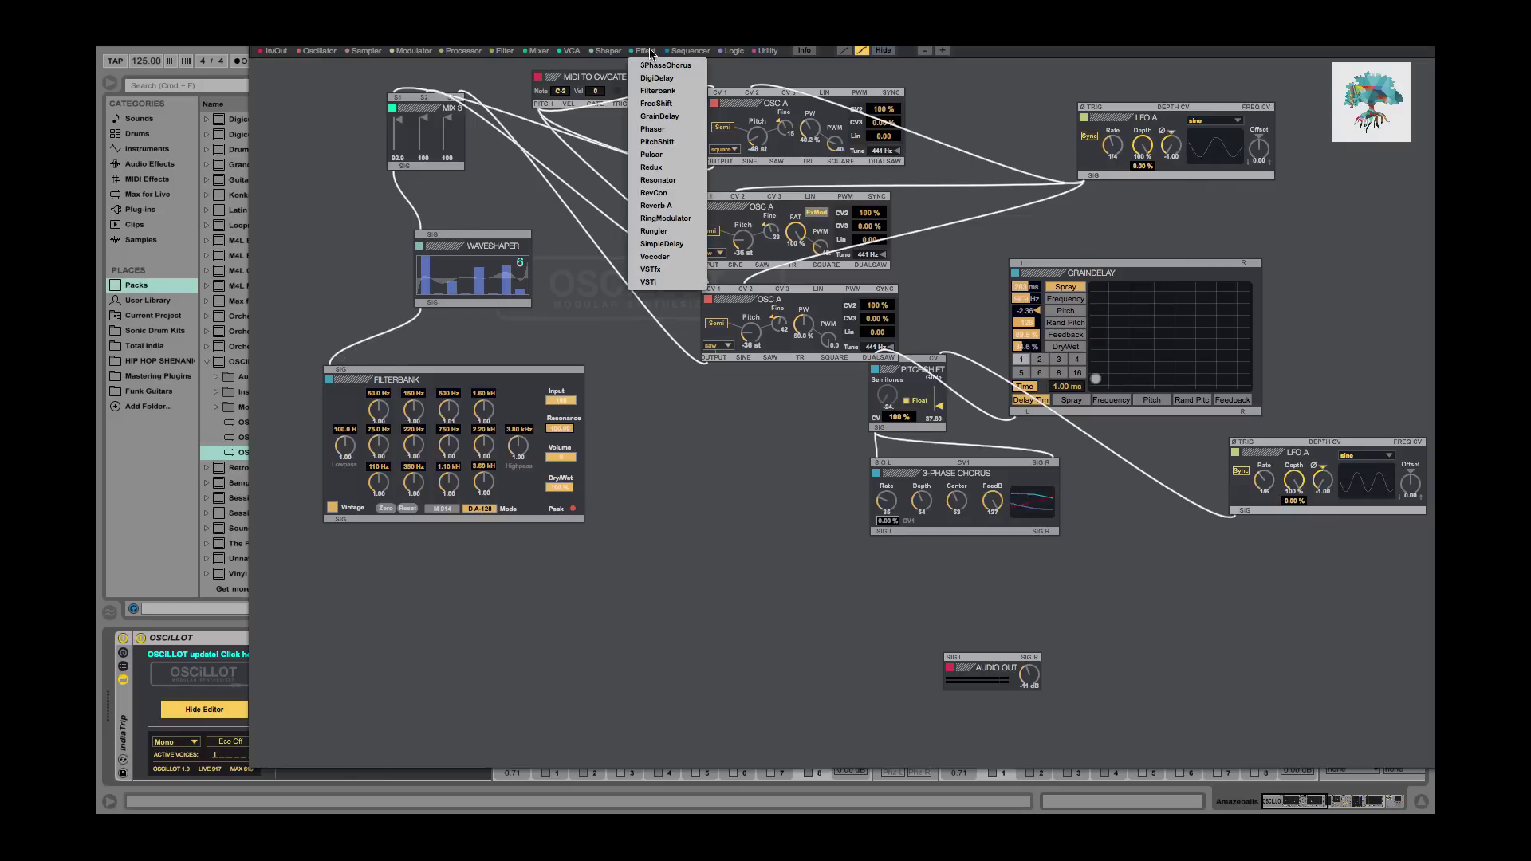
Patch the Filterbank's output into both the left and right inputs of Audio Out.
left_click(672, 92)
left_click_drag(342, 520, 947, 656)
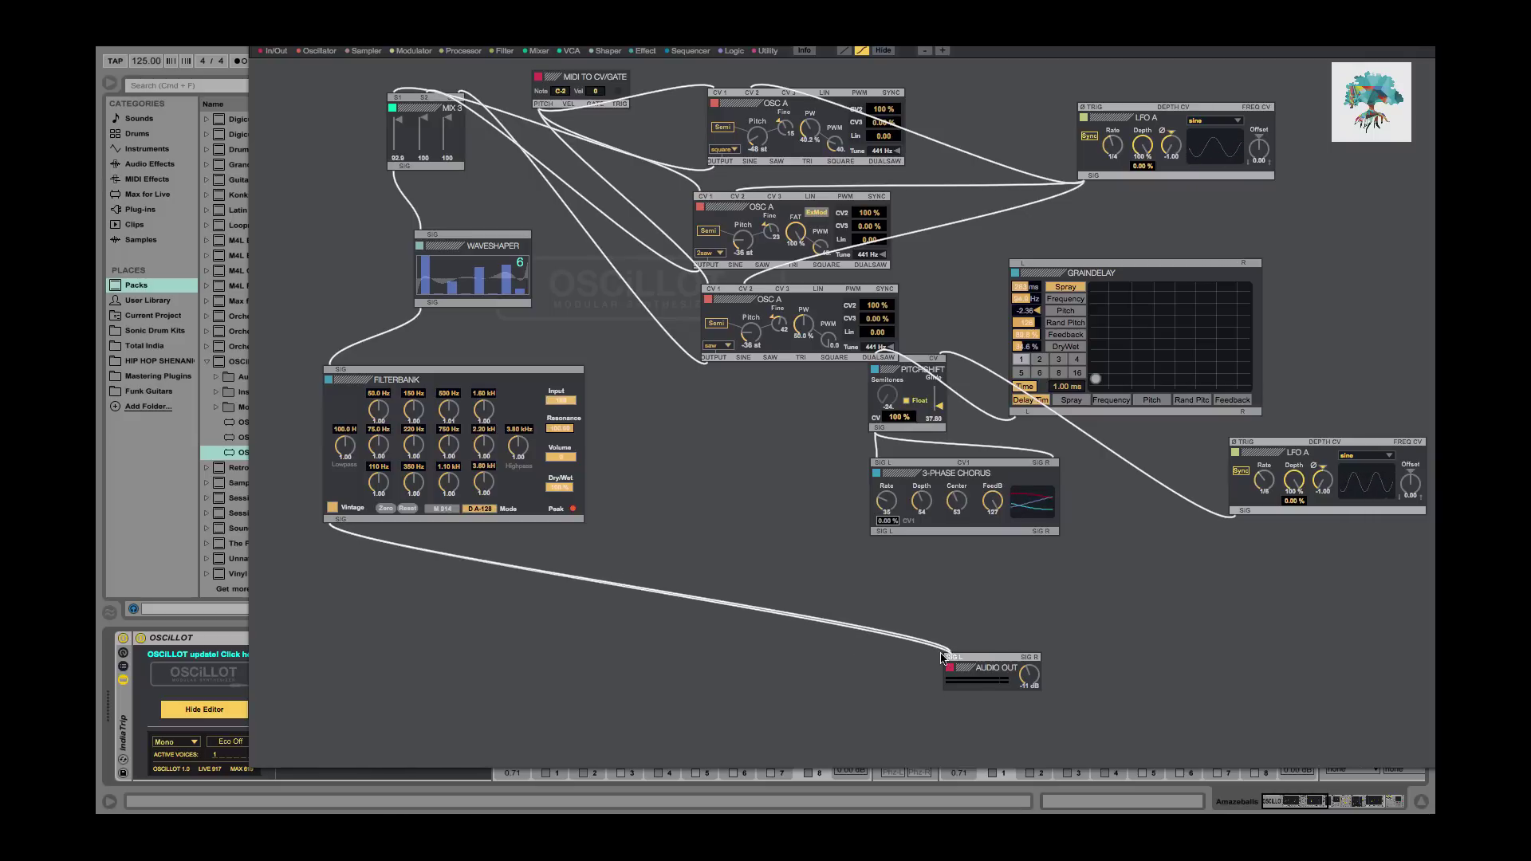
left_click_drag(336, 520, 1025, 660)
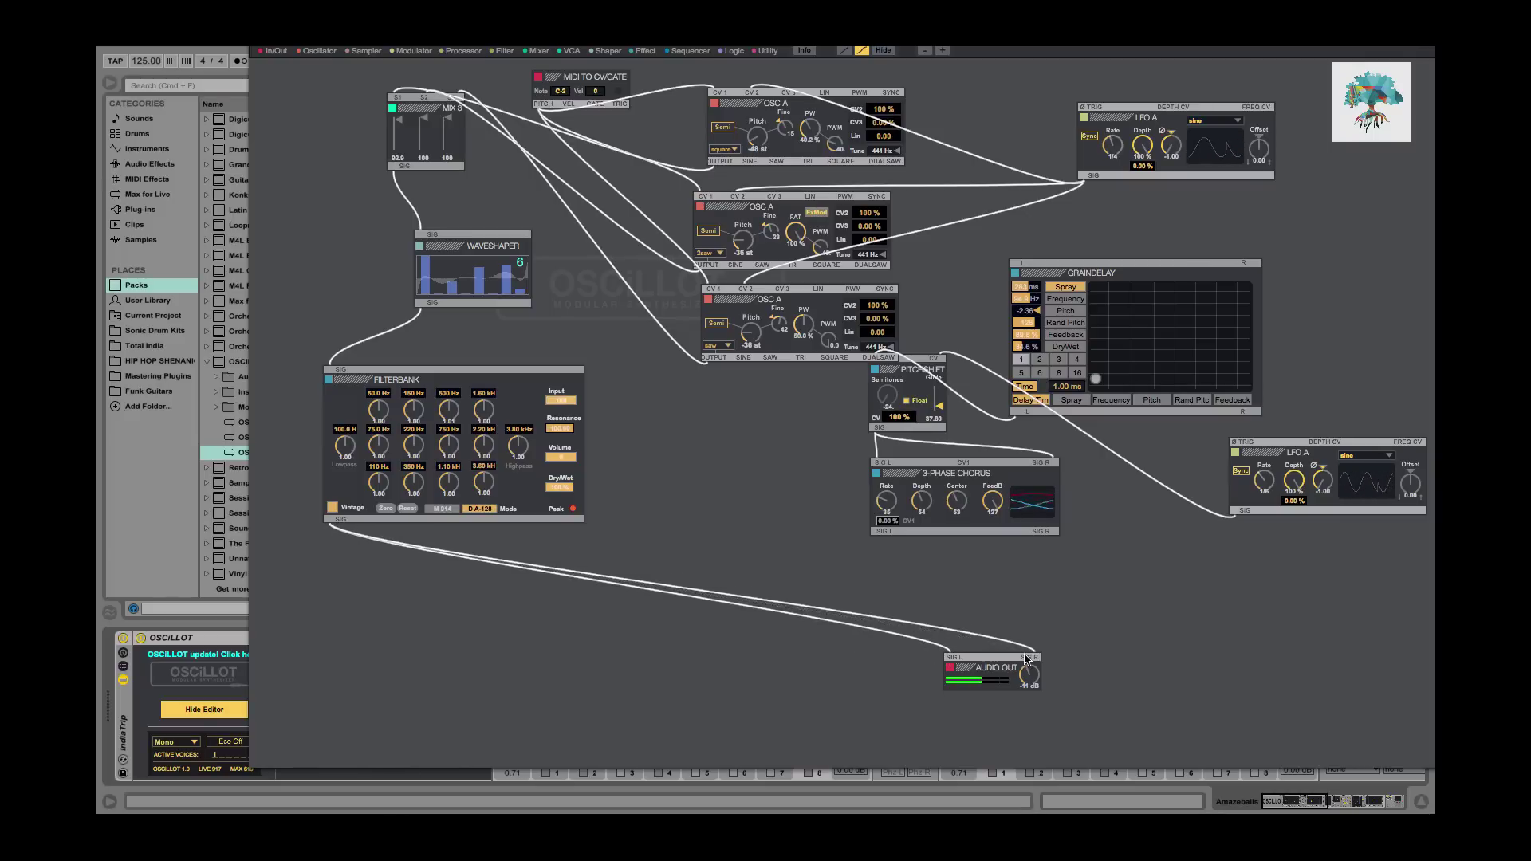
key("XF86AudioRaiseVolume")
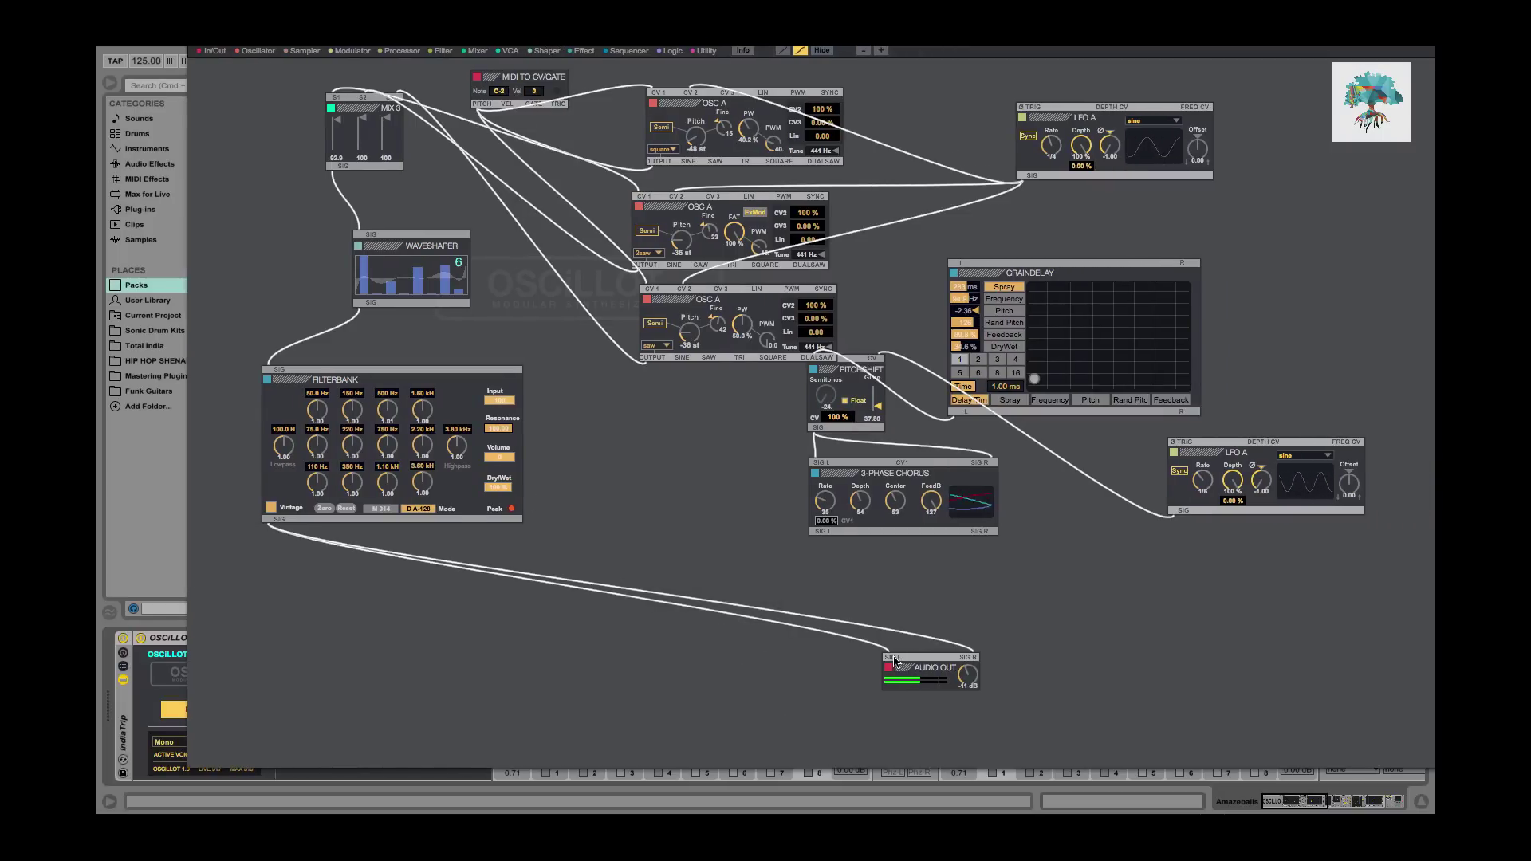
Disconnect the Filterbank from Audio Out and patch its output back into GrainDelay's left and right inputs.
left_click(381, 518)
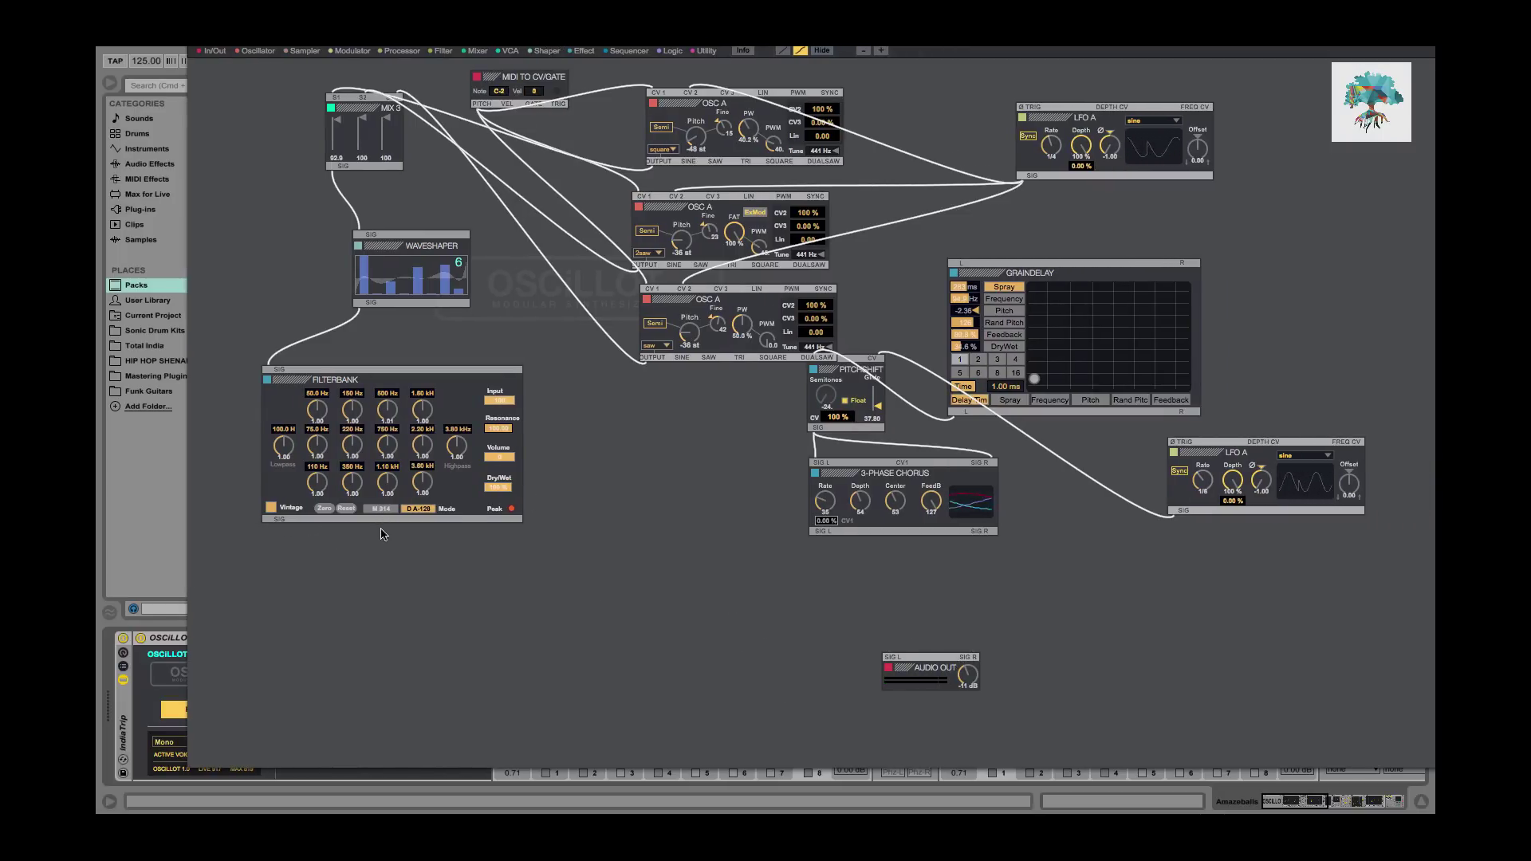
left_click_drag(283, 524, 962, 270)
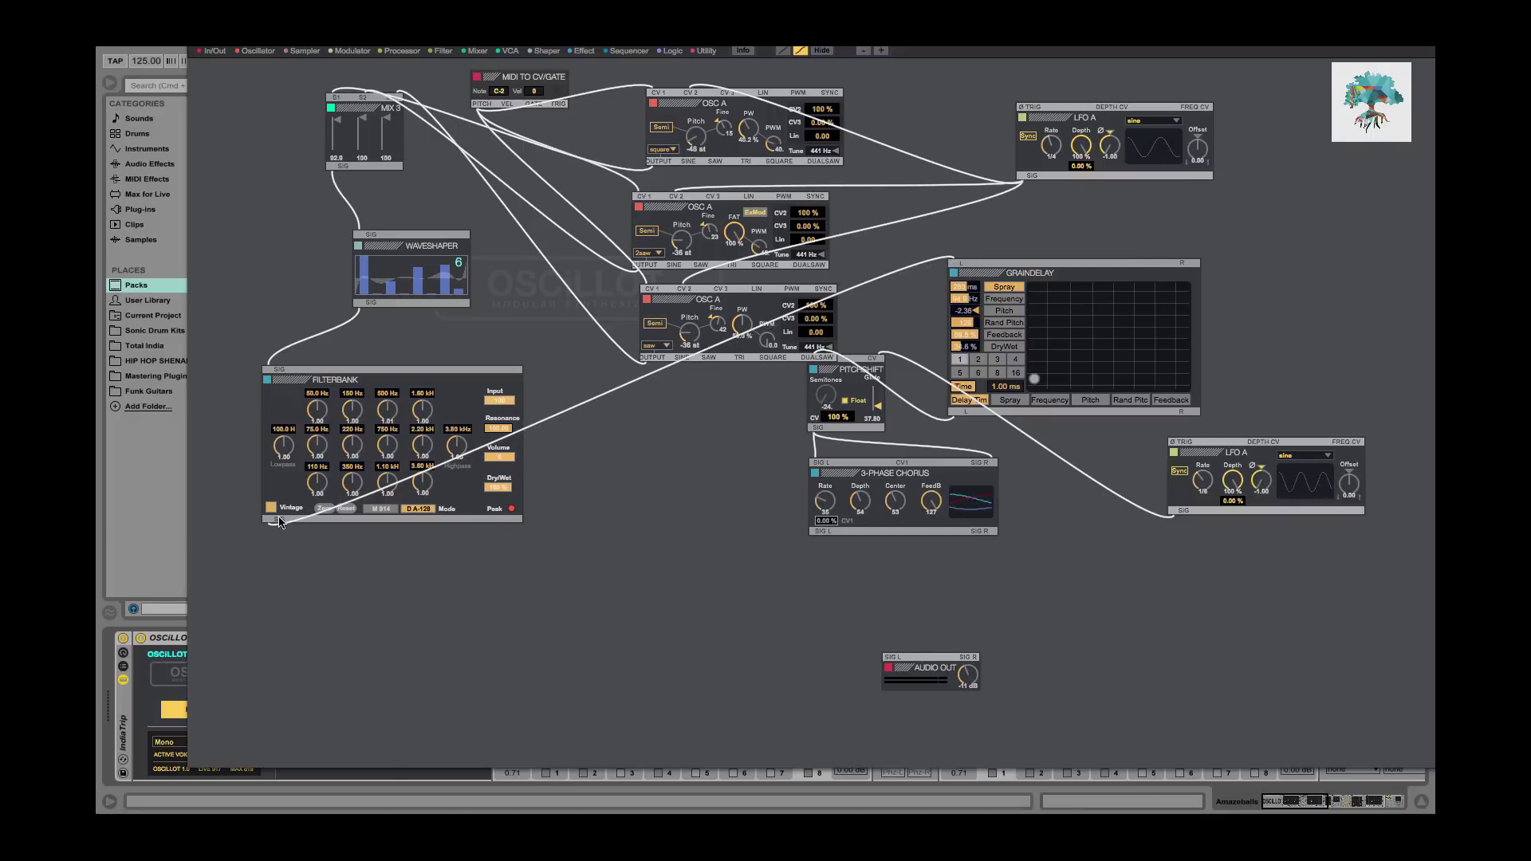
left_click_drag(283, 523, 1184, 265)
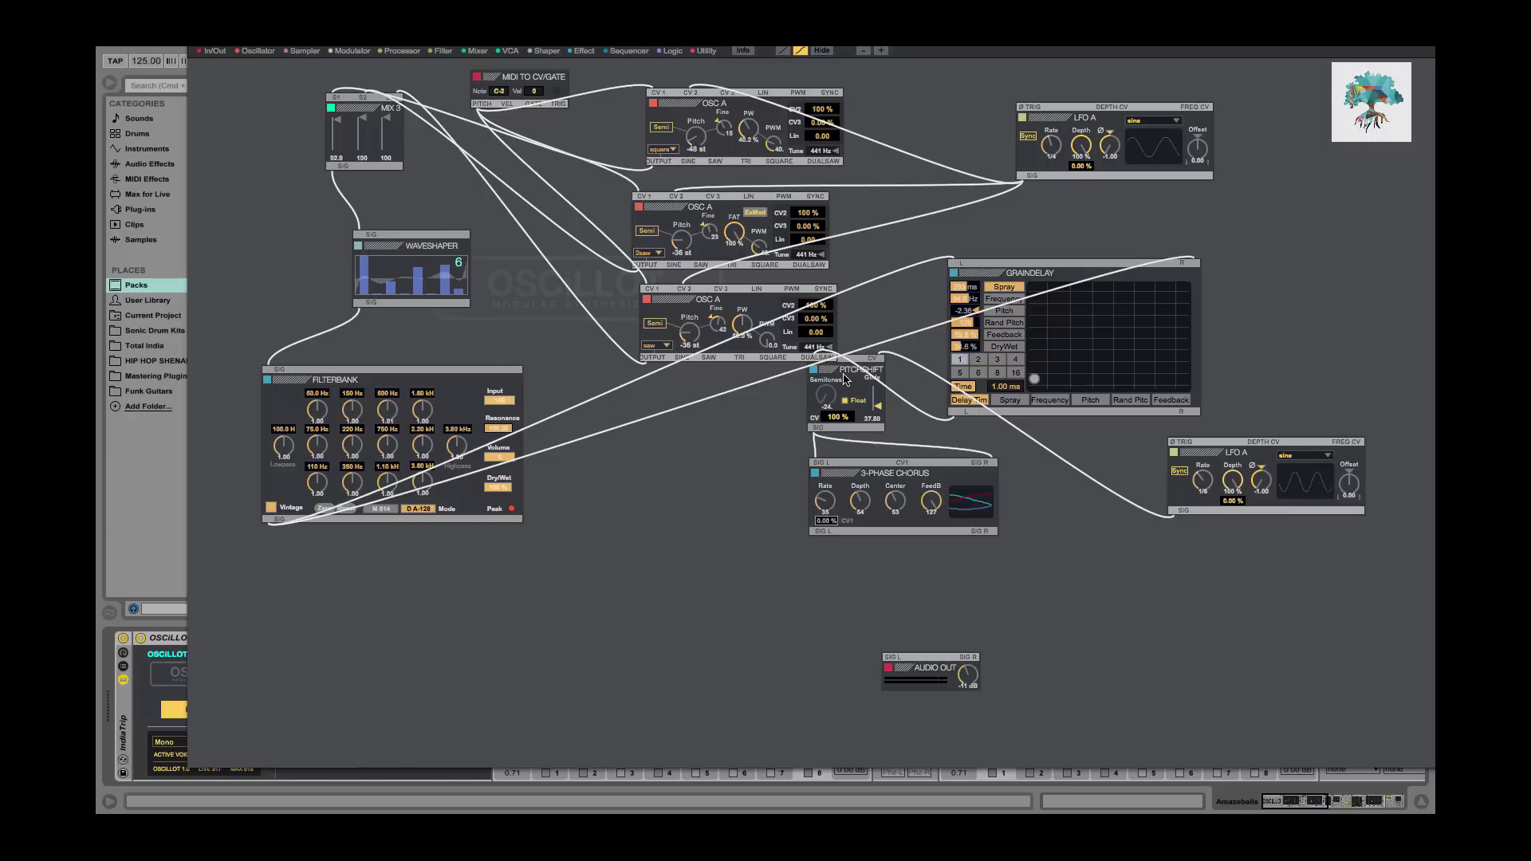
Move the 3-Phase Chorus below the Filterbank and the PitchShift down into the open space above Audio Out.
left_click_drag(845, 472, 565, 562)
left_click_drag(823, 371, 848, 520)
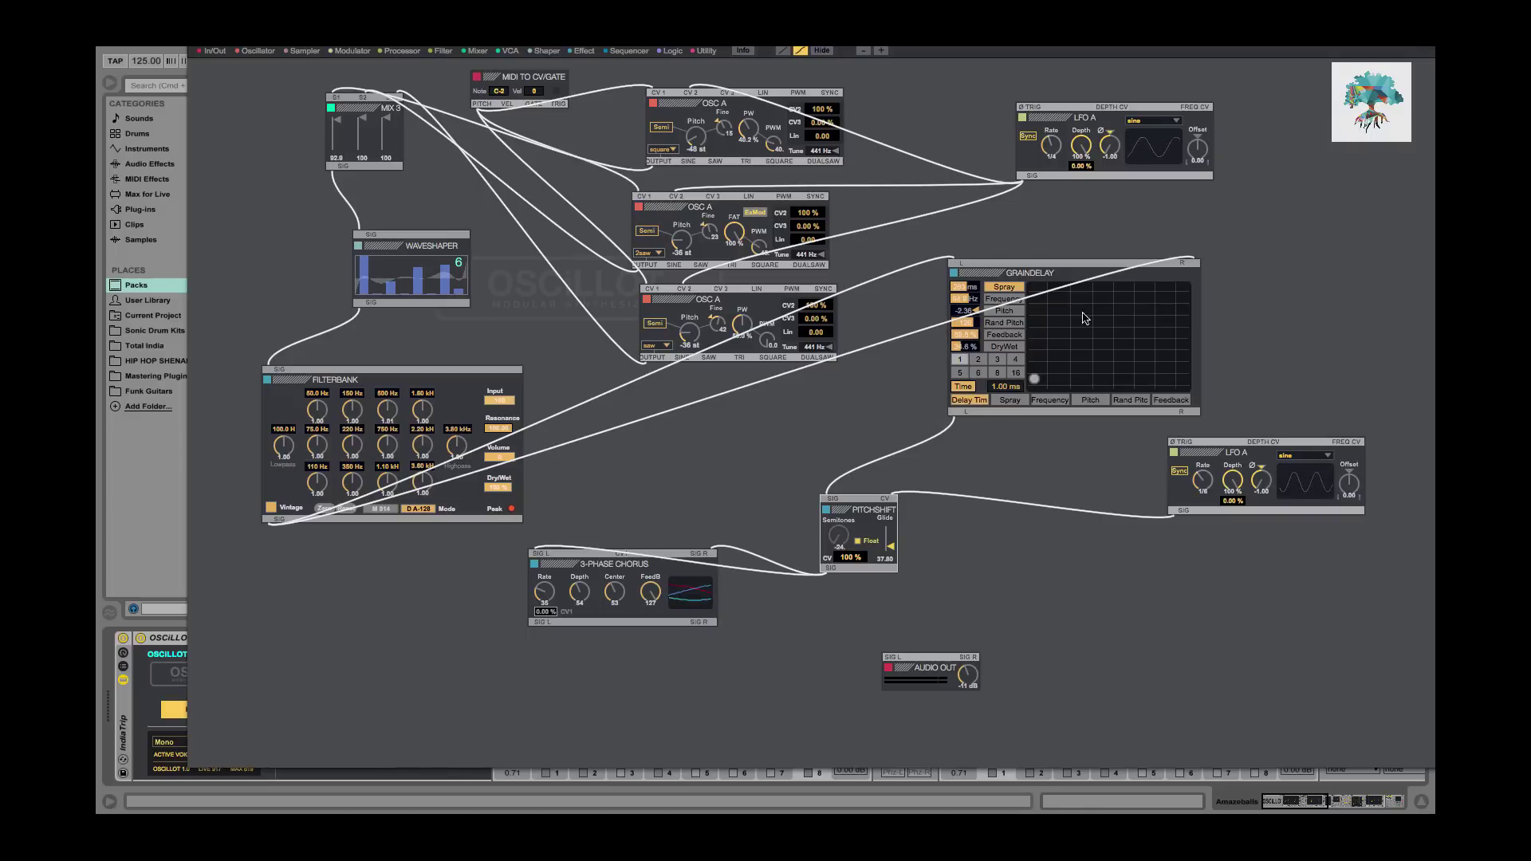
Try GrainDelay's left and right outputs directly in Audio Out, and return the left output to PitchShift's signal input.
left_click(833, 500)
key("Delete")
left_click_drag(962, 414, 891, 658)
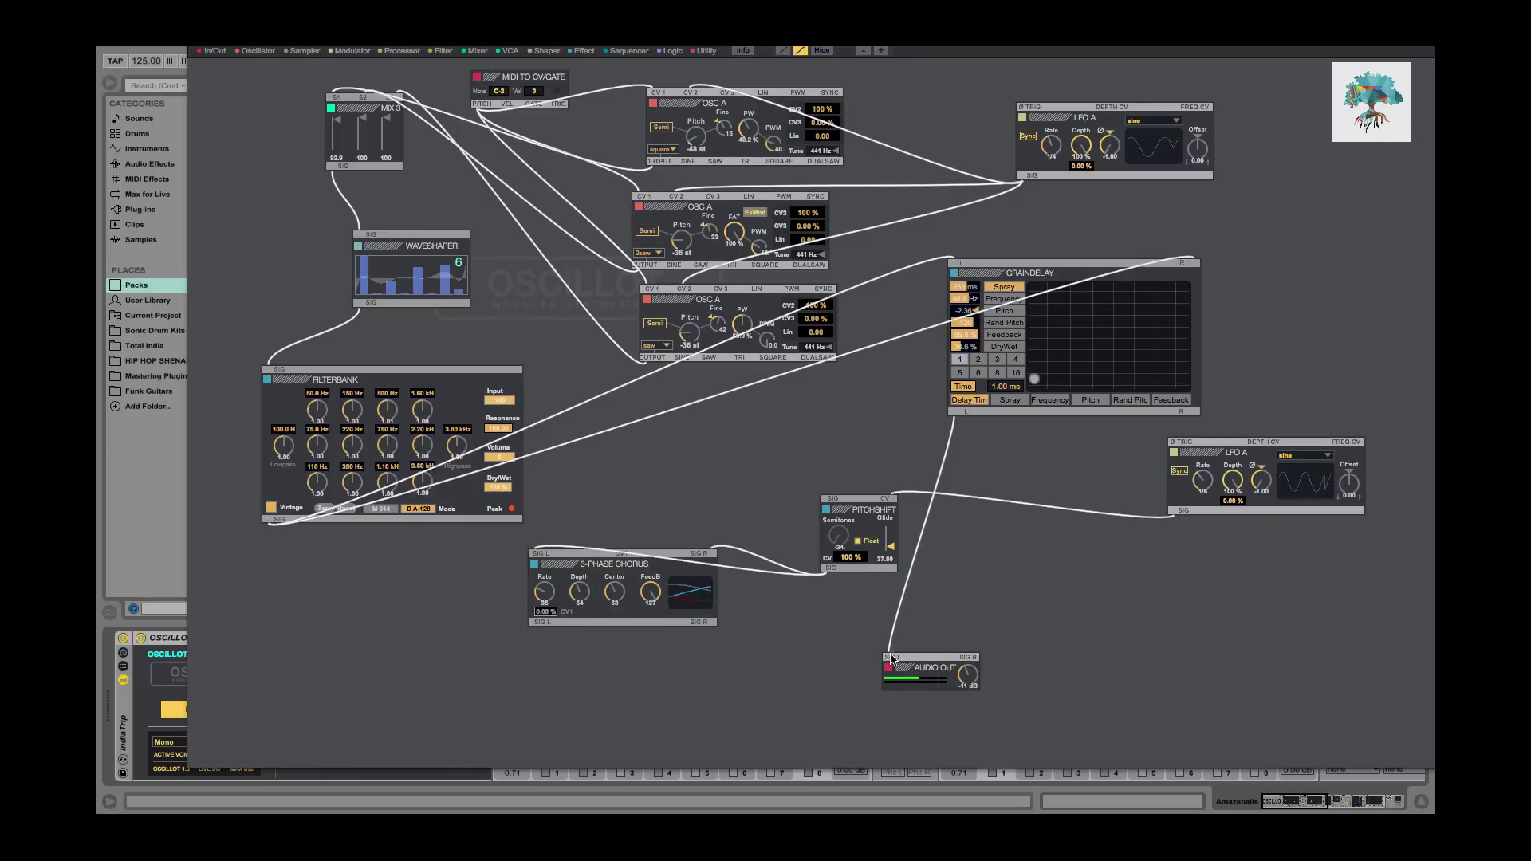
left_click_drag(1181, 415, 968, 662)
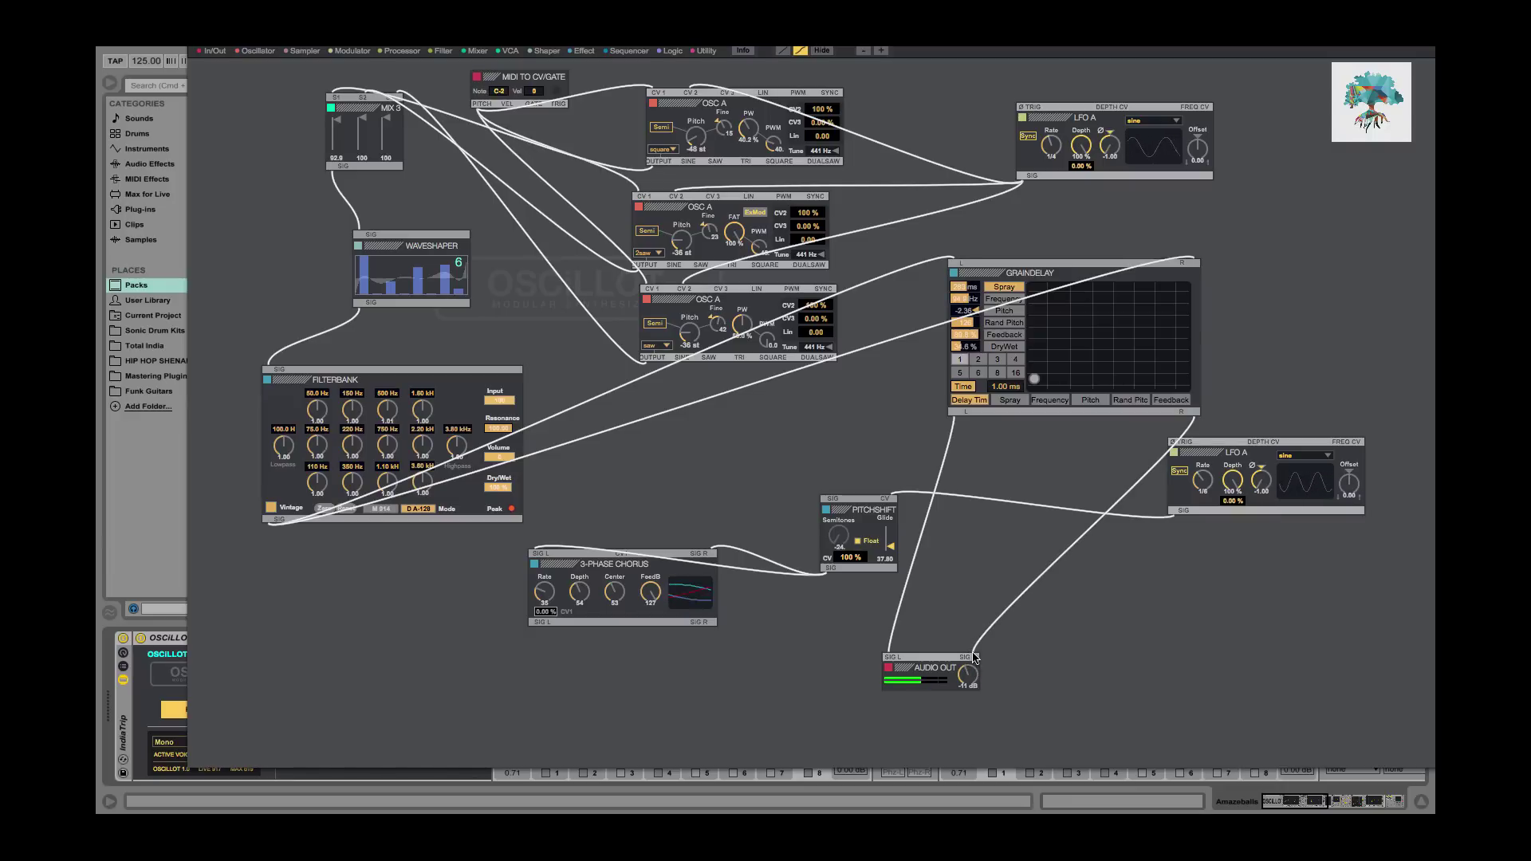
left_click_drag(968, 657, 1034, 596)
left_click_drag(962, 414, 834, 500)
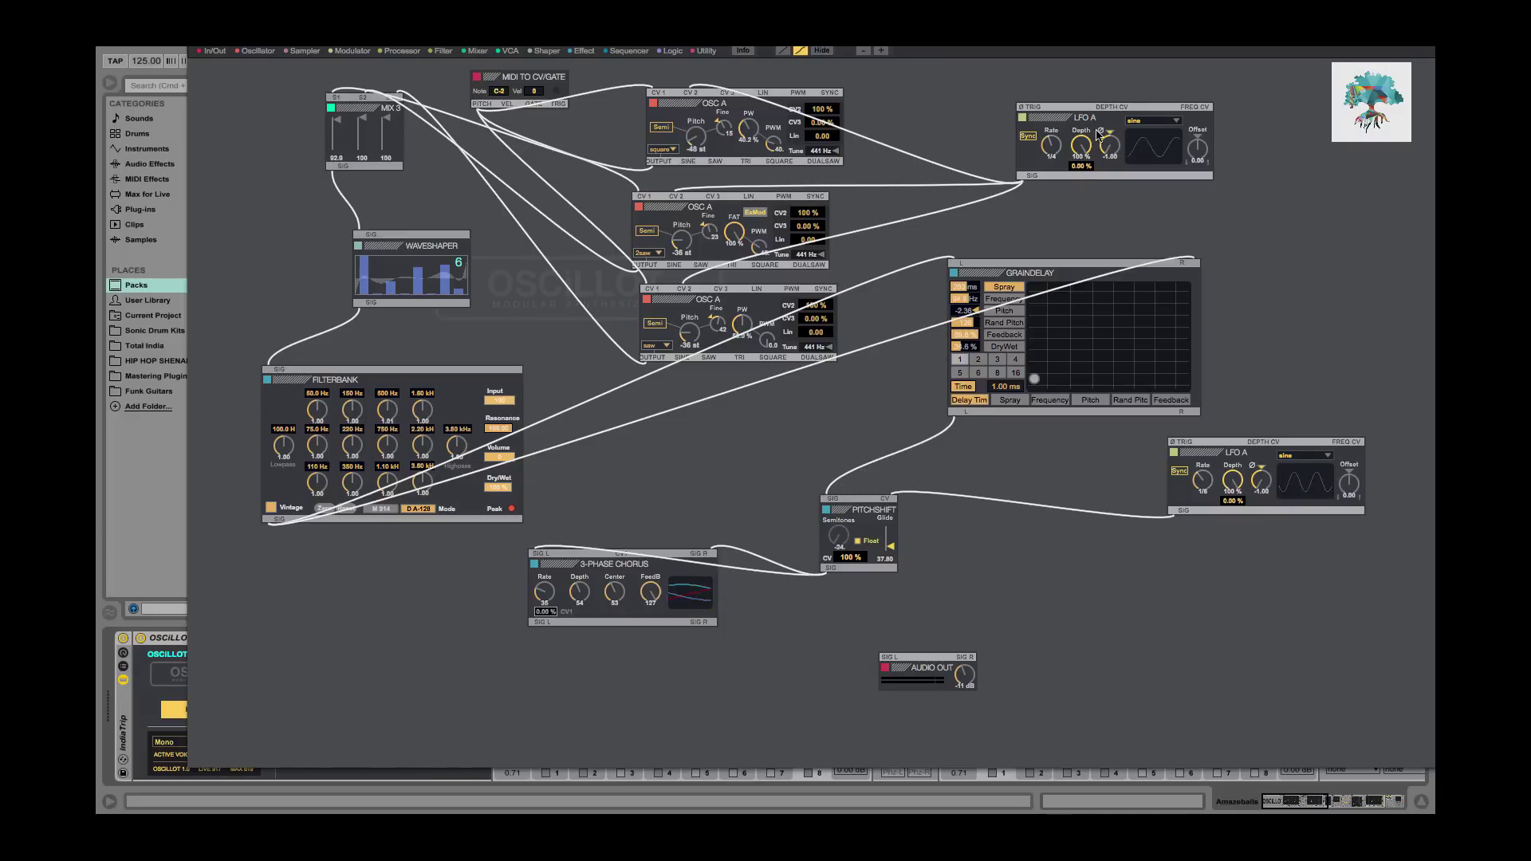
left_click(341, 51)
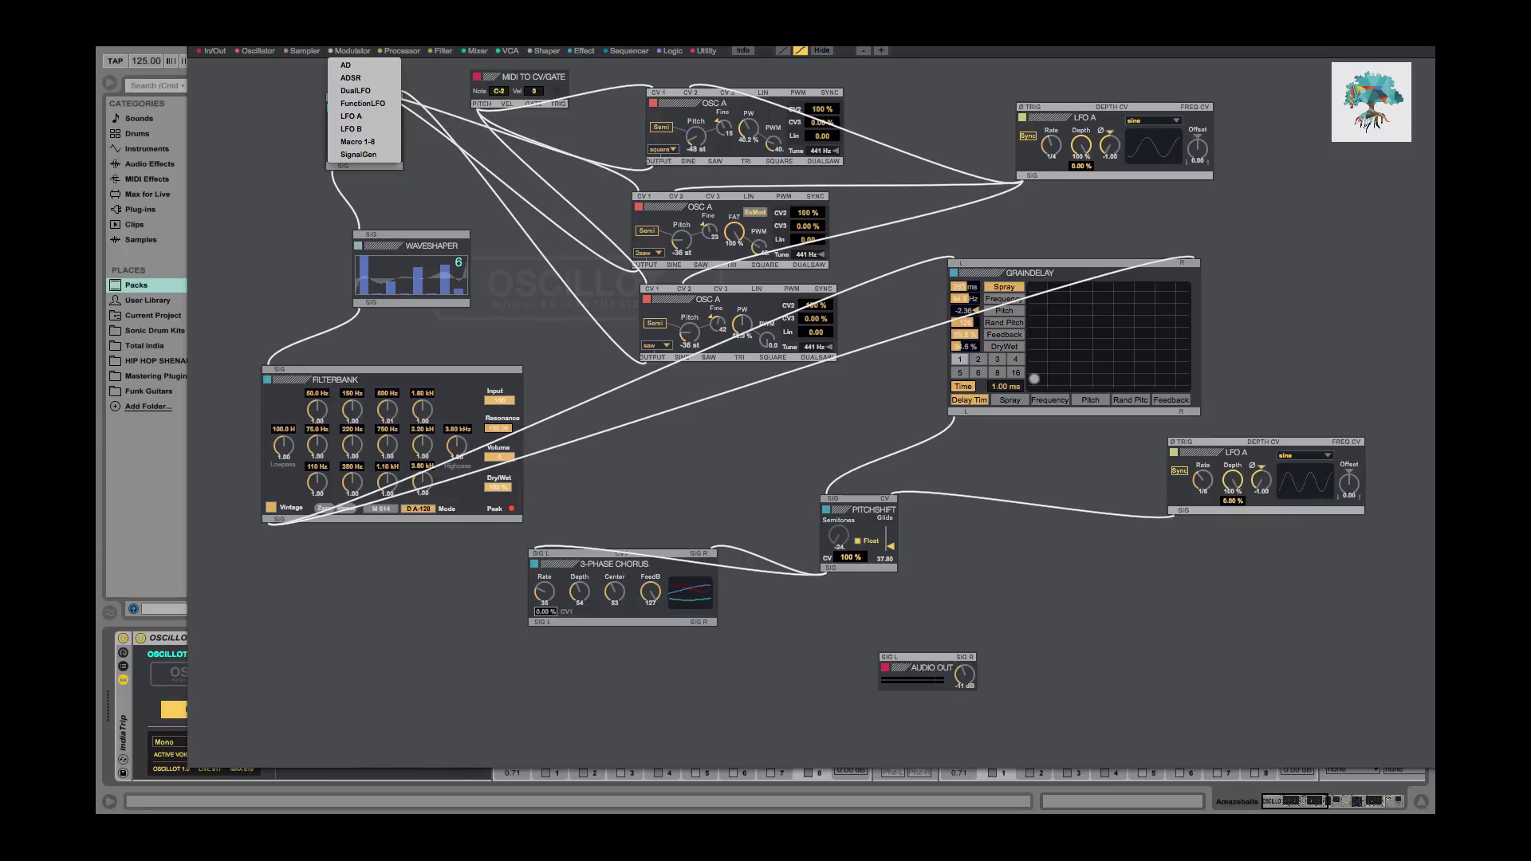
left_click(259, 52)
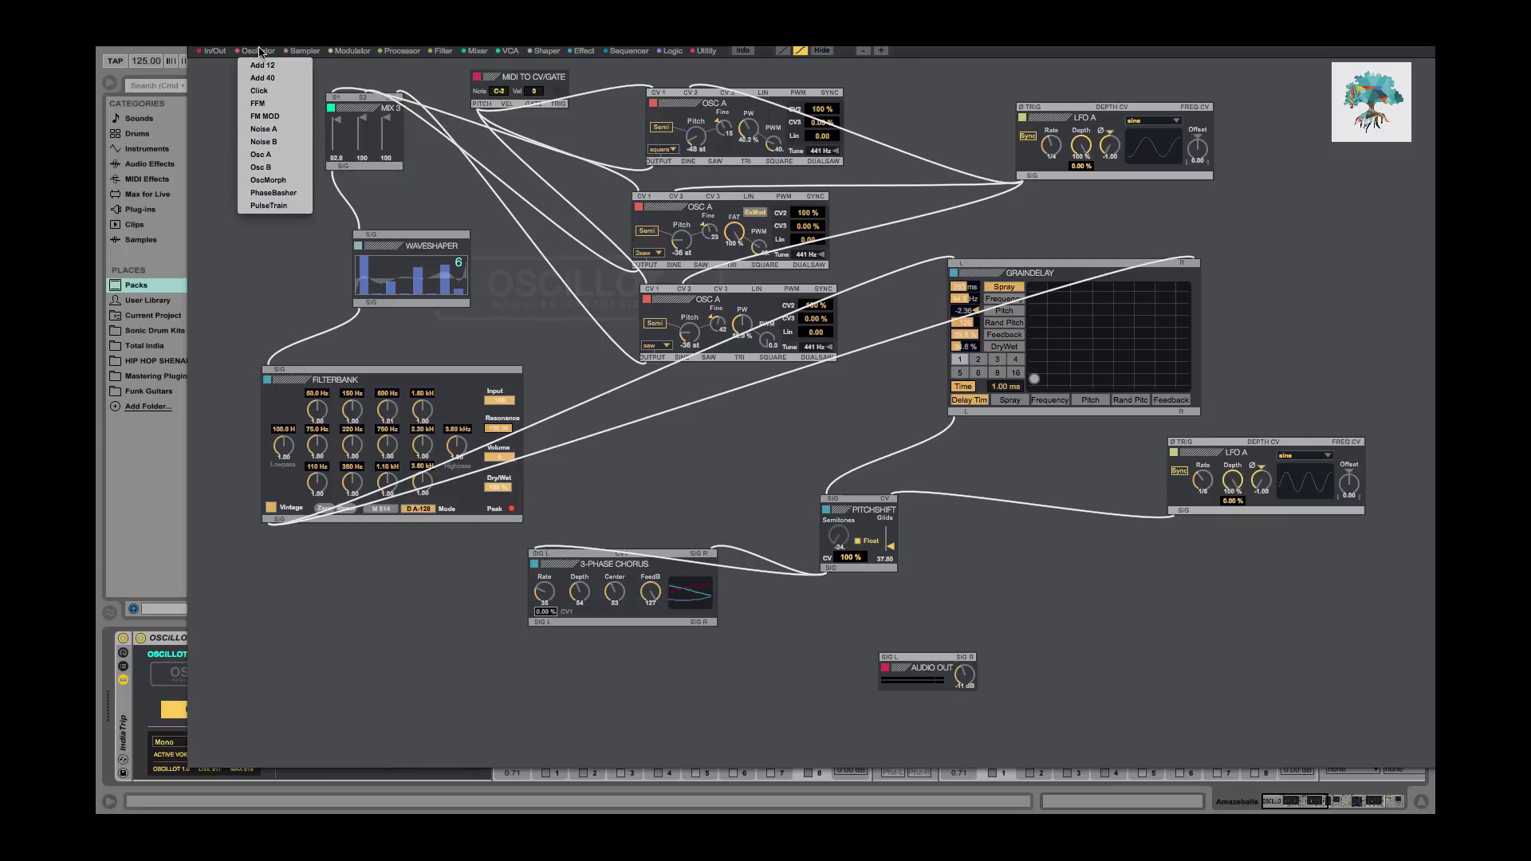
left_click(216, 105)
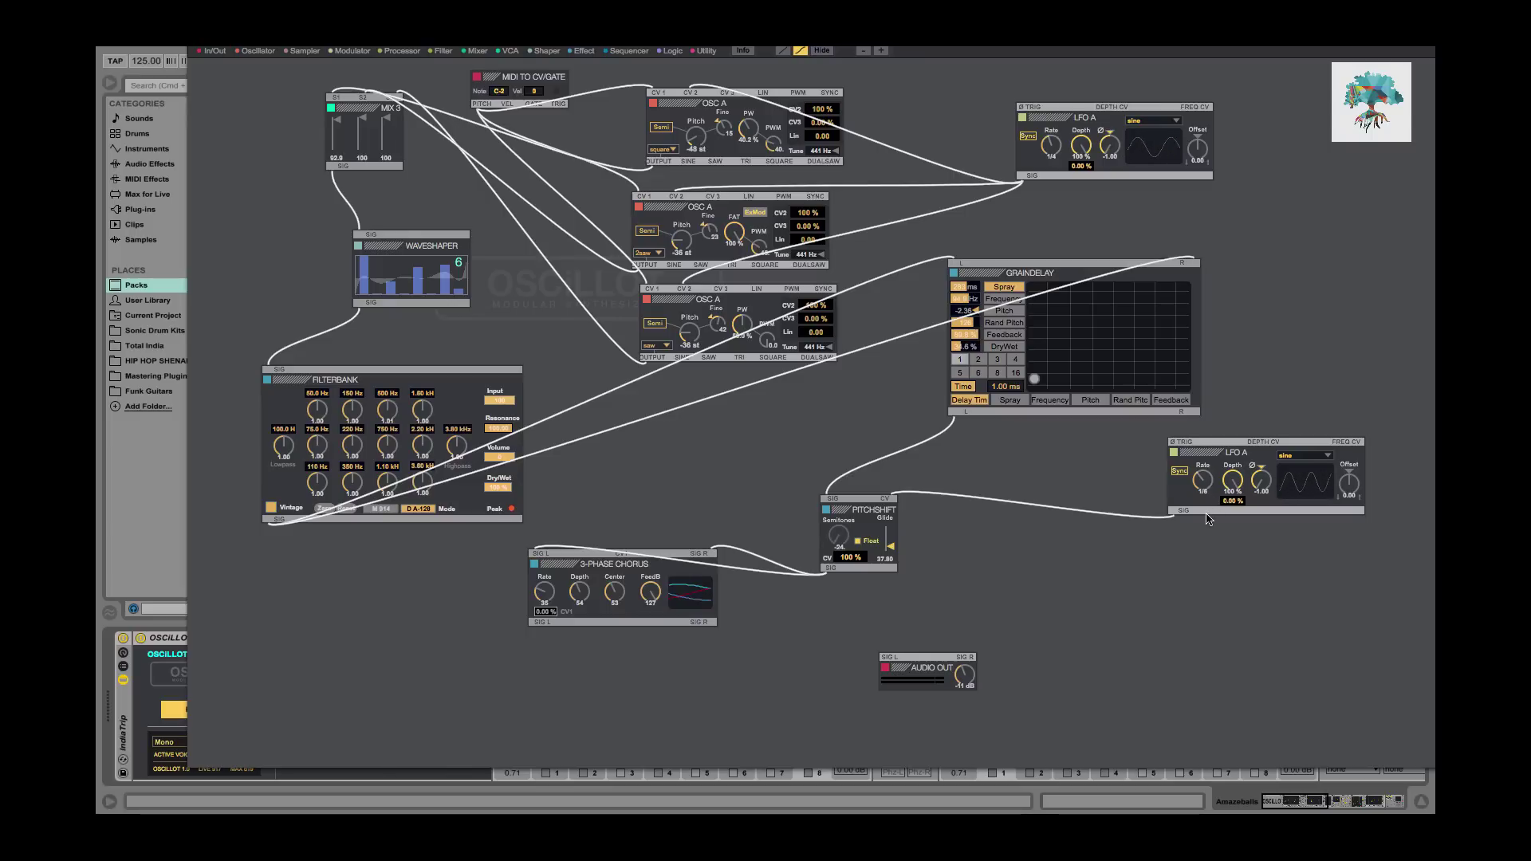
Move PitchShift slightly up, replugging the lower LFO A into its CV input, and disconnect its output from both 3-Phase Chorus inputs.
left_click_drag(851, 512, 861, 485)
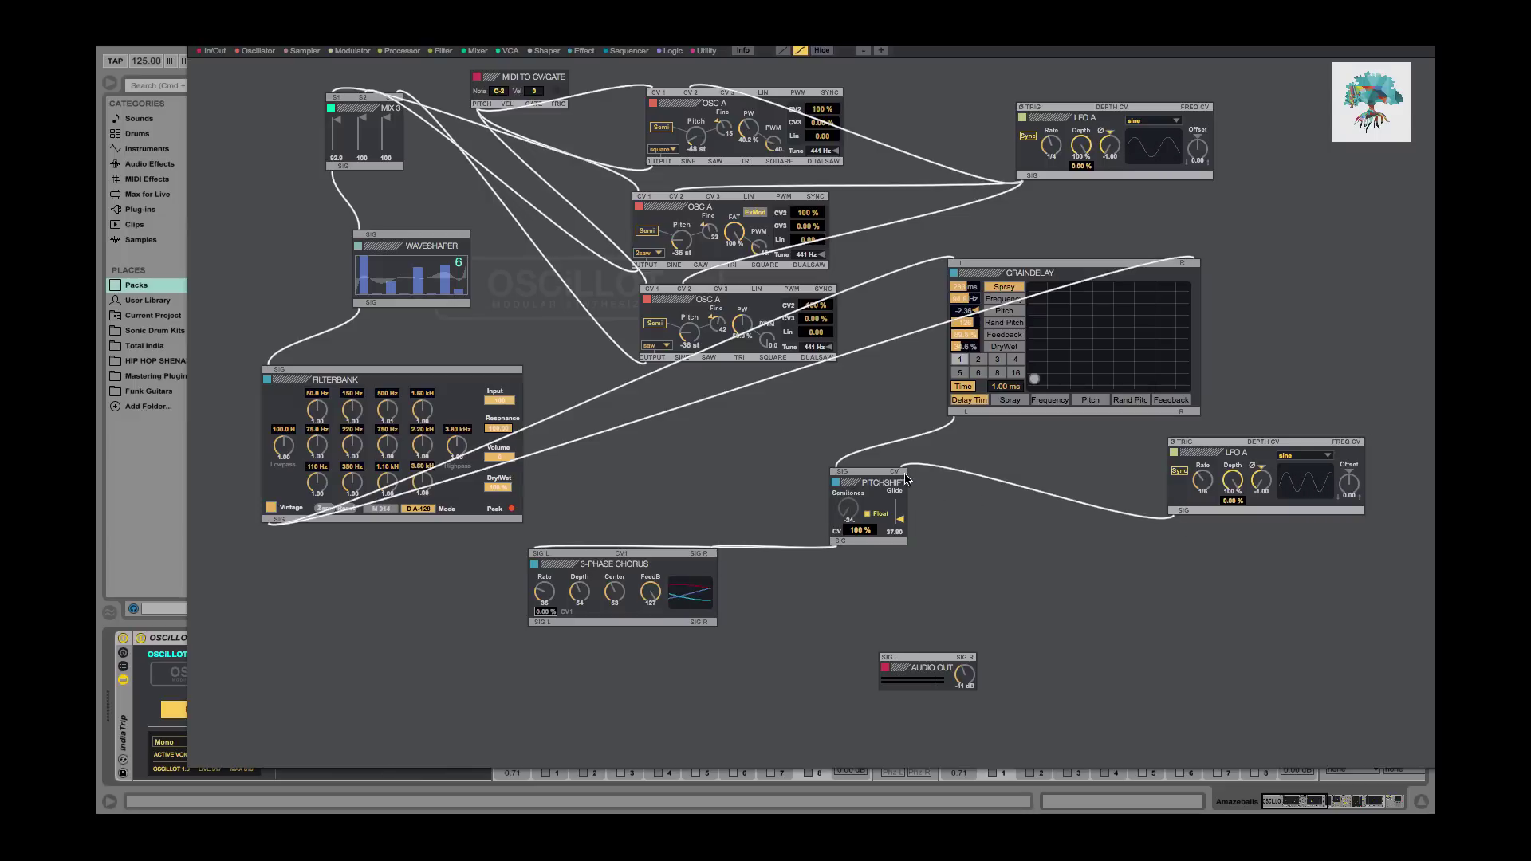
left_click_drag(898, 471, 928, 489)
left_click_drag(1175, 513, 897, 469)
left_click_drag(540, 554, 708, 557)
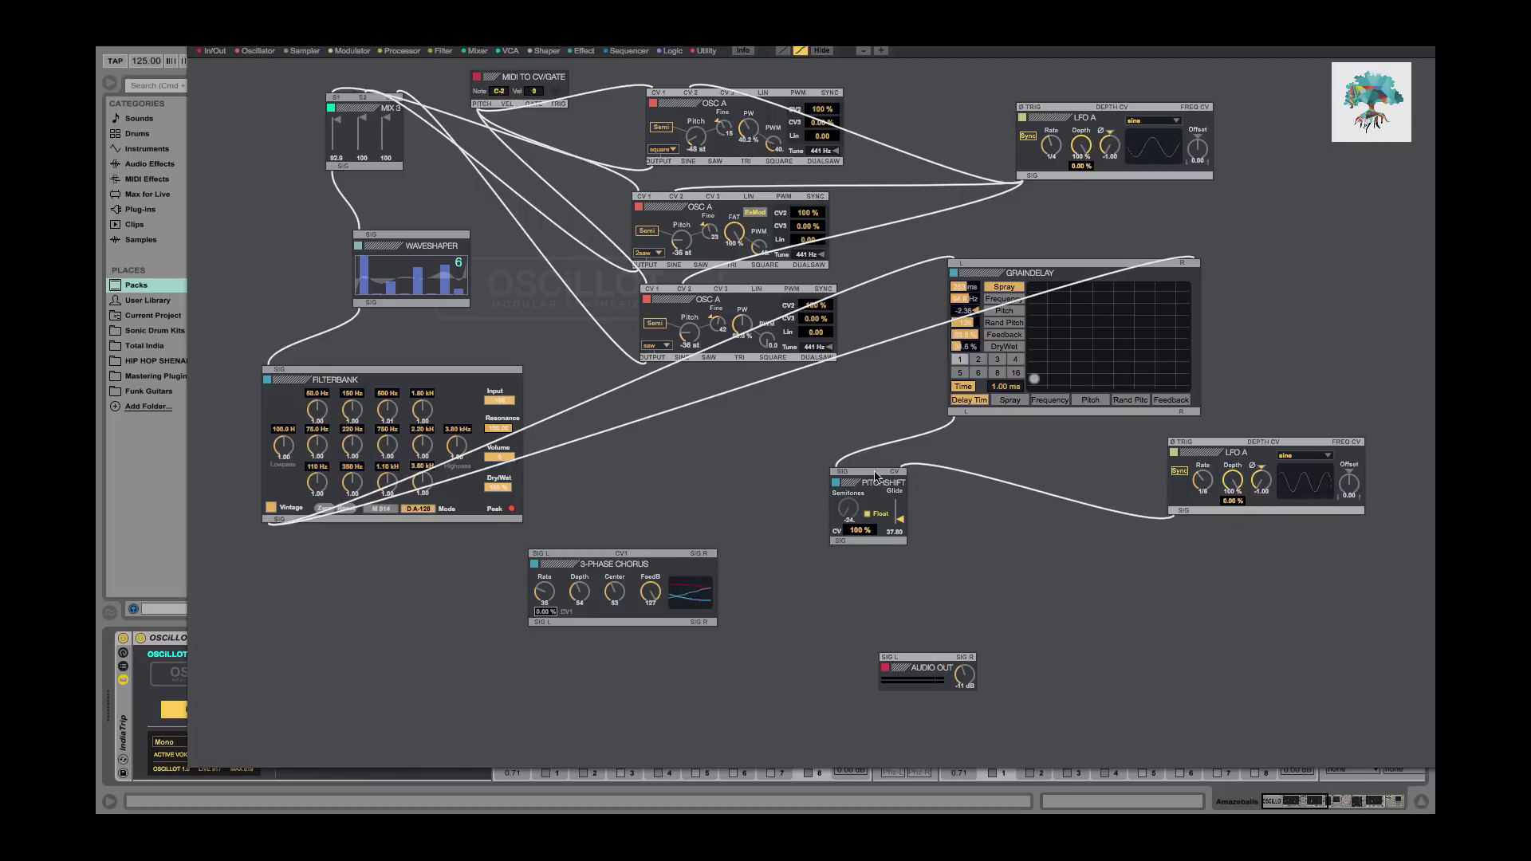
Try GrainDelay's left output directly in Audio Out's left input, and patch it back into PitchShift.
left_click(843, 472)
left_click_drag(967, 414, 888, 656)
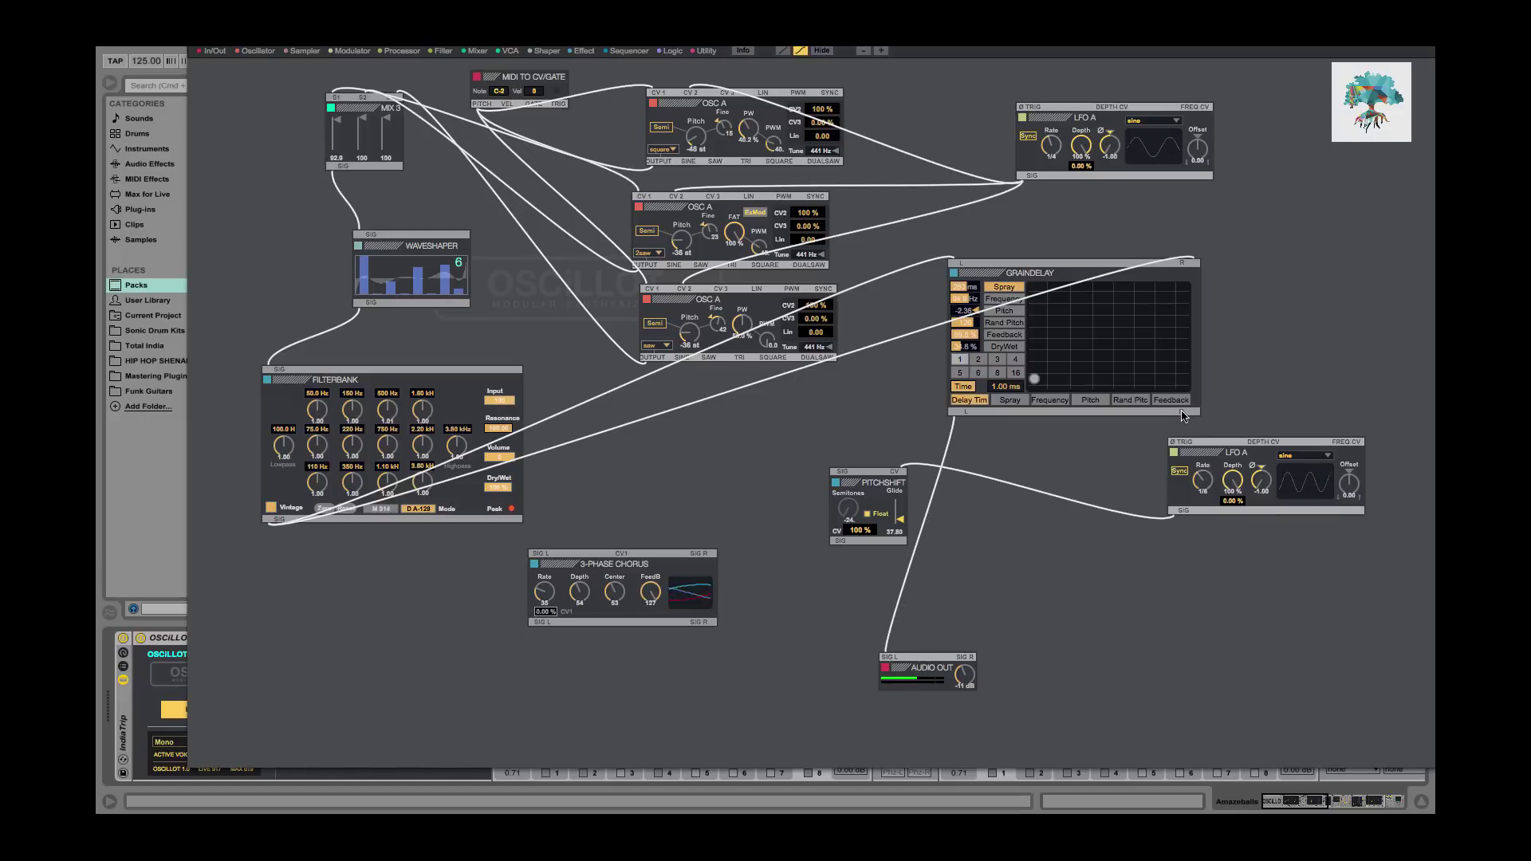
left_click(894, 662)
left_click_drag(966, 413, 840, 471)
Patch PitchShift's output into both the left and right inputs of Audio Out.
left_click_drag(841, 542, 893, 662)
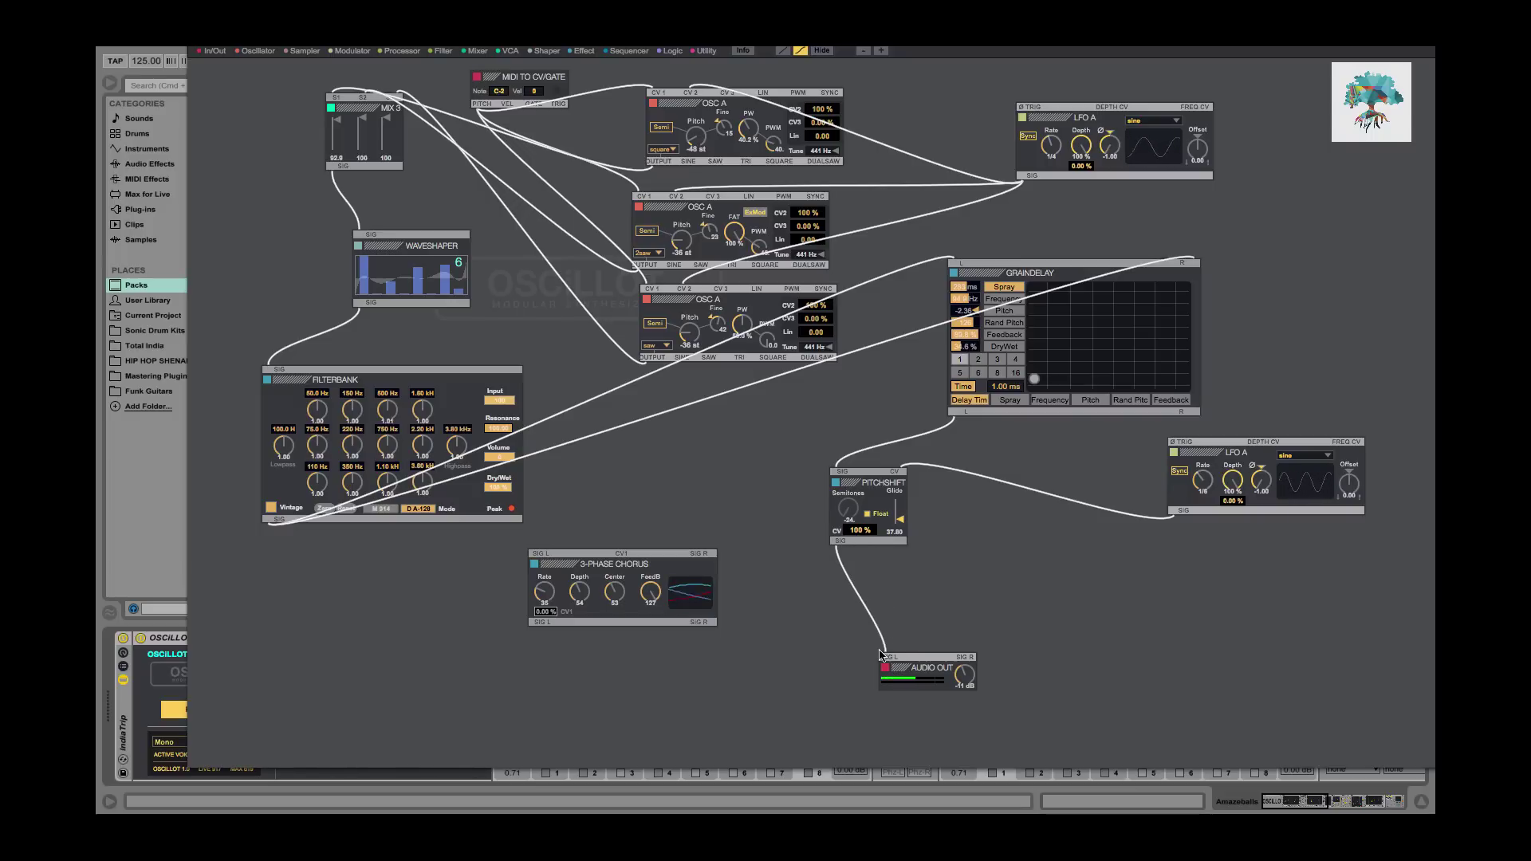
left_click_drag(841, 543, 964, 668)
left_click_drag(841, 544, 965, 668)
left_click_drag(842, 545, 966, 661)
Disconnect PitchShift from Audio Out and route it through the 3-Phase Chorus into Audio Out's left and right inputs.
left_click(887, 658)
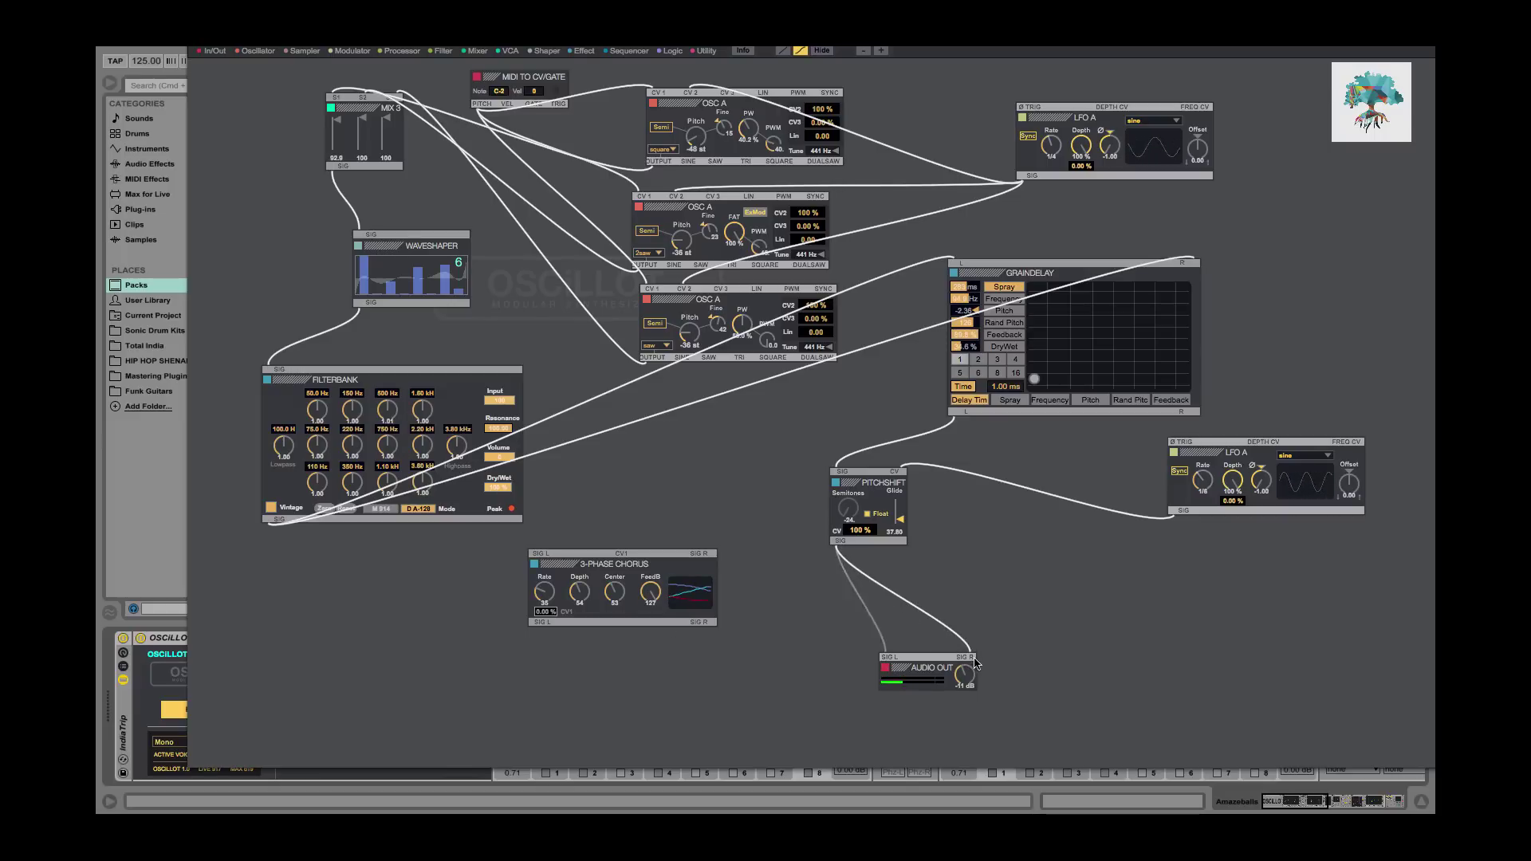
left_click(963, 657)
left_click_drag(843, 544, 646, 557)
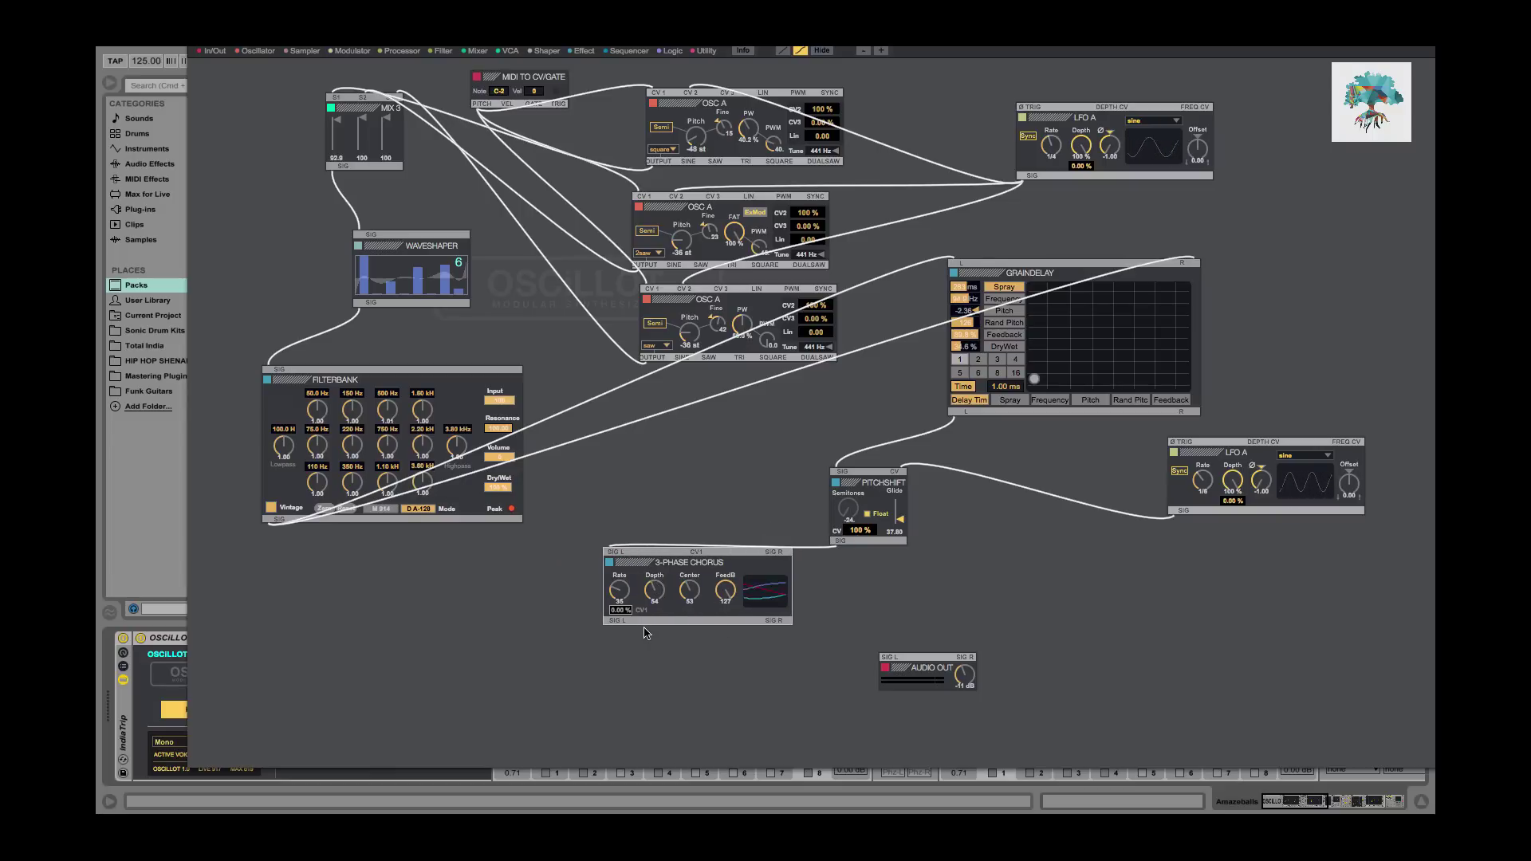
left_click_drag(618, 621, 887, 656)
left_click_drag(772, 624, 967, 657)
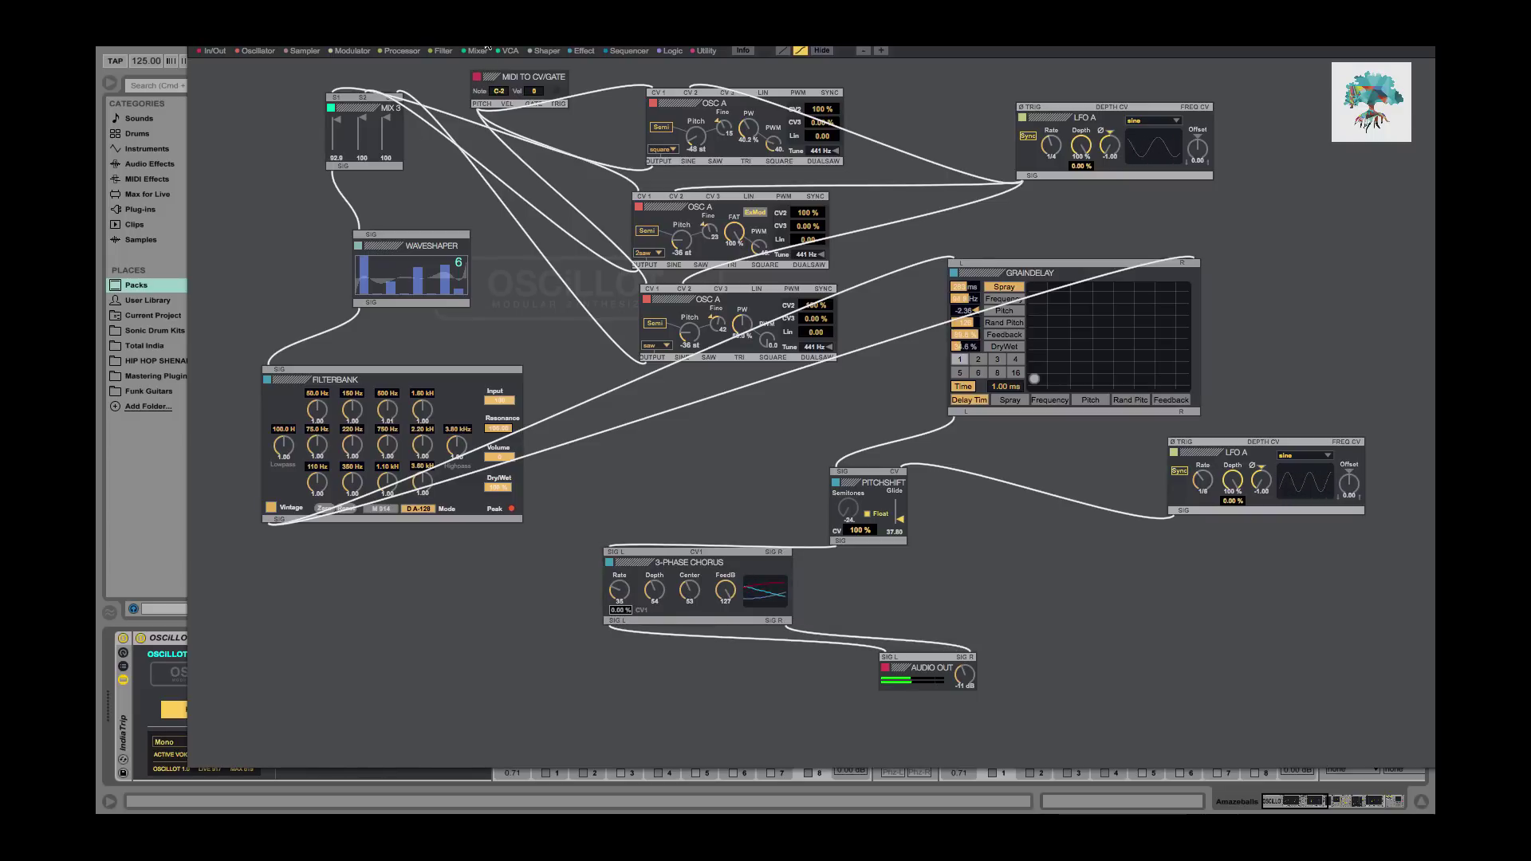
Hide the OSCILLOT editor, and turn on the first EQ Eight and the muted Amazeballs track.
left_click_drag(483, 59, 852, 62)
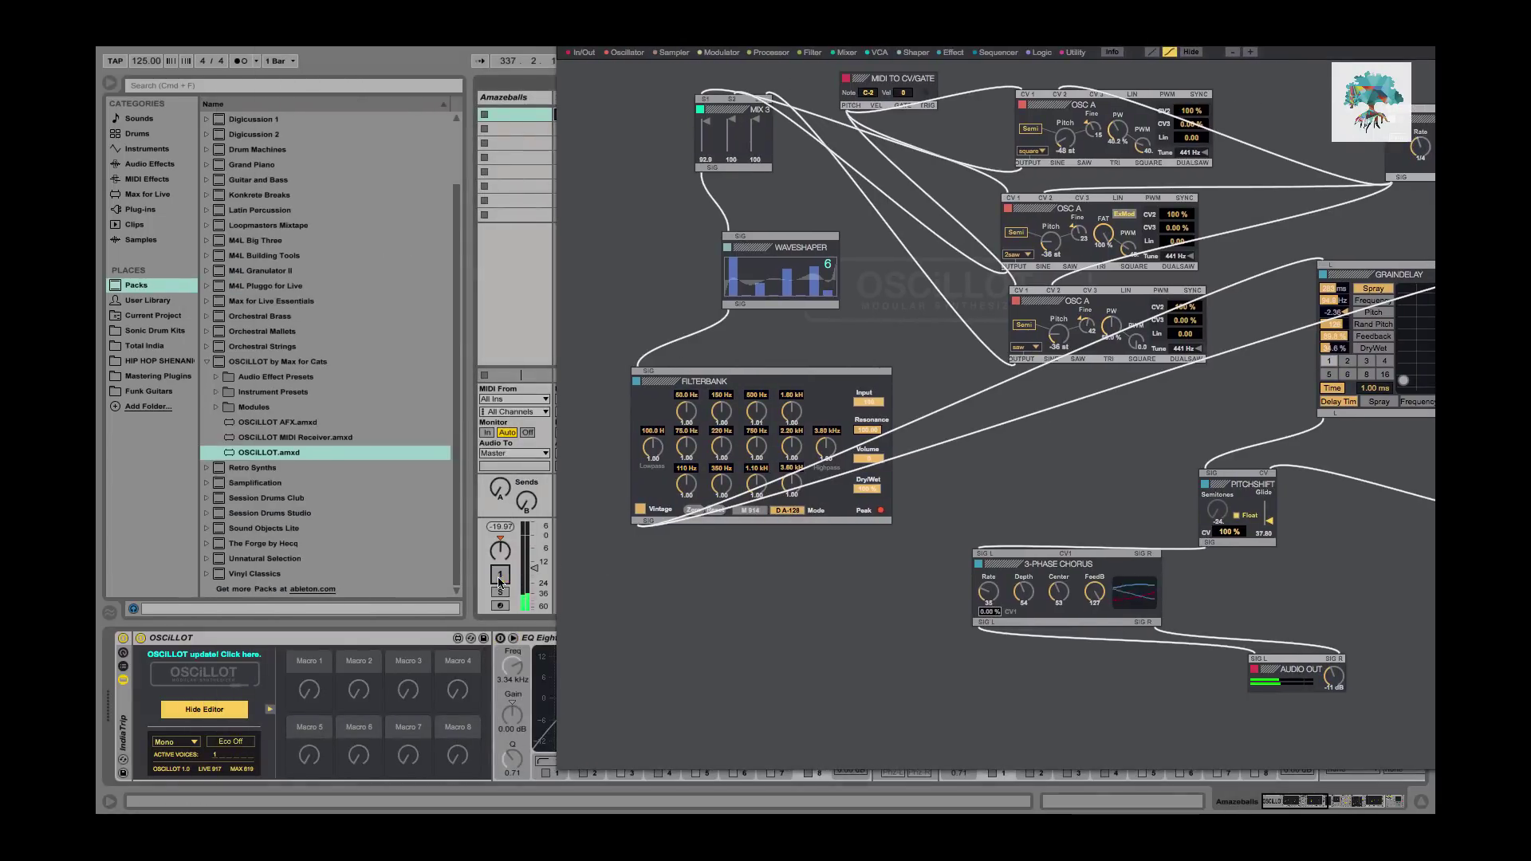
left_click(204, 708)
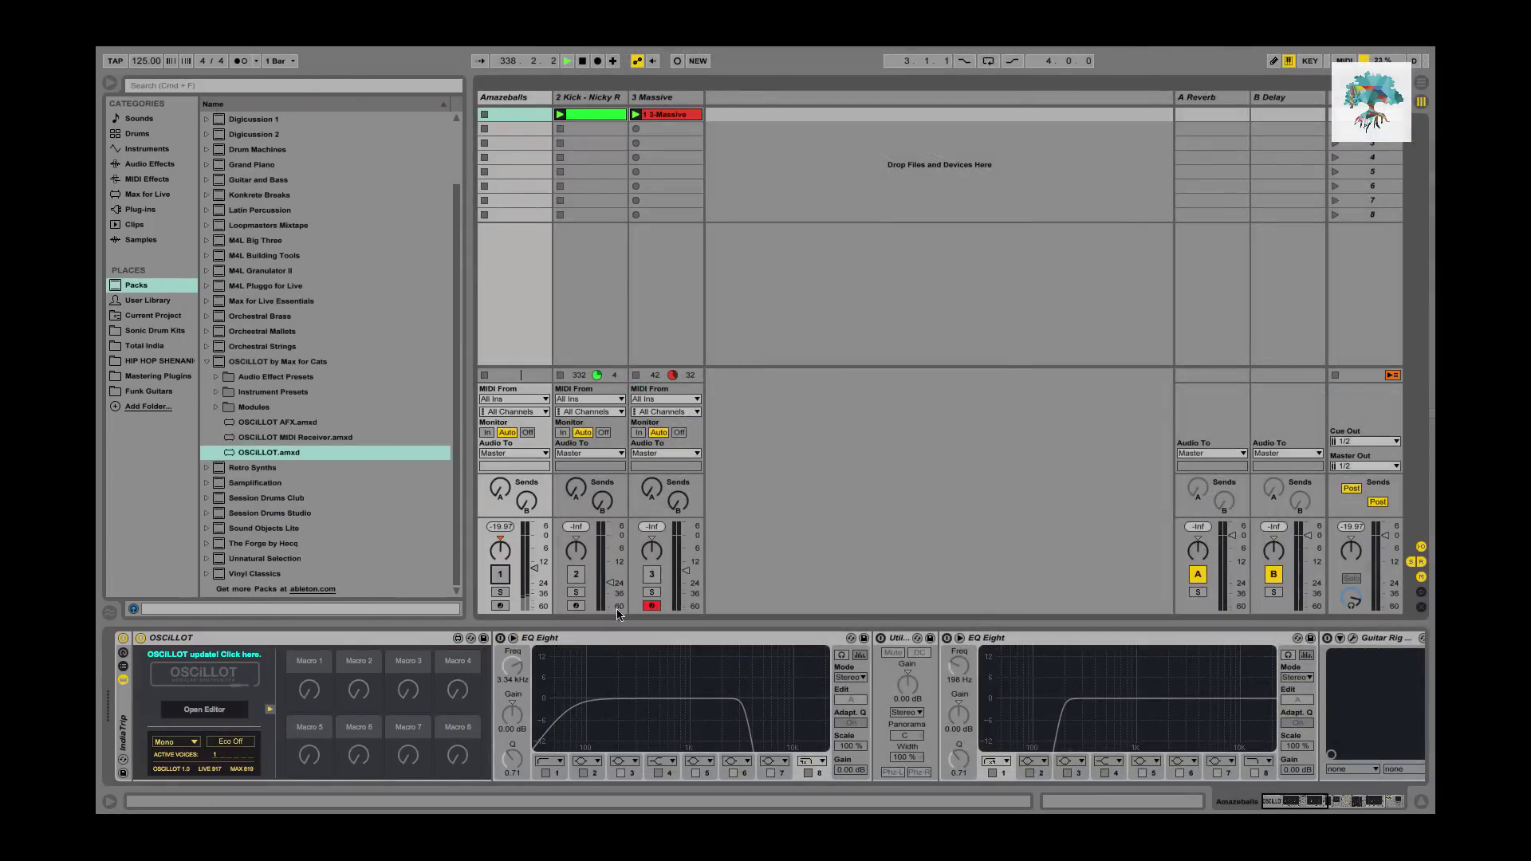
left_click(500, 637)
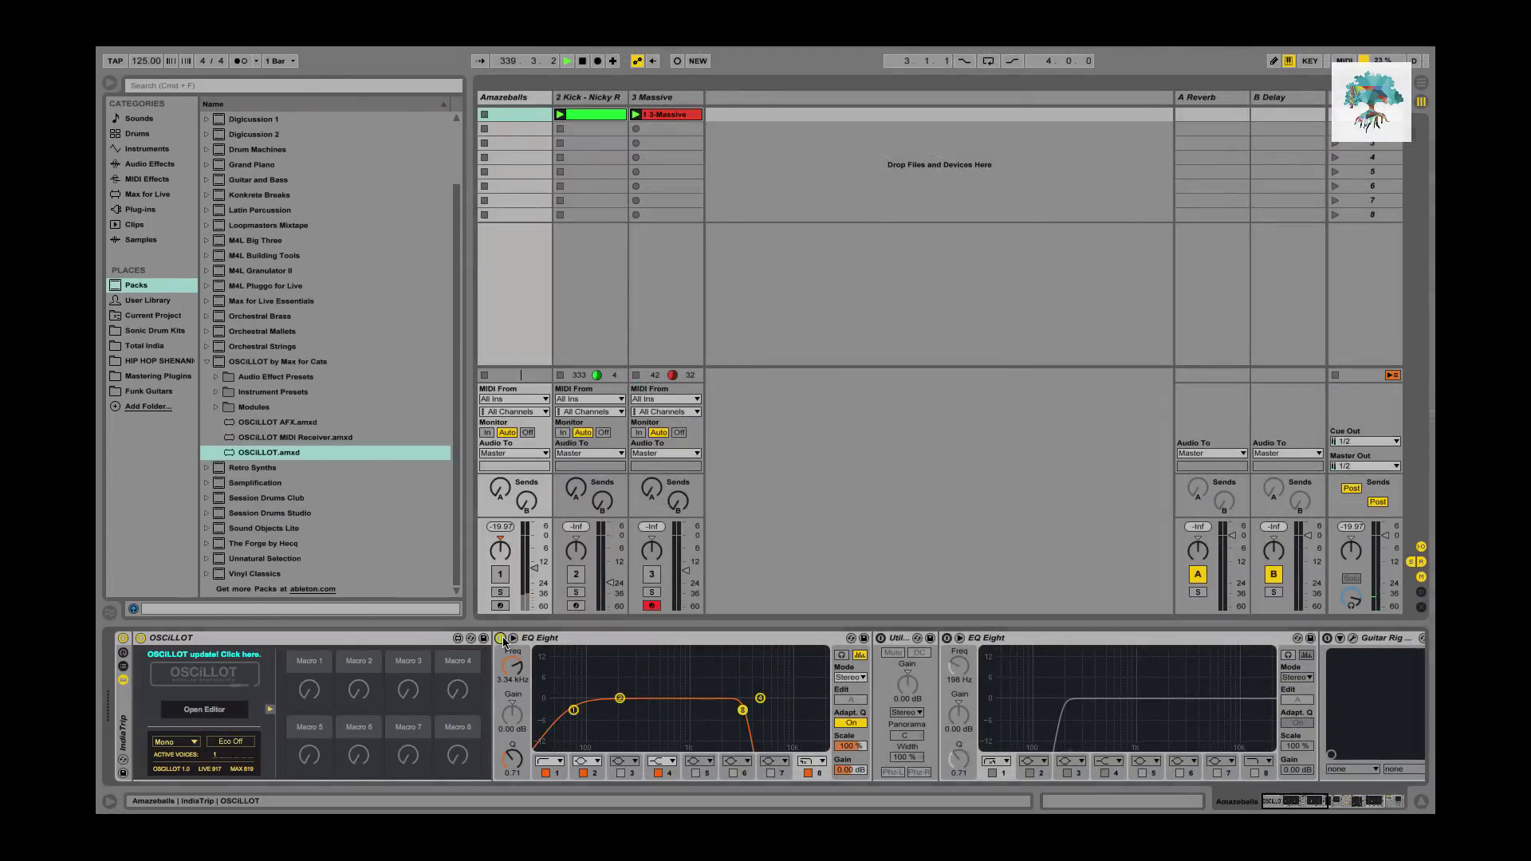
left_click(502, 574)
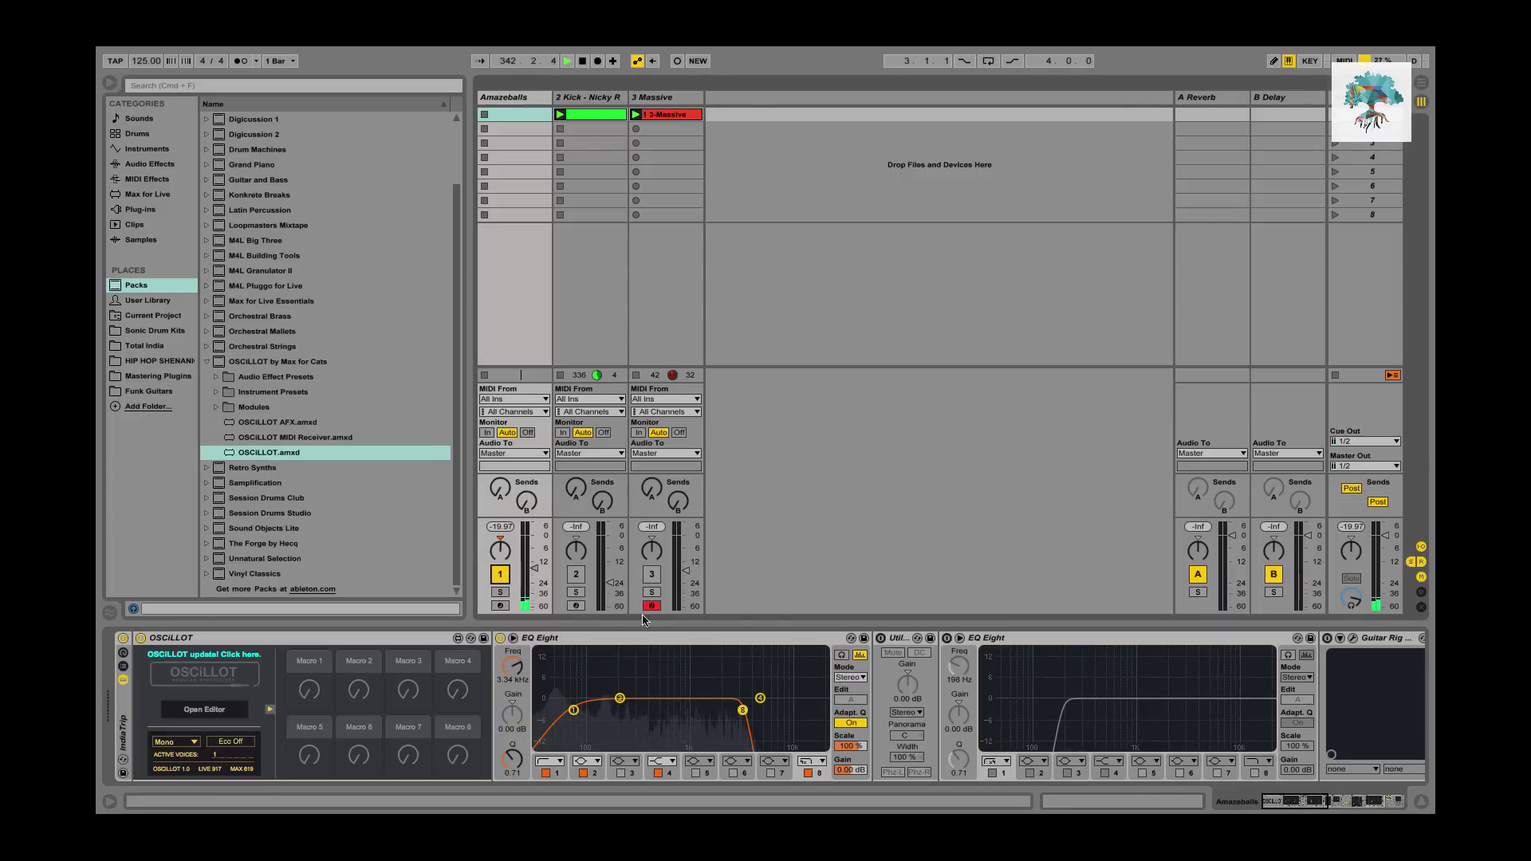
Mute the Amazeballs track and delete the Utility device between the two EQ Eights.
left_click(880, 638)
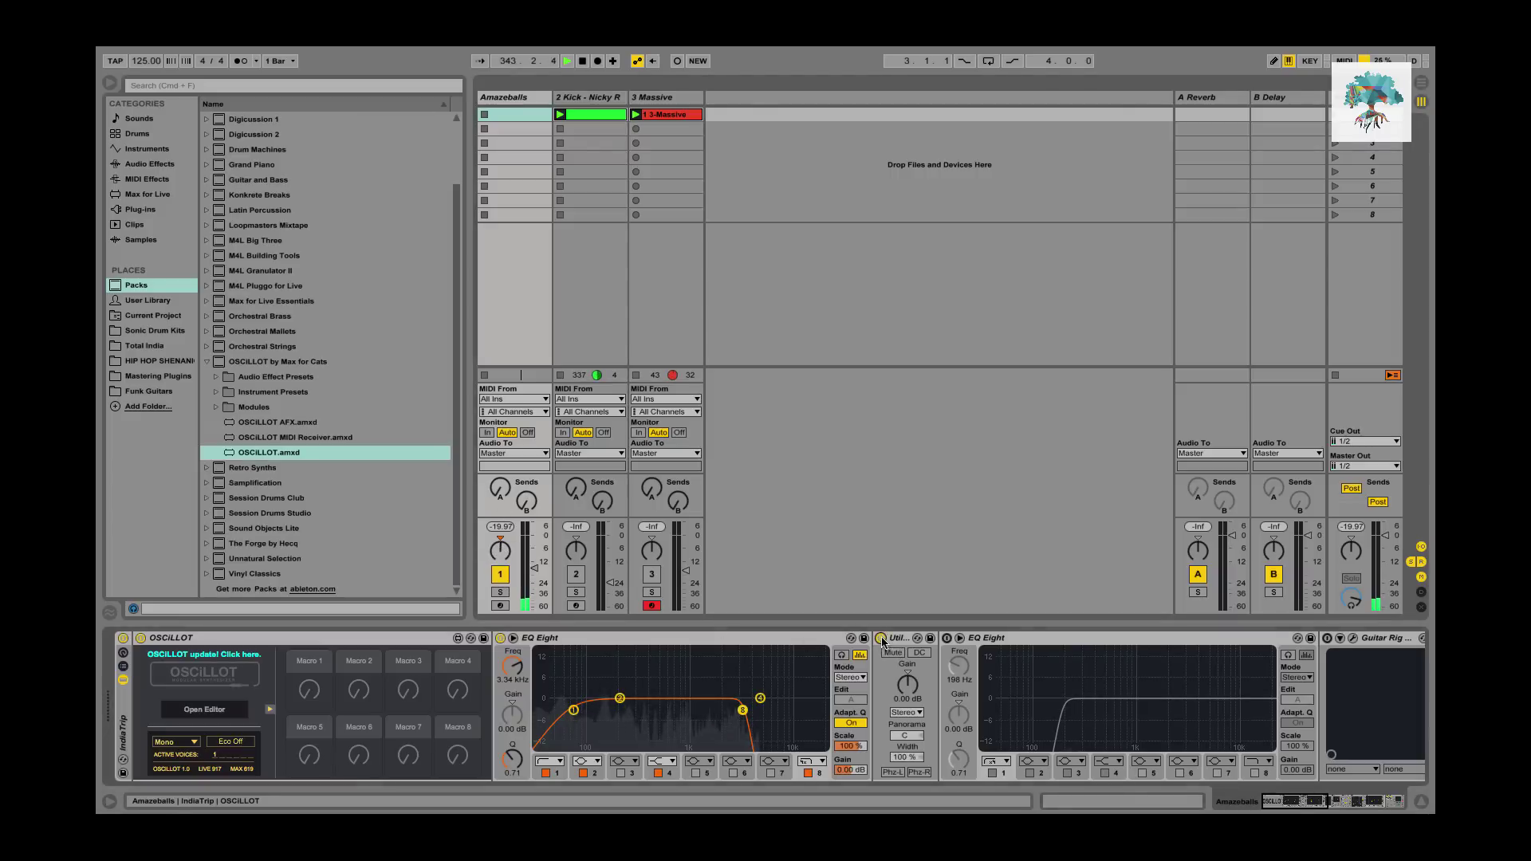
left_click(897, 639)
key("F1")
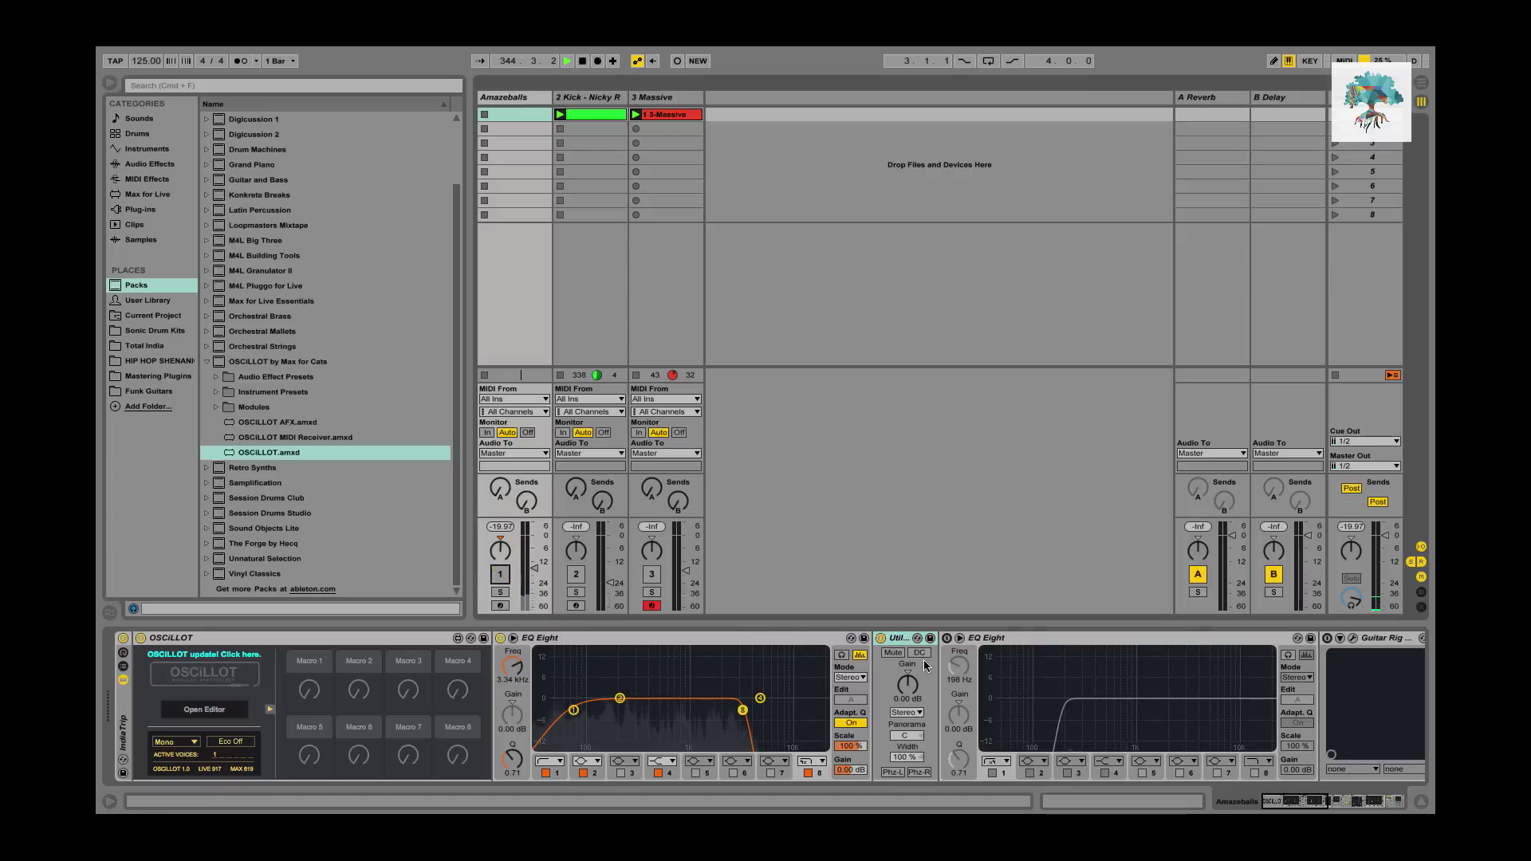
left_click(894, 639)
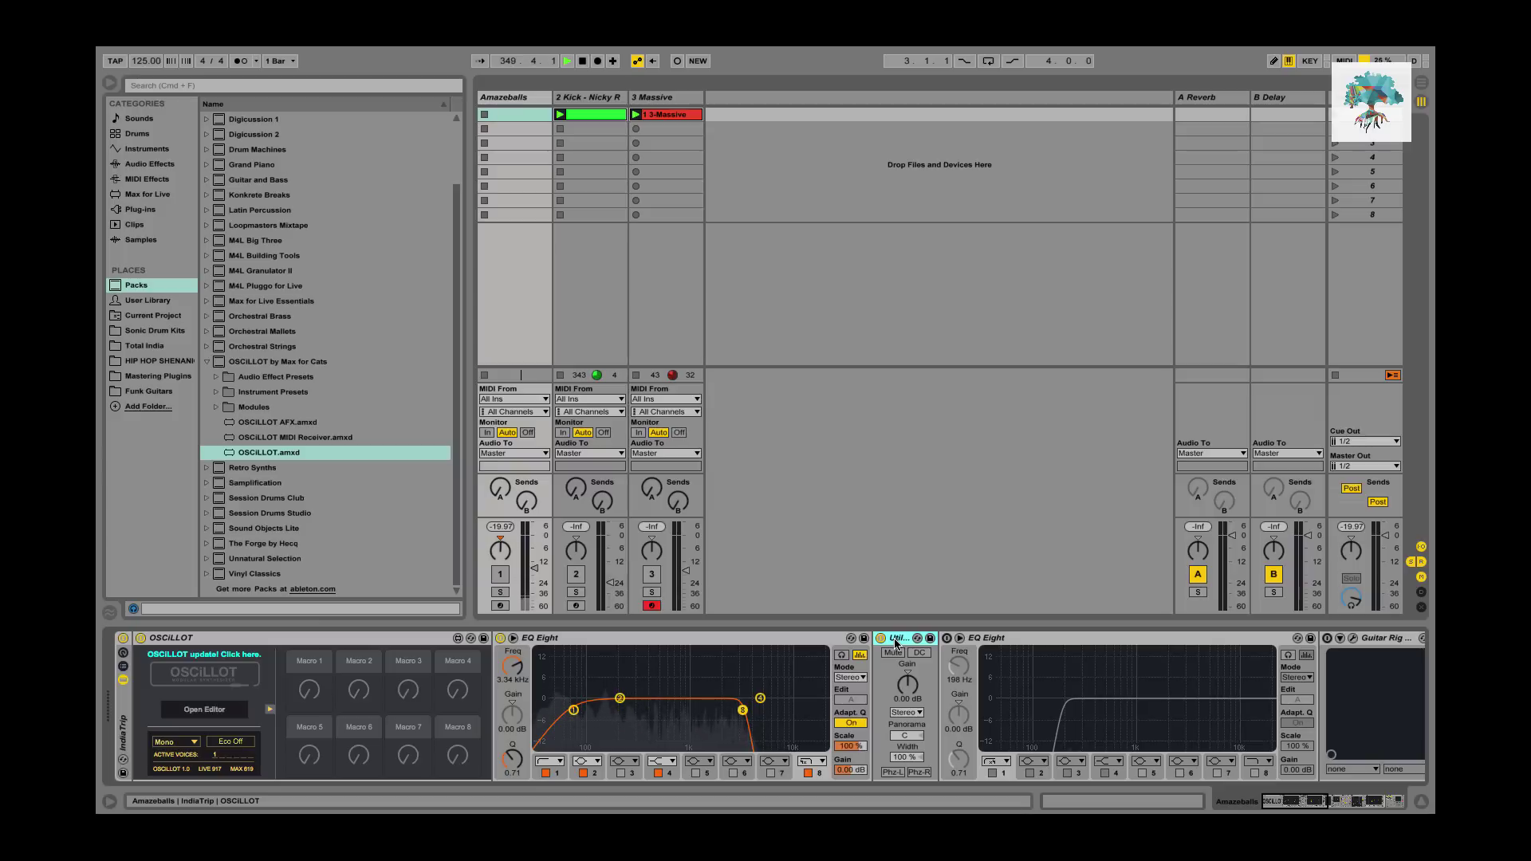
key("Delete")
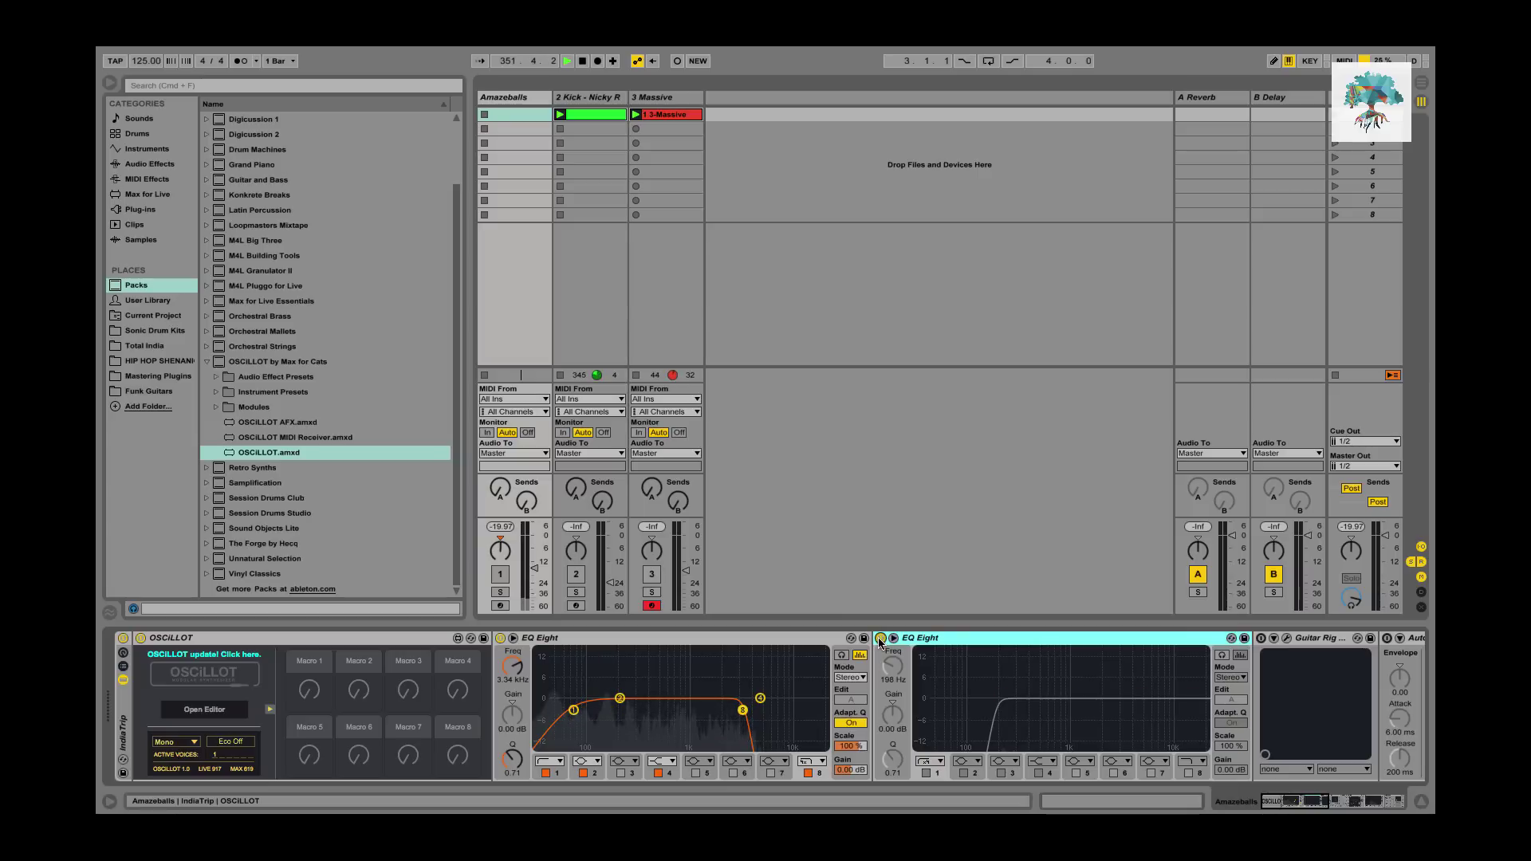
Turn on the second EQ Eight and unmute the Amazeballs track.
left_click(880, 638)
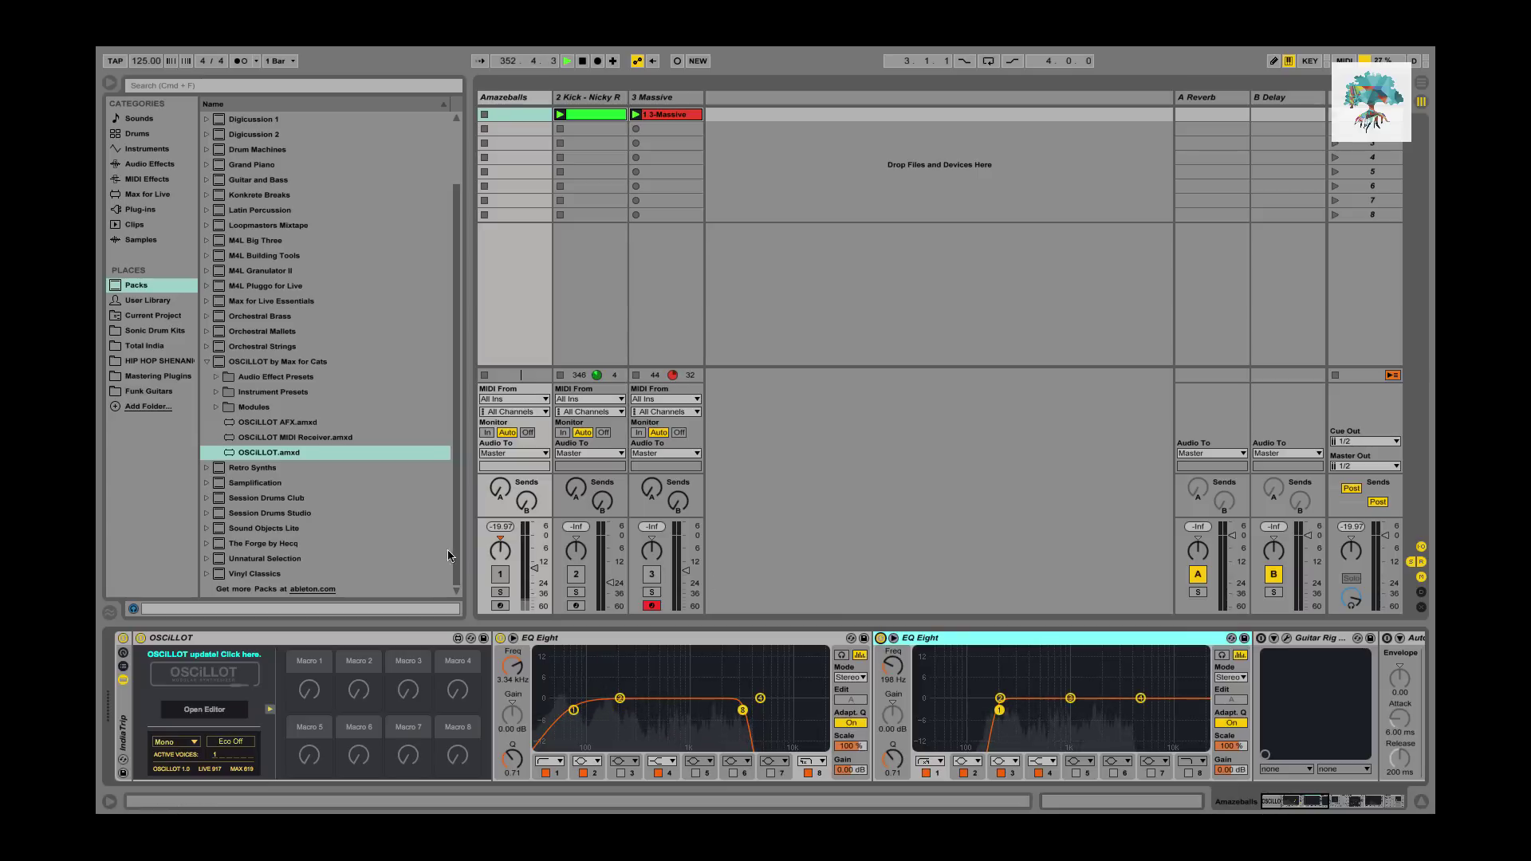
scroll(1283, 689, "right", 3)
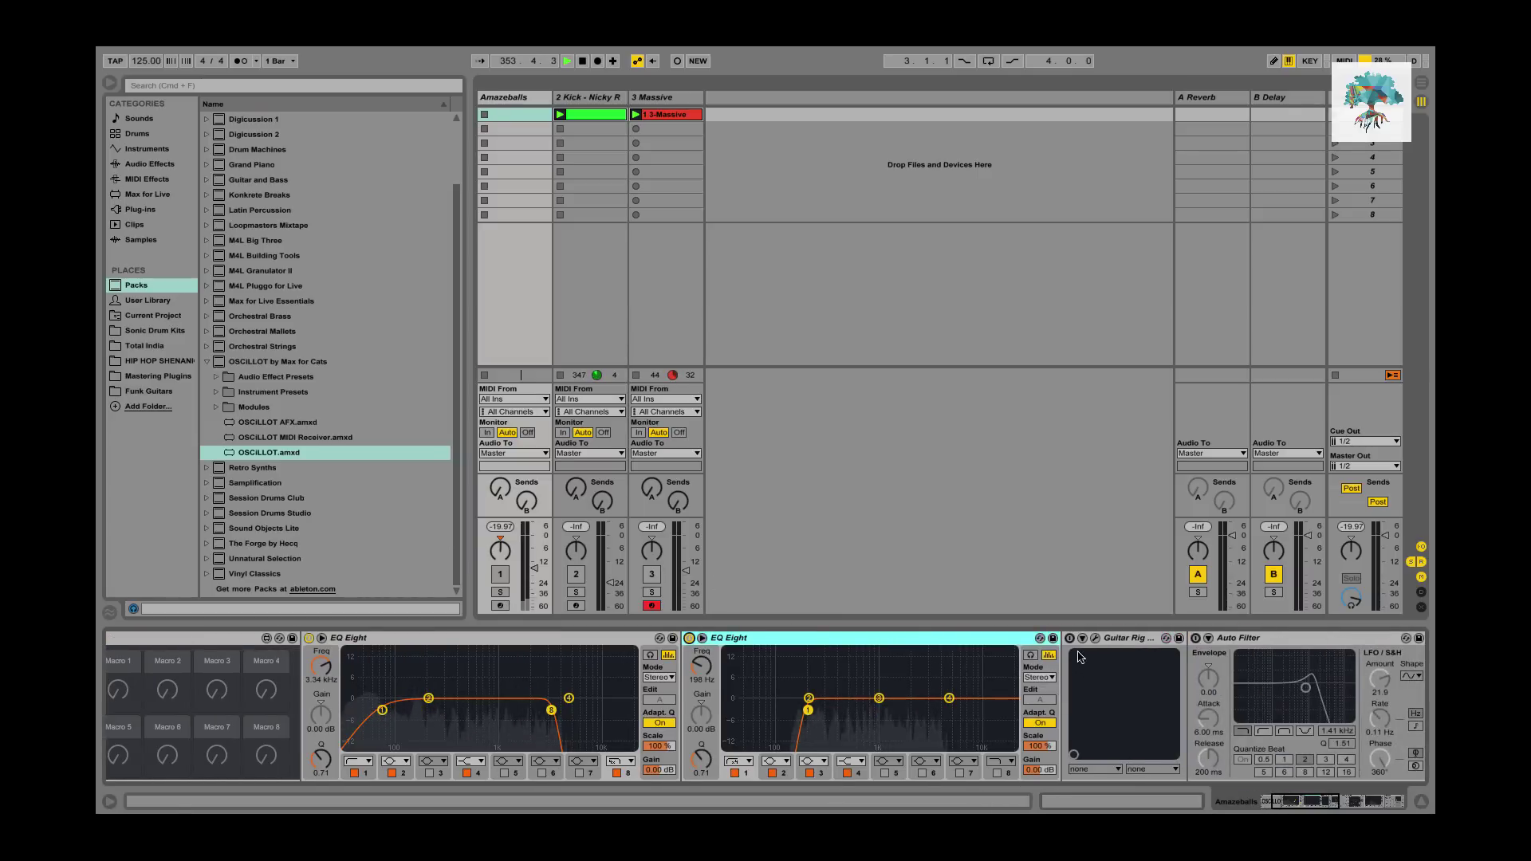
left_click(500, 573)
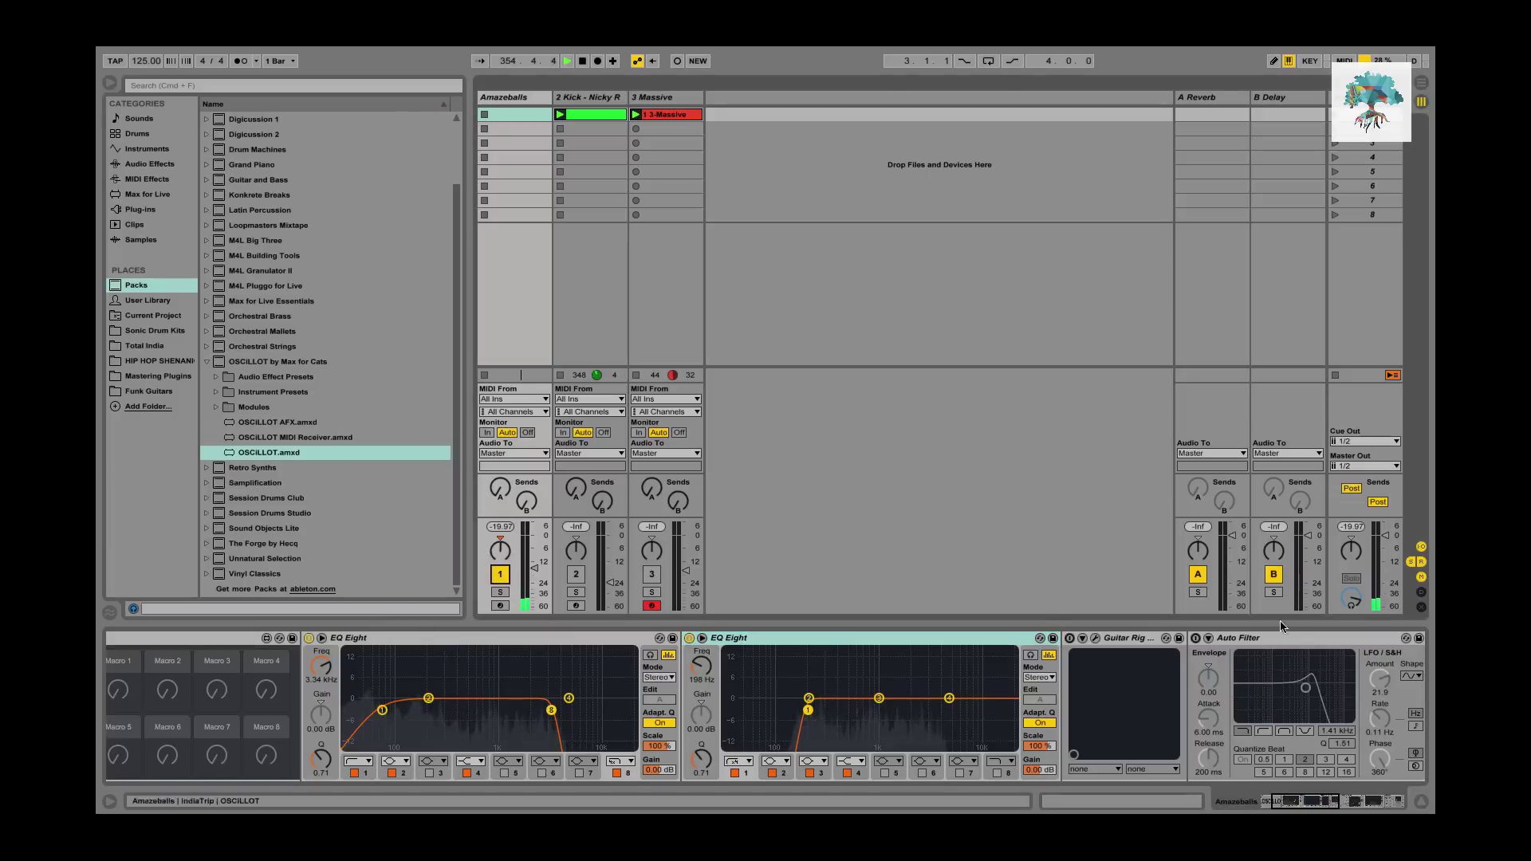
Turn on the Guitar Rig device and raise the Amazeballs track volume to about -2.3 dB.
left_click(1069, 639)
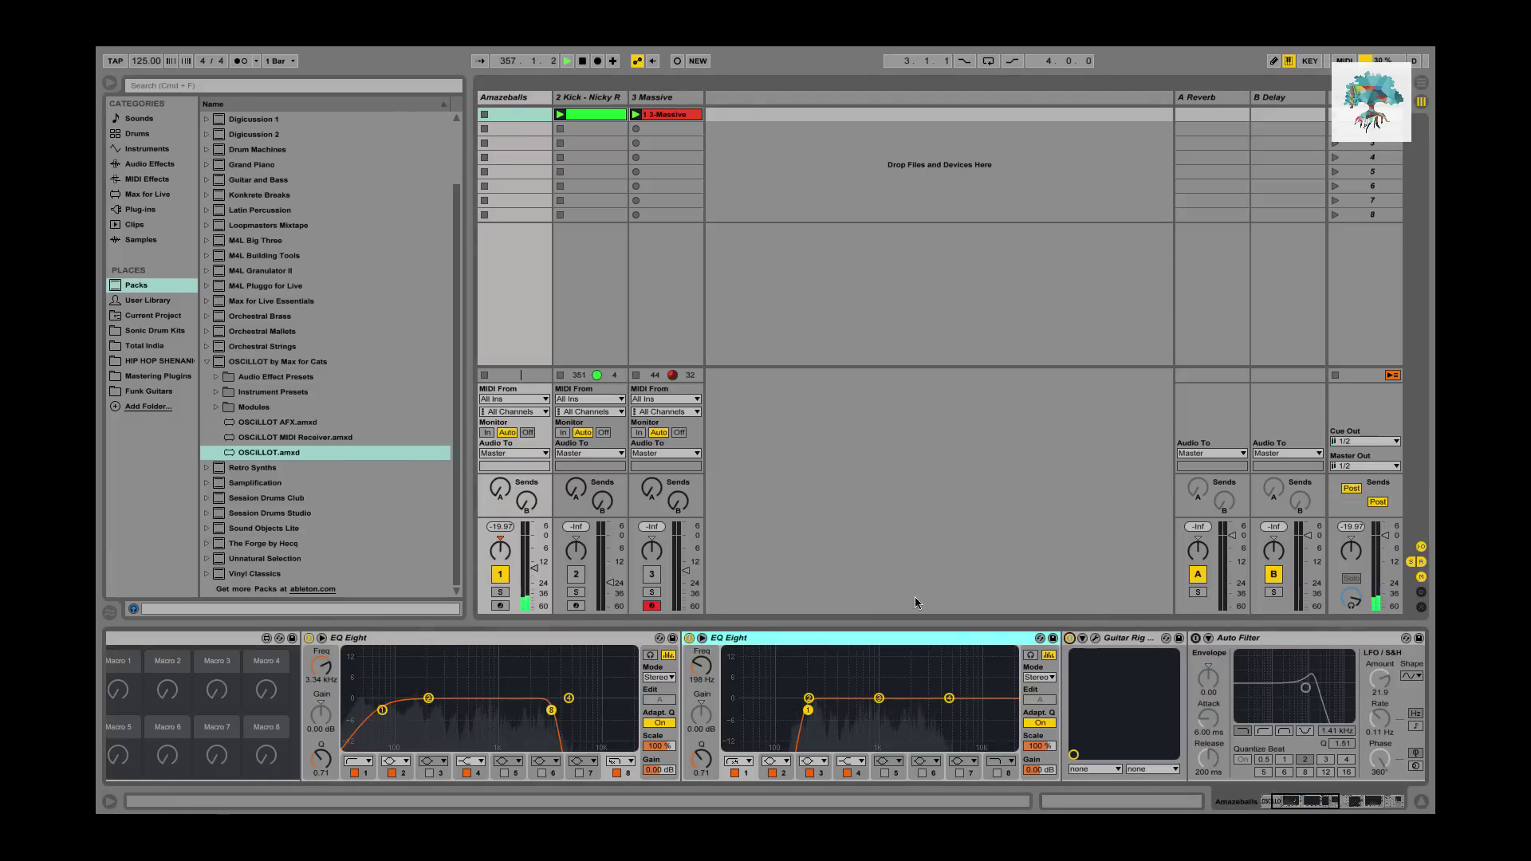
left_click_drag(534, 568, 534, 547)
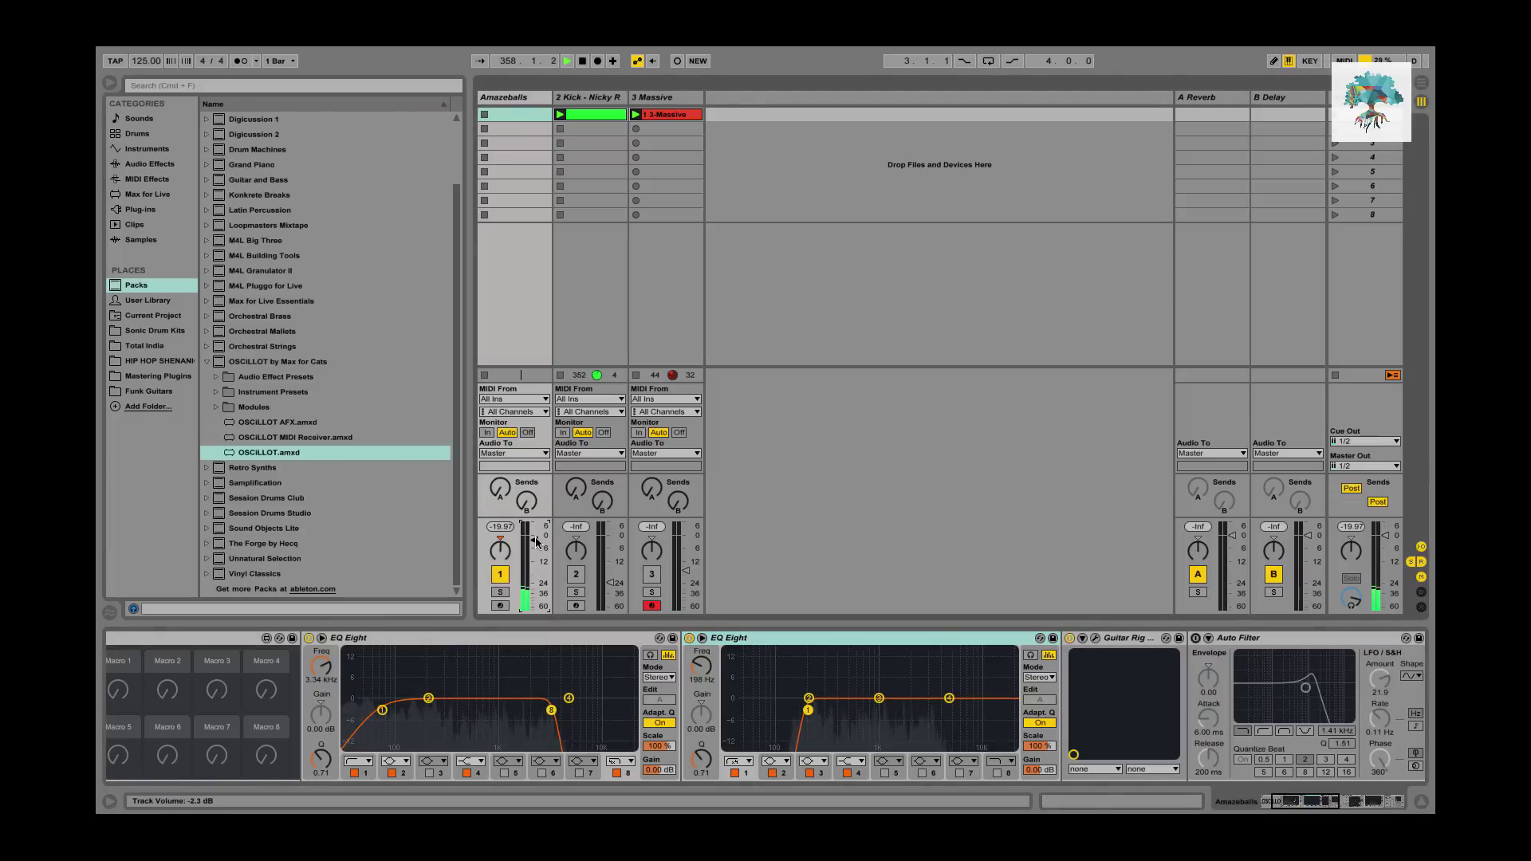
Open the Guitar Rig plug-in window, position it clear of the Amazeballs channel, and mute that track.
left_click(1096, 638)
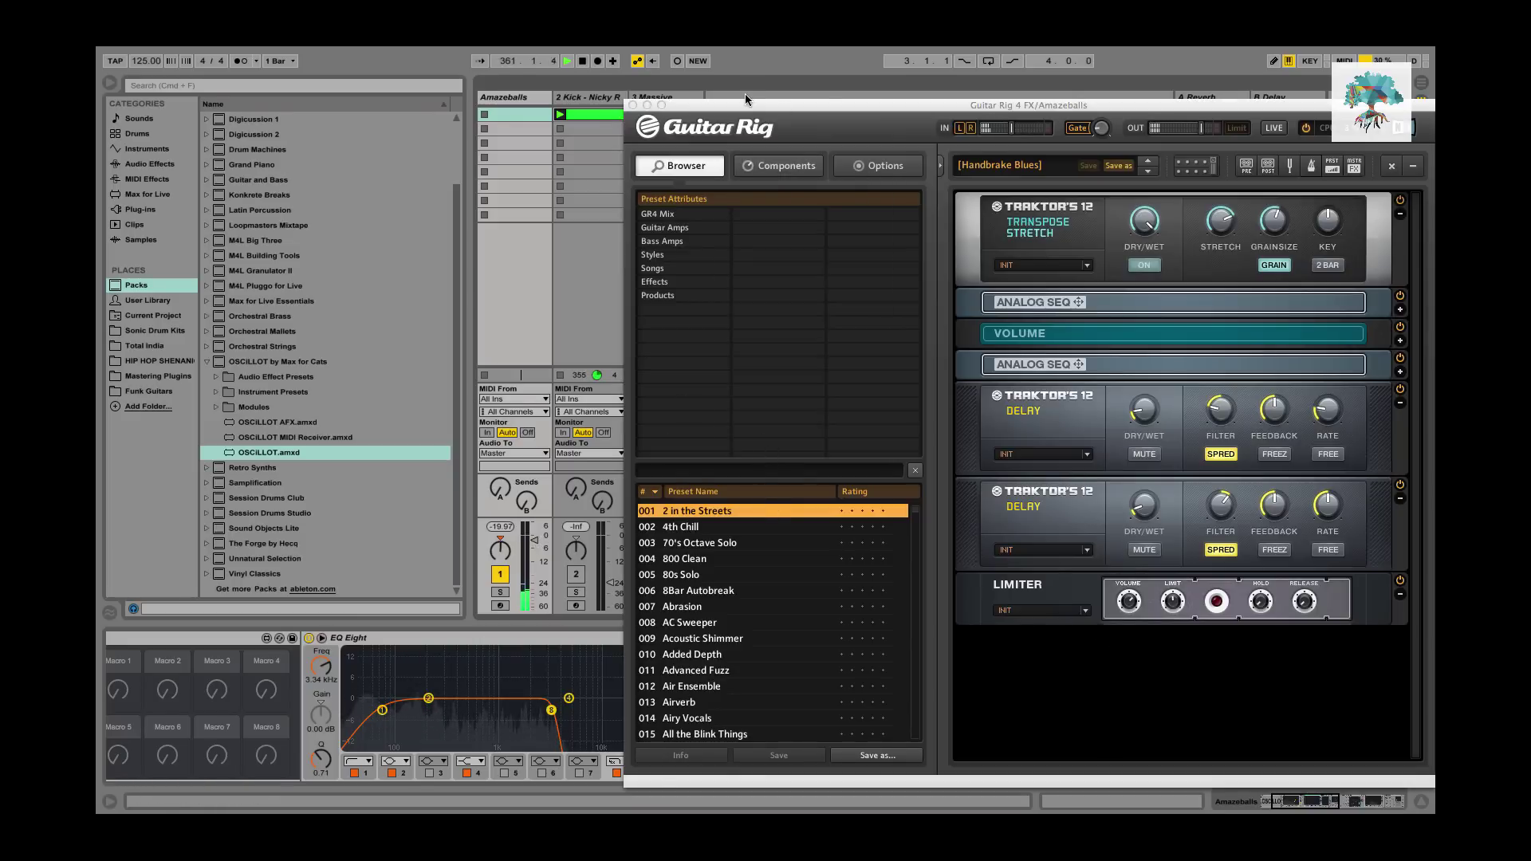
left_click_drag(869, 109, 697, 97)
left_click_drag(543, 95, 767, 94)
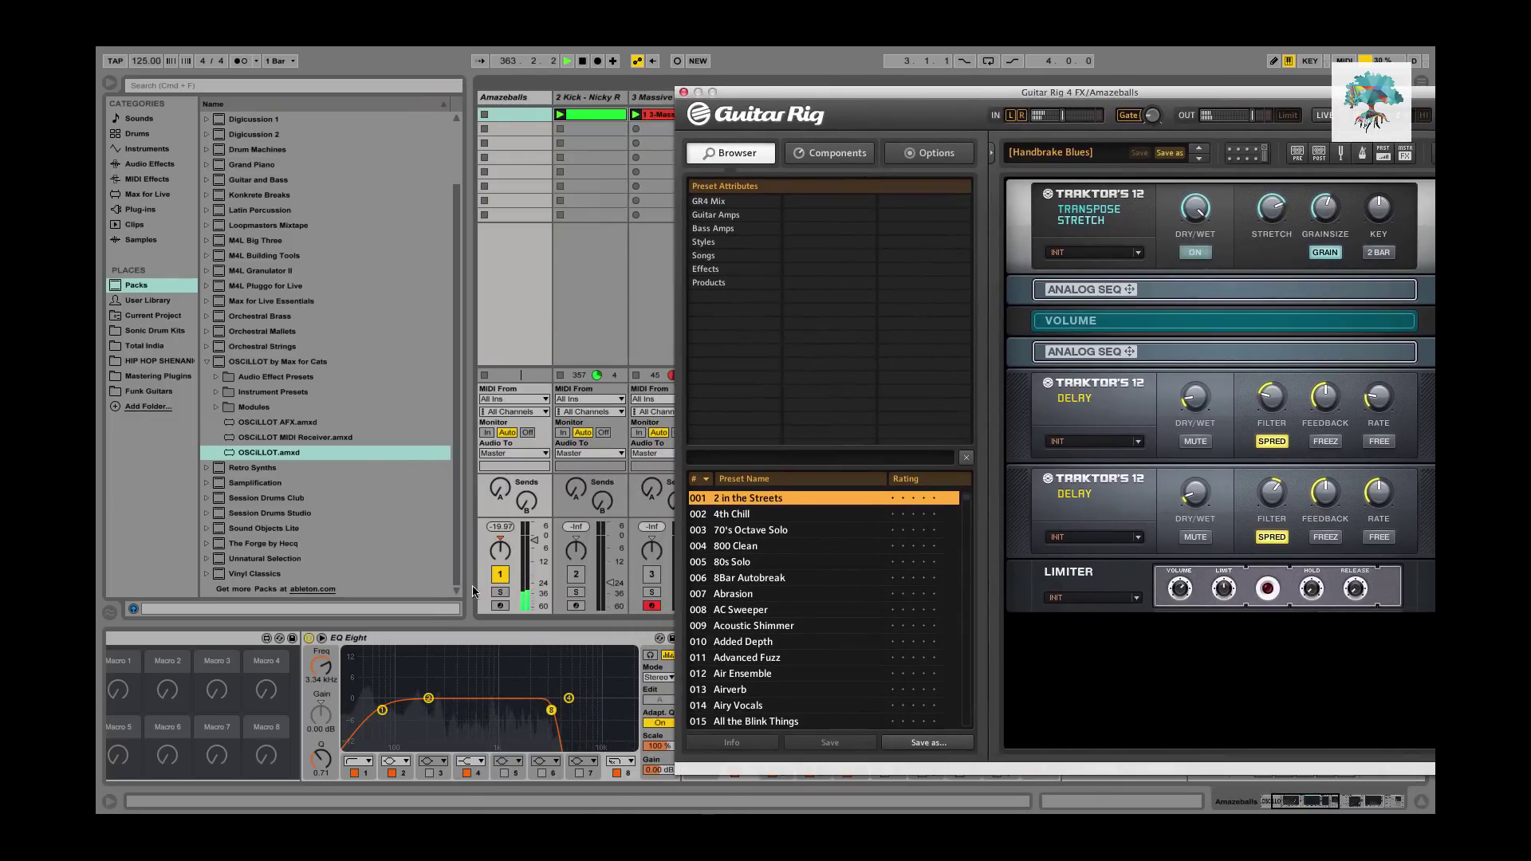
left_click(500, 574)
Browse Guitar Rig's Effects presets by category, from Guitar, Lead and Mix through Special FX and Vocal, and close the plug-in window.
left_click(706, 270)
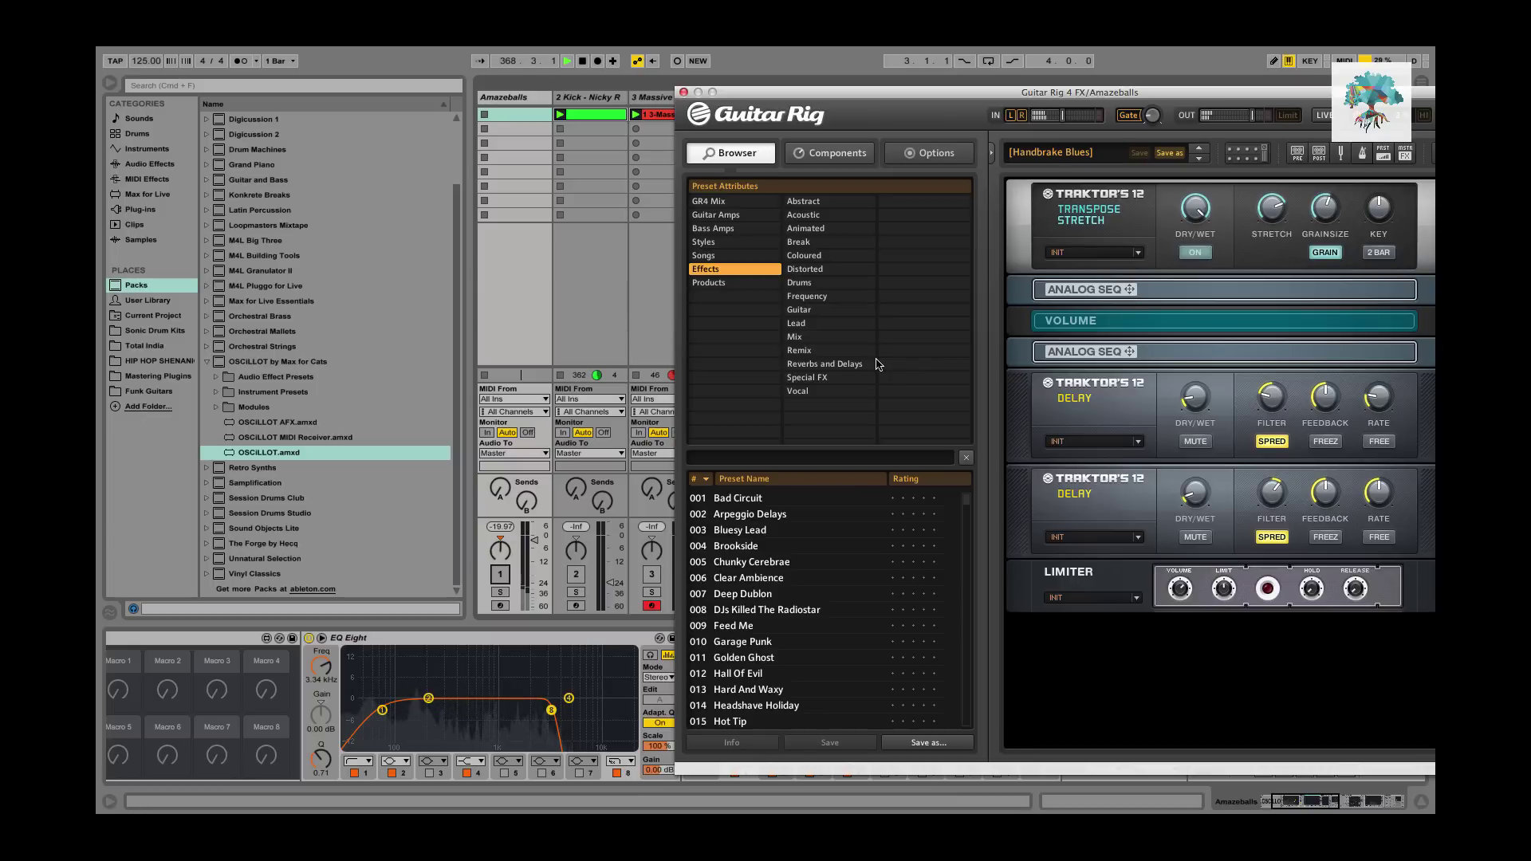
left_click(827, 311)
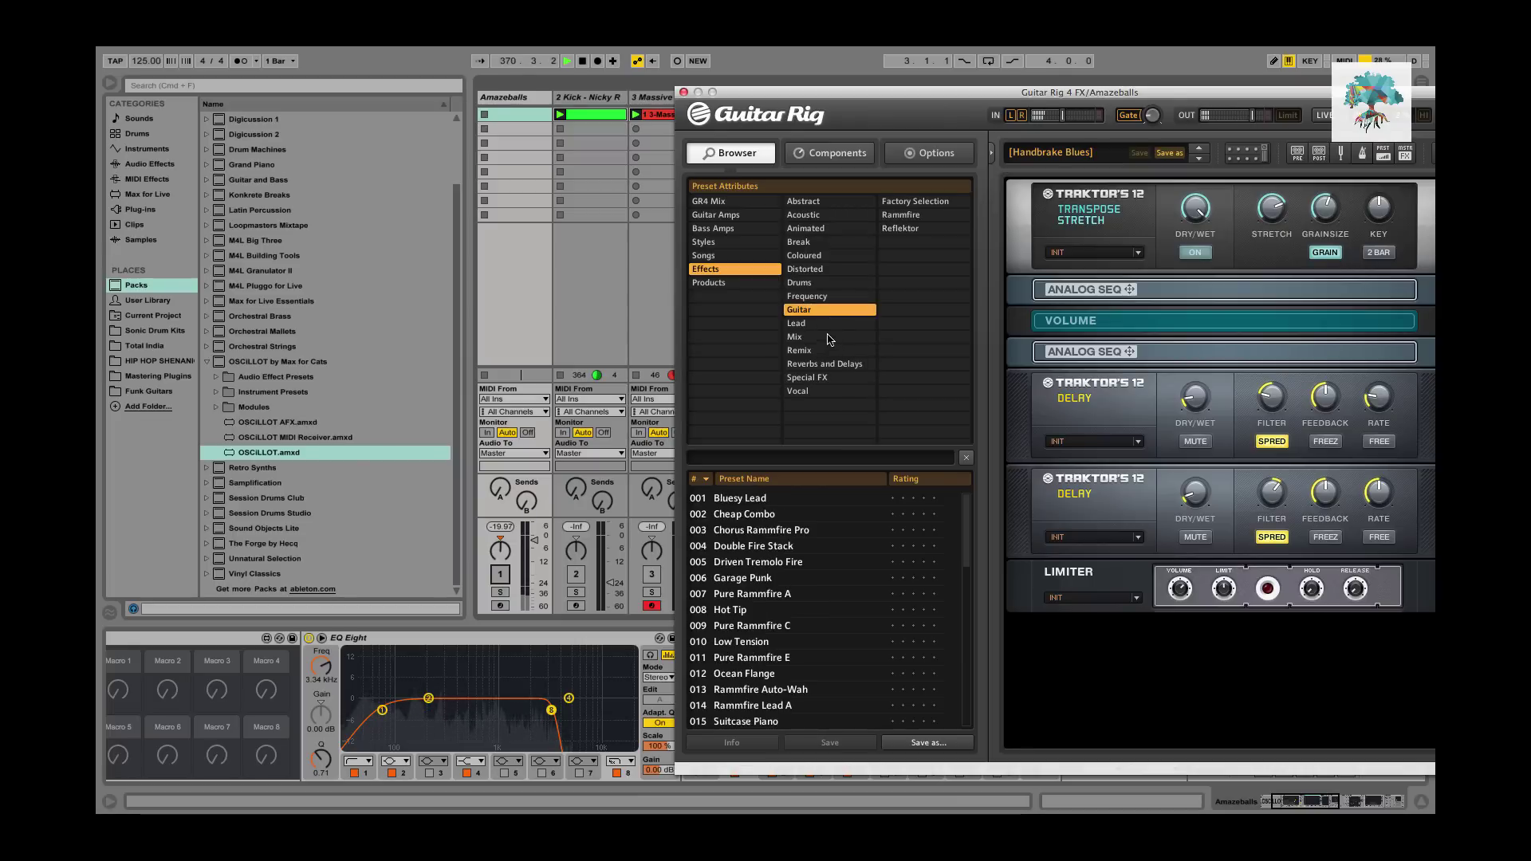
left_click(821, 323)
left_click(824, 339)
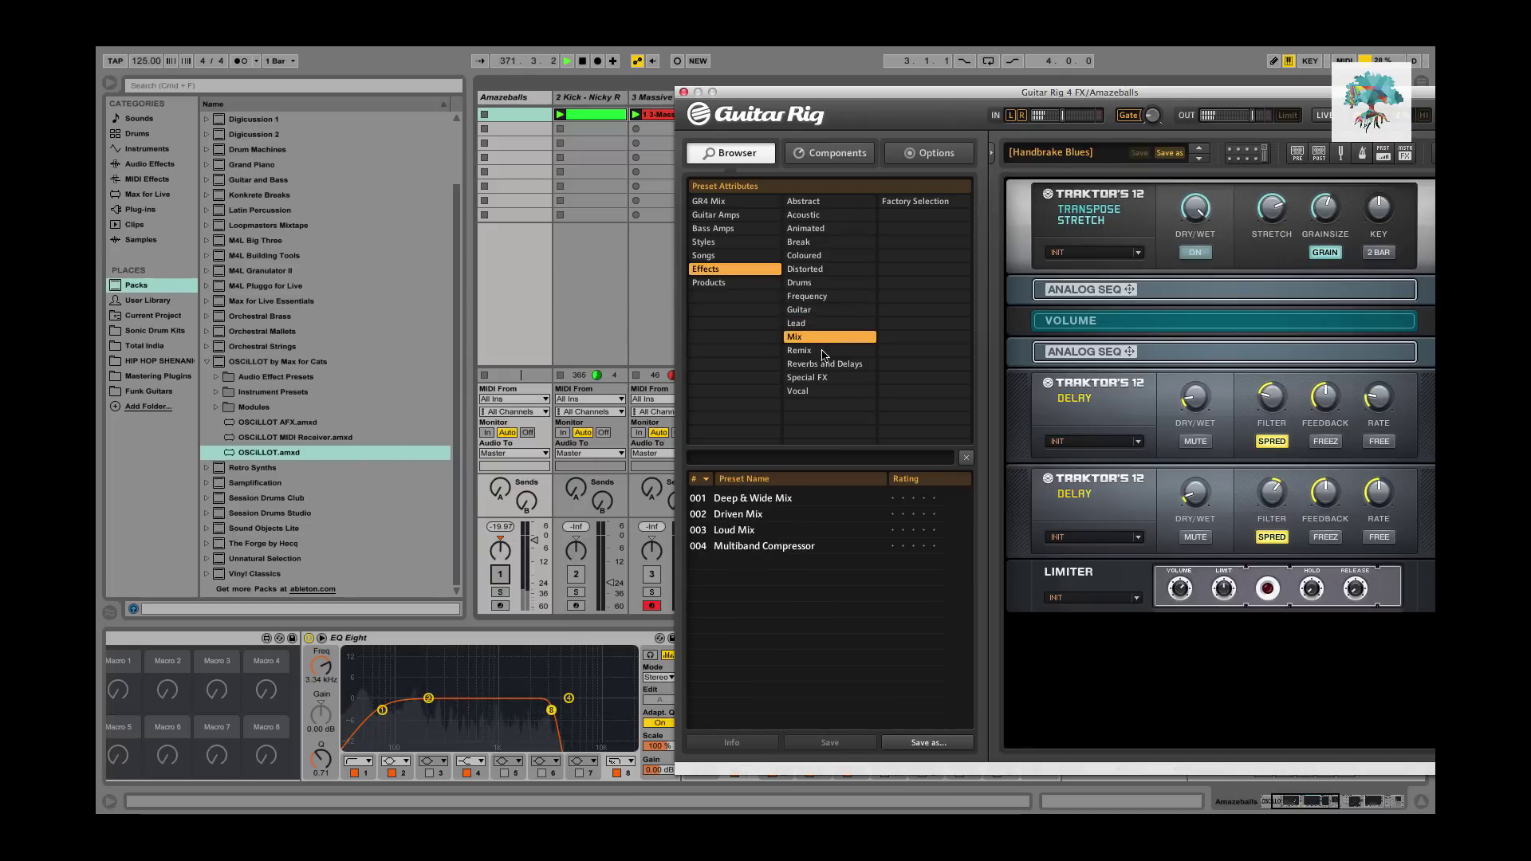
left_click(825, 352)
left_click(833, 366)
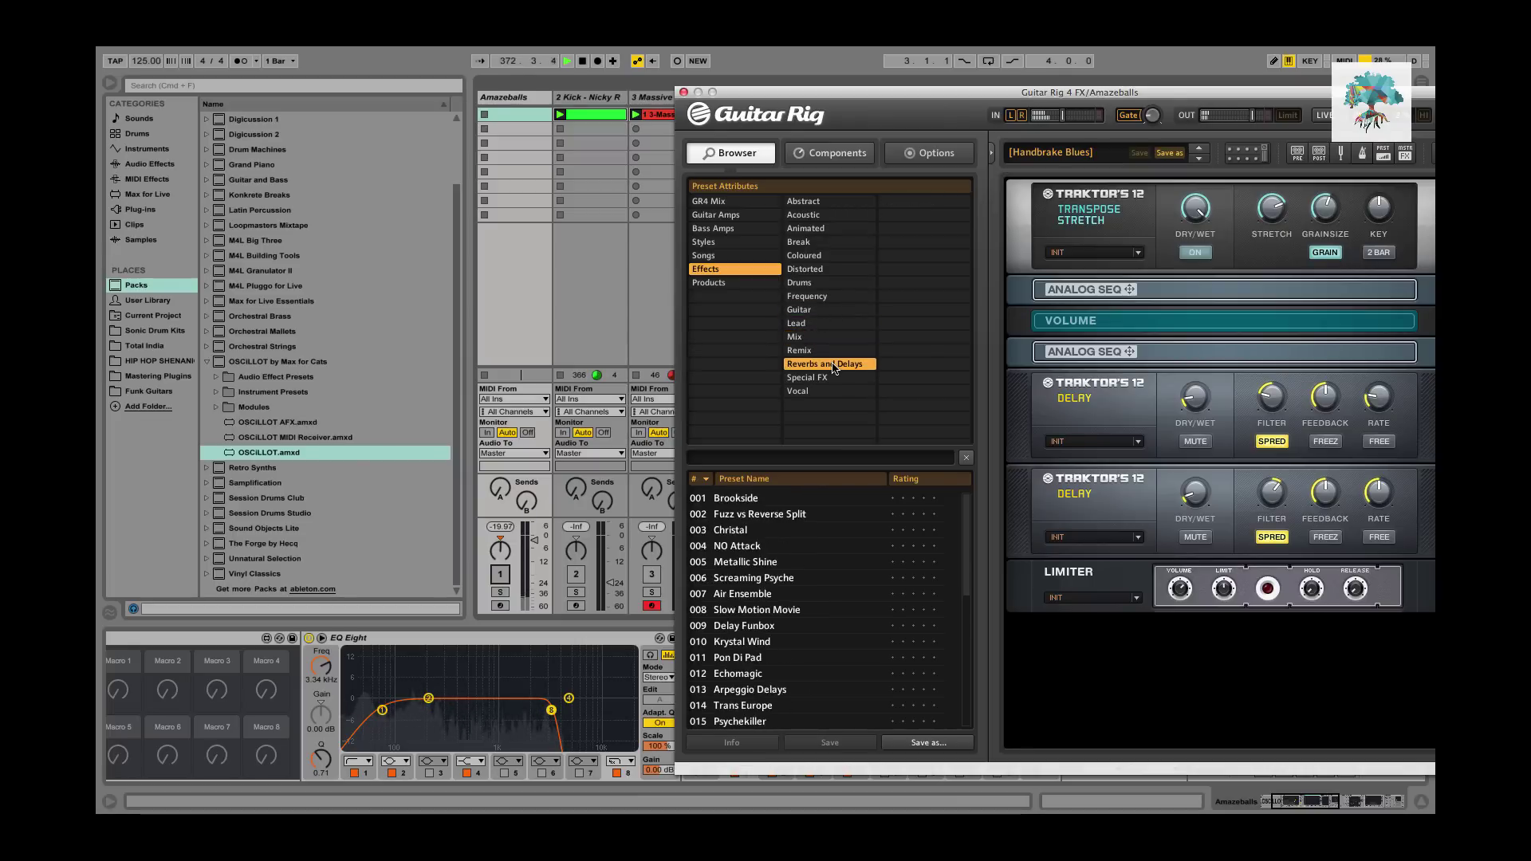
left_click(831, 380)
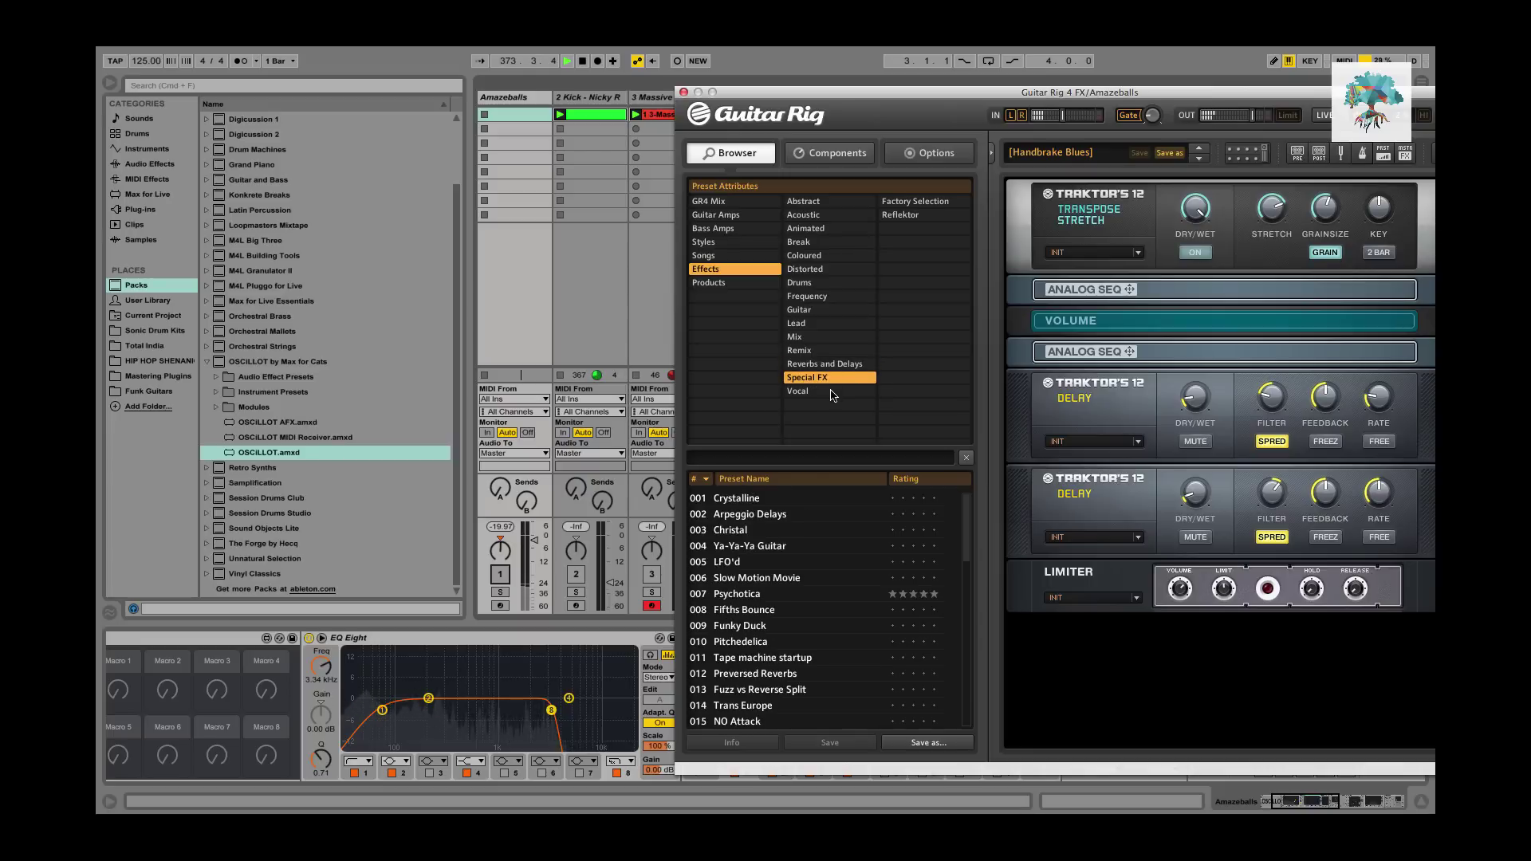
left_click(832, 393)
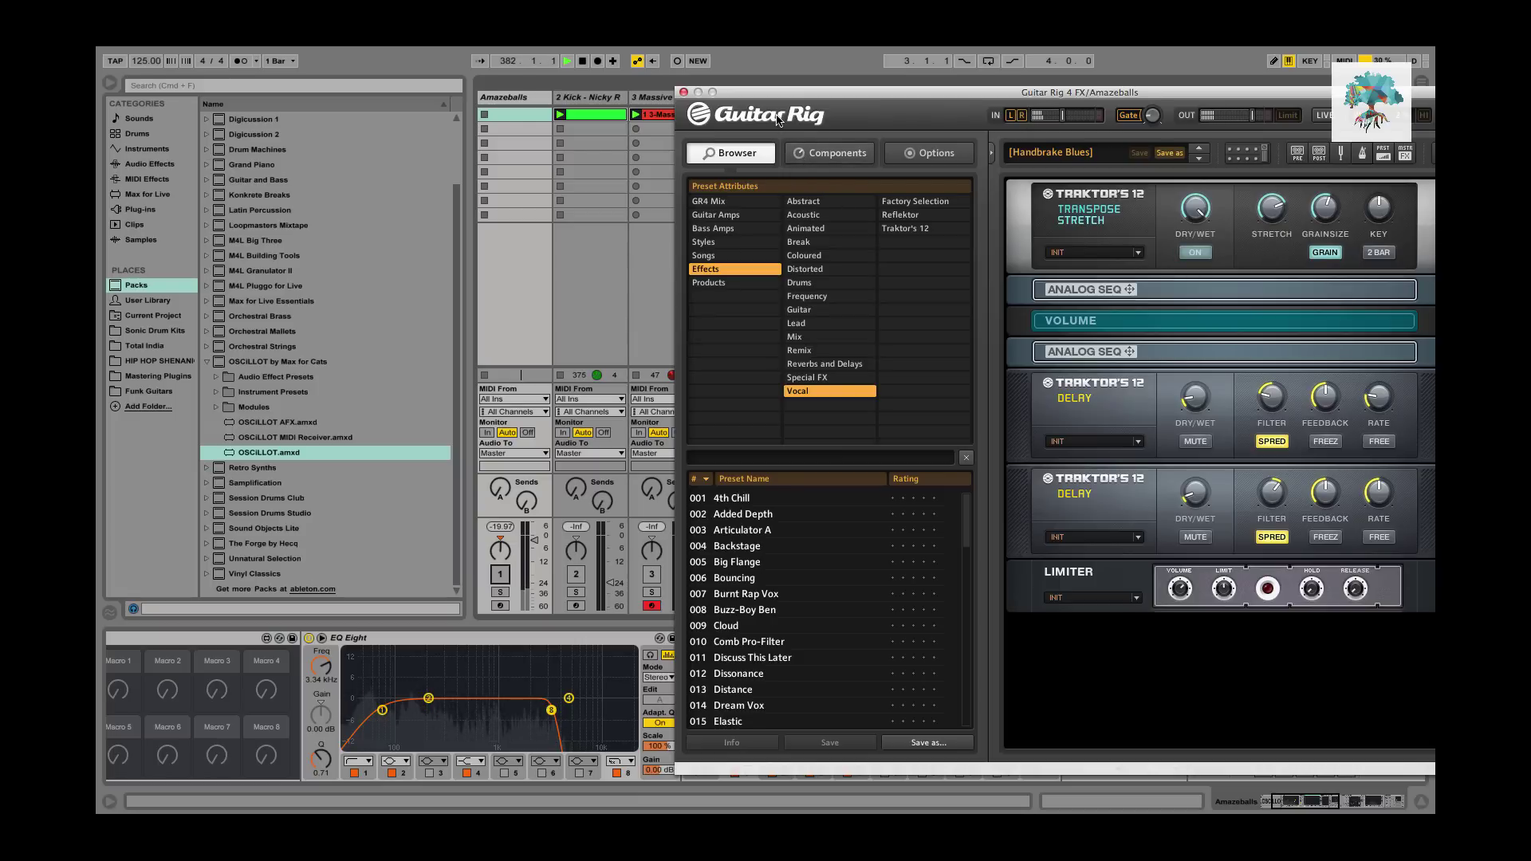
left_click(684, 93)
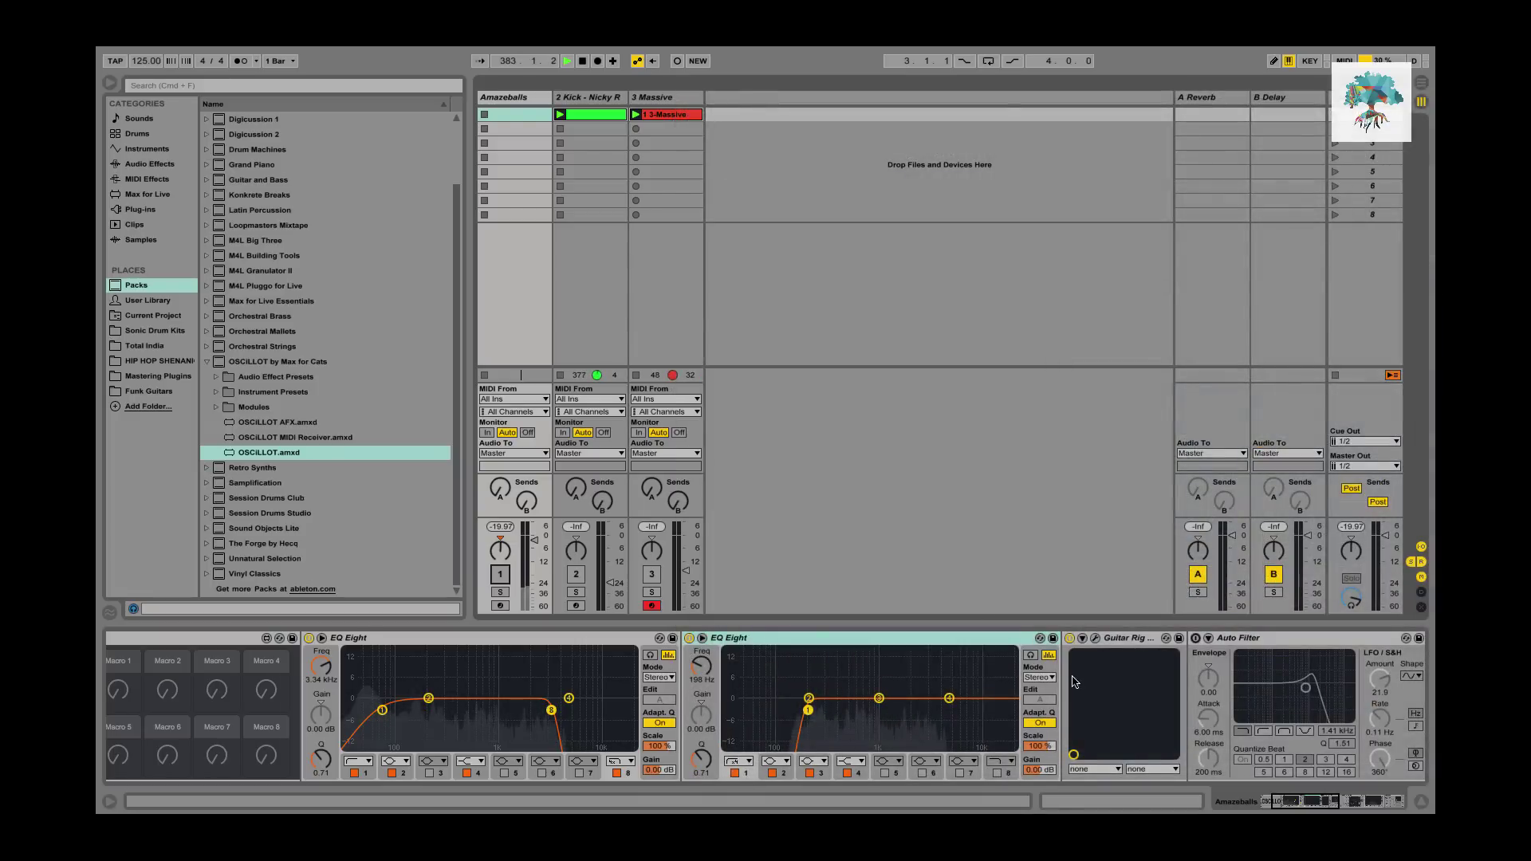
Unmute the Amazeballs track, turn on its Auto Filter, and mute the track again.
left_click(500, 572)
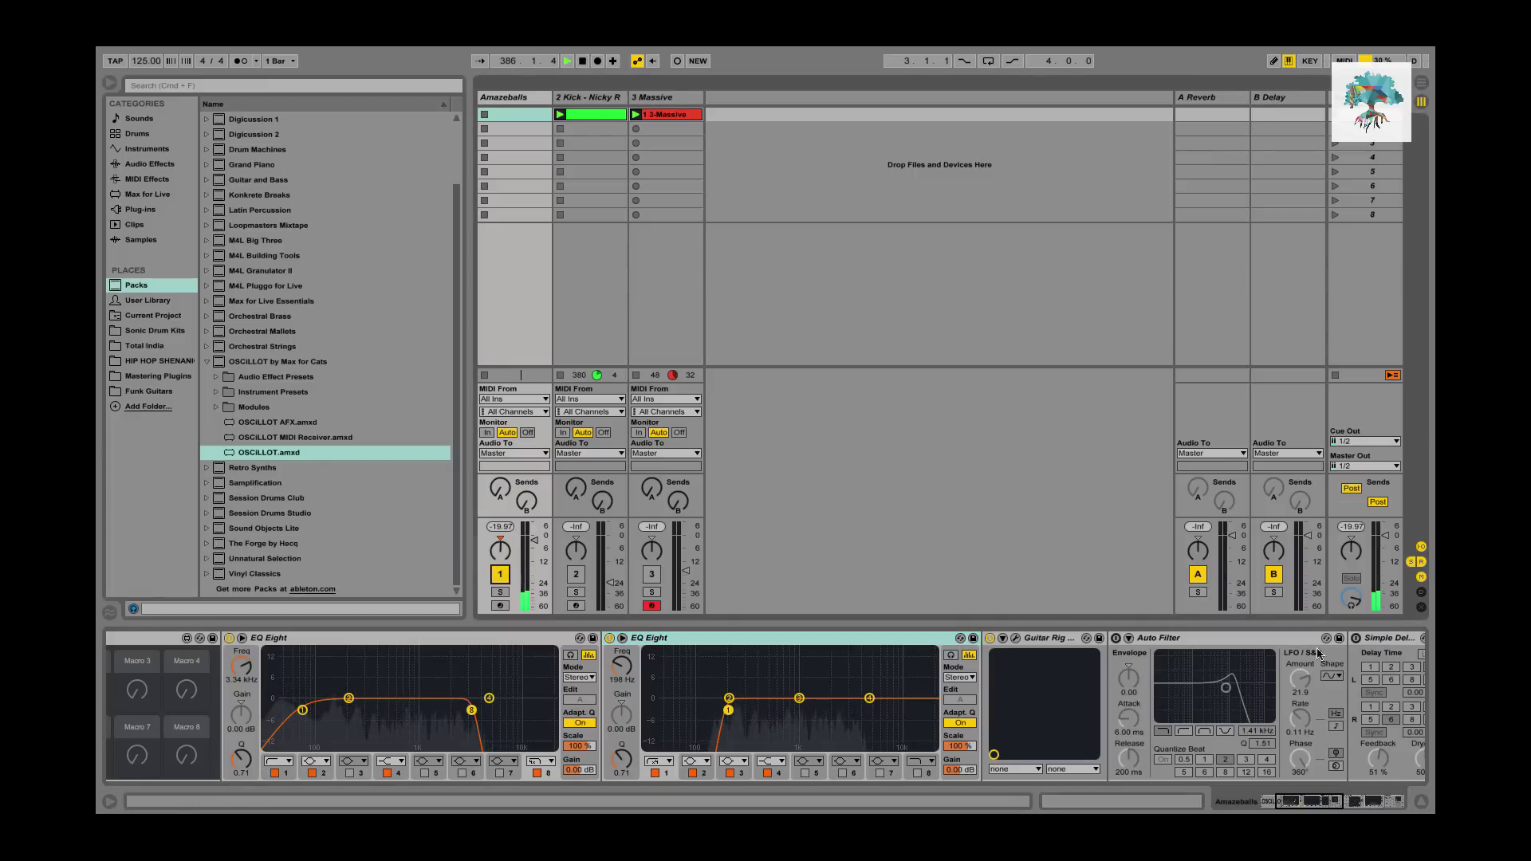
scroll(951, 669, "right", 2)
left_click(988, 637)
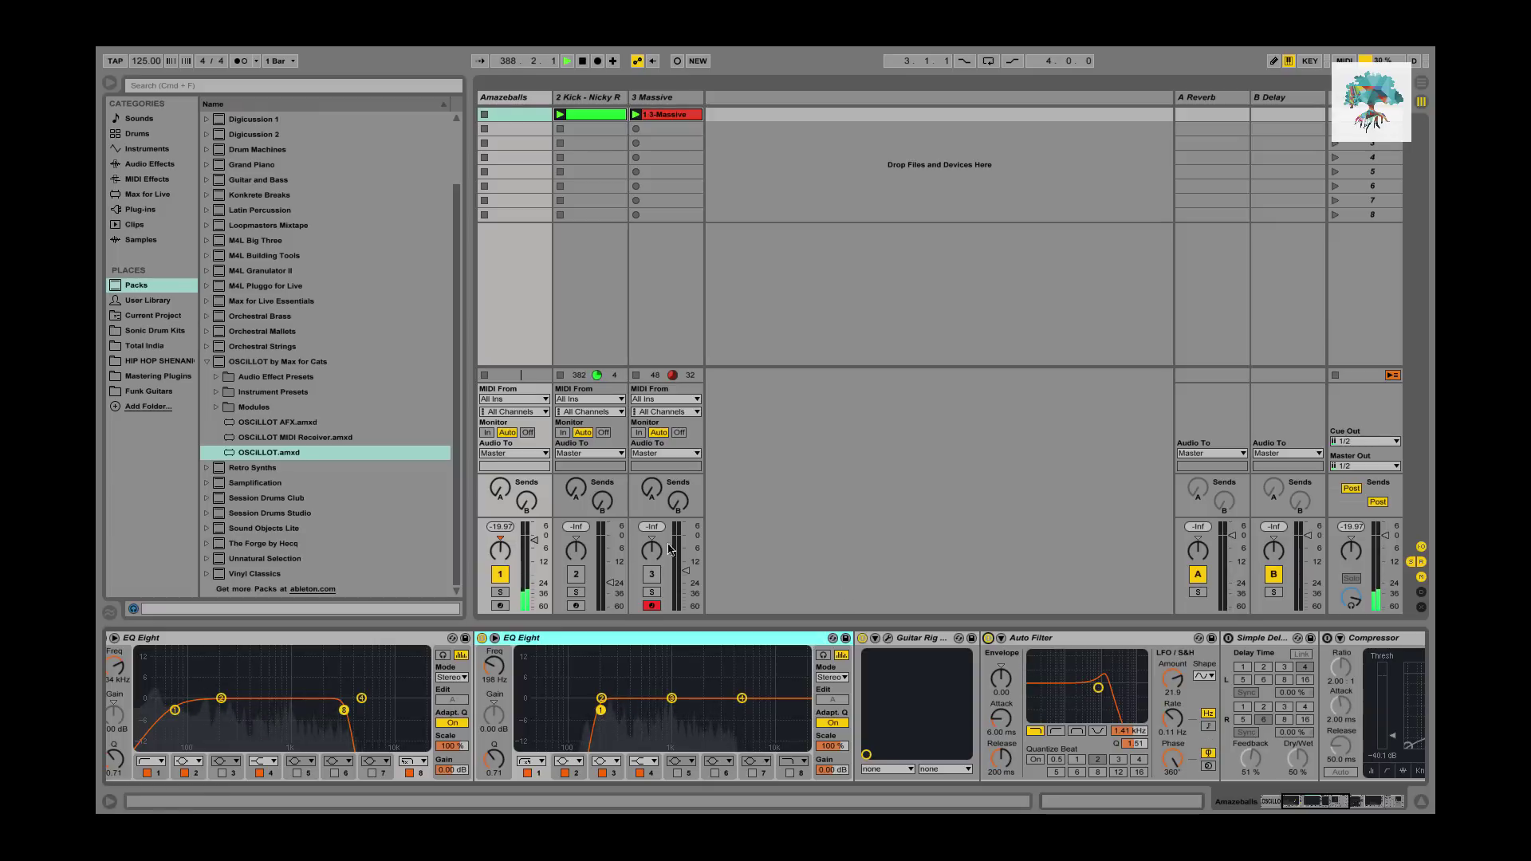
left_click(504, 573)
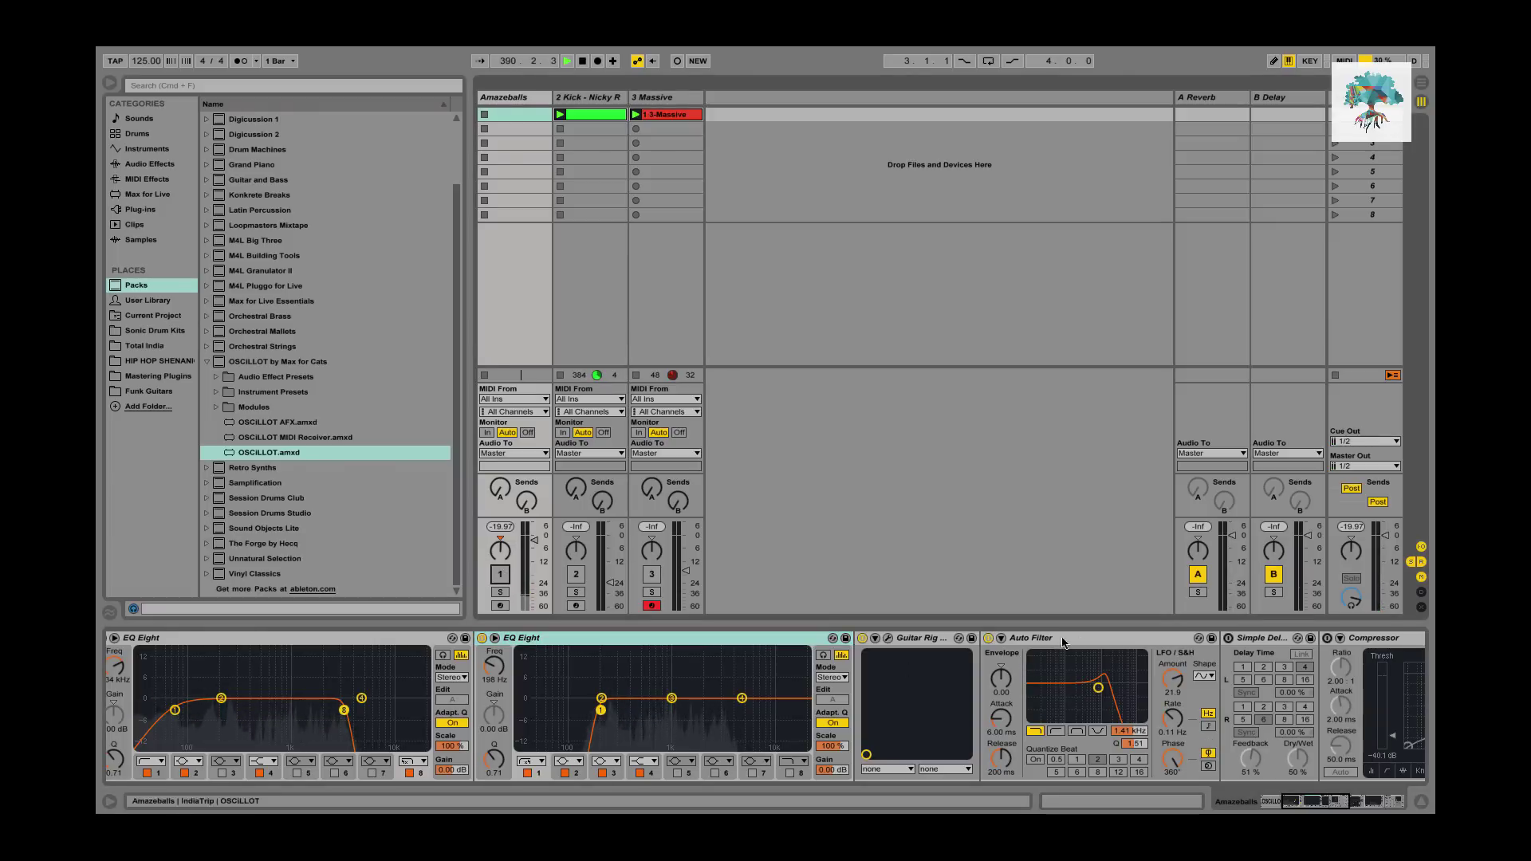
Turn on the Simple Delay in the Amazeballs chain and unmute the track.
scroll(561, 710, "left", 5)
scroll(561, 710, "right", 8)
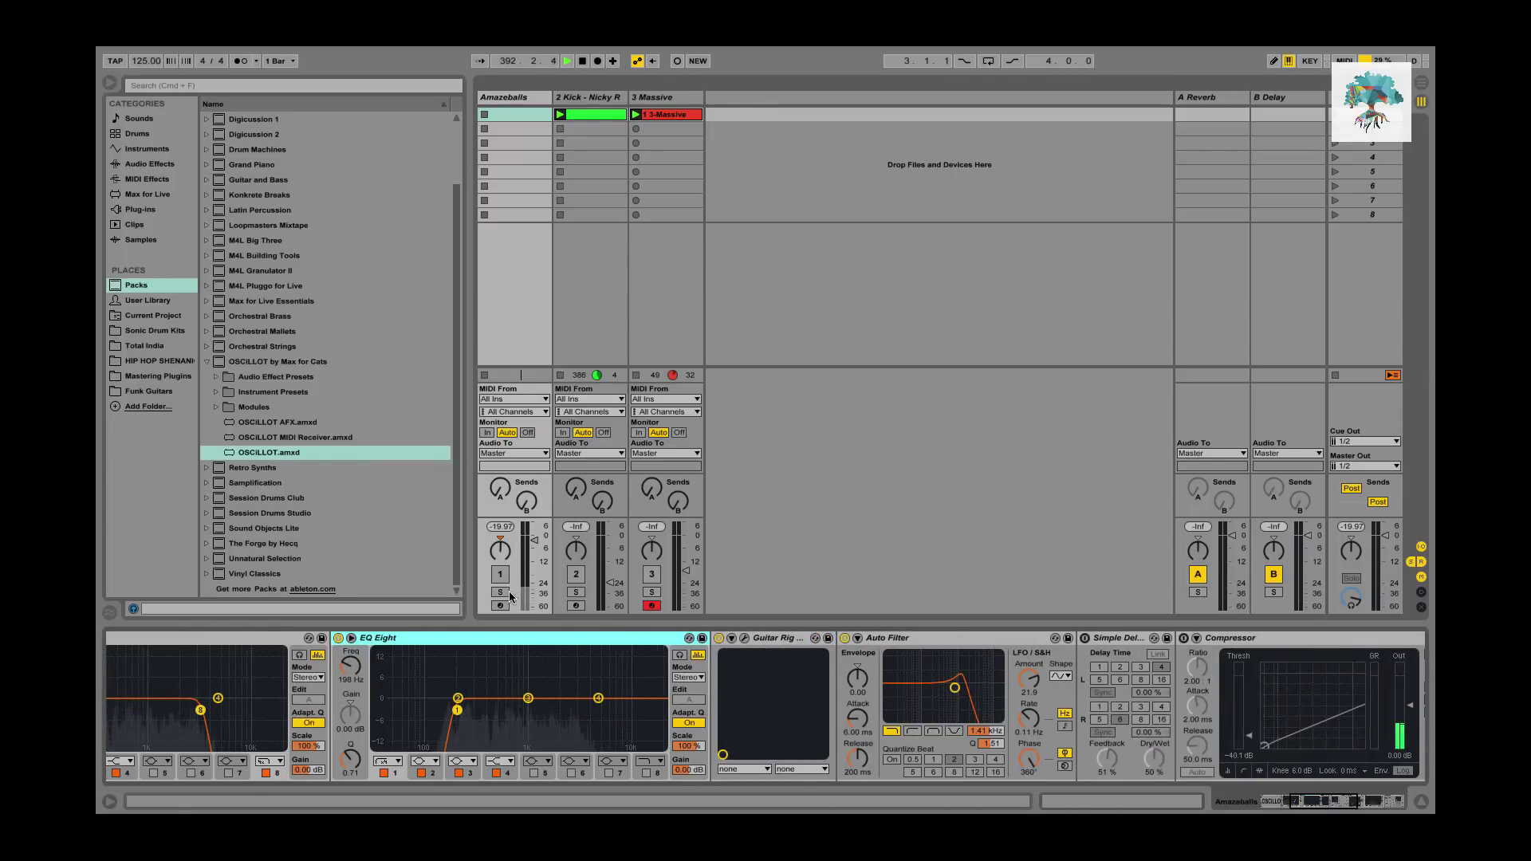
left_click(1085, 638)
scroll(1084, 638, "left", 1)
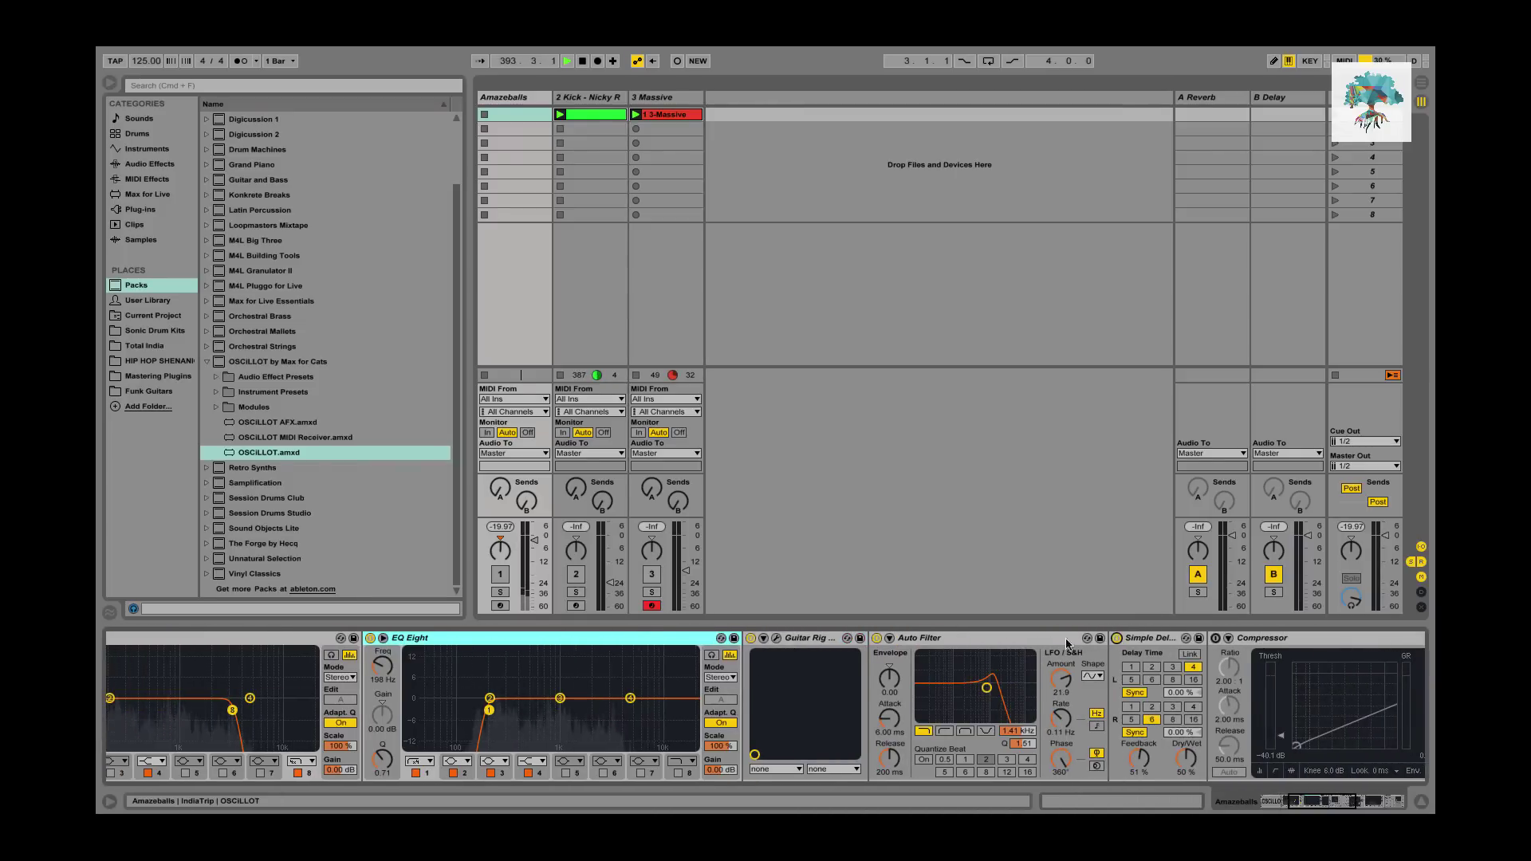
left_click(500, 574)
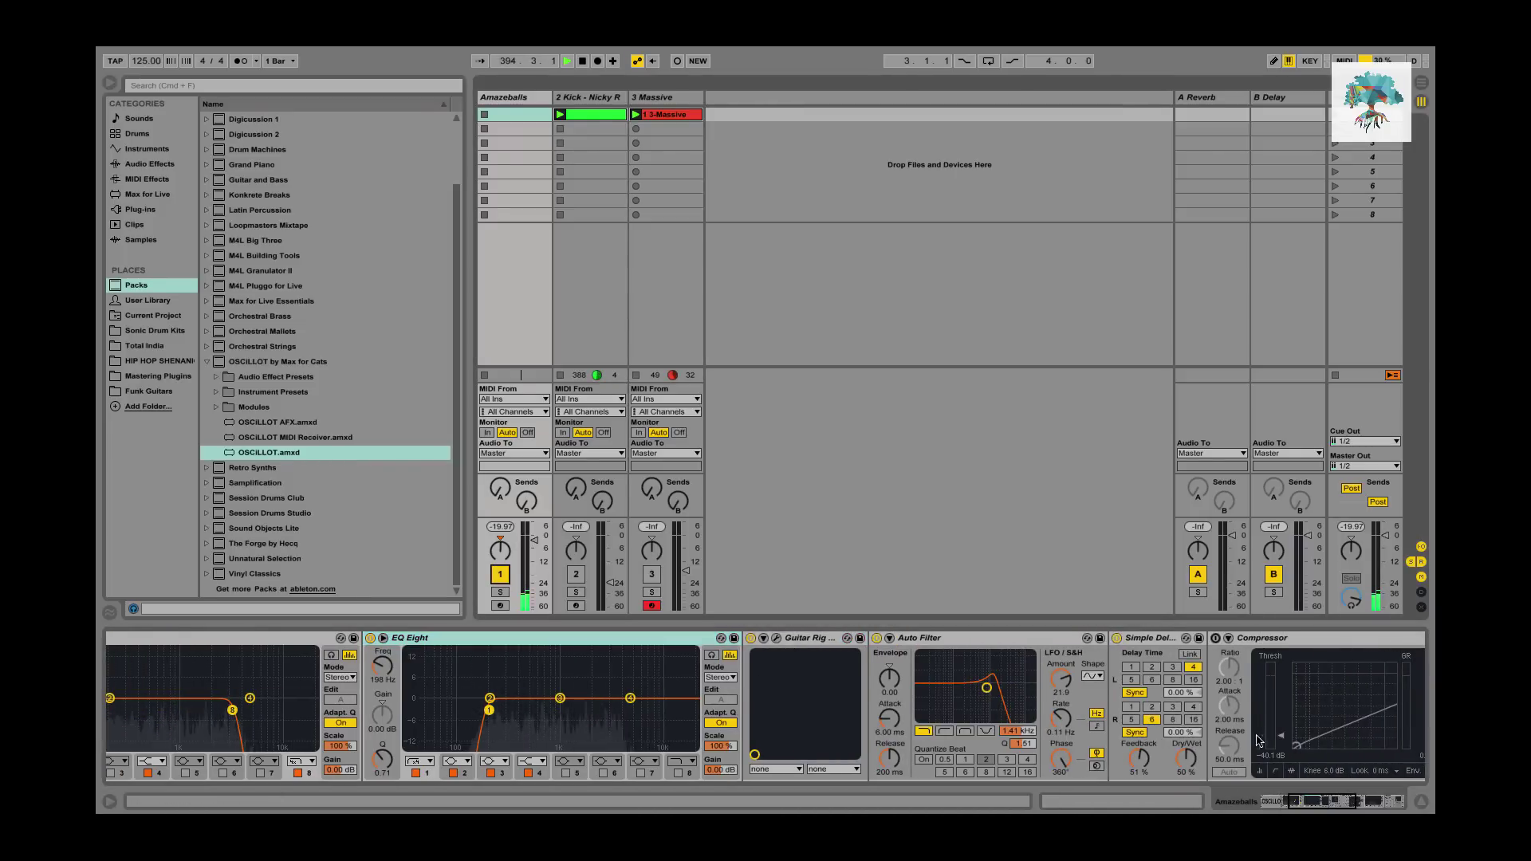
Turn on the Compressor after the Simple Delay and mute the Amazeballs track.
scroll(598, 721, "right", 7)
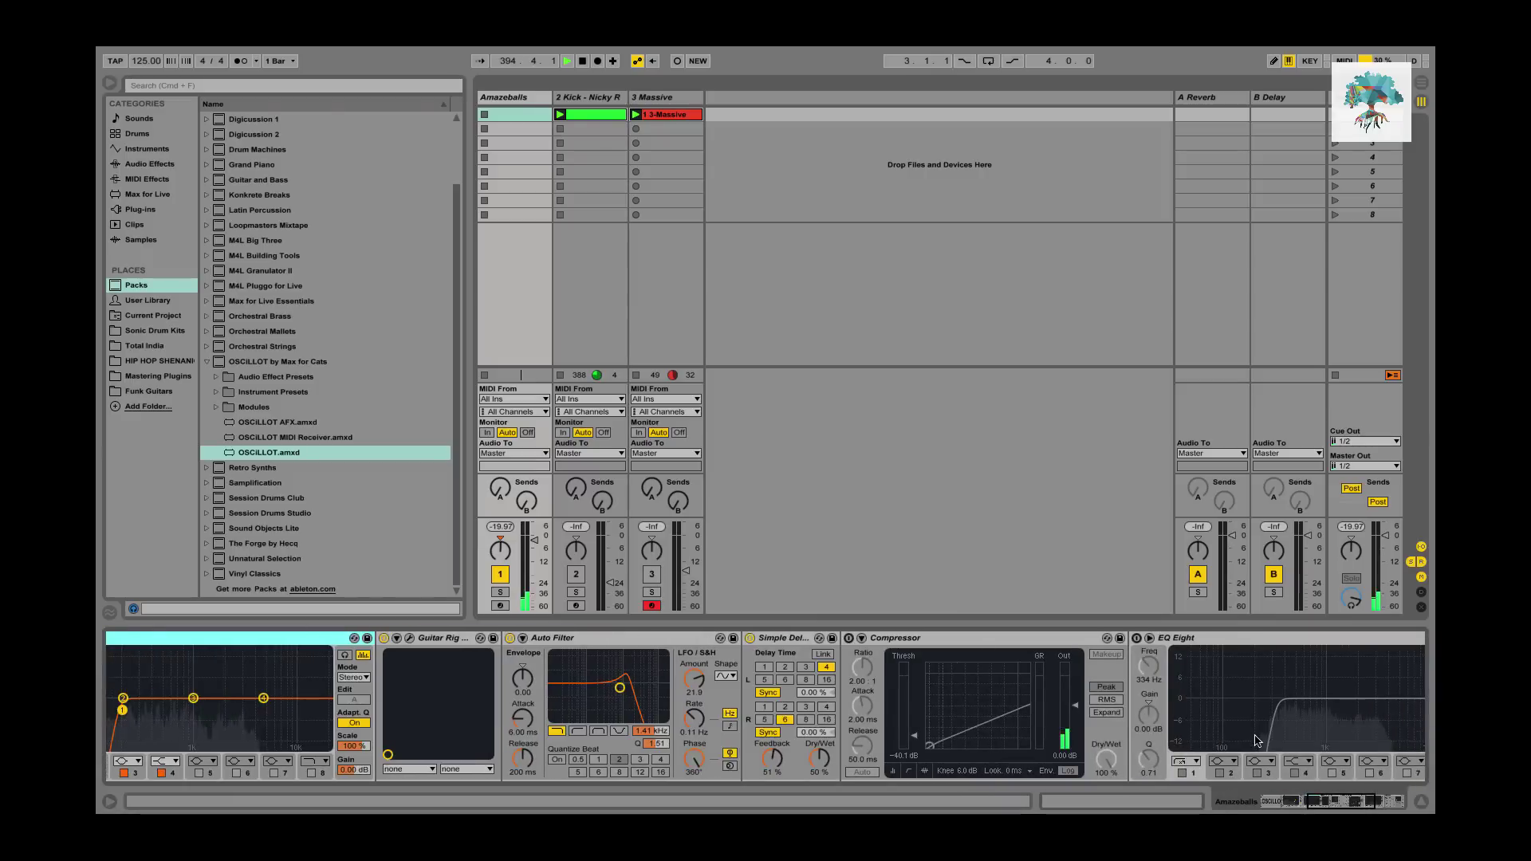
left_click(849, 639)
scroll(841, 669, "right", 5)
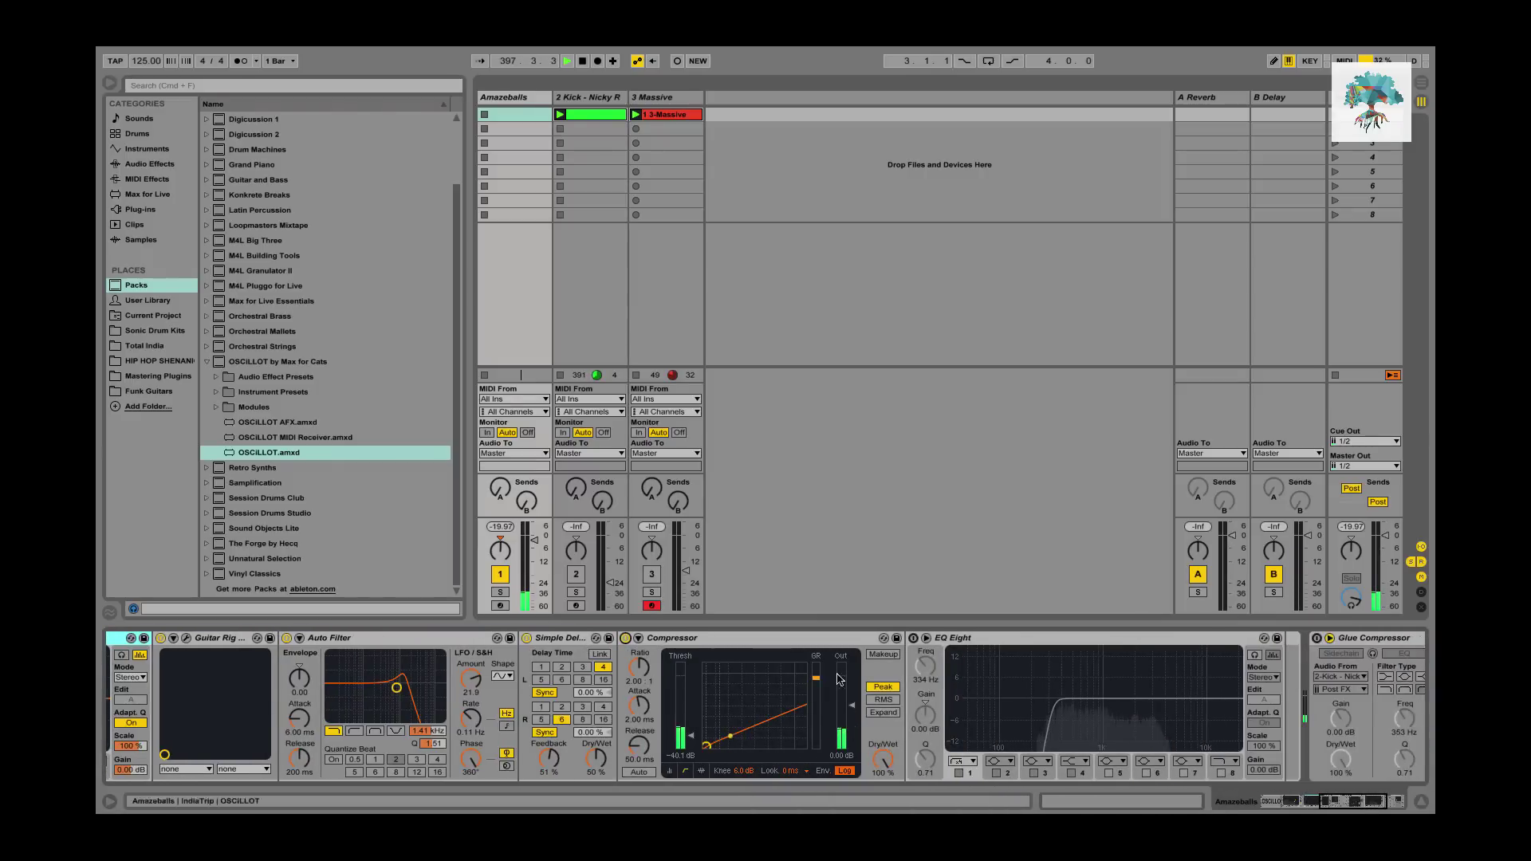
left_click(502, 574)
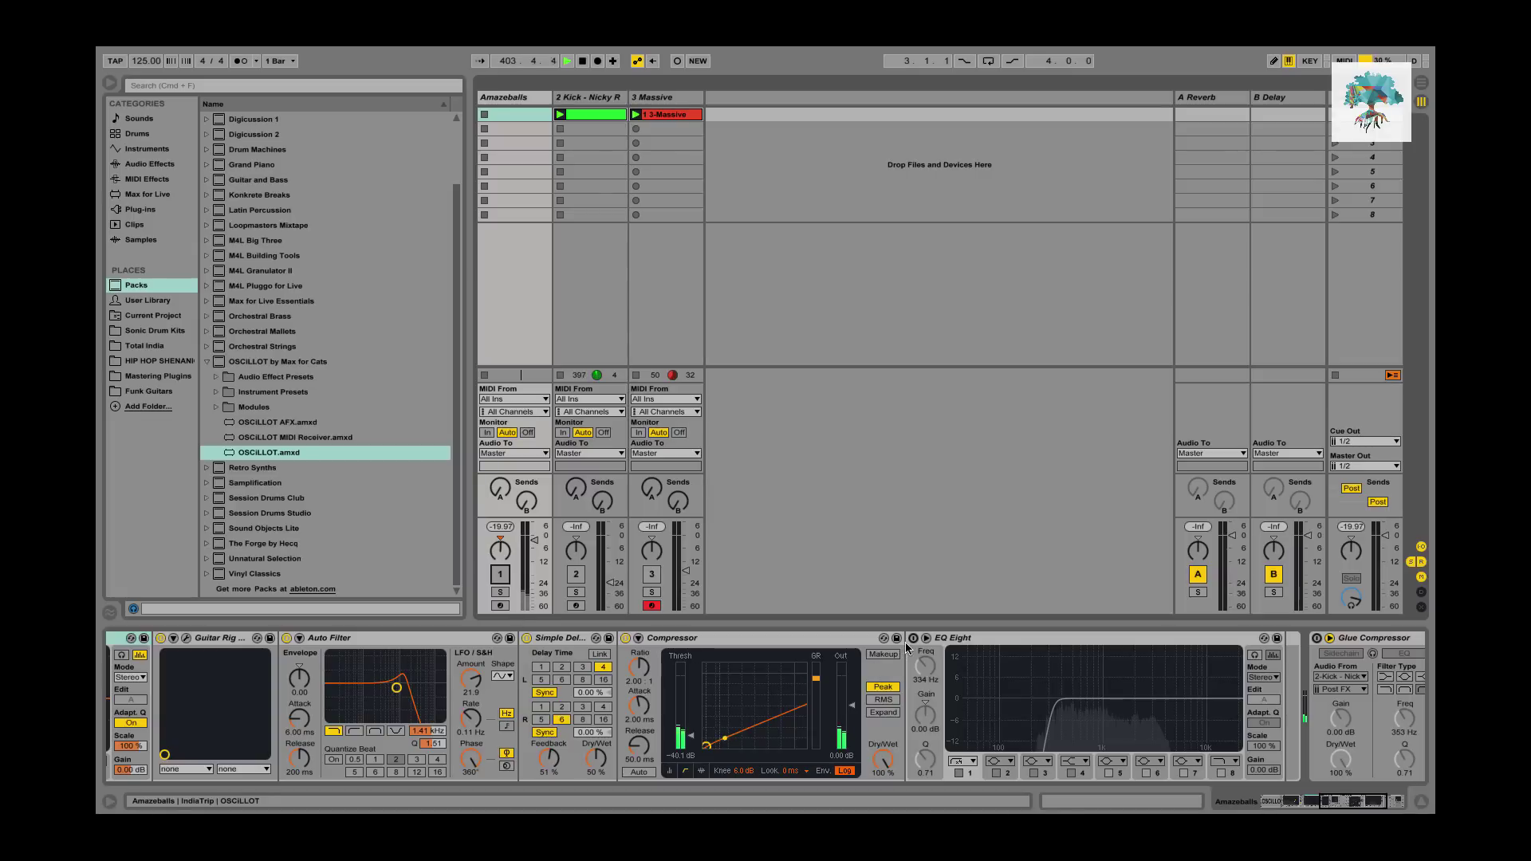
Turn on the last EQ Eight and the Glue Compressor at the end of the Amazeballs chain.
left_click(560, 638)
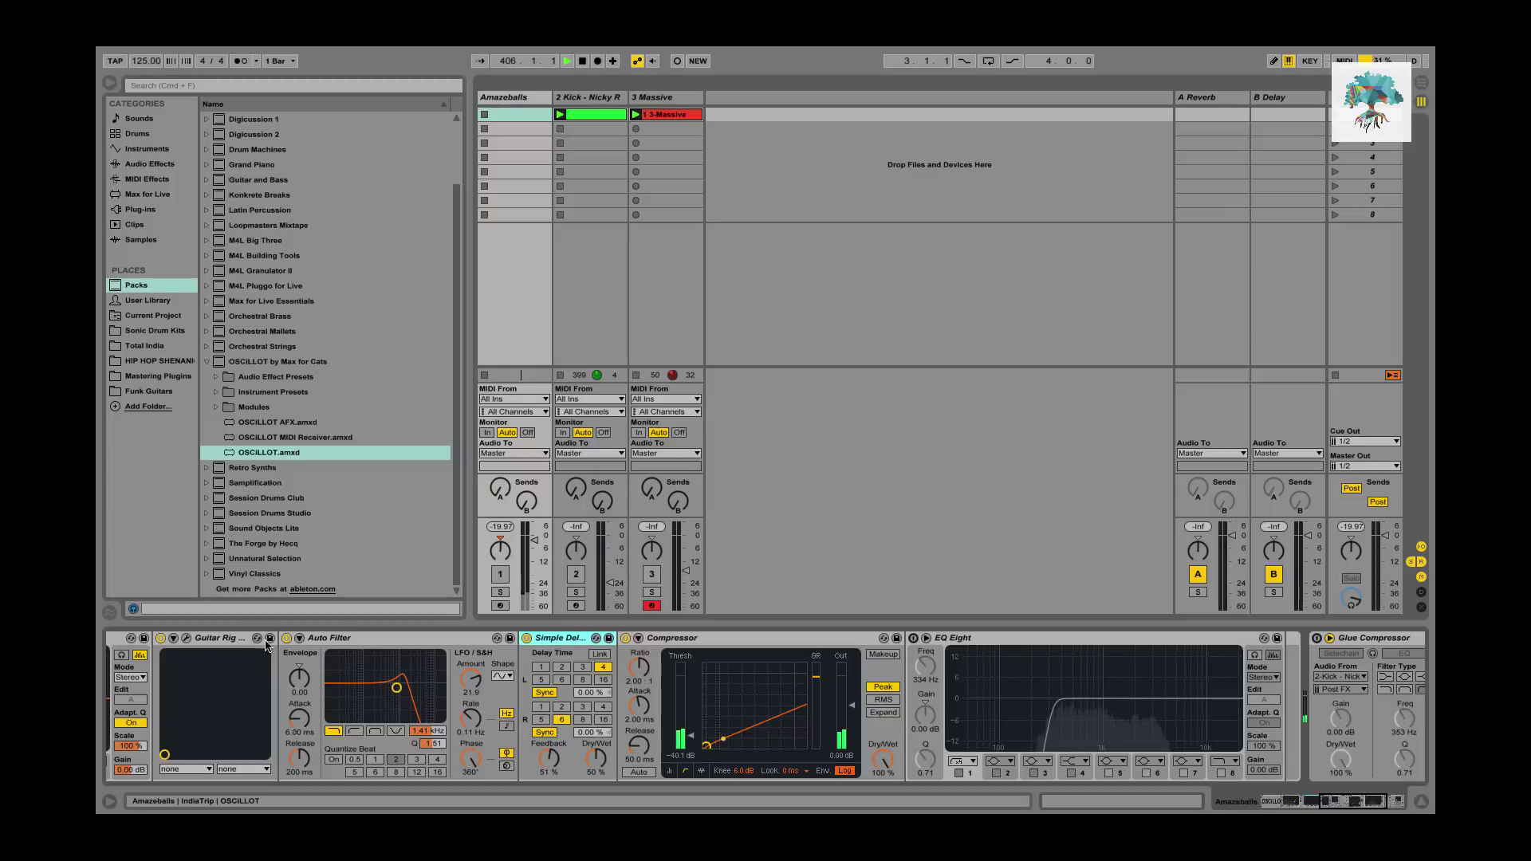
left_click(233, 638)
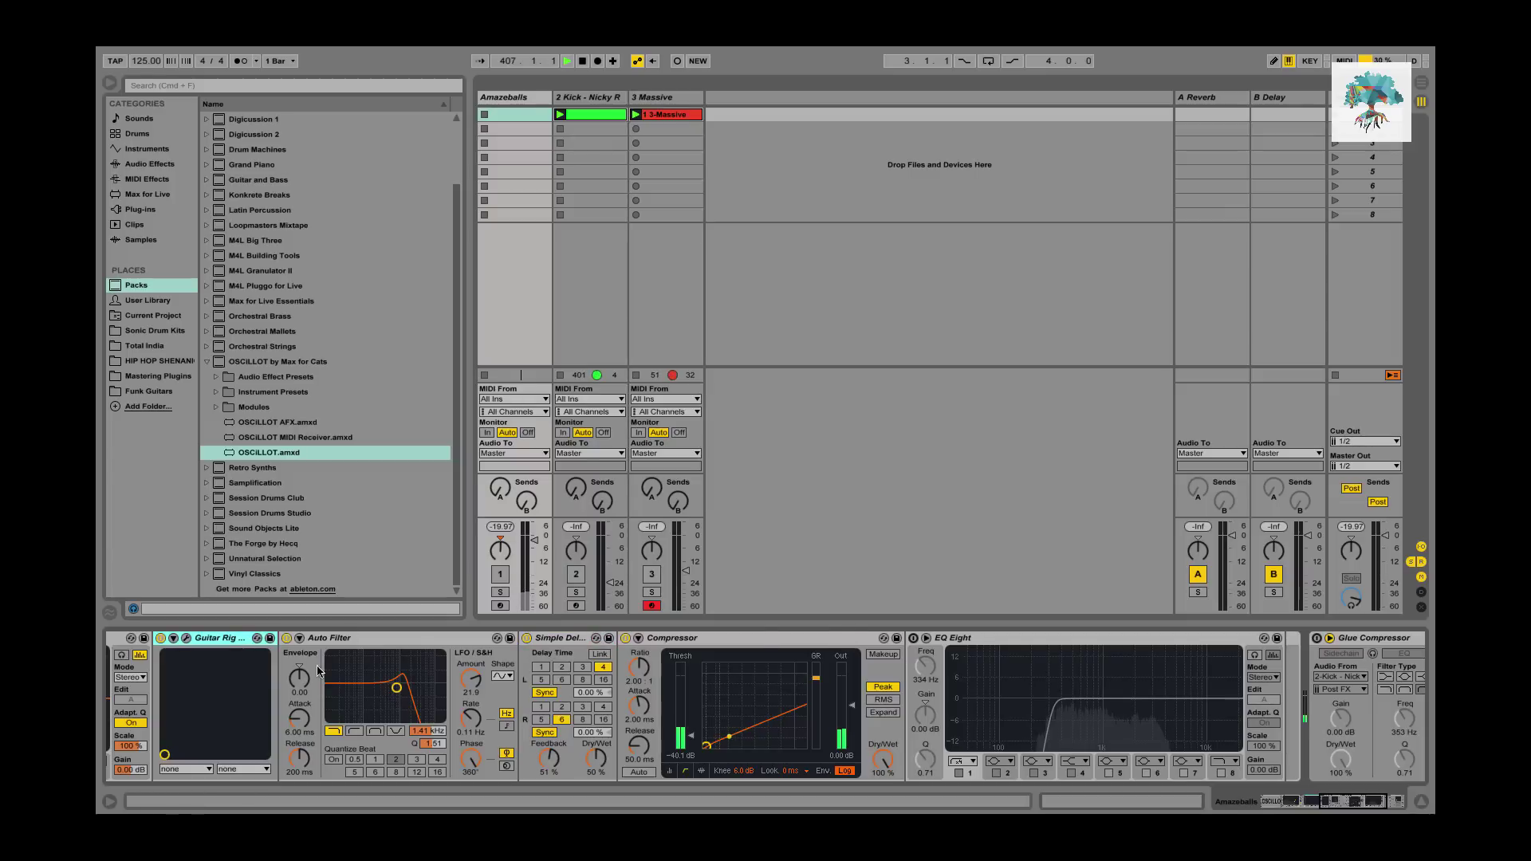
left_click(986, 638)
left_click(913, 638)
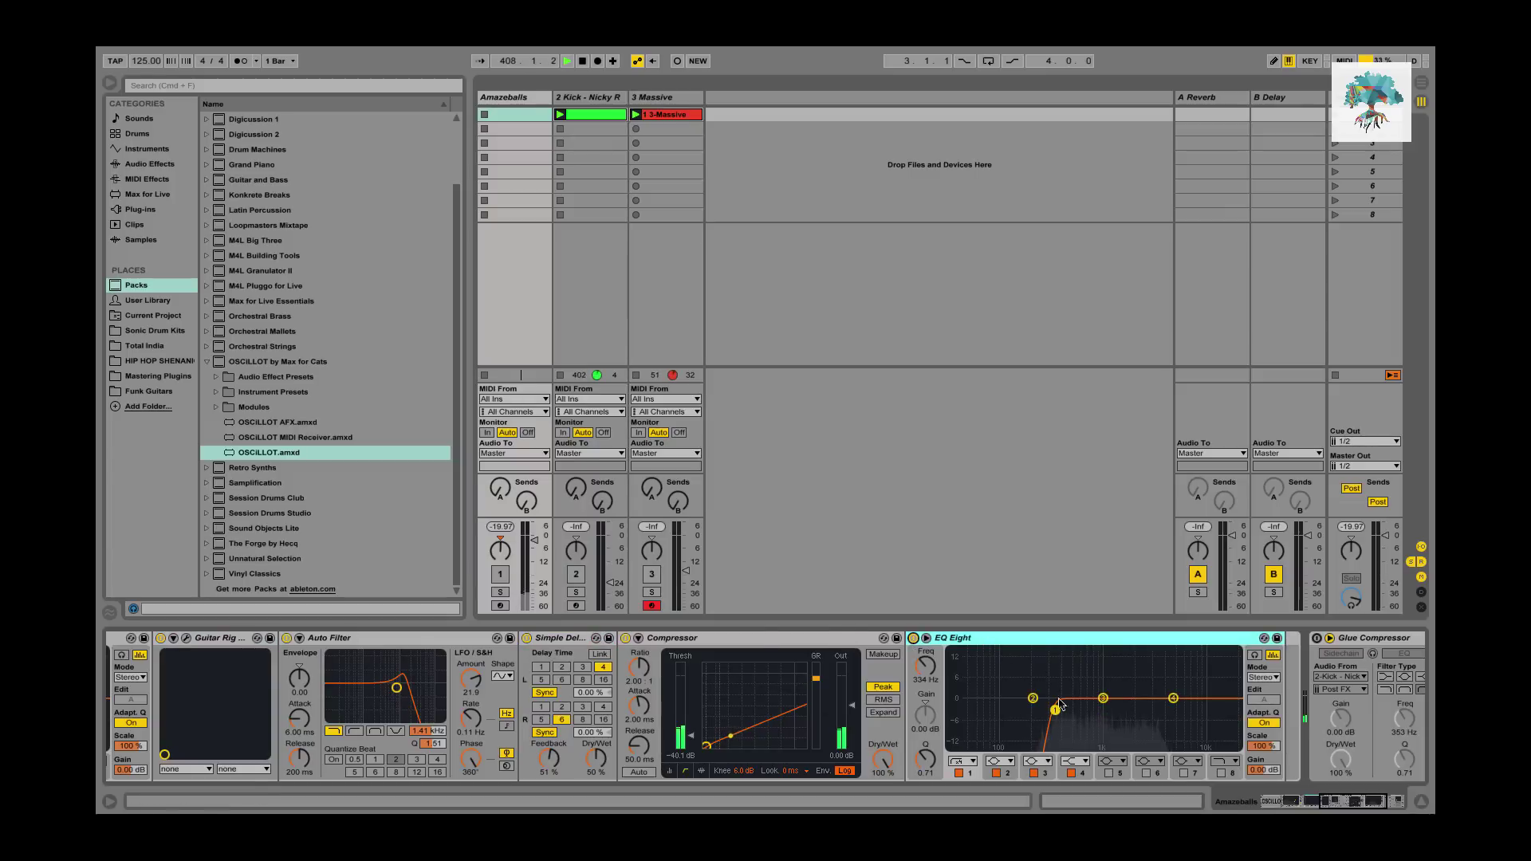
scroll(797, 701, "right", 5)
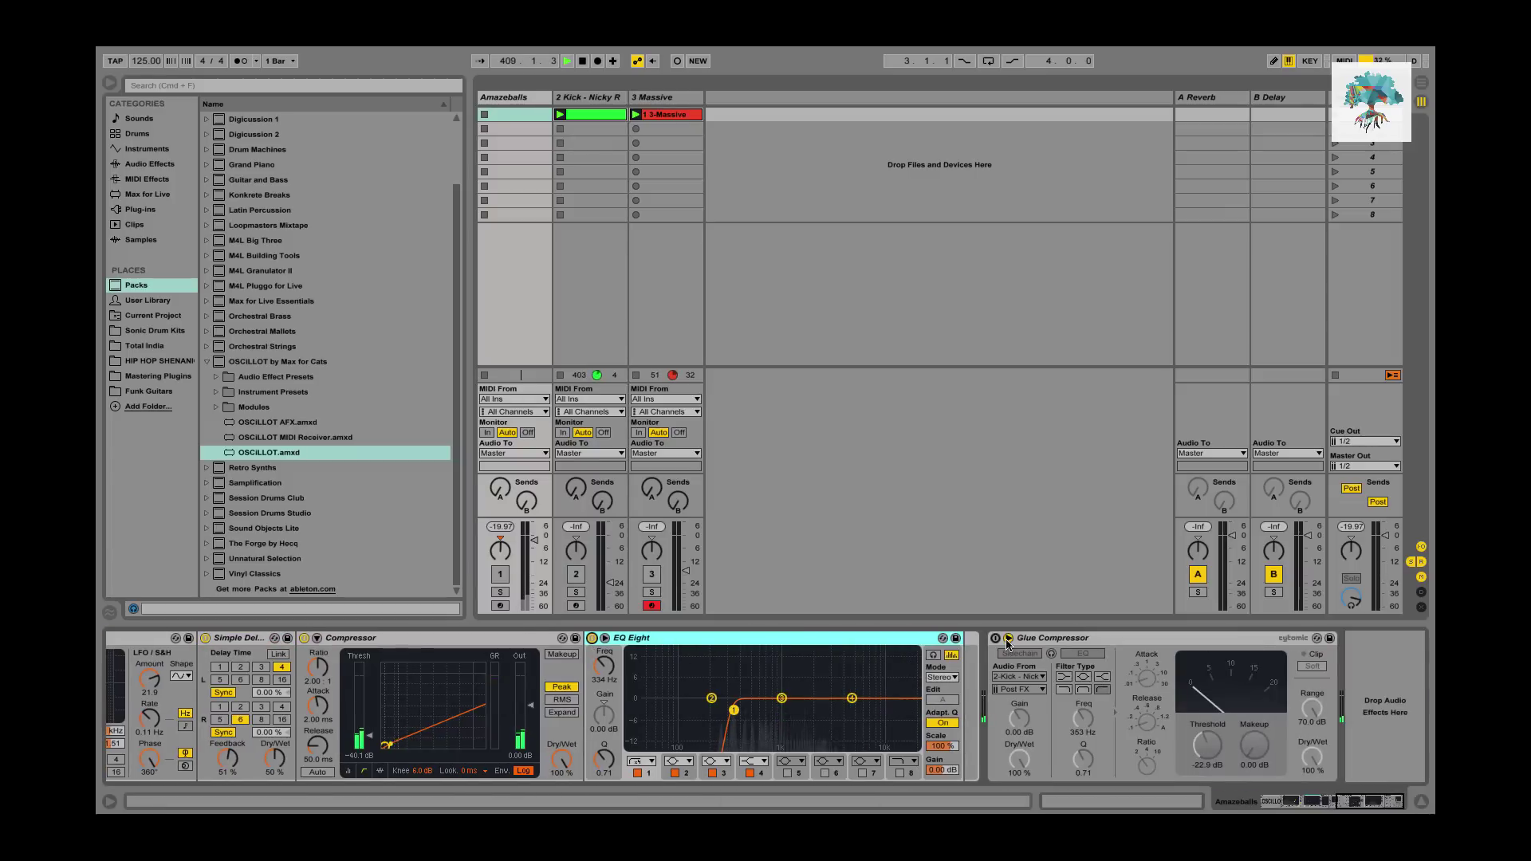
left_click(995, 638)
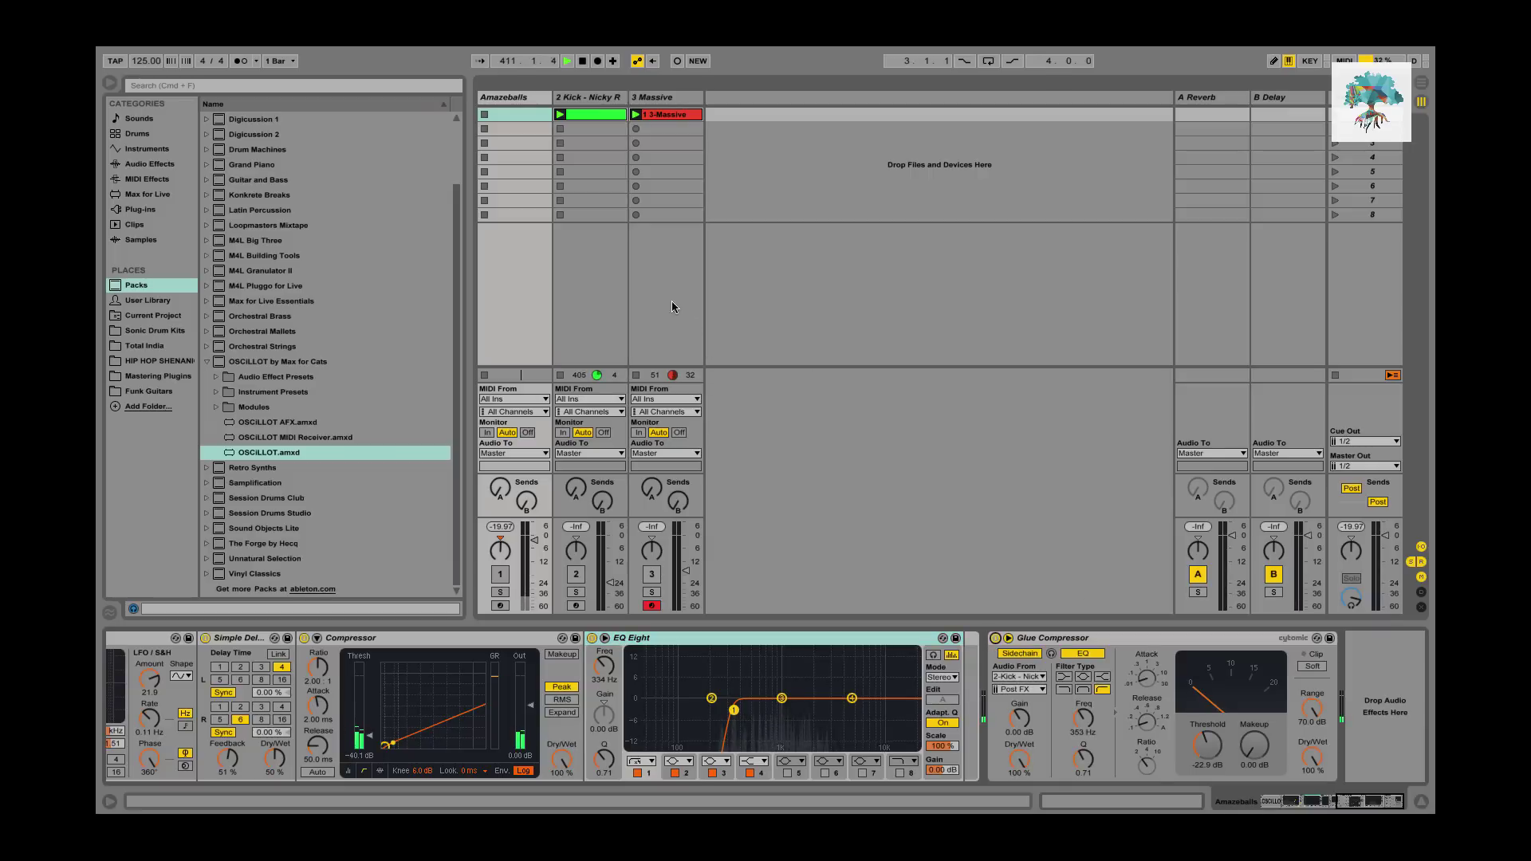
Turn on the Kick track's instrument and EQ Eight, and unmute the Amazeballs track.
left_click(584, 99)
left_click(160, 681)
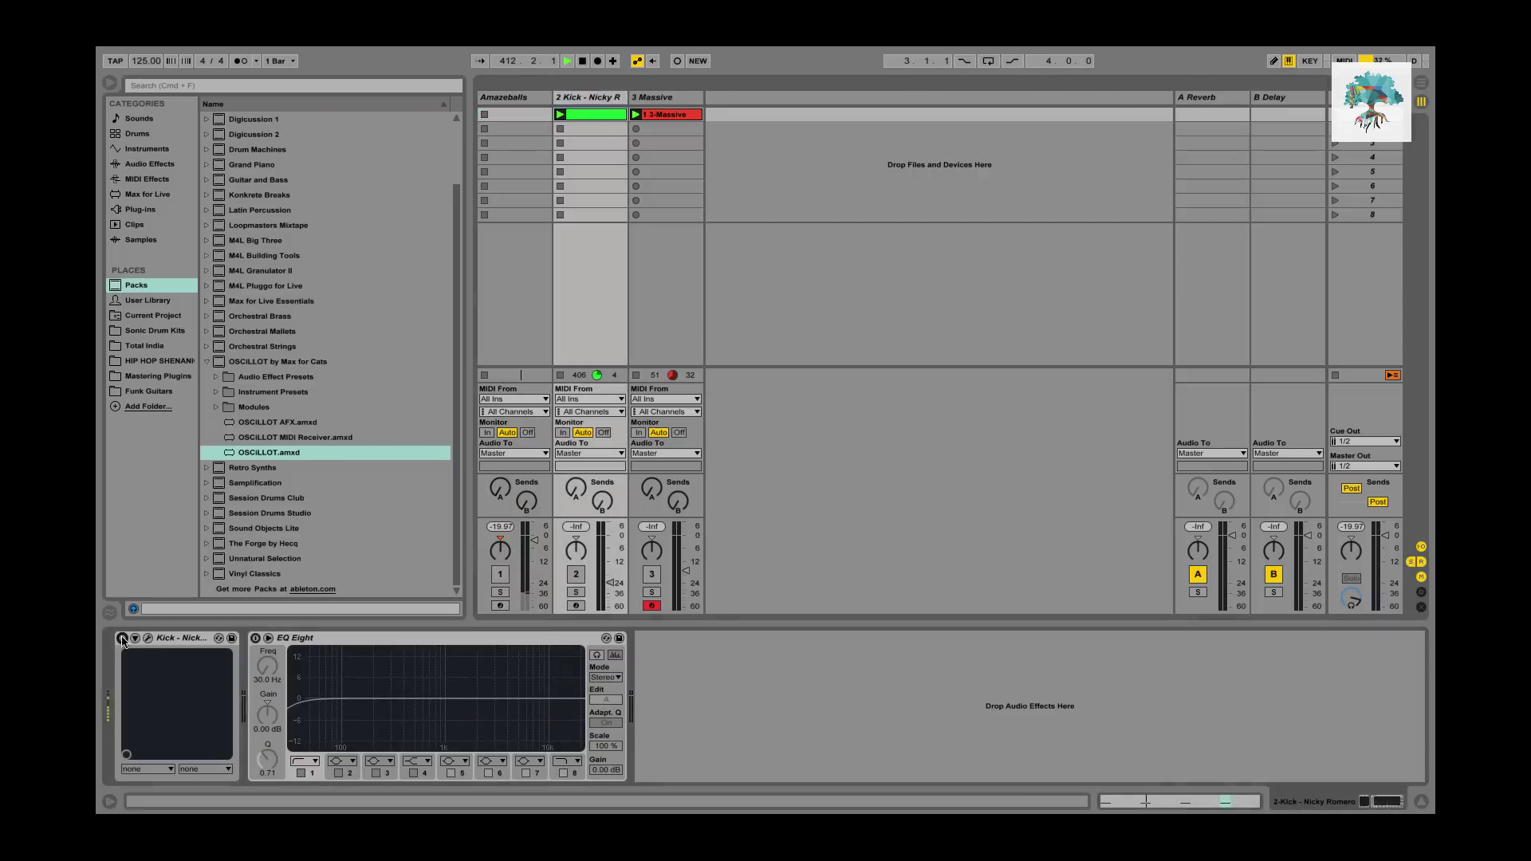
left_click(255, 638)
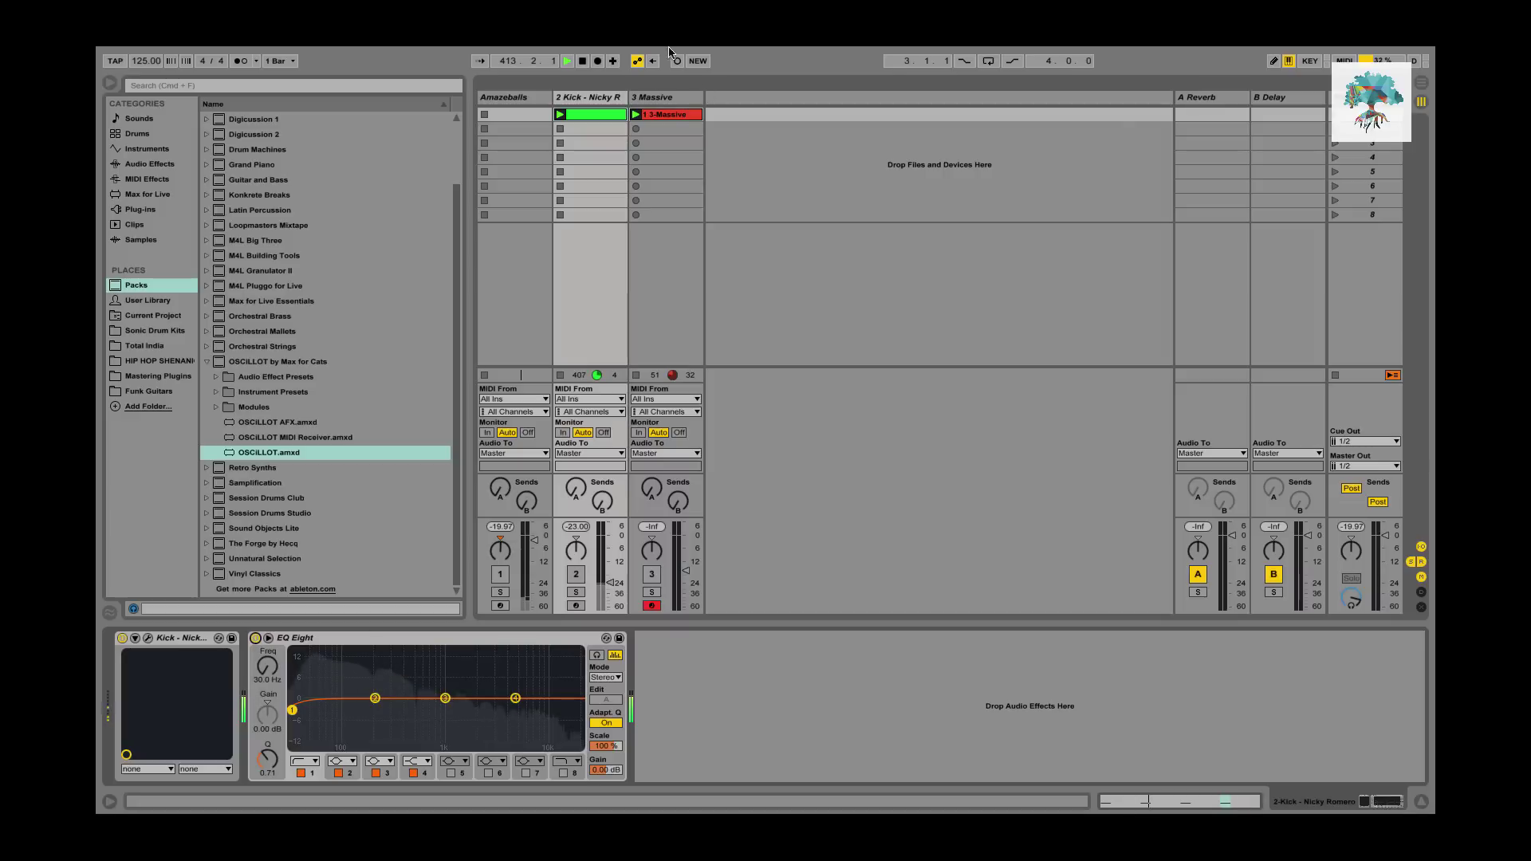
left_click(499, 574)
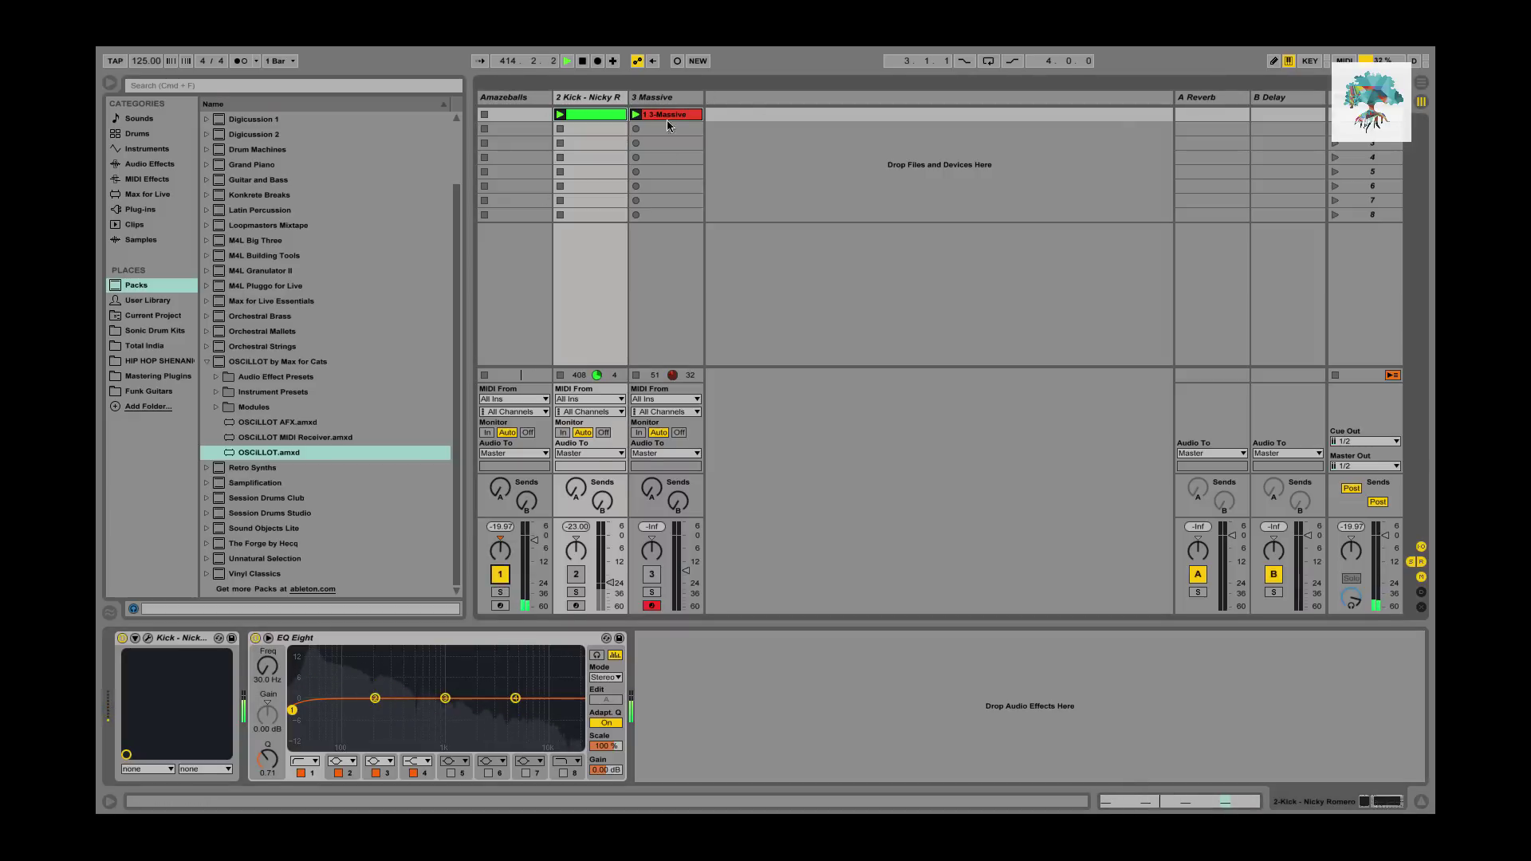
Turn on the Massive instrument and the EQ Eight on the Massive track.
left_click(667, 95)
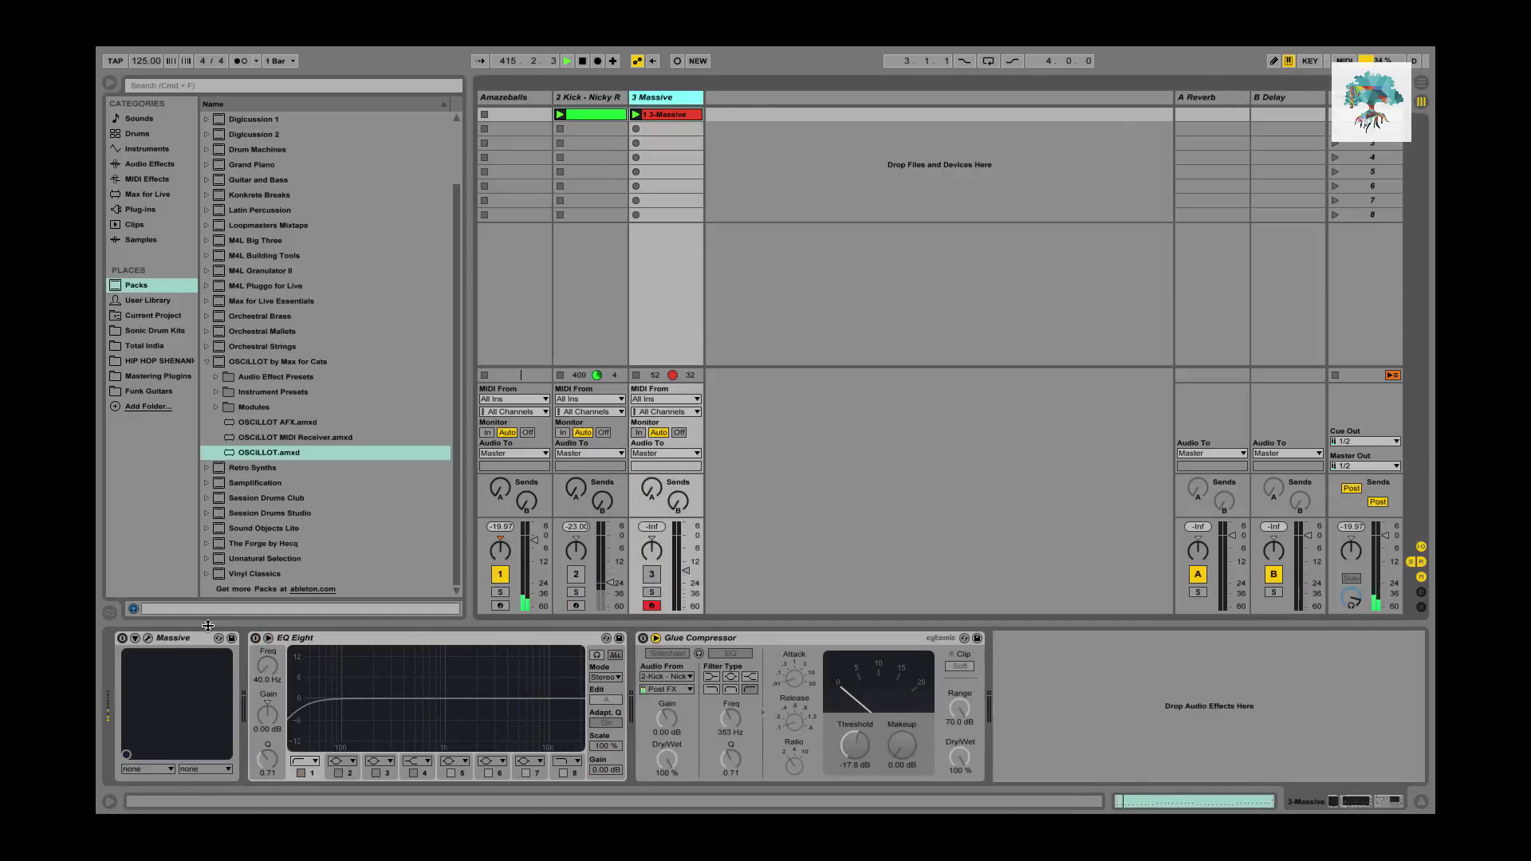
left_click(122, 637)
left_click(255, 638)
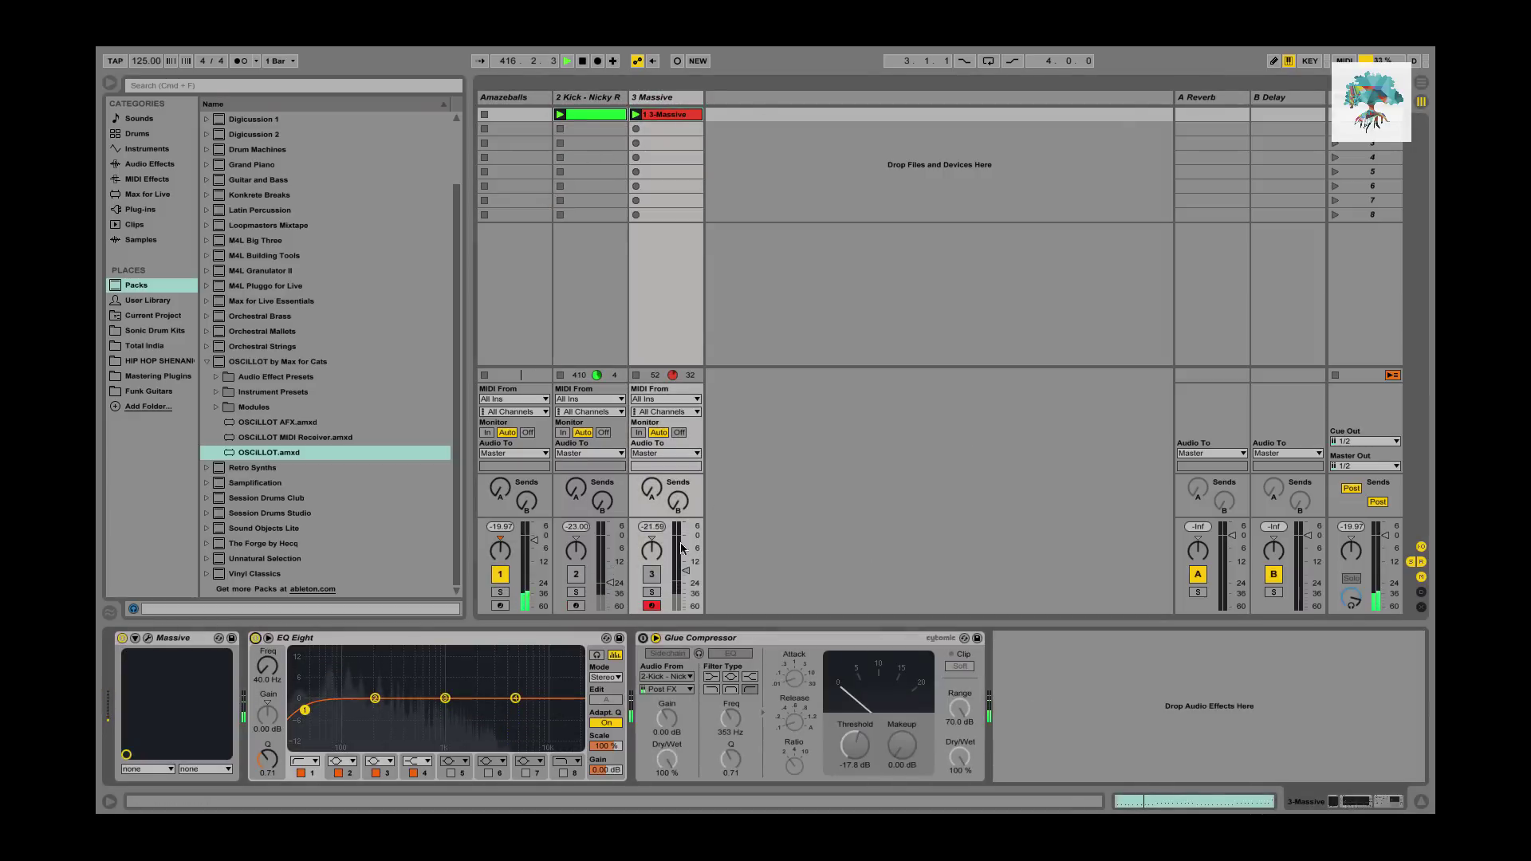
Unmute the Kick and Massive tracks and raise the master volume to about 3.5 dB.
left_click(576, 574)
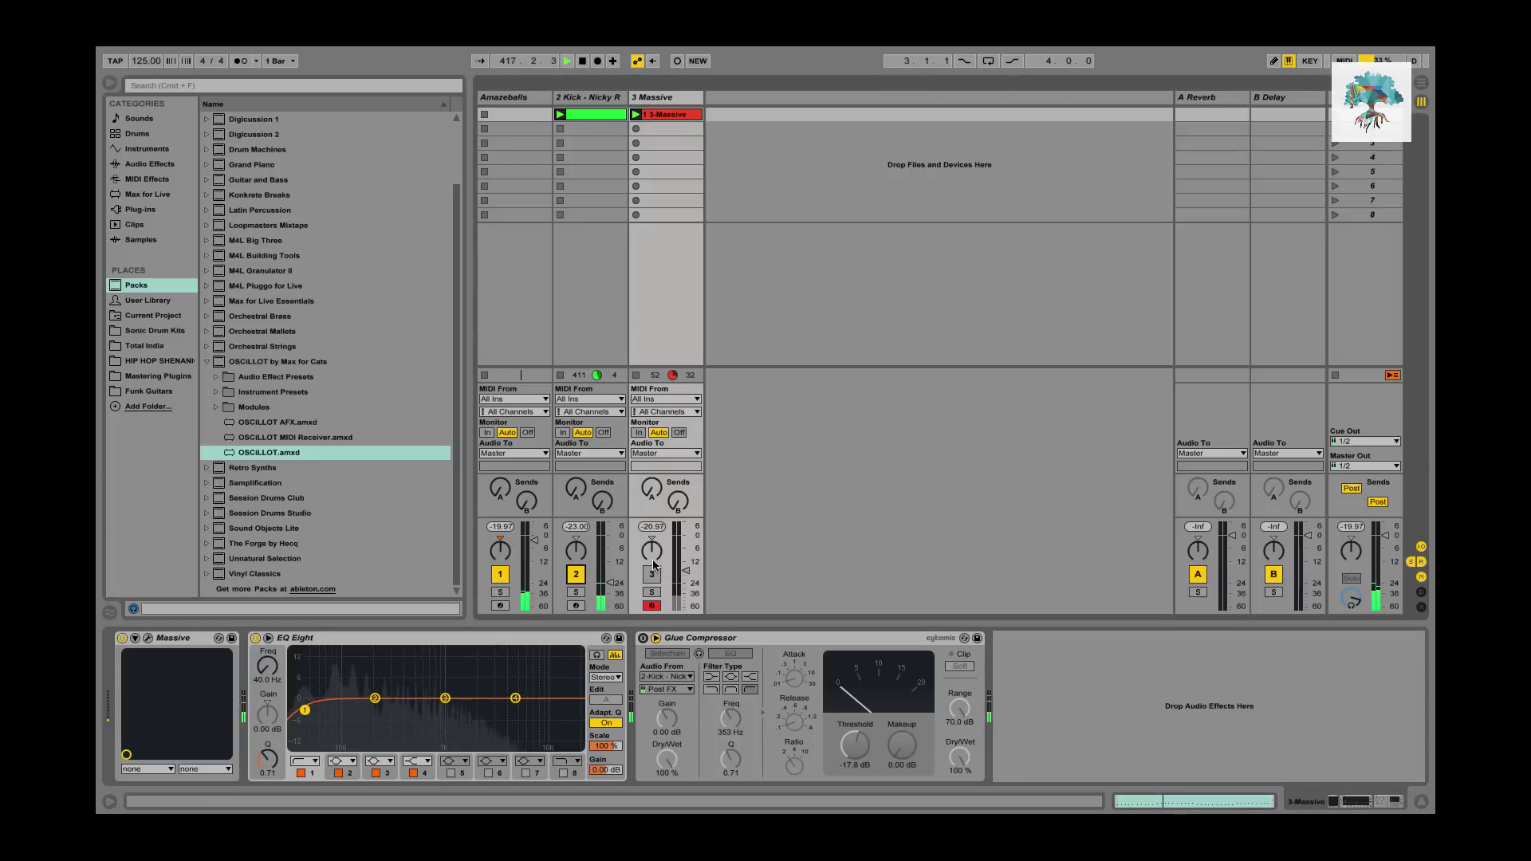
key("XF86AudioRaiseVolume")
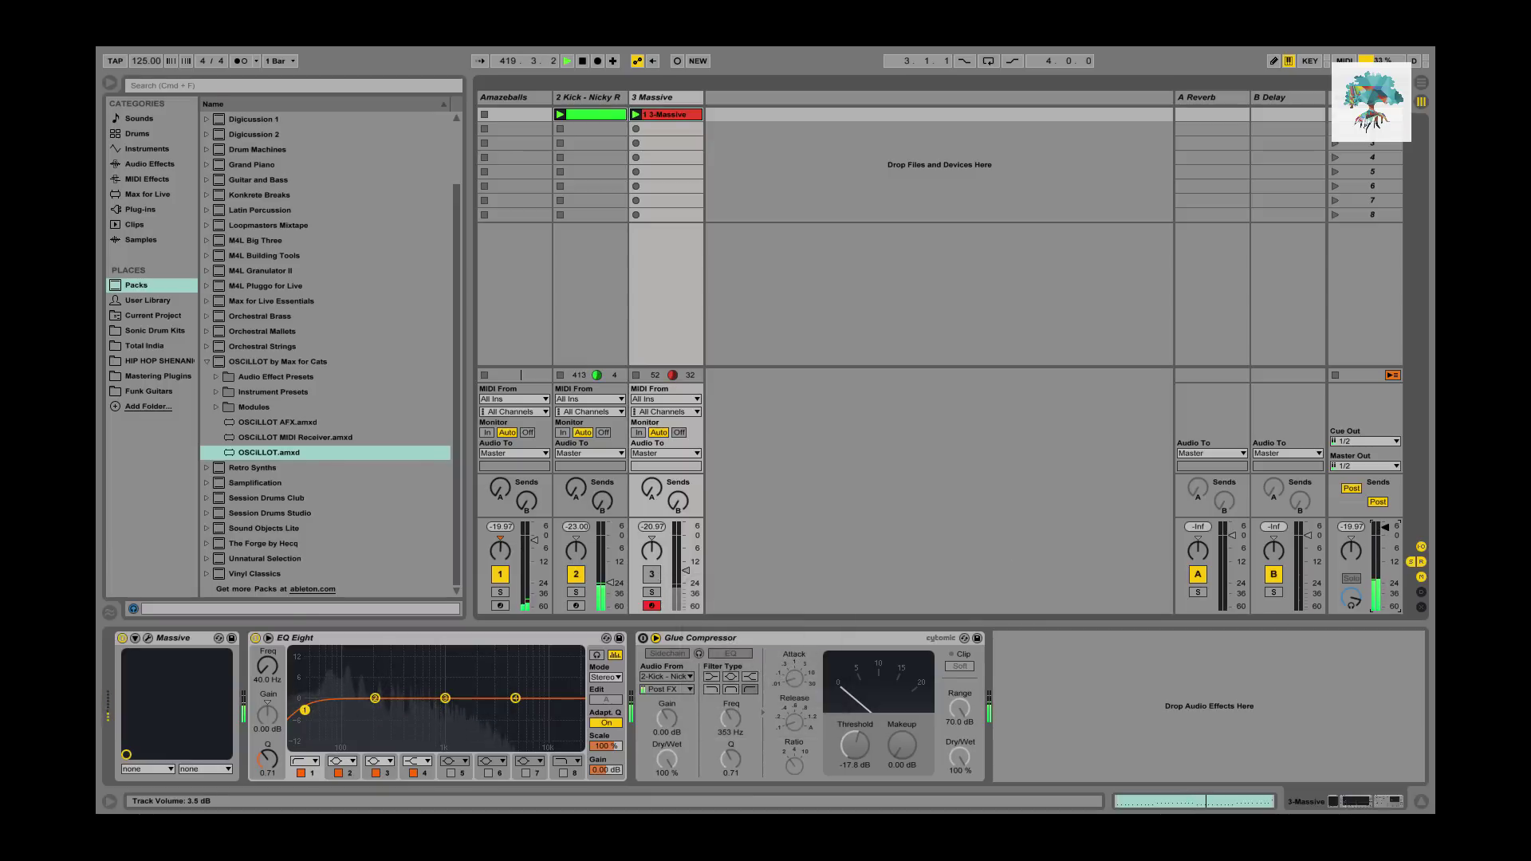
left_click(652, 574)
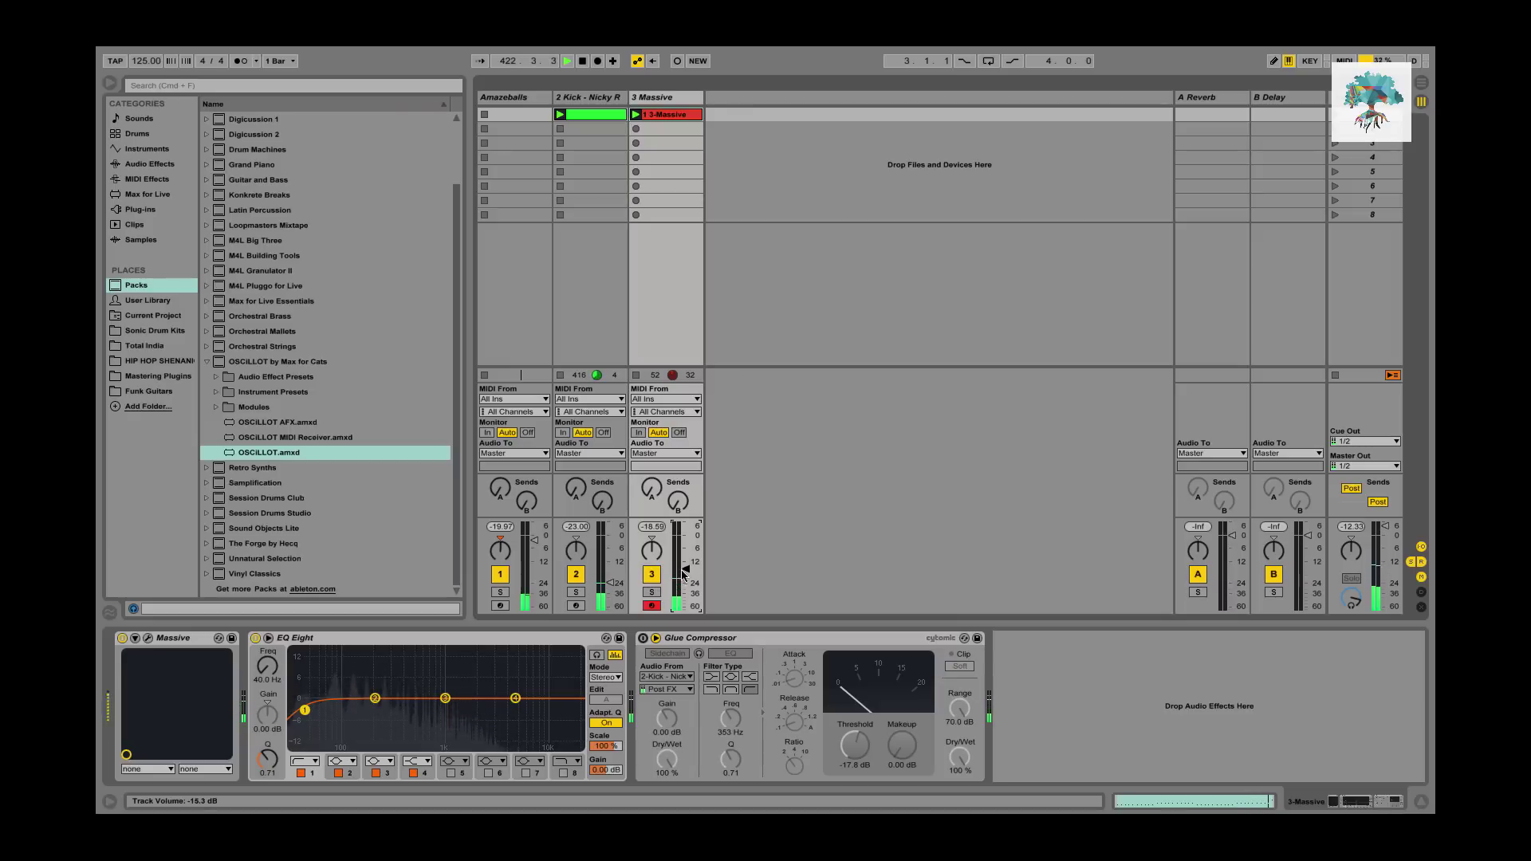
Examine the Massive clip's MIDI notes and the synth's settings in its plug-in window, and close that window.
left_click(678, 94)
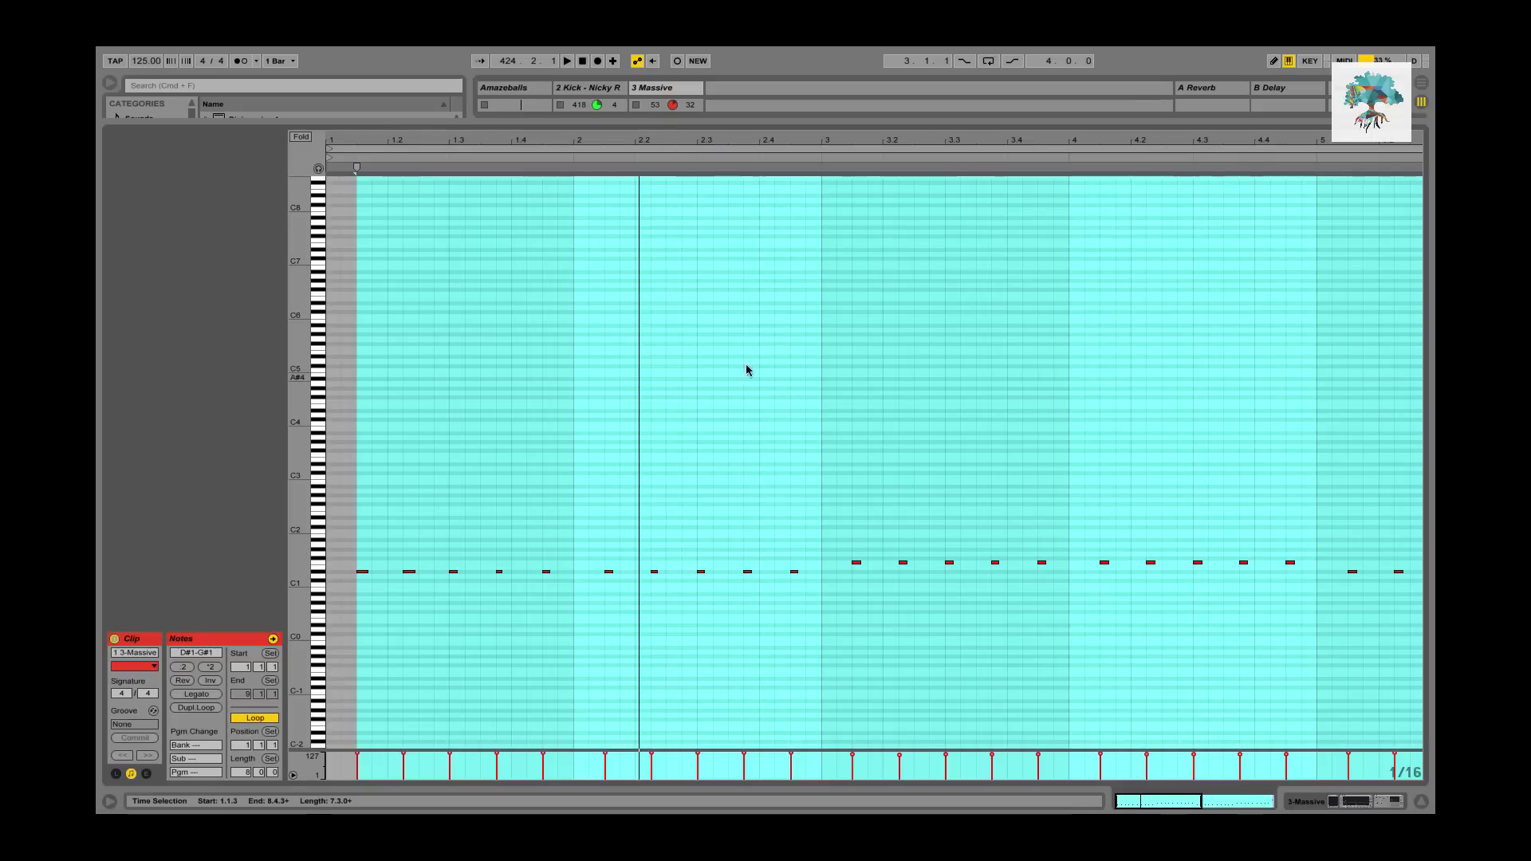
left_click(511, 390)
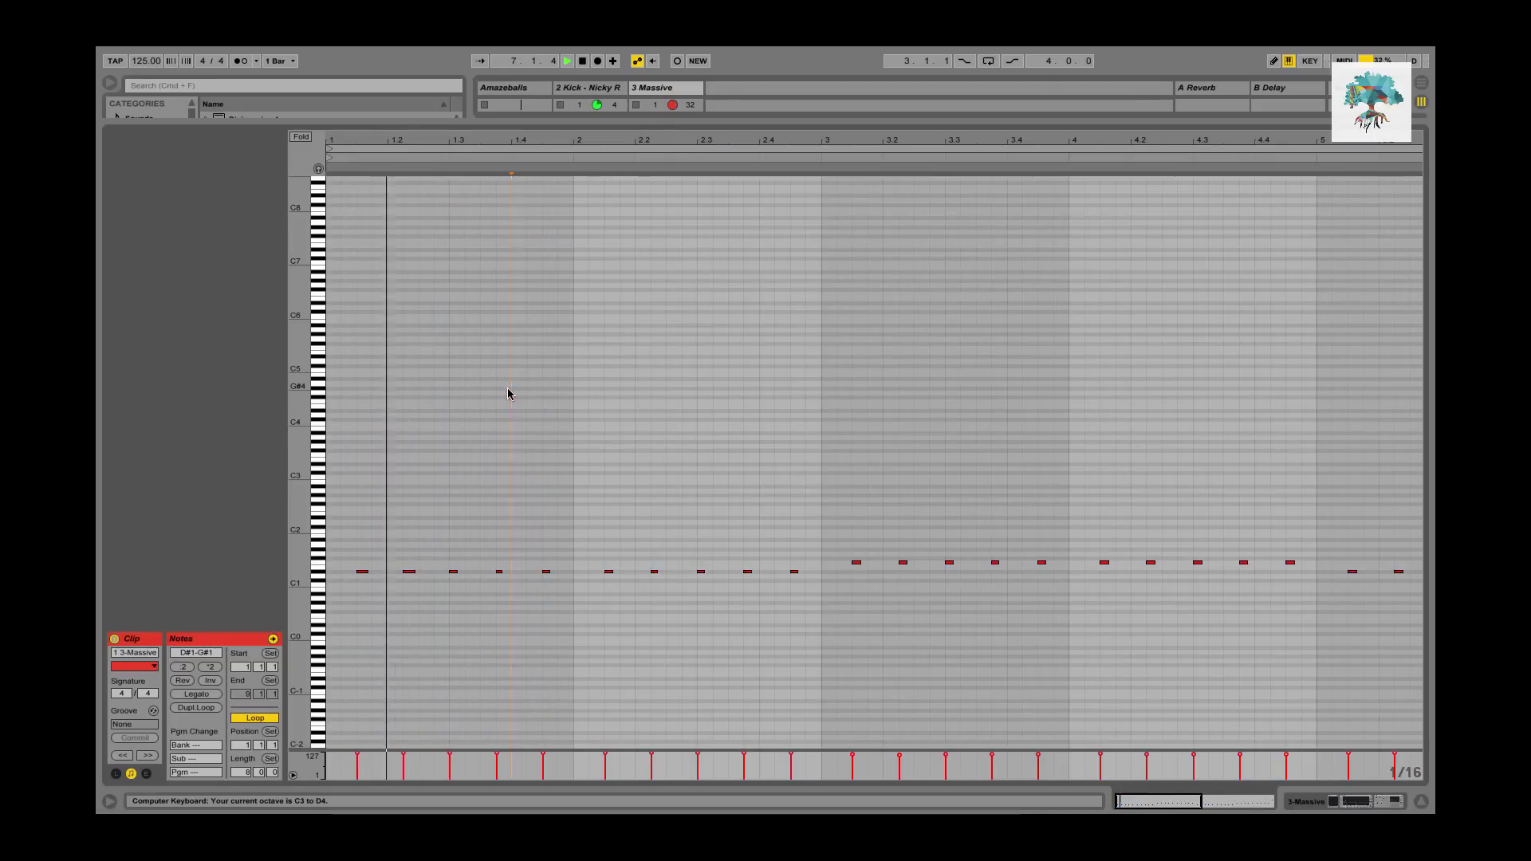
key("shift+Tab")
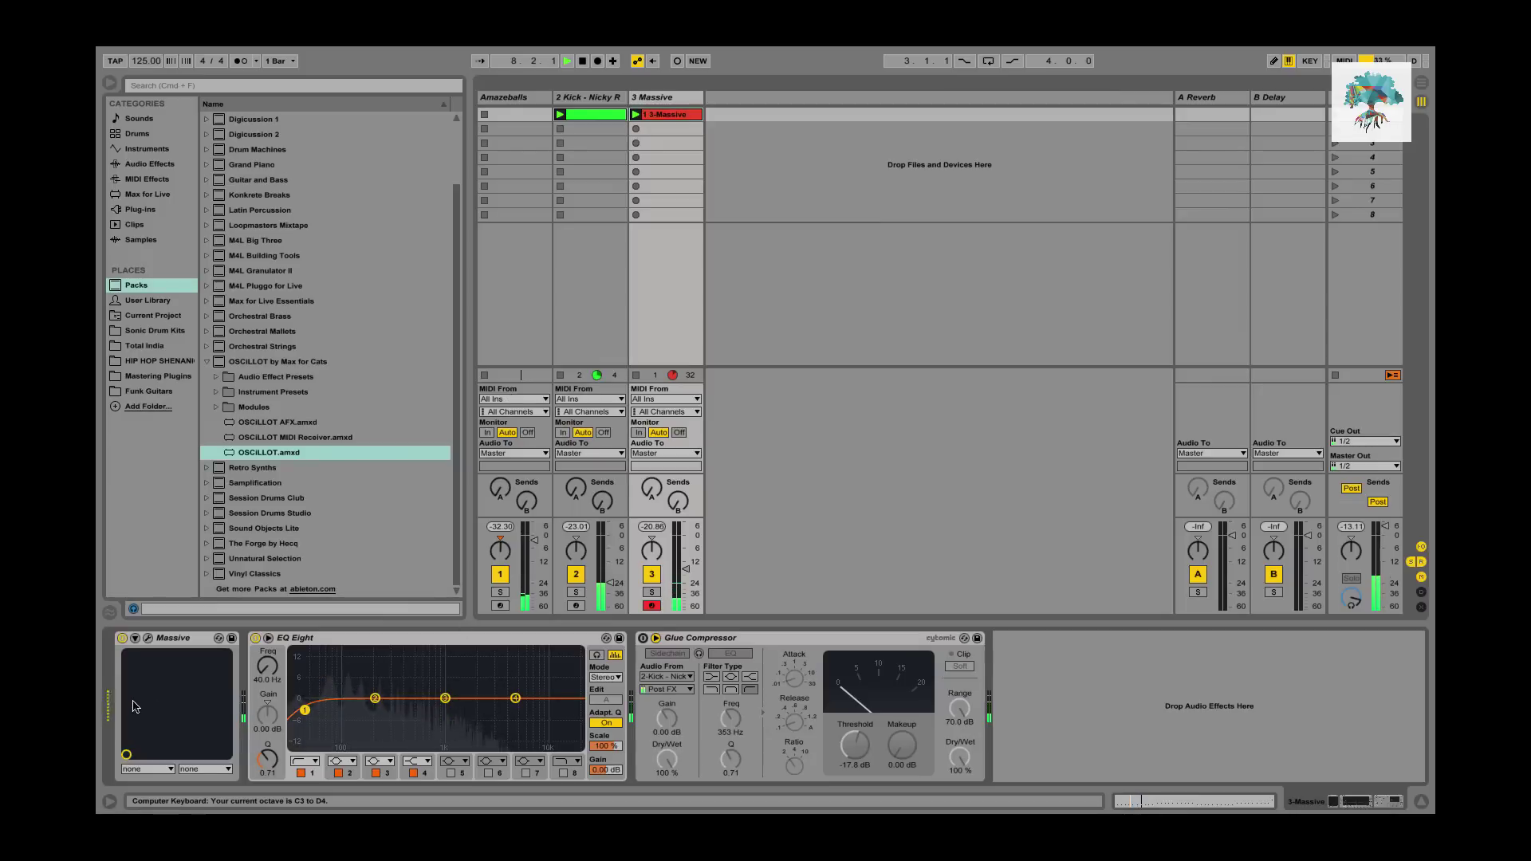
left_click(148, 638)
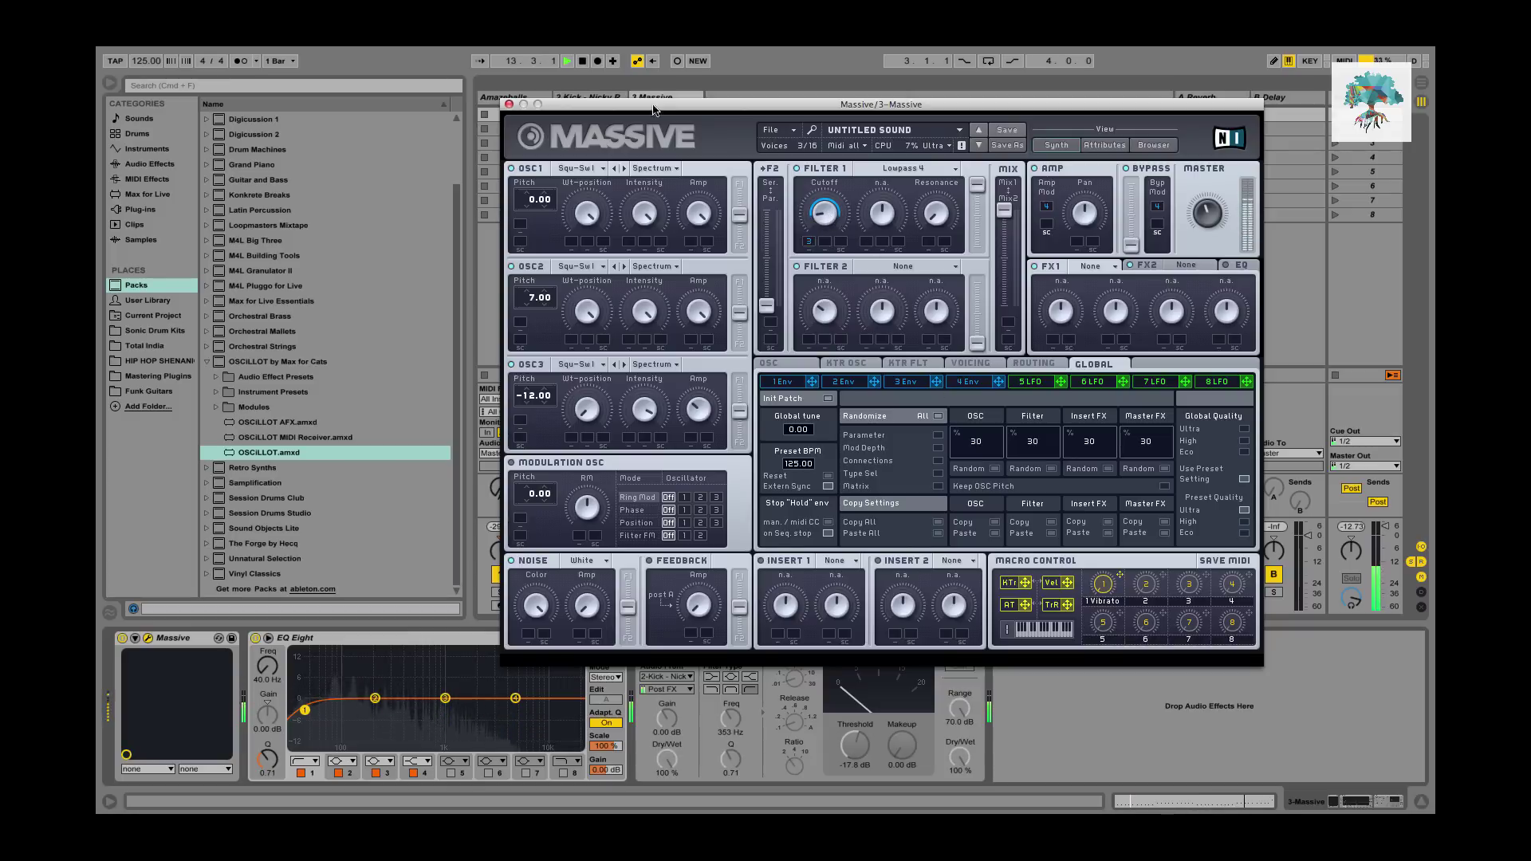
left_click(509, 105)
Solo the Massive track, add an Overdrive effect to the end of its chain, and restart playback.
left_click(651, 592)
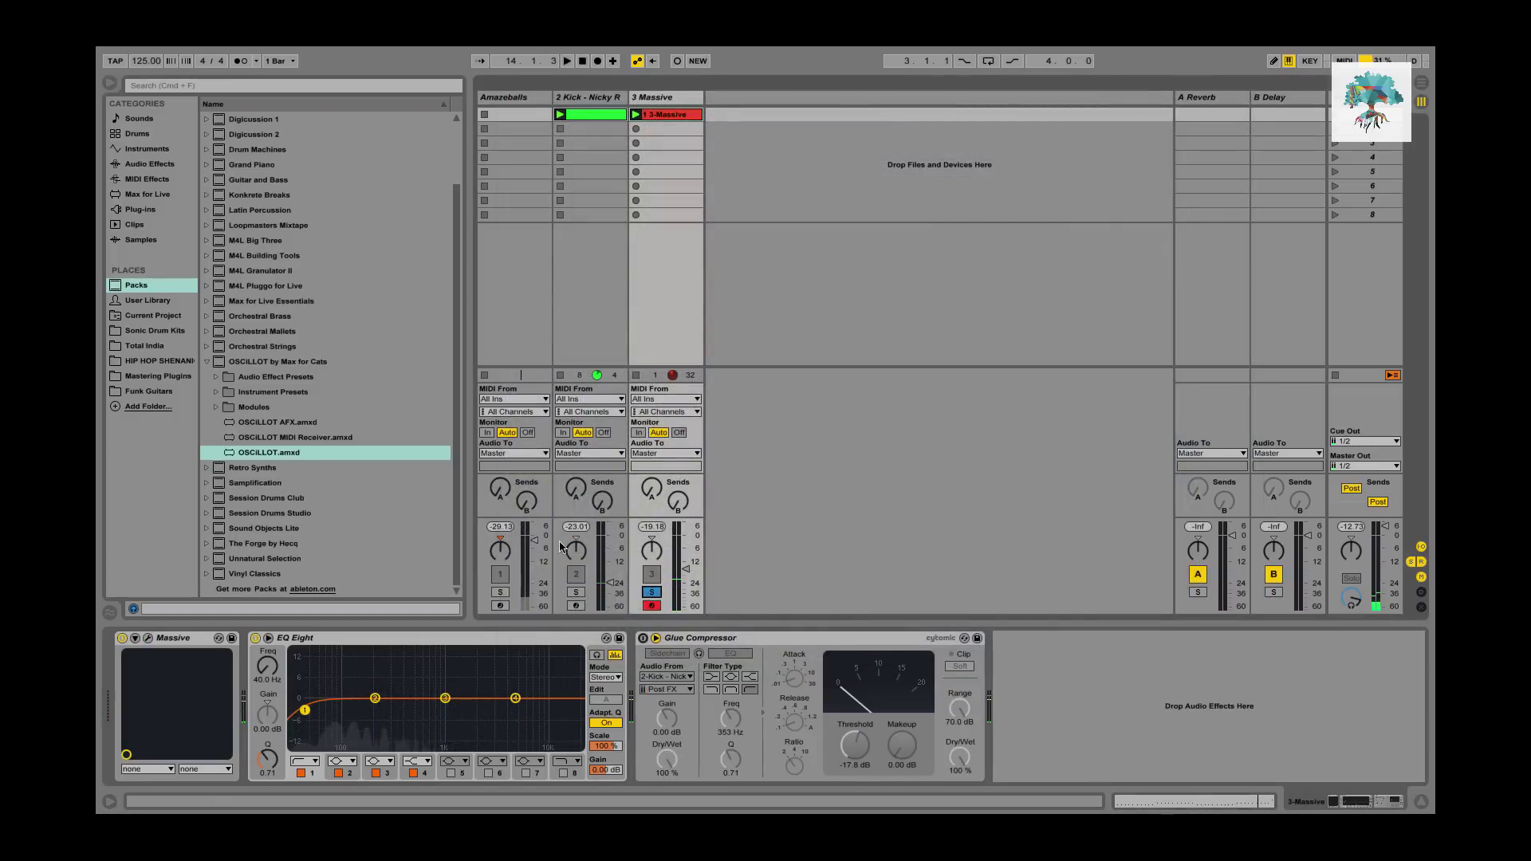
left_click(159, 164)
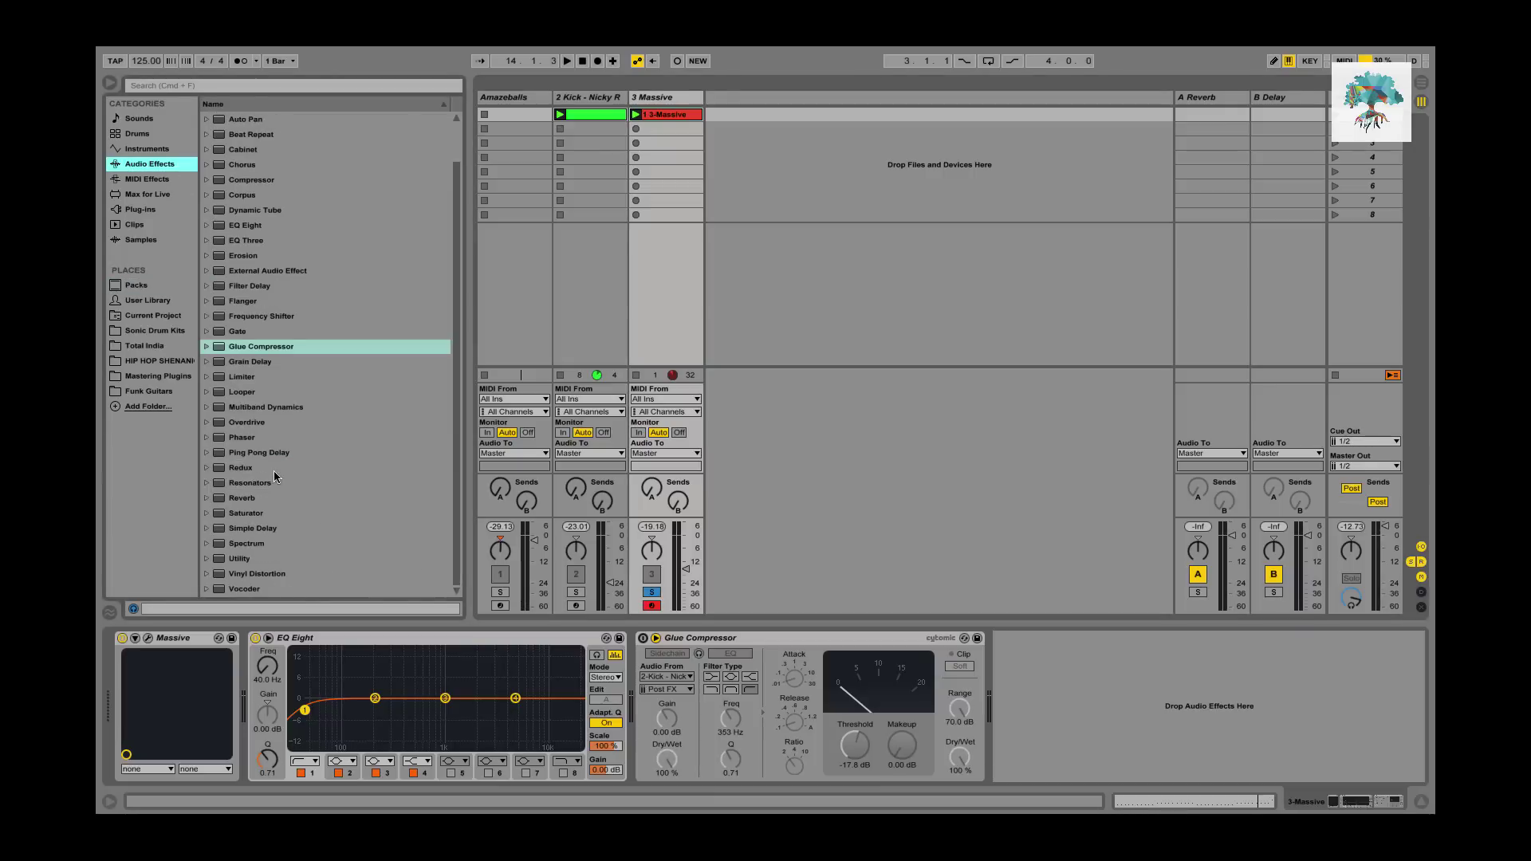
left_click_drag(249, 423, 1059, 789)
key("space")
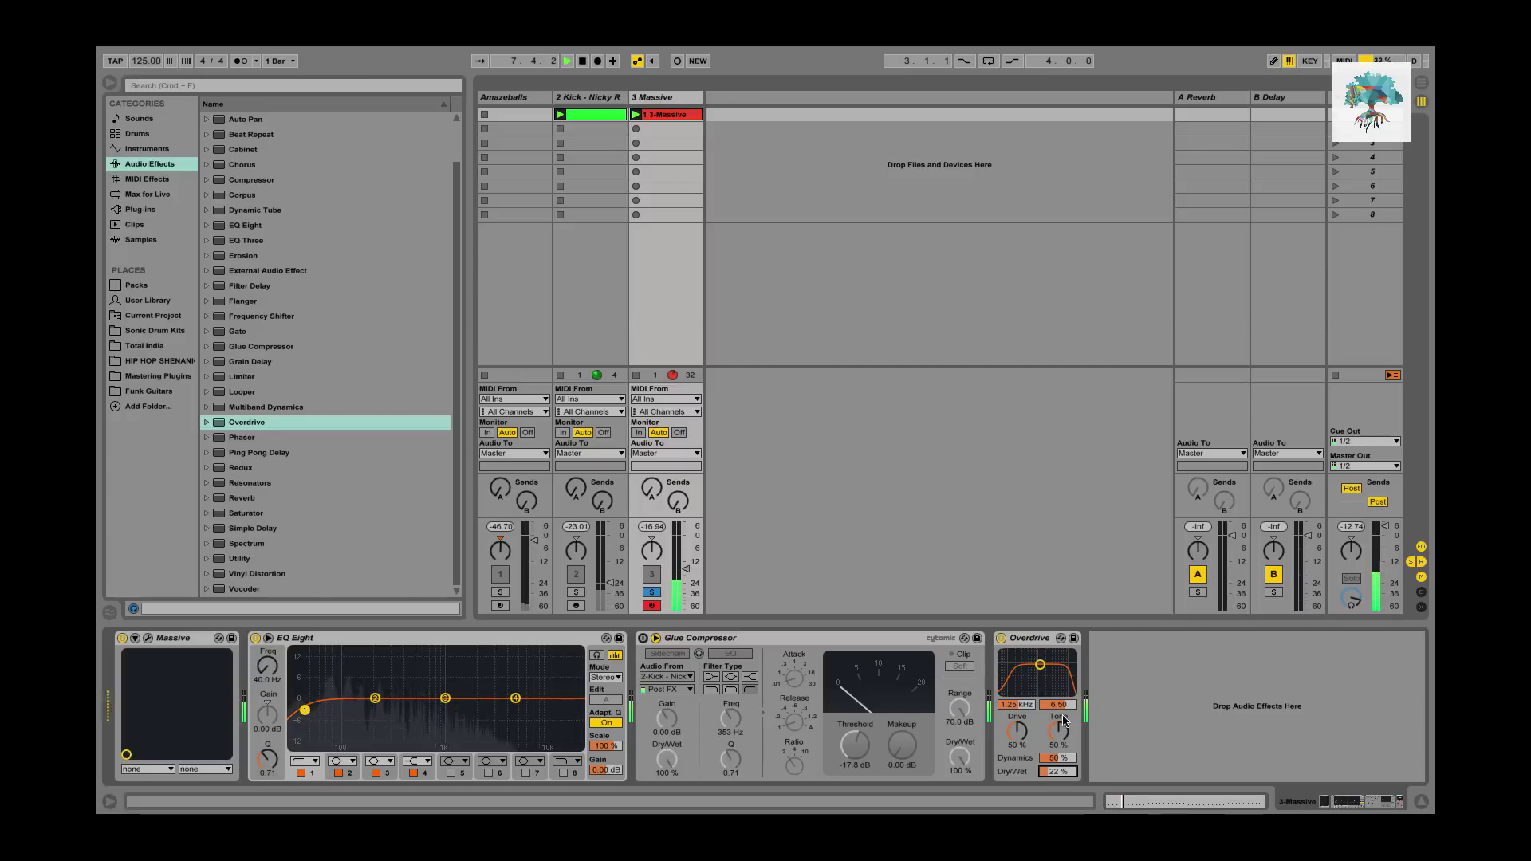
Move the Overdrive ahead of the Glue Compressor, compare it bypassed, and set its Dry/Wet to 28%.
left_click_drag(1028, 638, 644, 658)
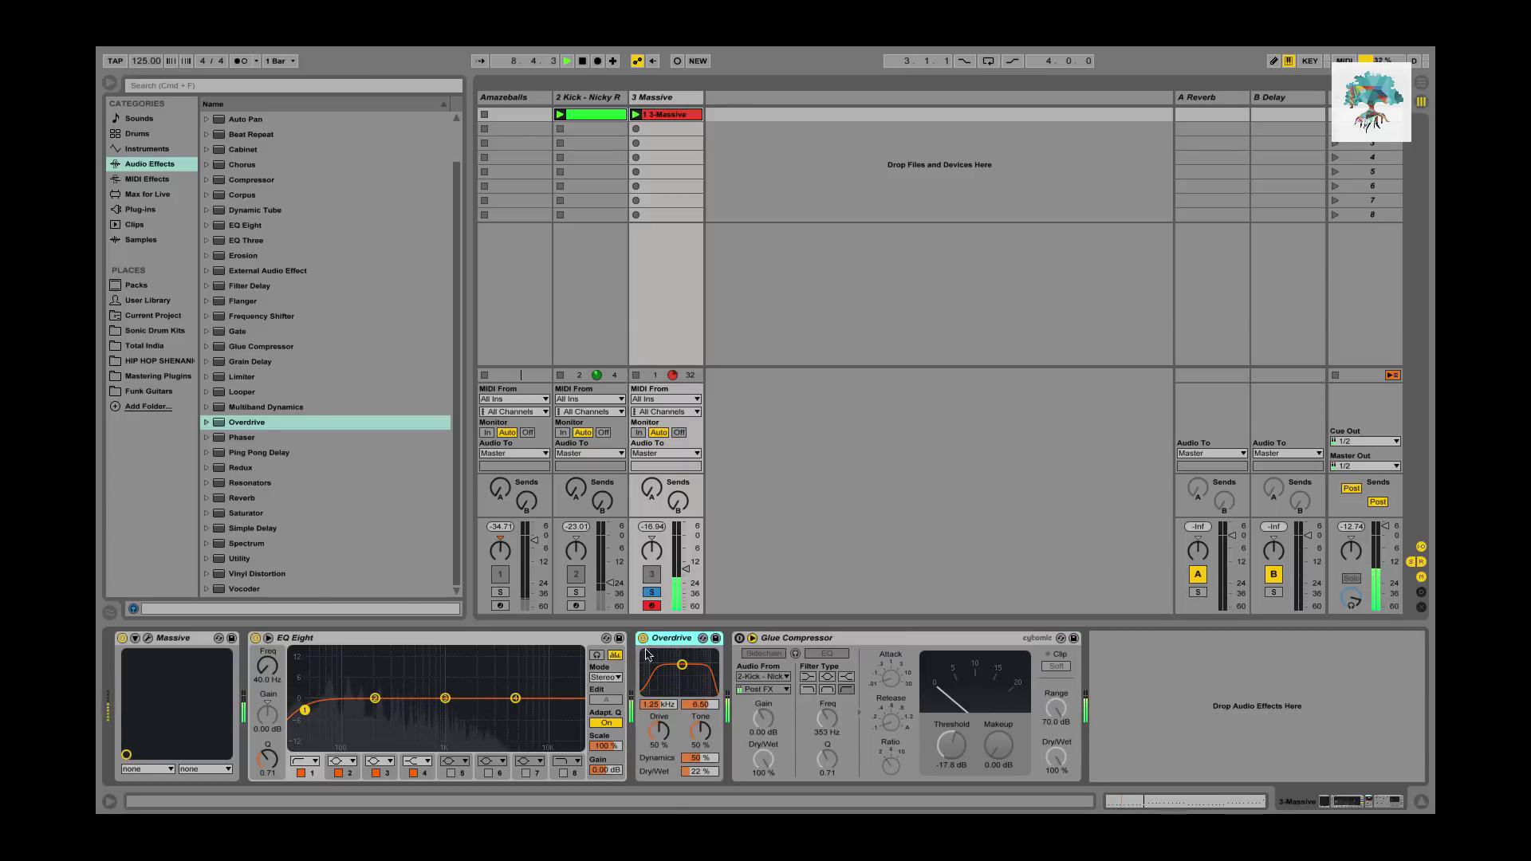
left_click_drag(700, 771, 699, 761)
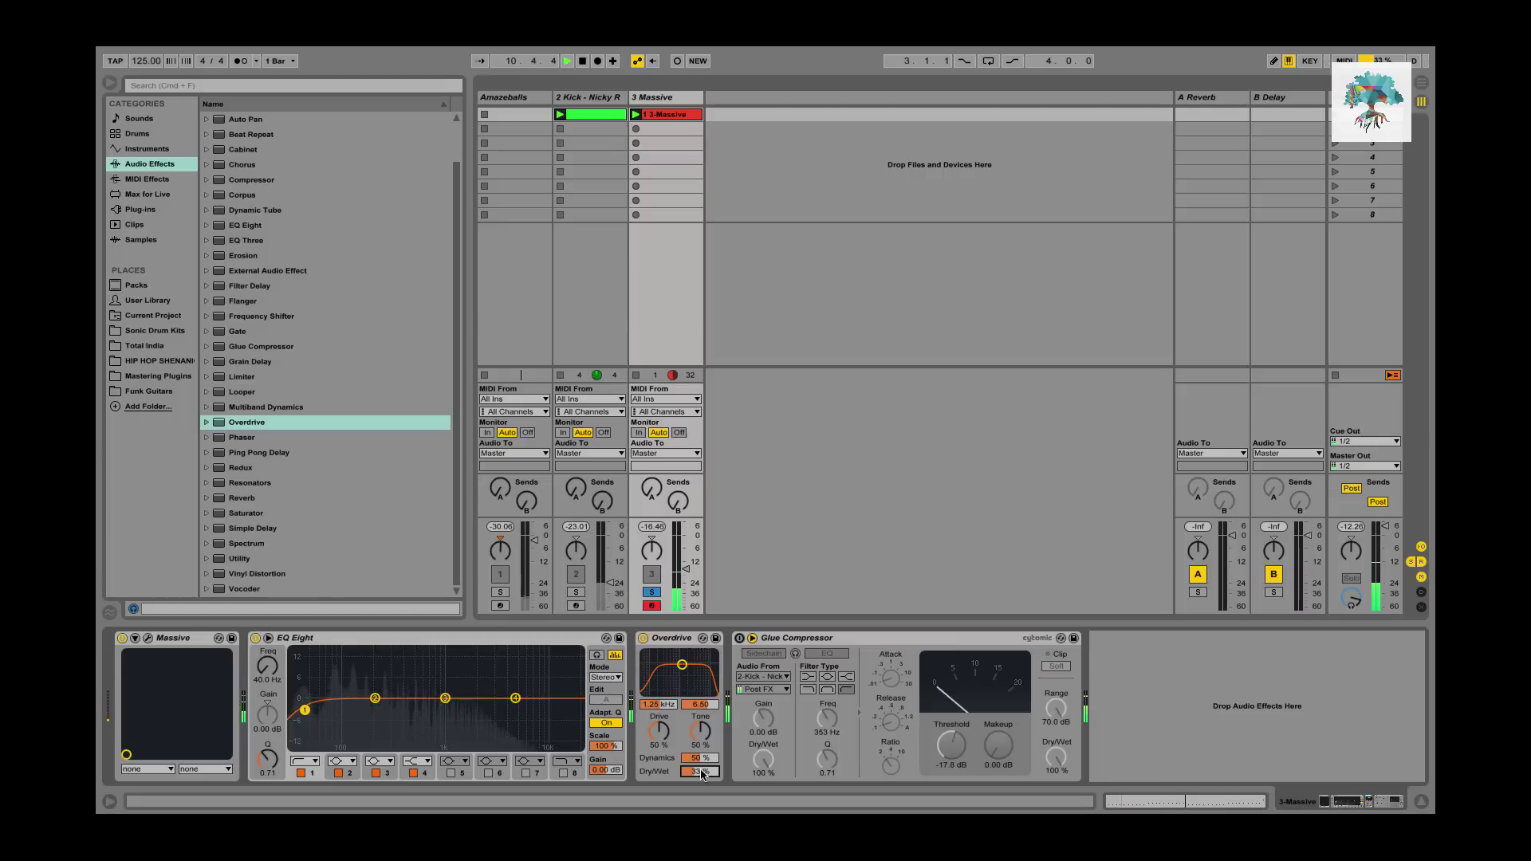
left_click(644, 639)
left_click(643, 639)
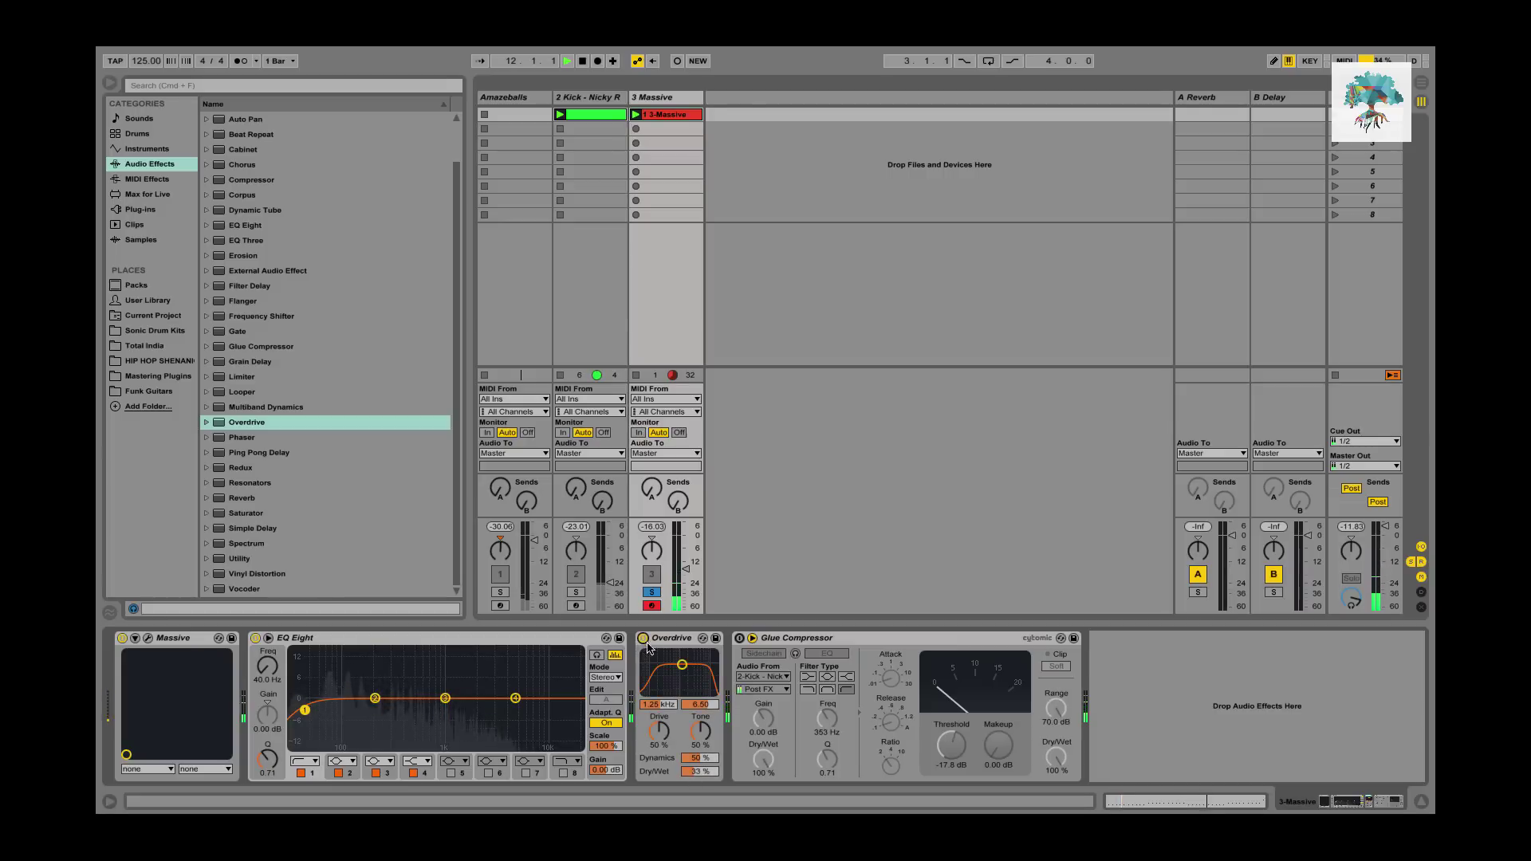
left_click_drag(700, 771, 700, 774)
Insert Redux between the Overdrive and Glue Compressor with Downsample at 4, and solo the Amazeballs track too.
left_click(263, 468)
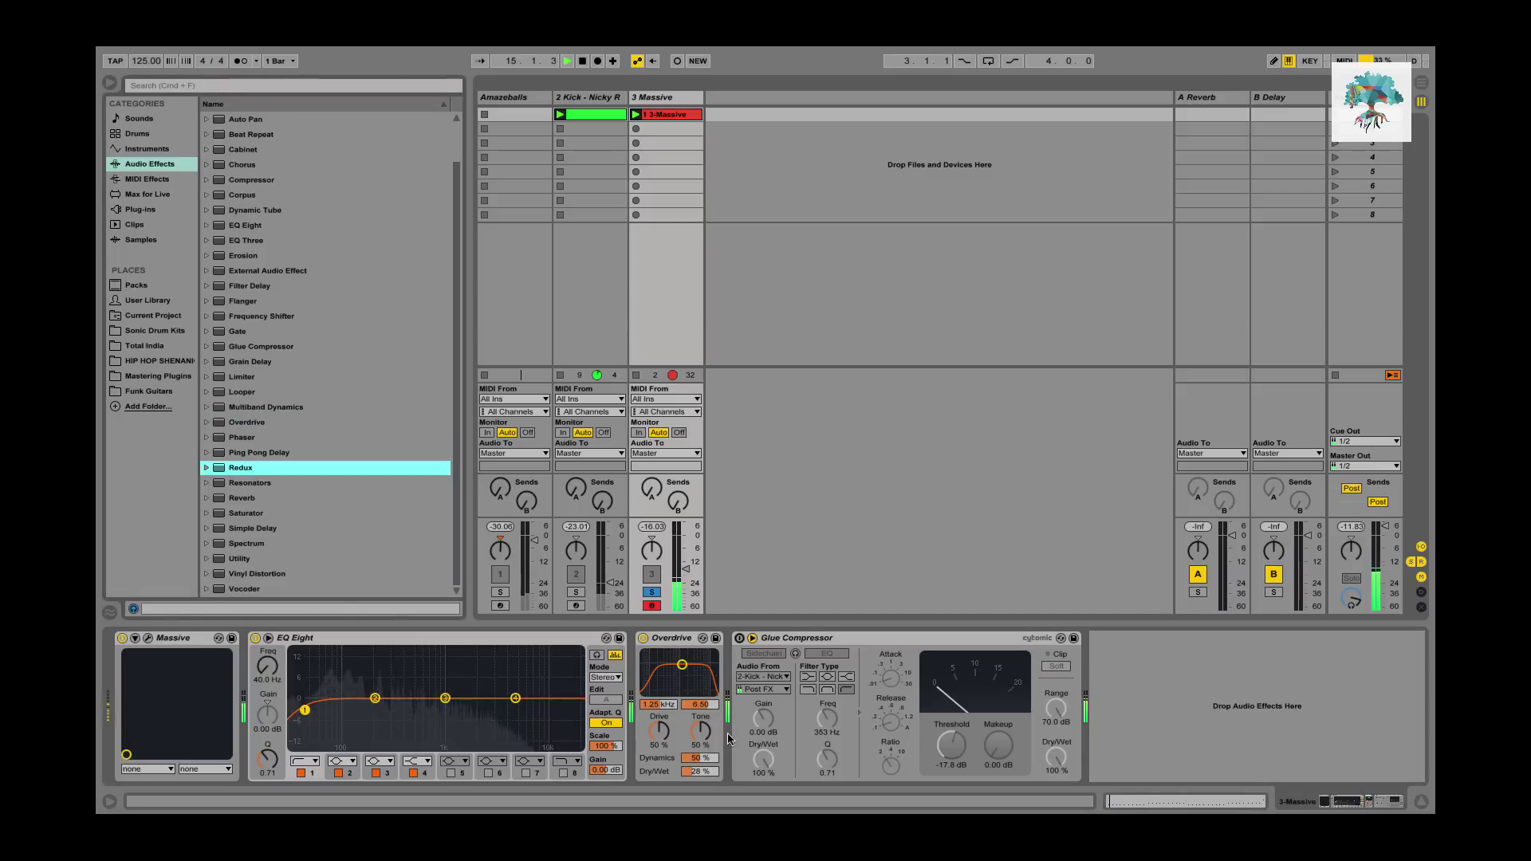
left_click_drag(277, 469, 750, 670)
left_click_drag(749, 756, 749, 750)
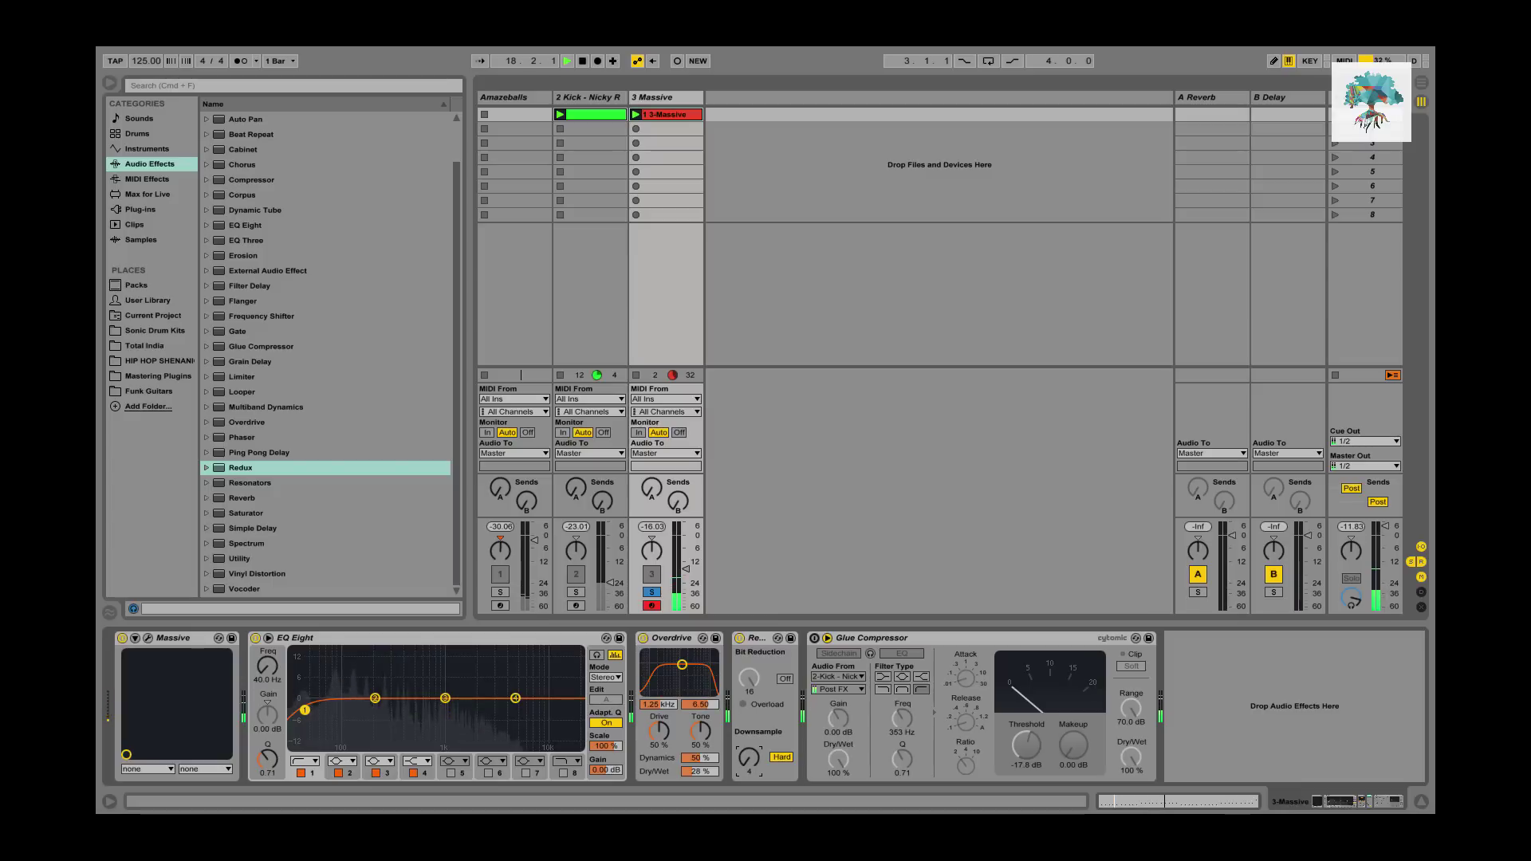
left_click(500, 592)
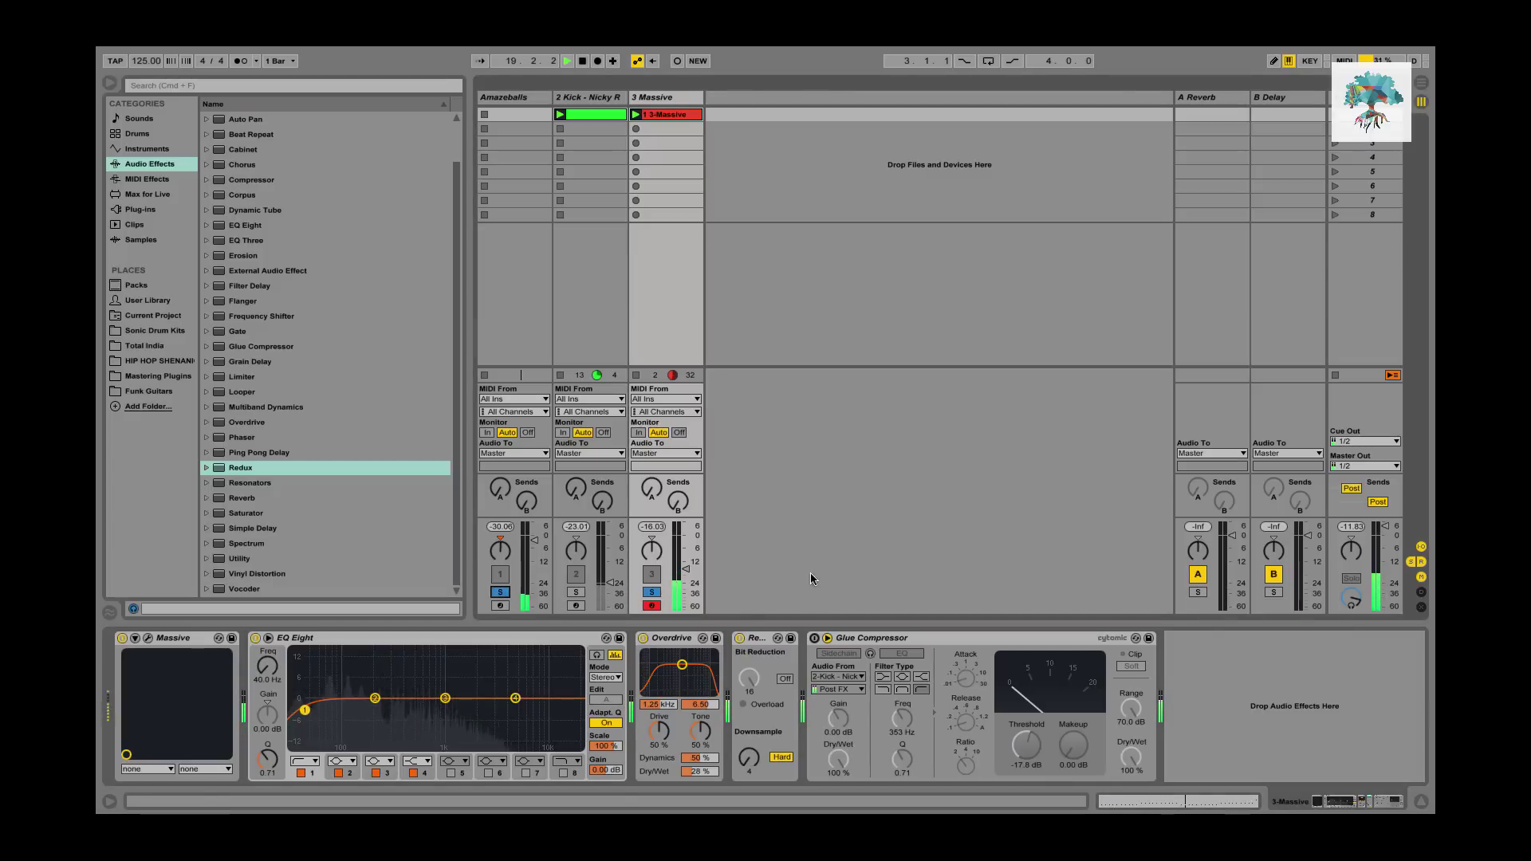
Insert an Auto Filter after Redux with its cutoff at 6.36 kHz and Q at 1.34, and reactivate the Glue Compressor.
left_click(761, 640)
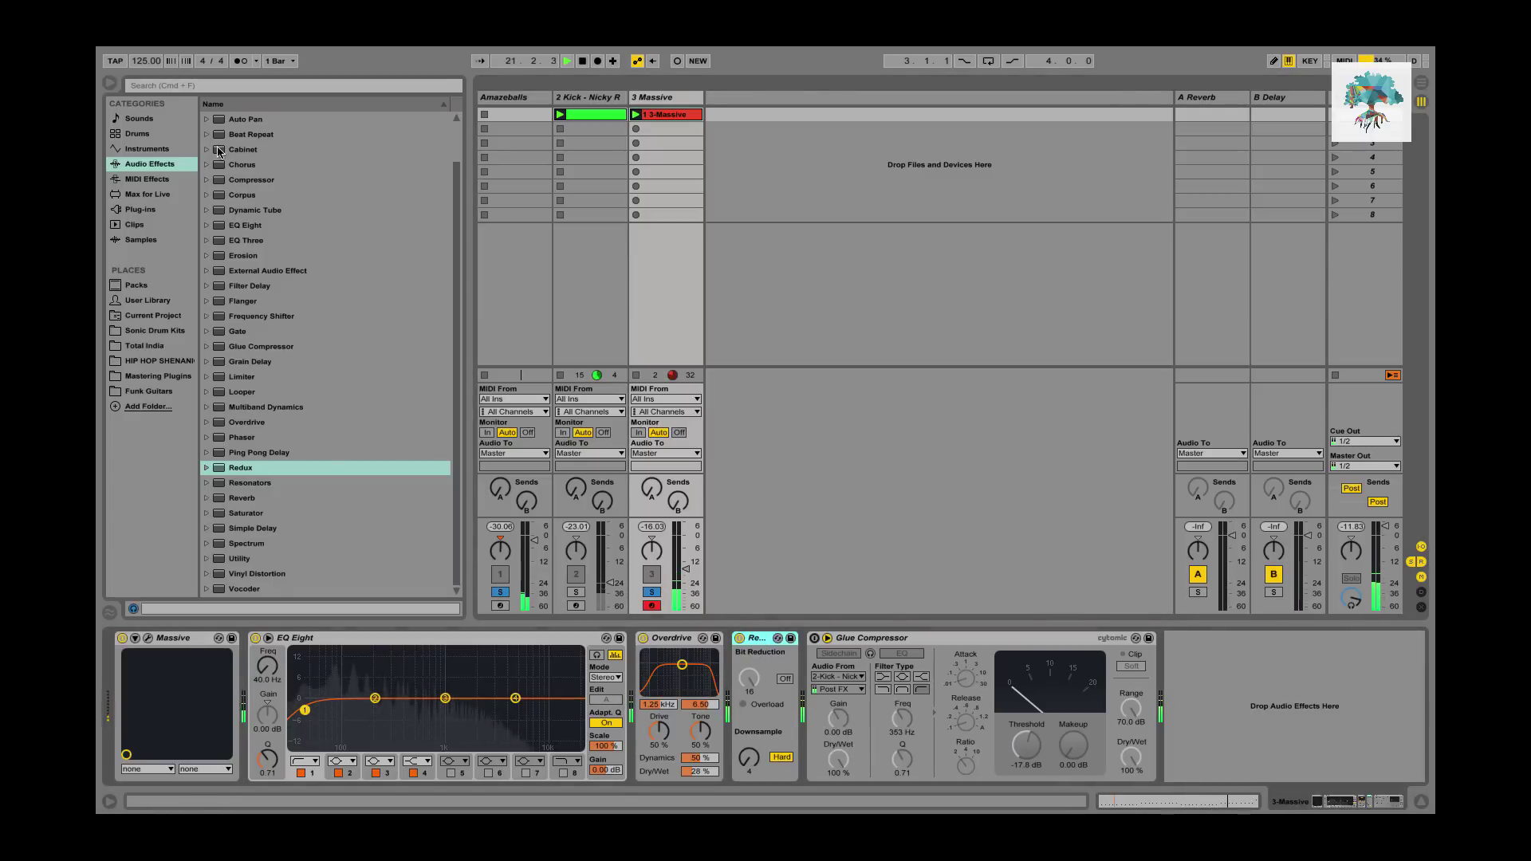
scroll(246, 213, "up", 3)
mouse_move(248, 148)
left_mouse_down()
mouse_move(762, 785)
mouse_move(802, 785)
left_mouse_up()
mouse_move(957, 731)
left_mouse_down()
mouse_move(961, 717)
mouse_move(962, 737)
left_mouse_up()
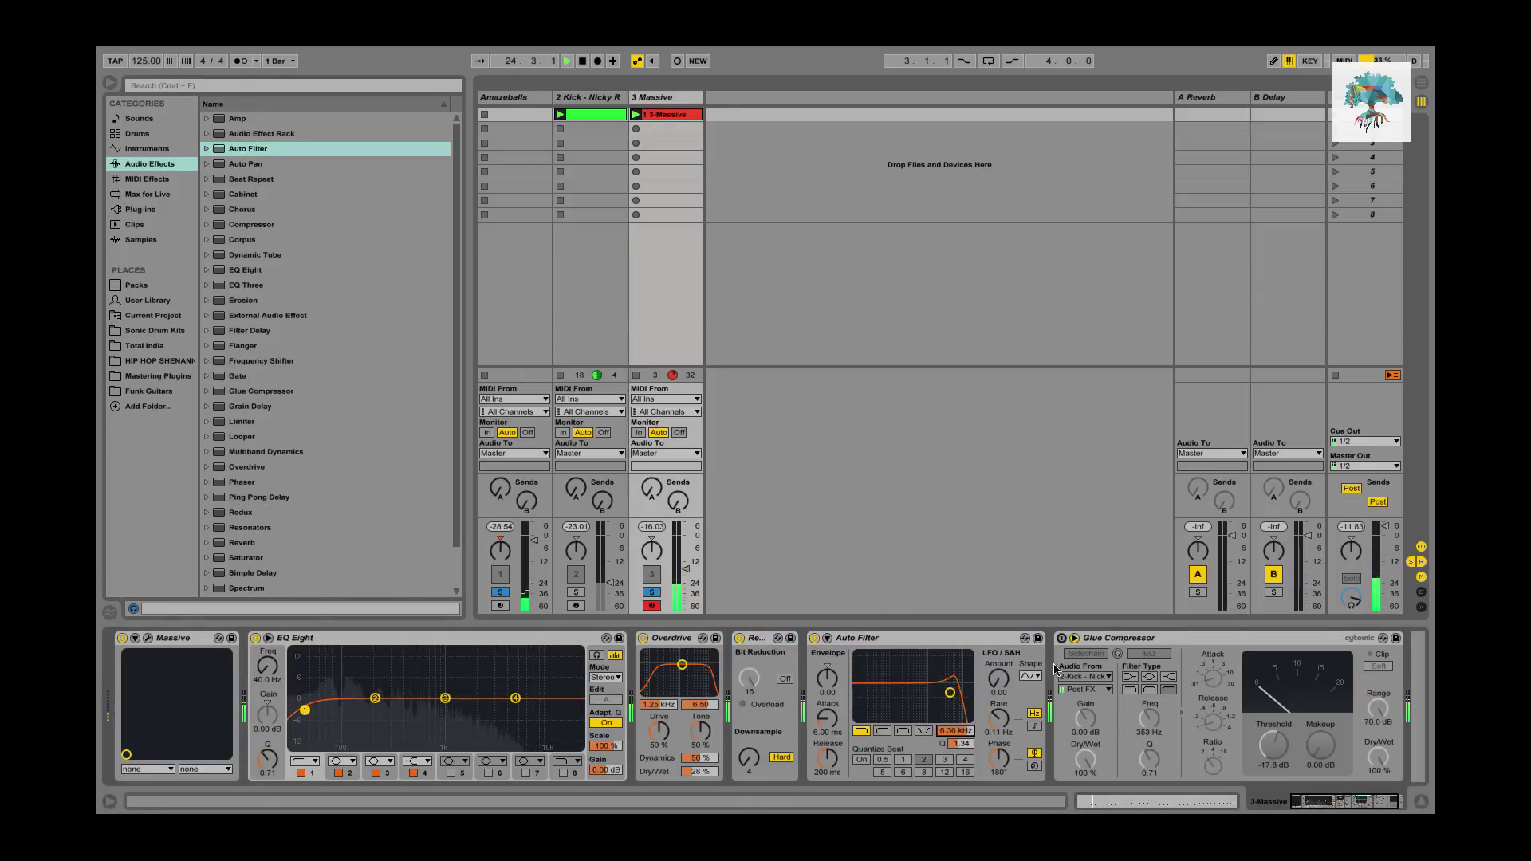
left_click(1086, 653)
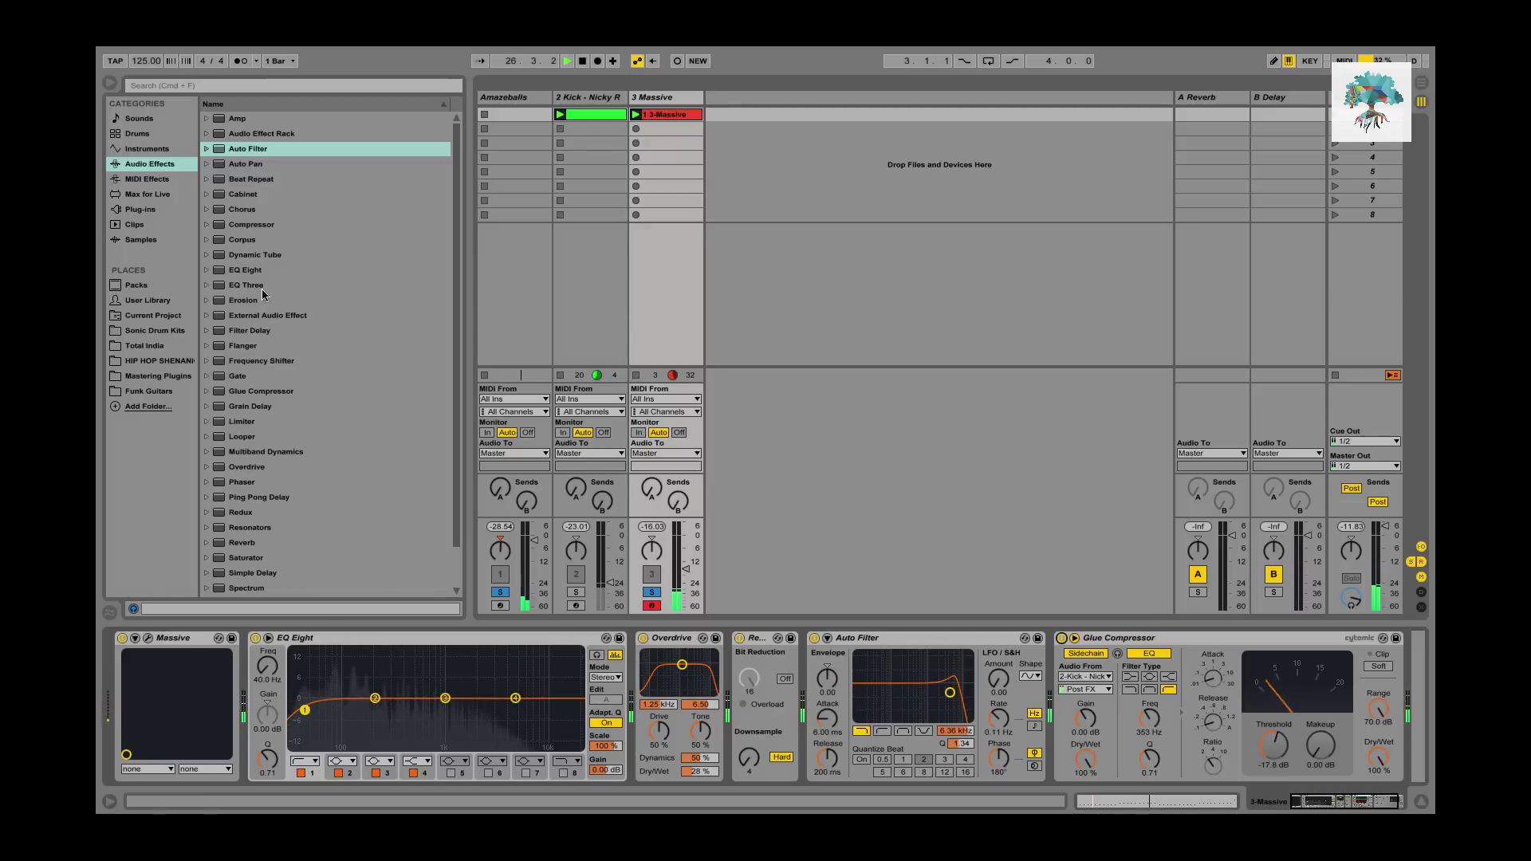
double_click(245, 270)
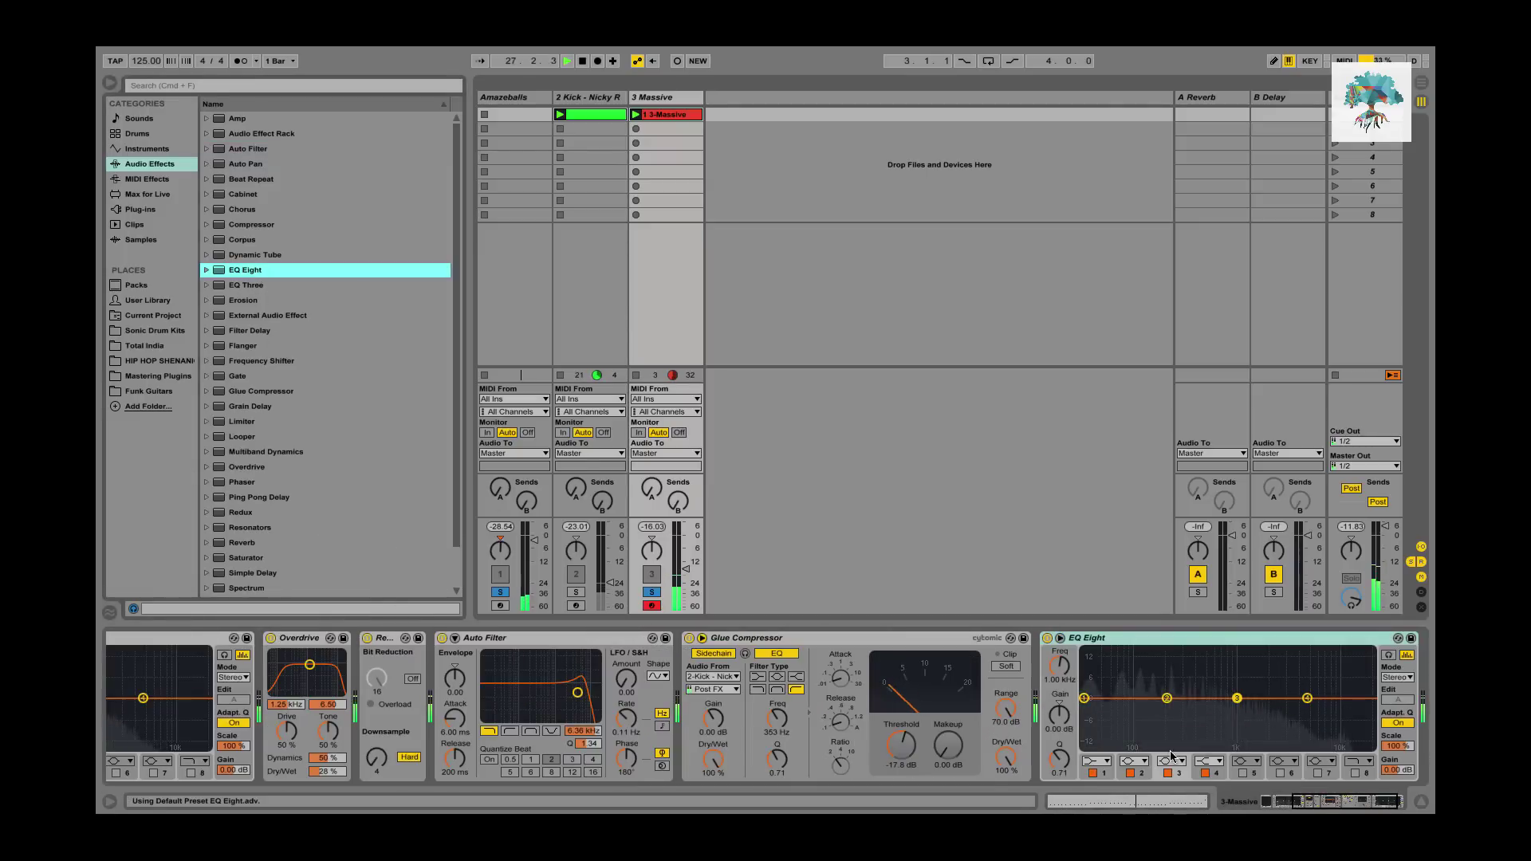
left_click(1397, 676)
left_click(1403, 699)
left_click(1400, 699)
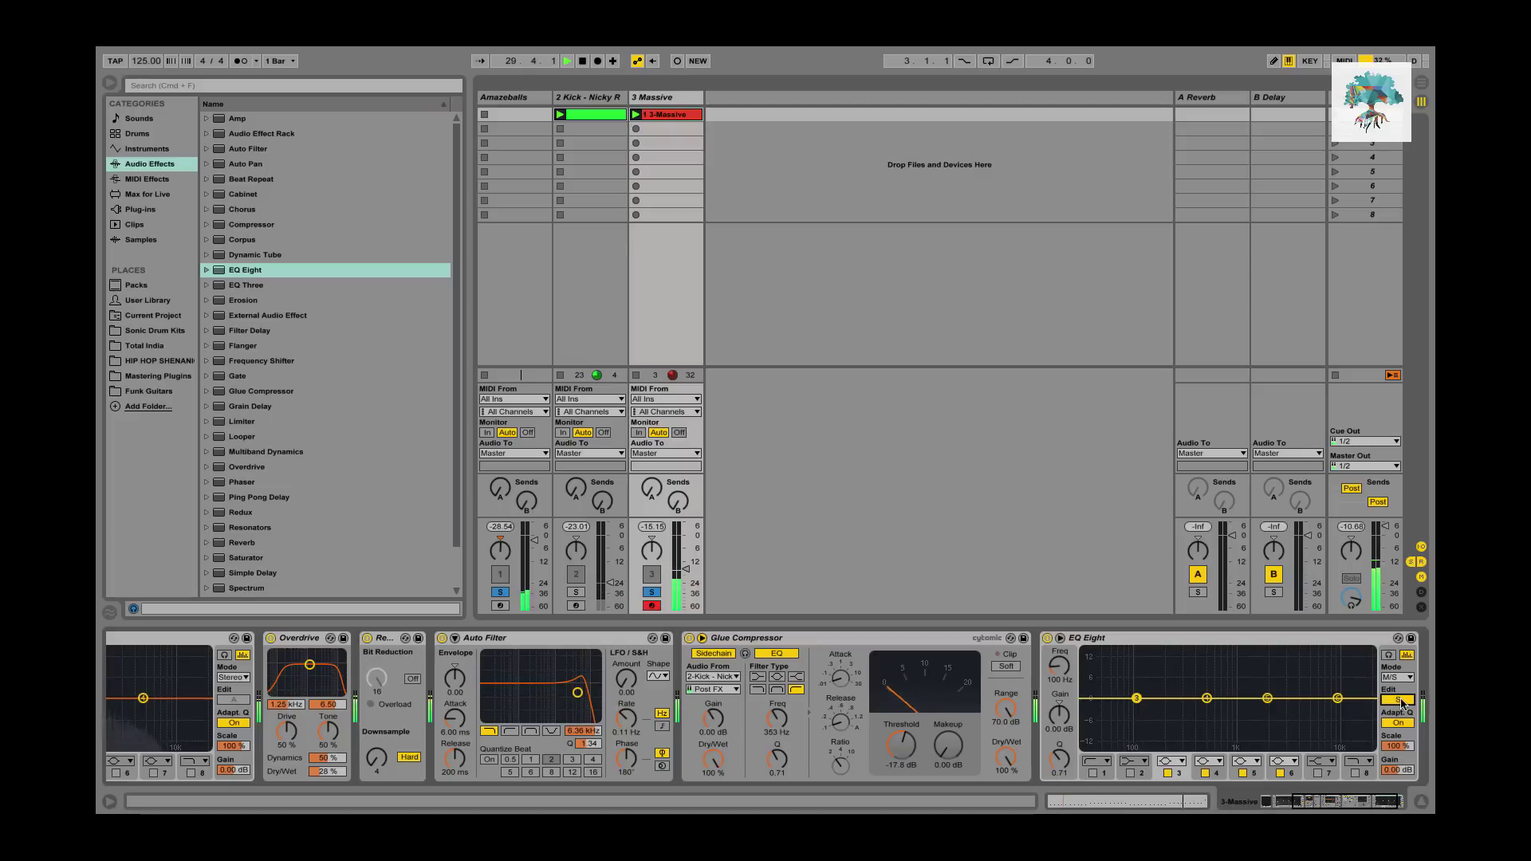
left_click(1247, 637)
key("Delete")
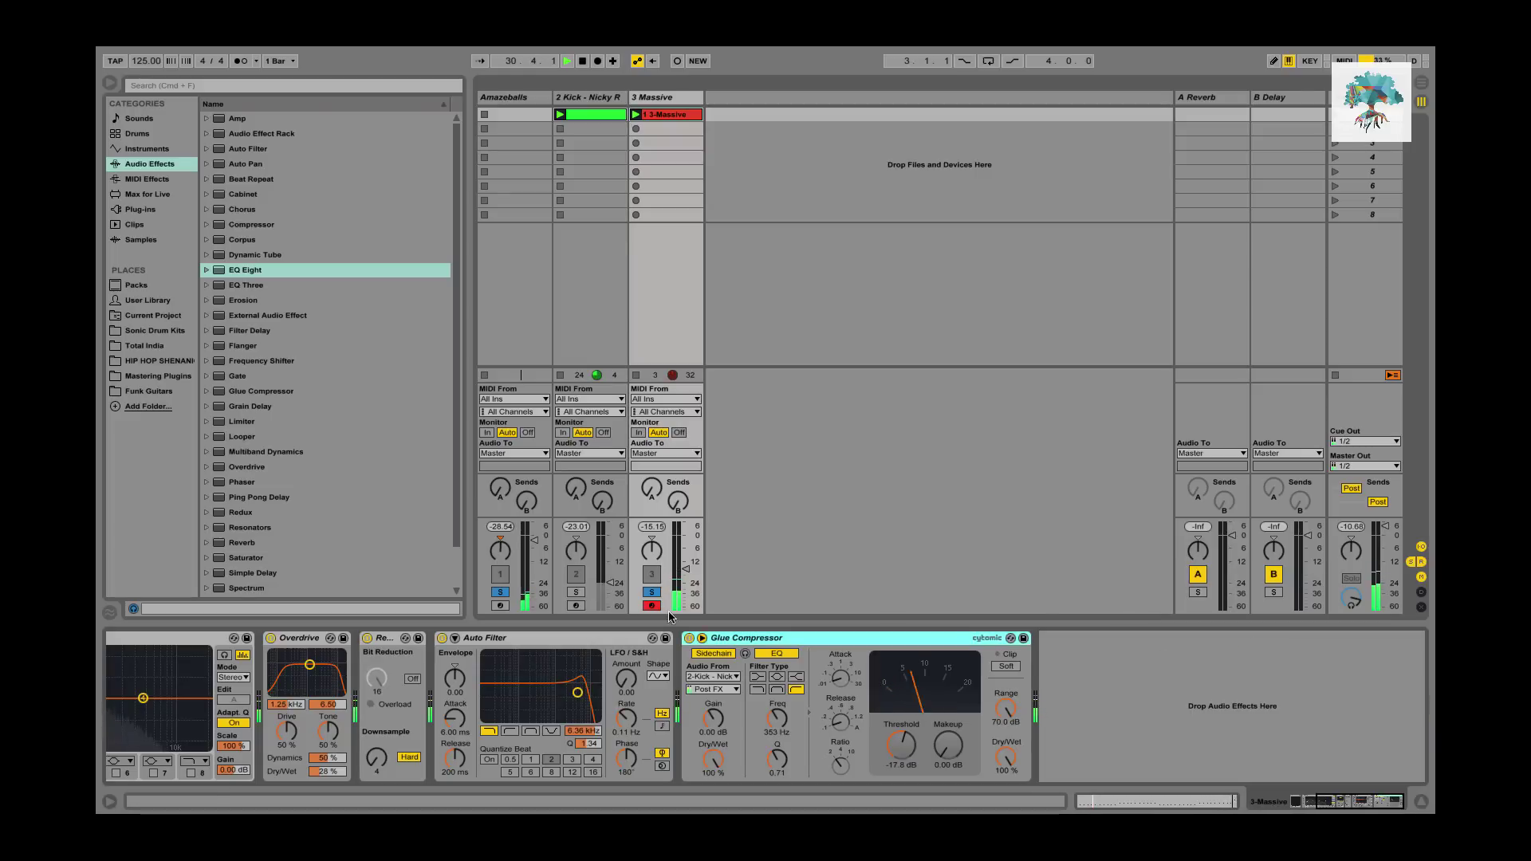
Clear the track solos so the kick plays too, and lower the Massive track's volume slightly.
left_click(652, 593)
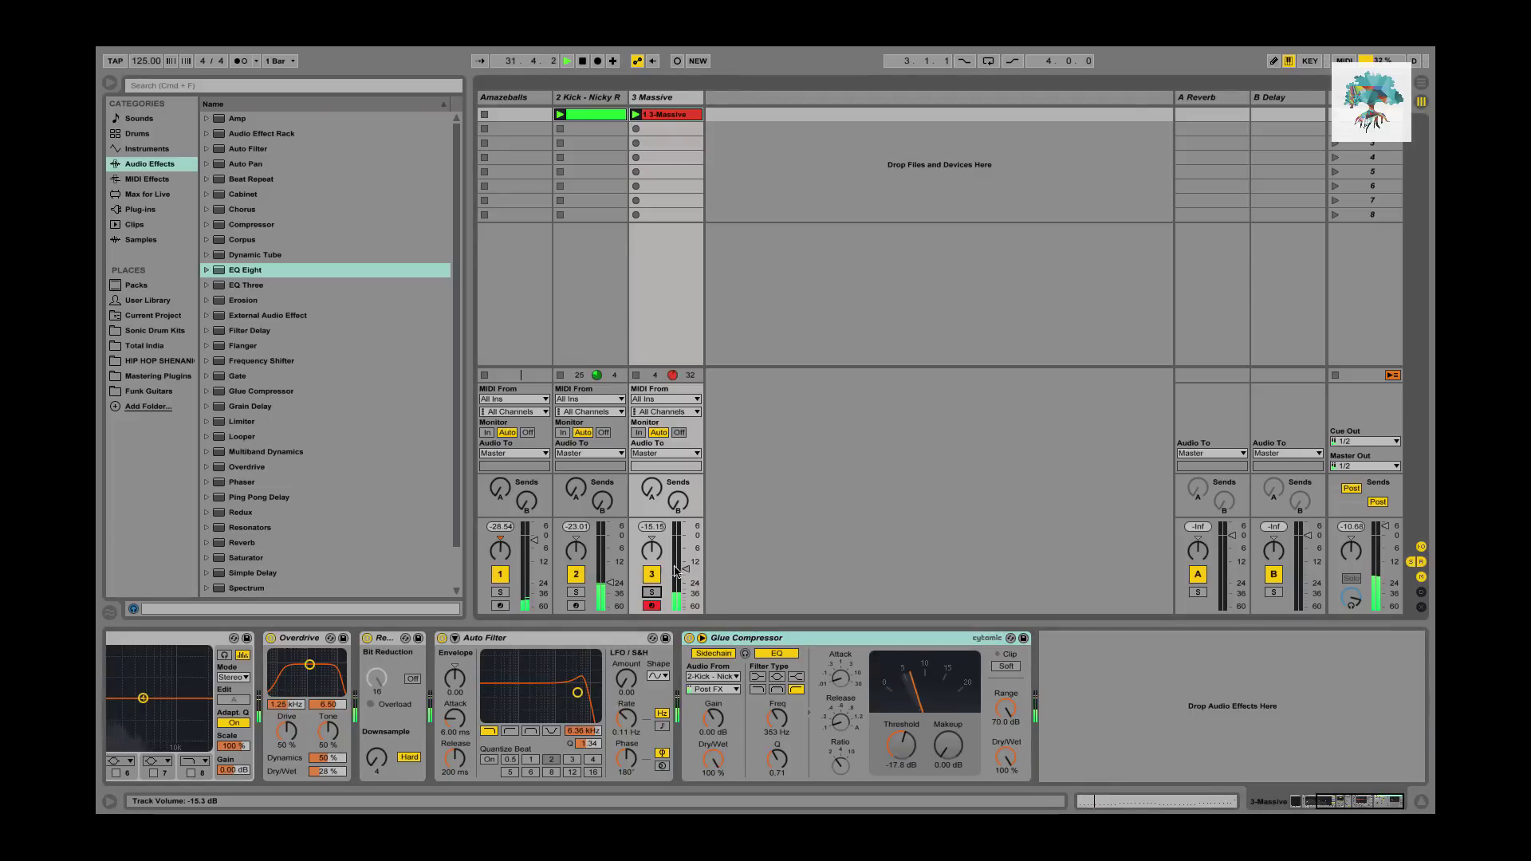
left_click_drag(686, 569, 691, 579)
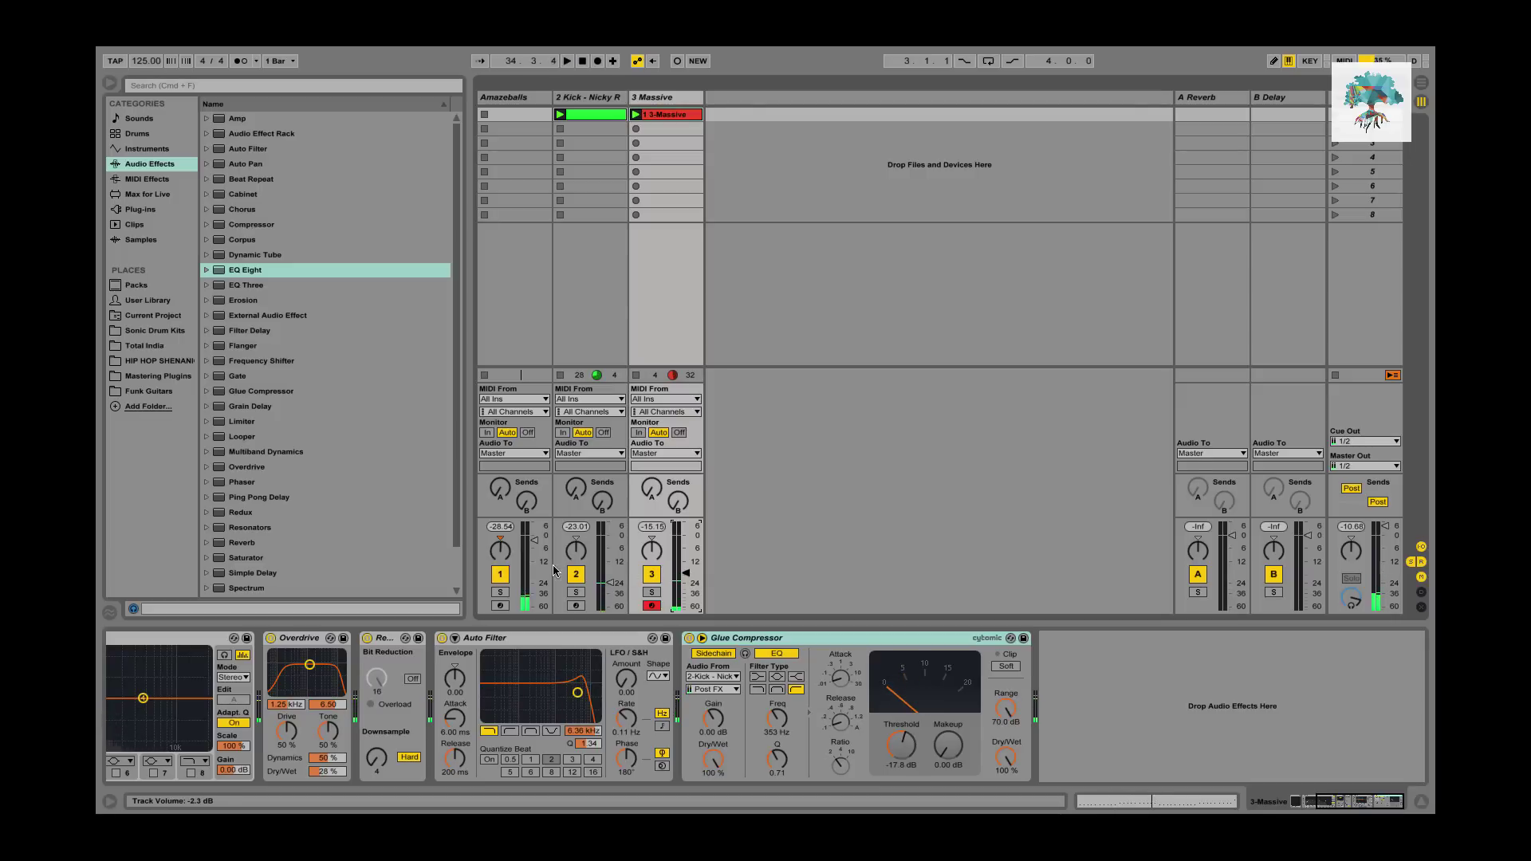
Deactivate the Amazeballs track and show the start of its device chain with OSCILLOT.
left_click(506, 580)
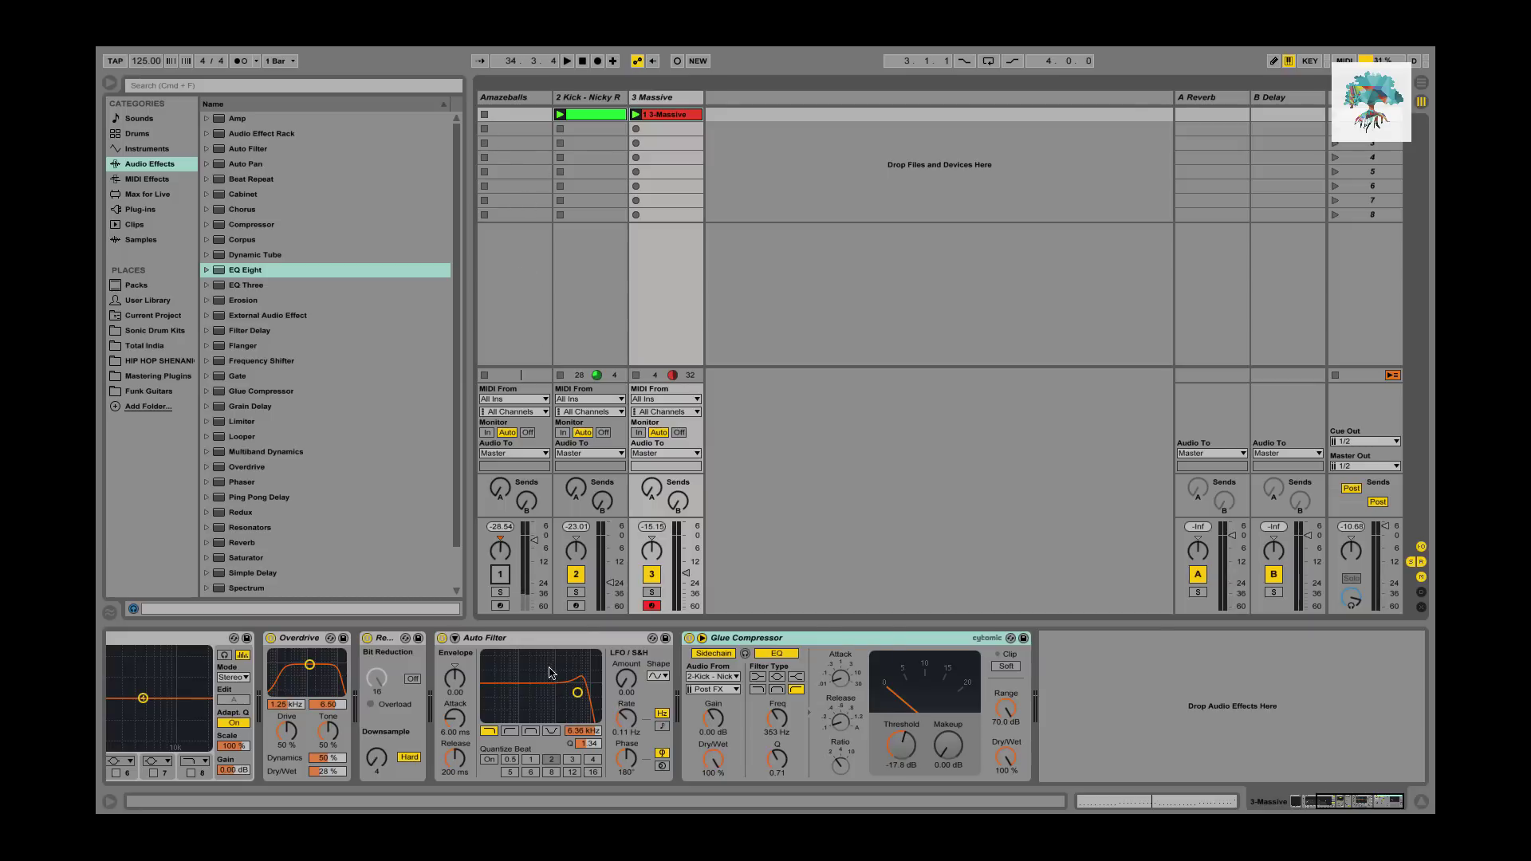
scroll(550, 669, "left", 5)
left_click(512, 99)
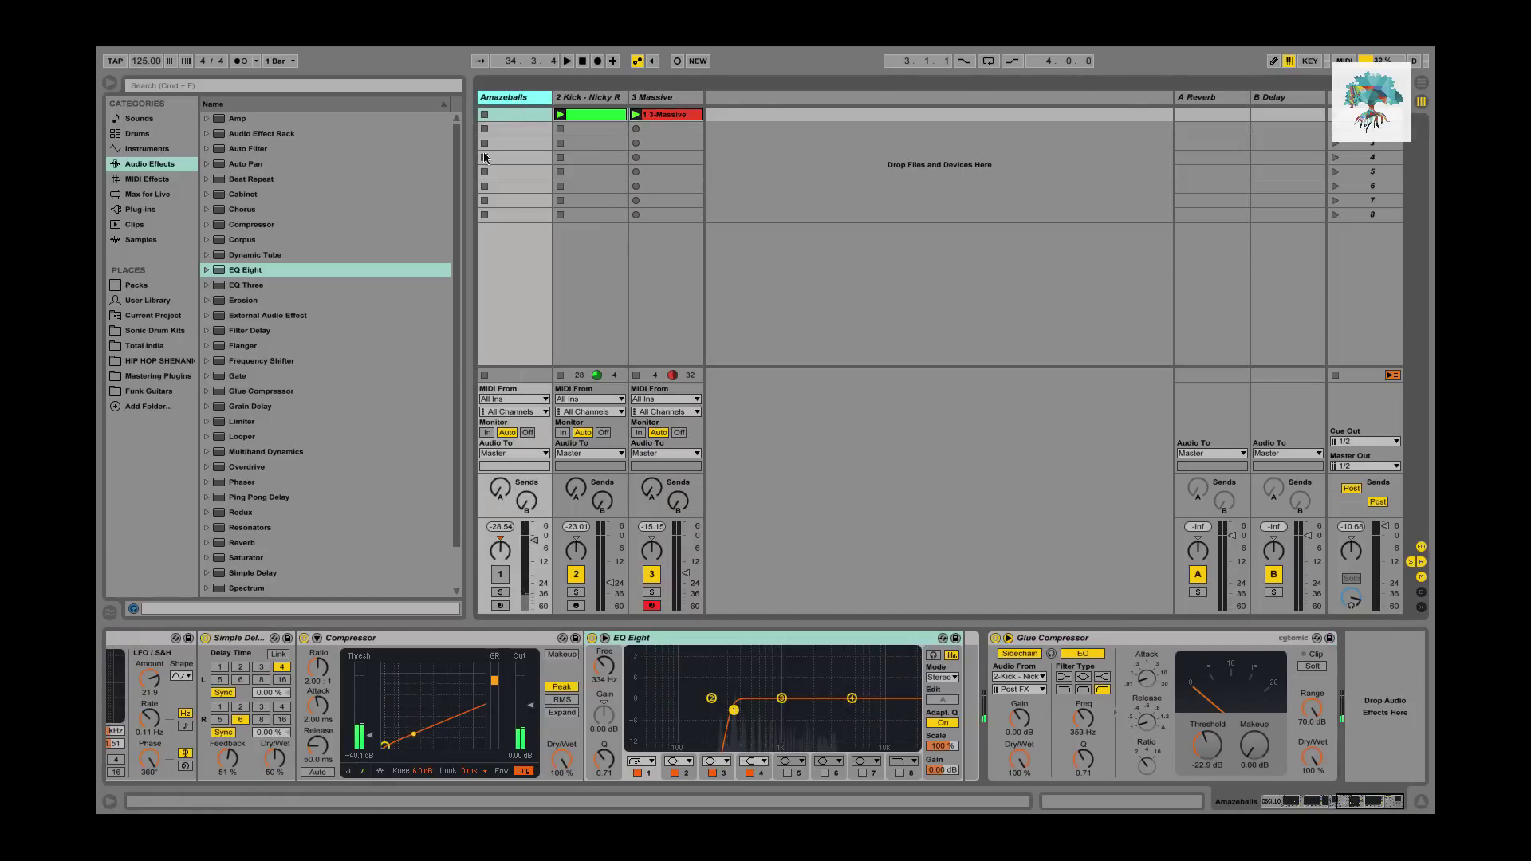
scroll(297, 658, "left", 6)
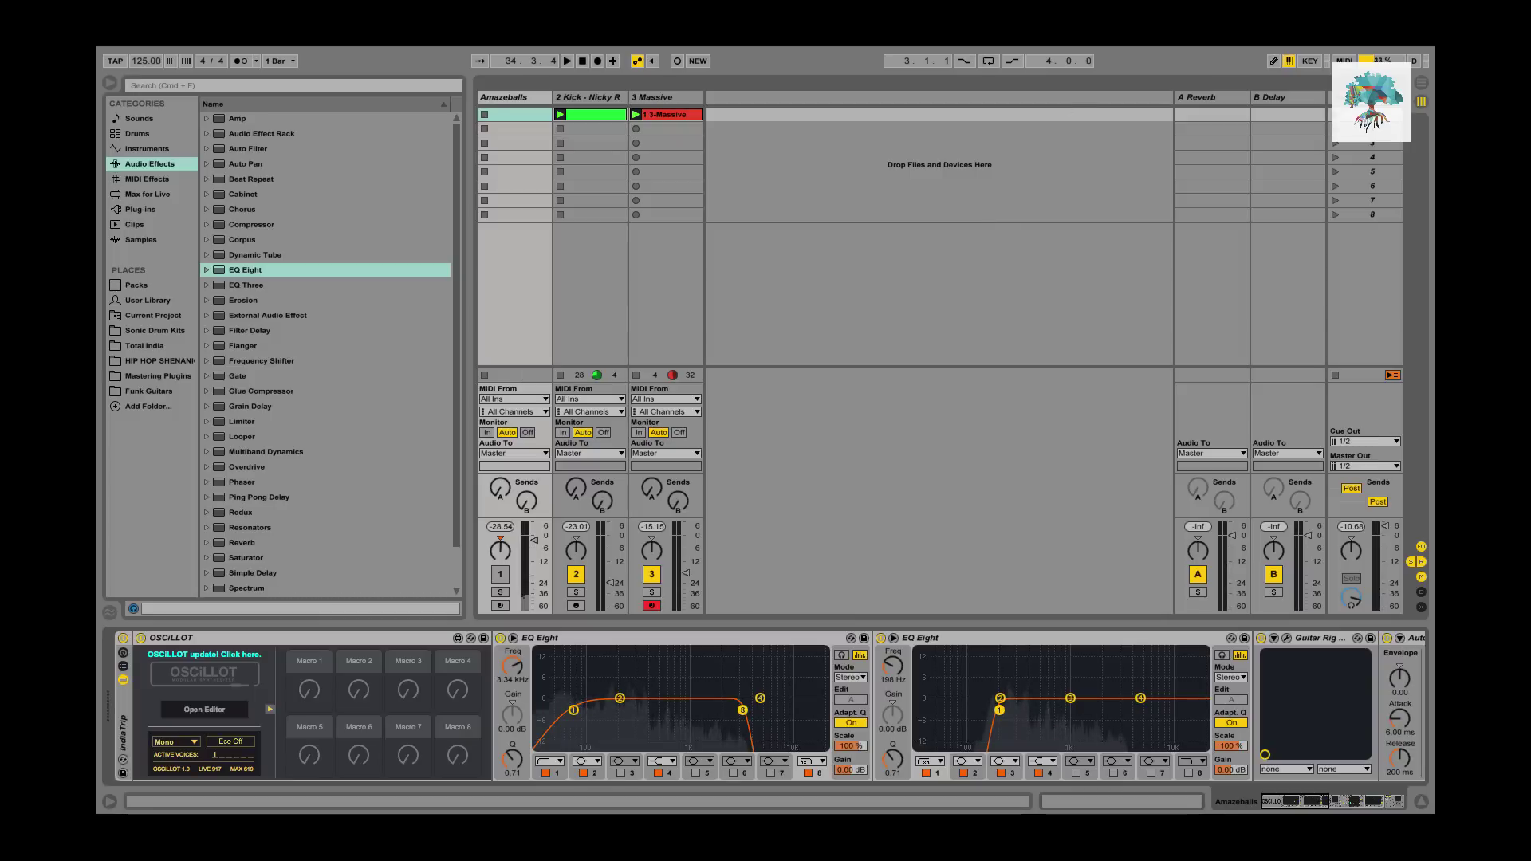
left_click(1164, 48)
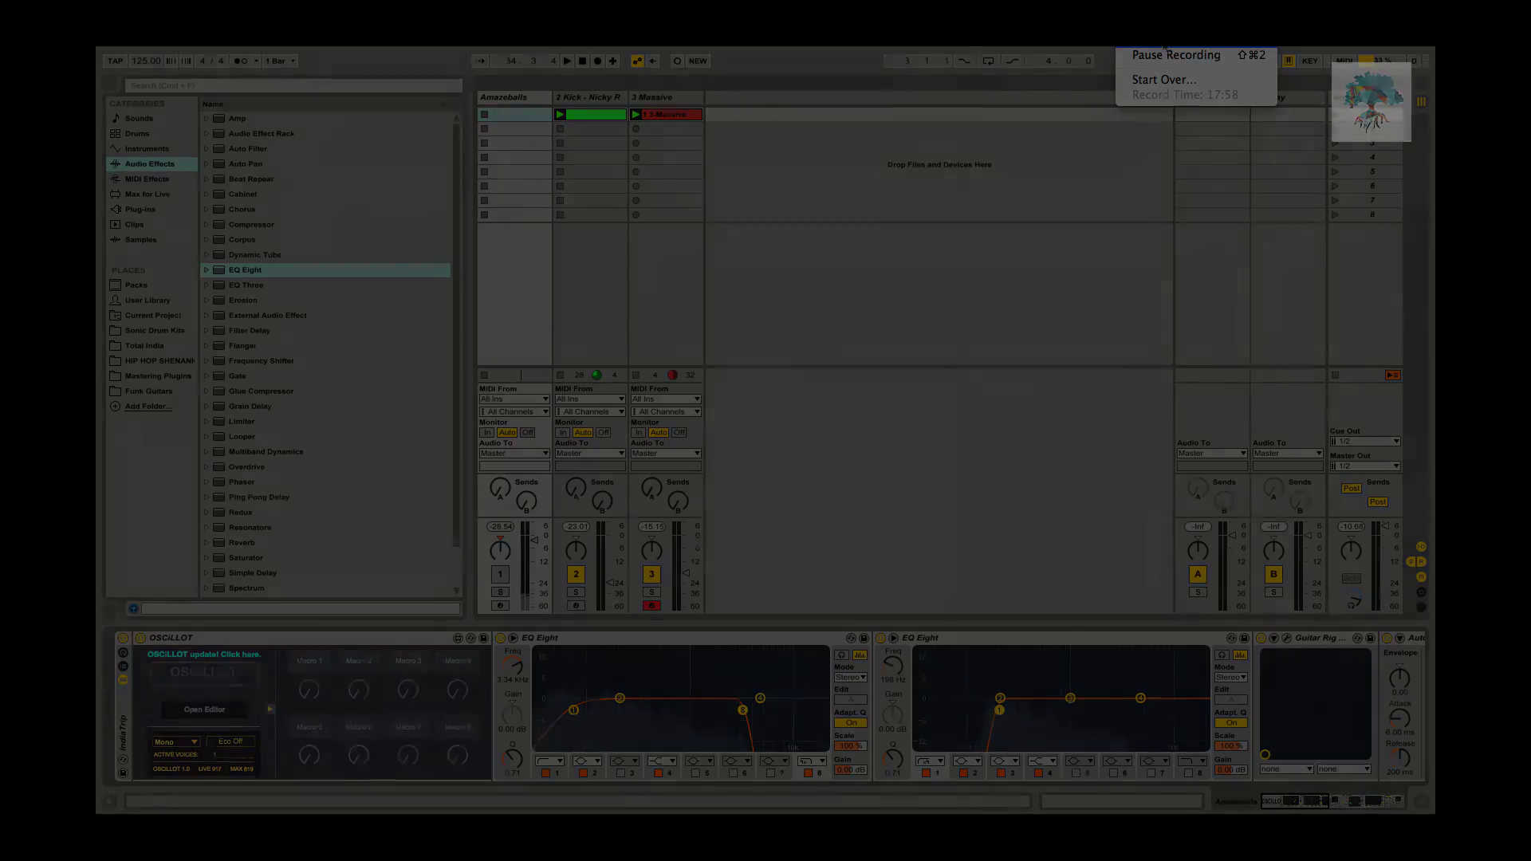